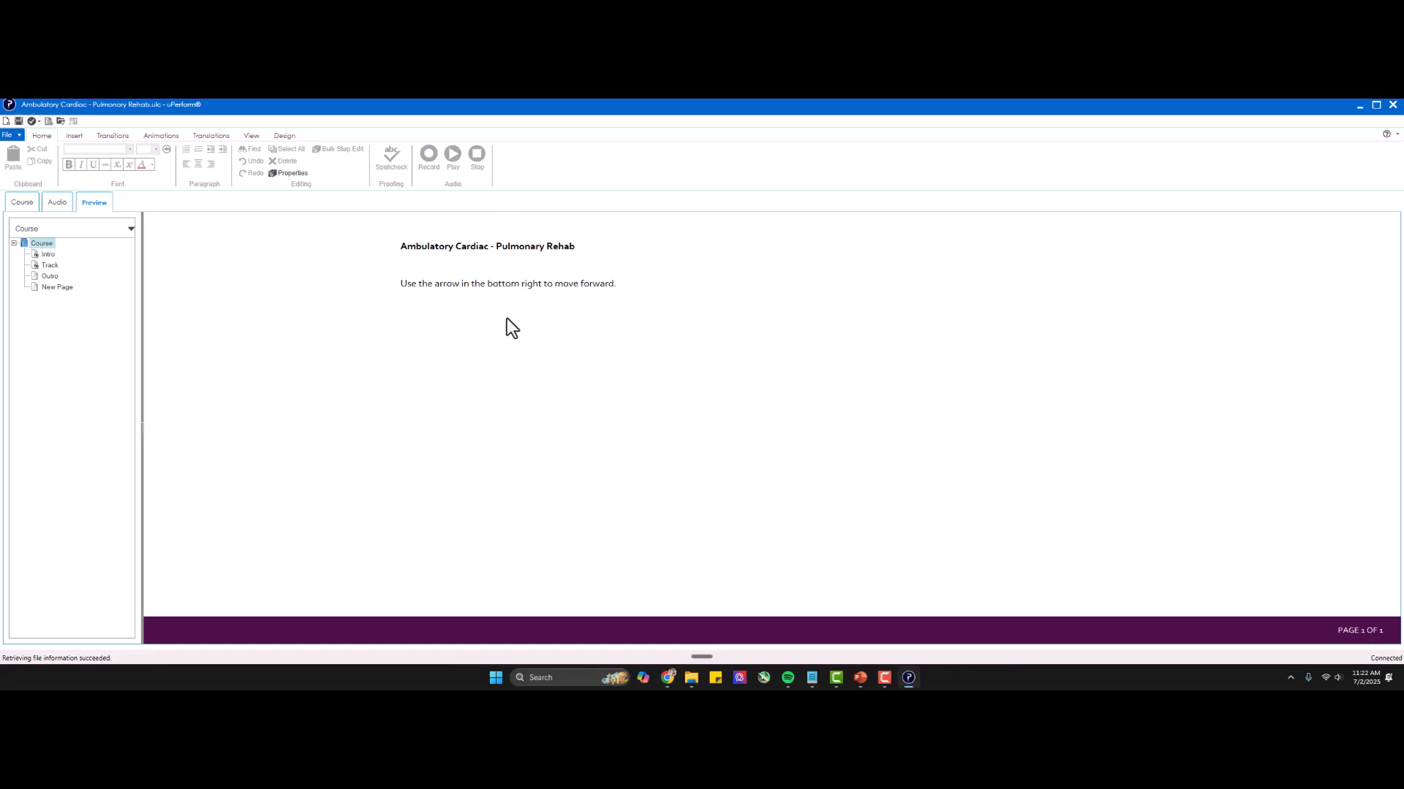
# Preview the course's opening page, play the Intro page's narration, and preview the Track page.
pyautogui.moveTo(401, 257); pyautogui.dragTo(568, 283)
pyautogui.click(552, 321)
pyautogui.click(47, 253)
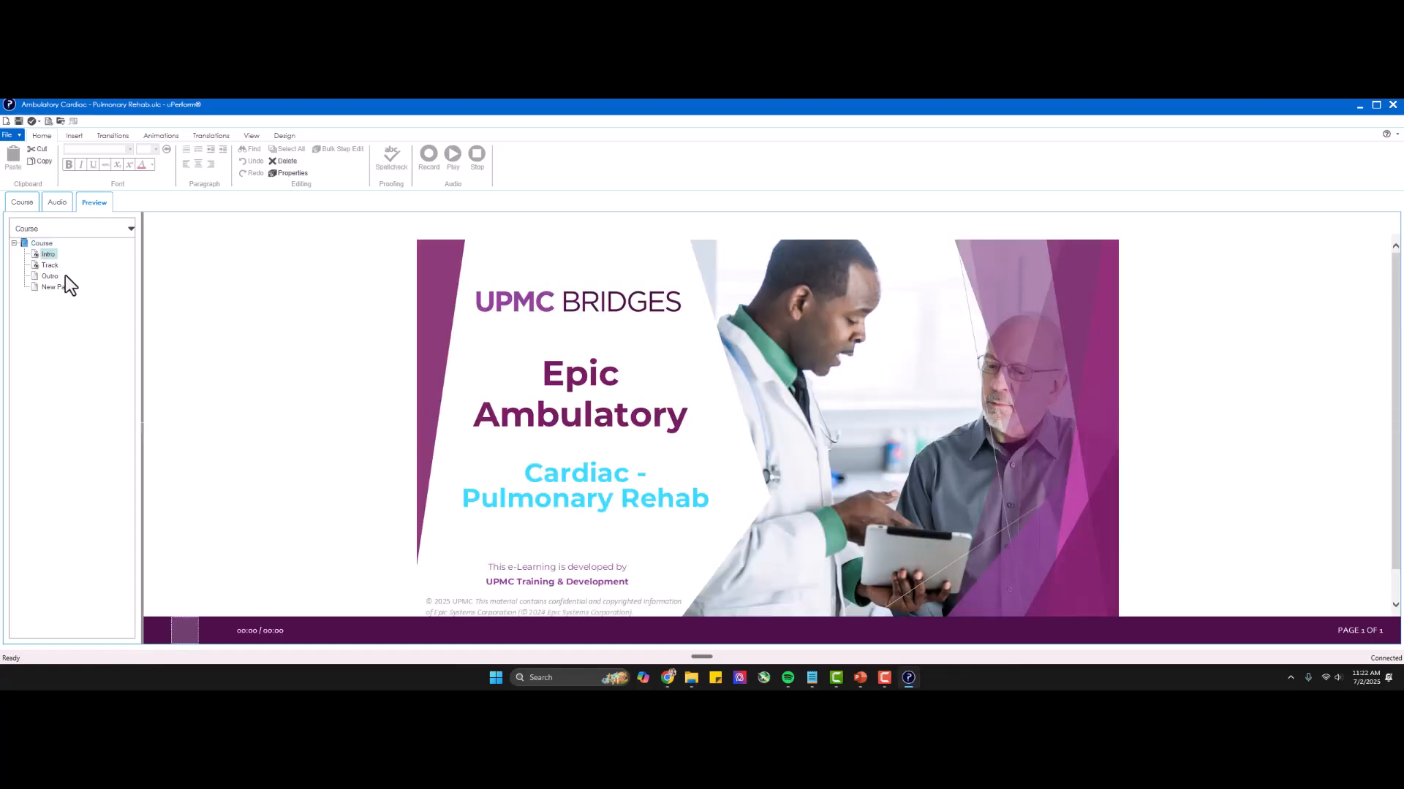
pyautogui.click(184, 631)
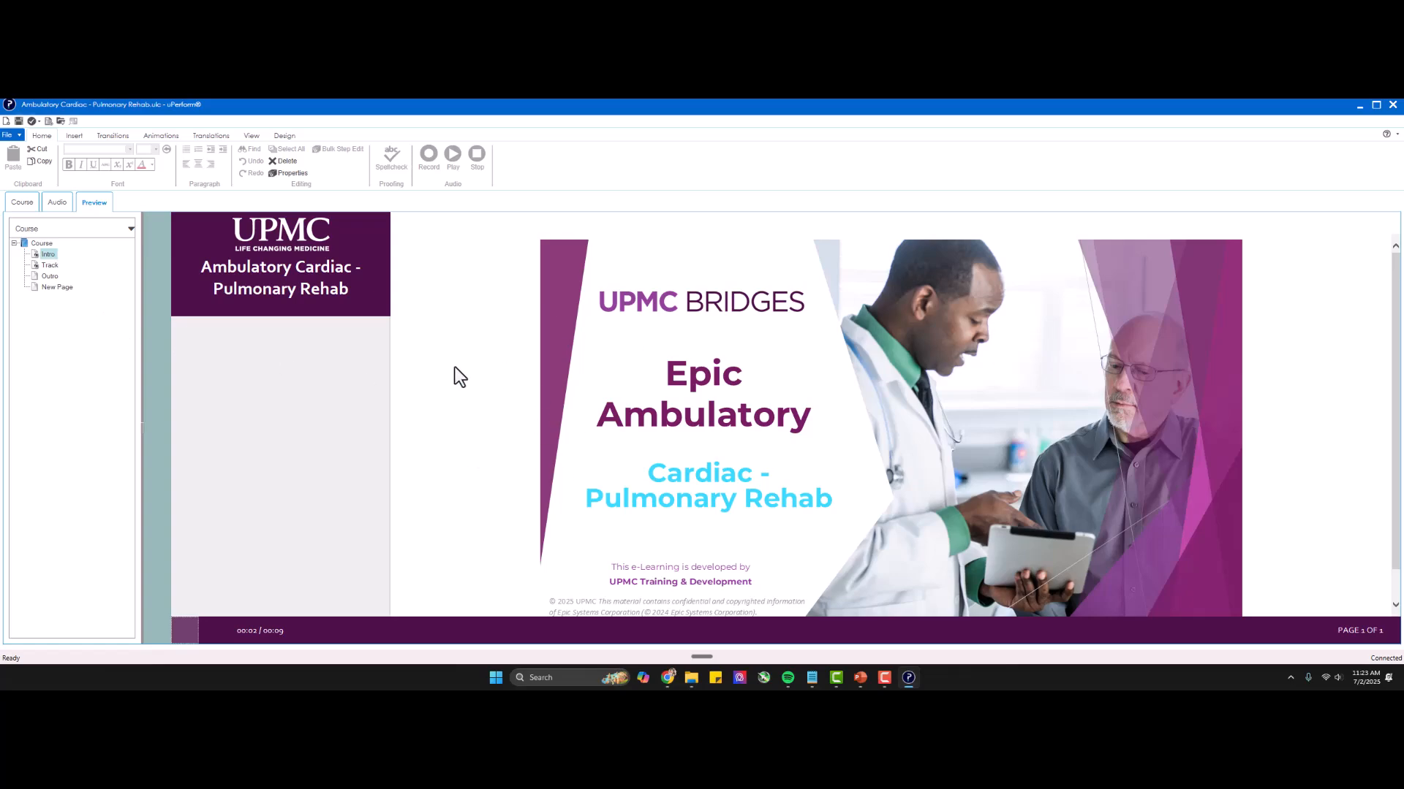
pyautogui.click(48, 265)
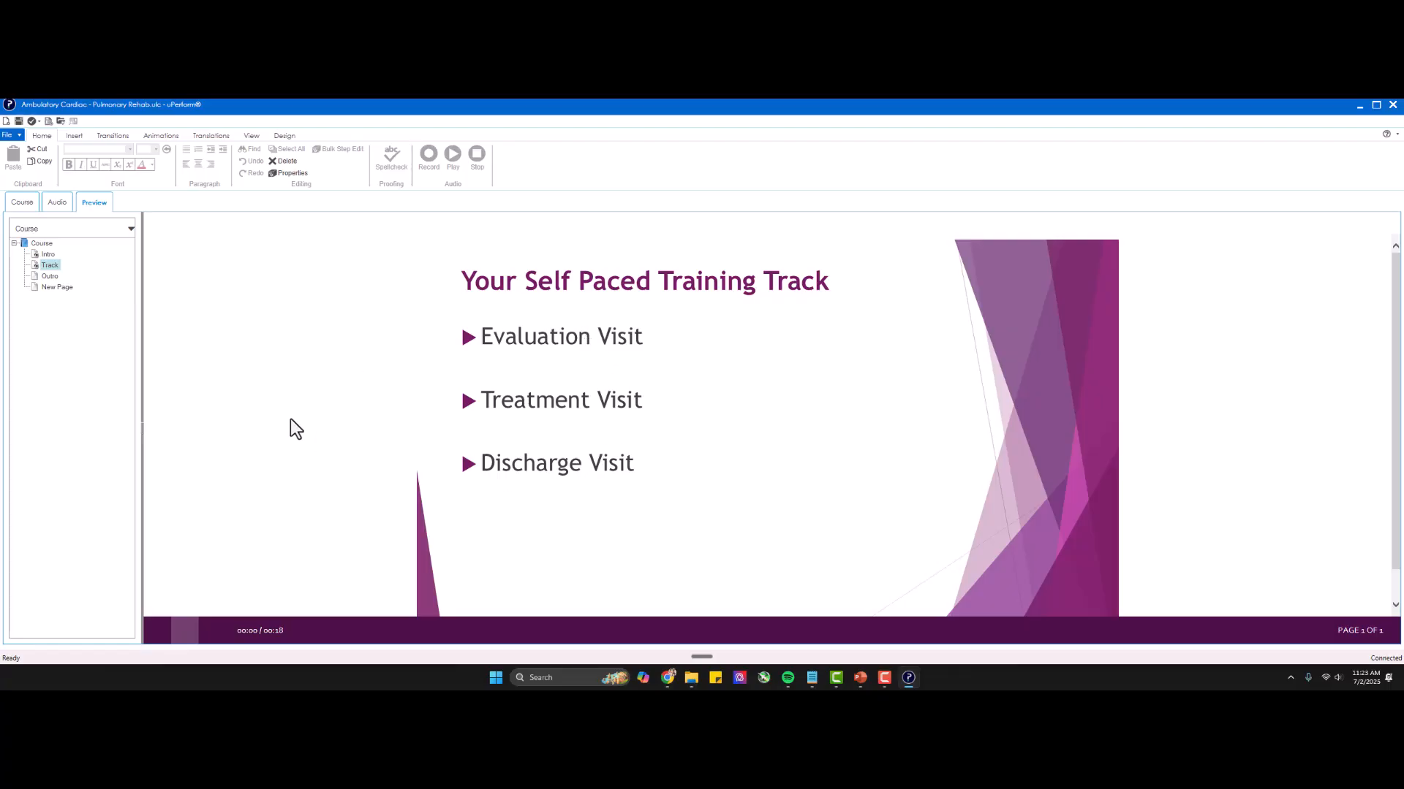
# Check the Track and Outro pages in editing view, and review the audio settings and transcripts for the course pages.
pyautogui.click(28, 208)
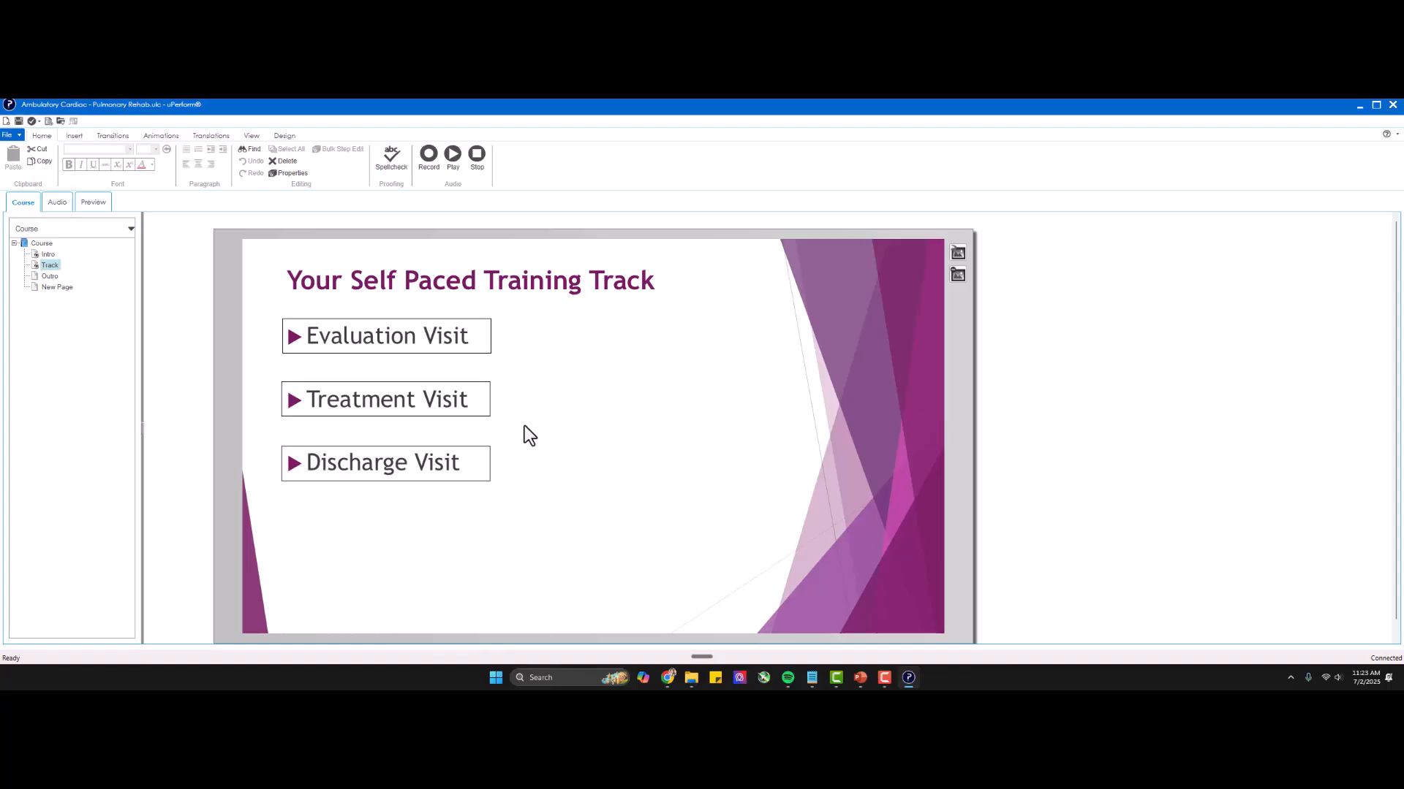
pyautogui.click(51, 278)
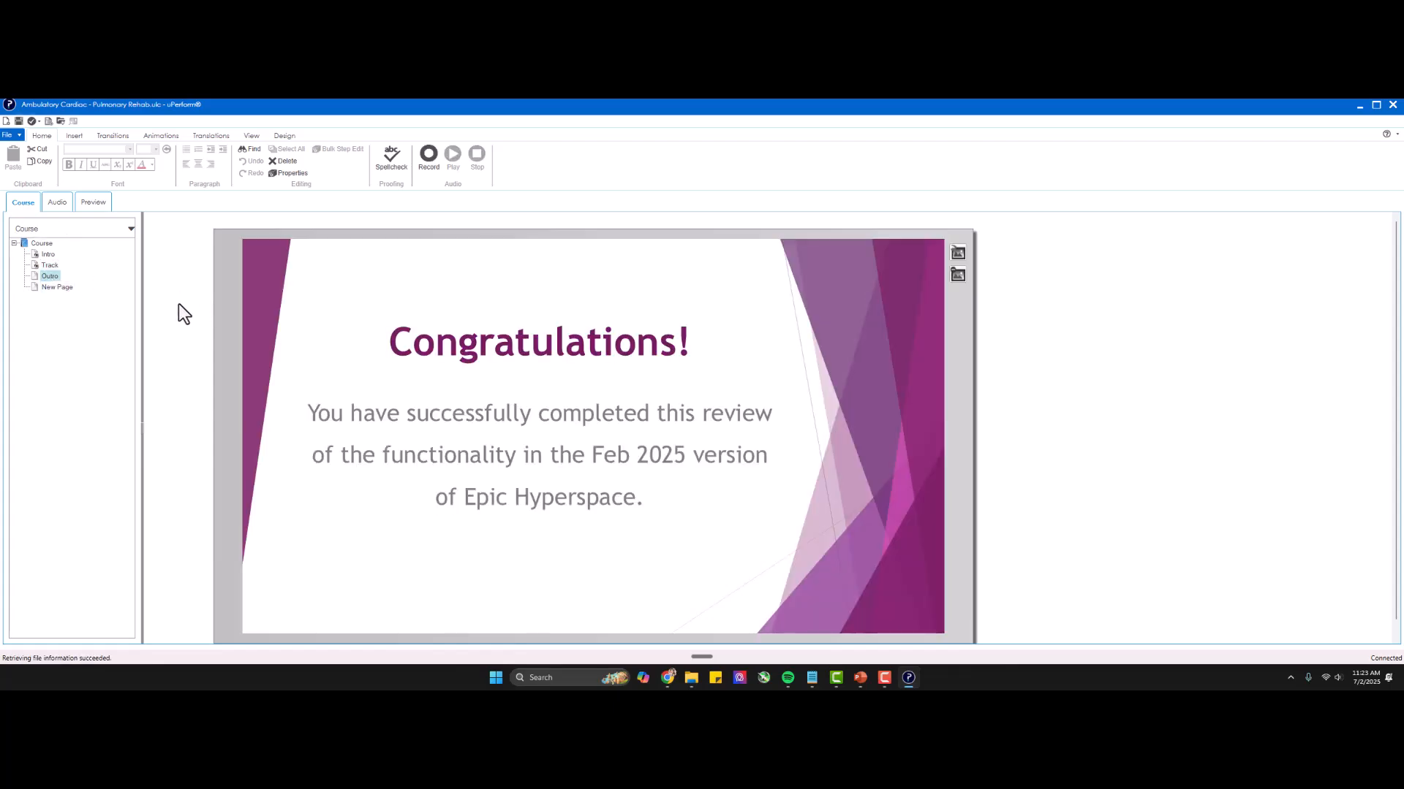
pyautogui.click(56, 205)
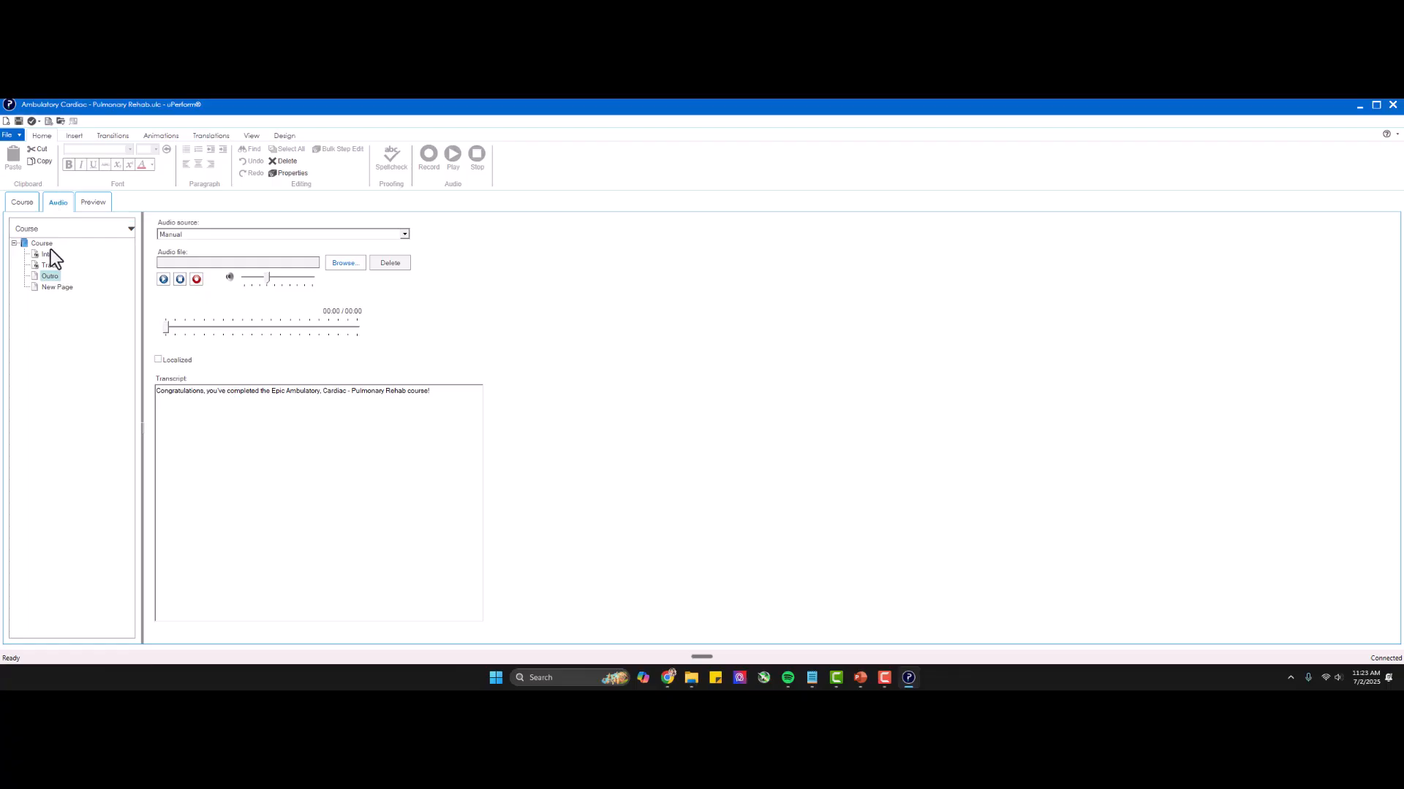
pyautogui.click(51, 267)
pyautogui.click(51, 253)
pyautogui.click(50, 244)
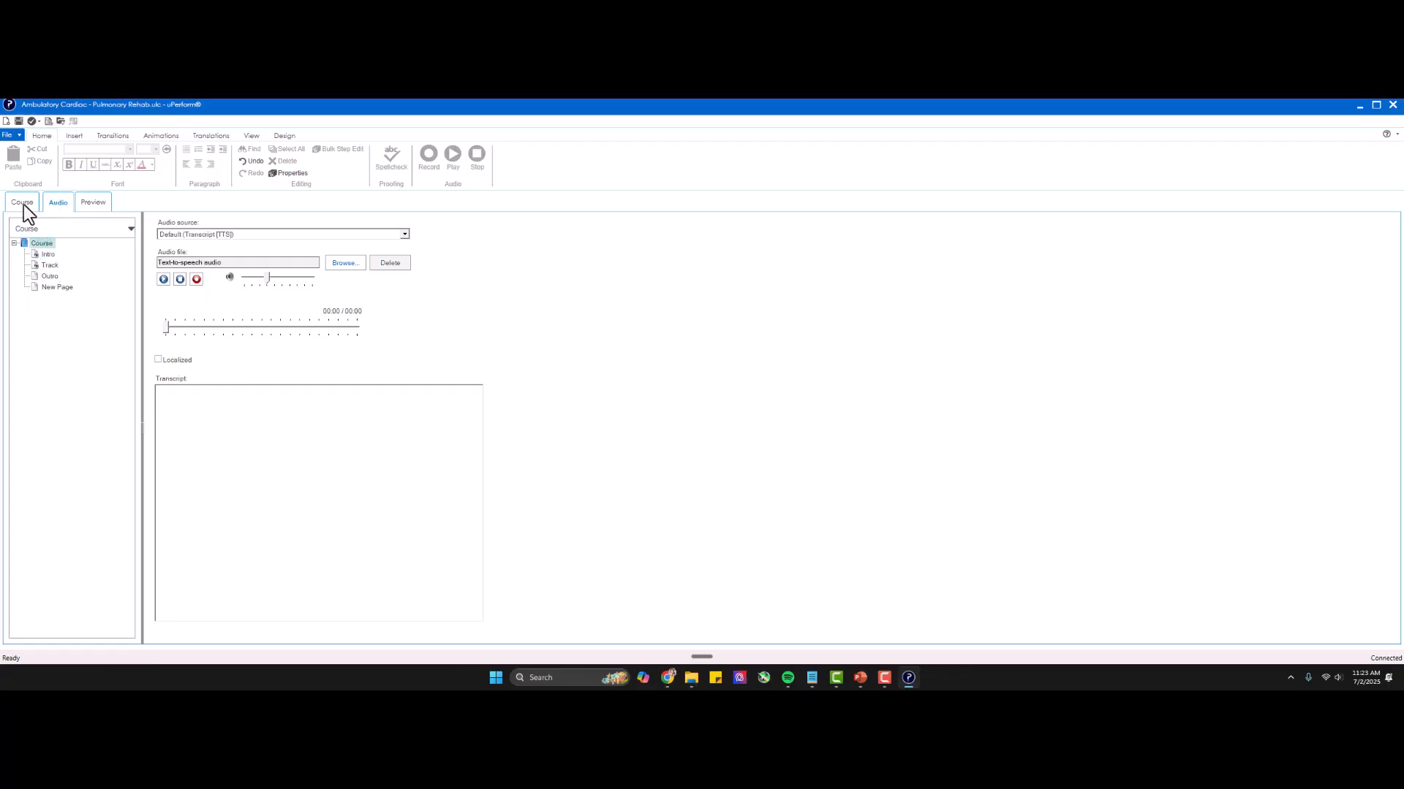
# Look through the Intro, Track and Outro pages in editing view, and preview the simulation page with its launch buttons.
pyautogui.click(23, 204)
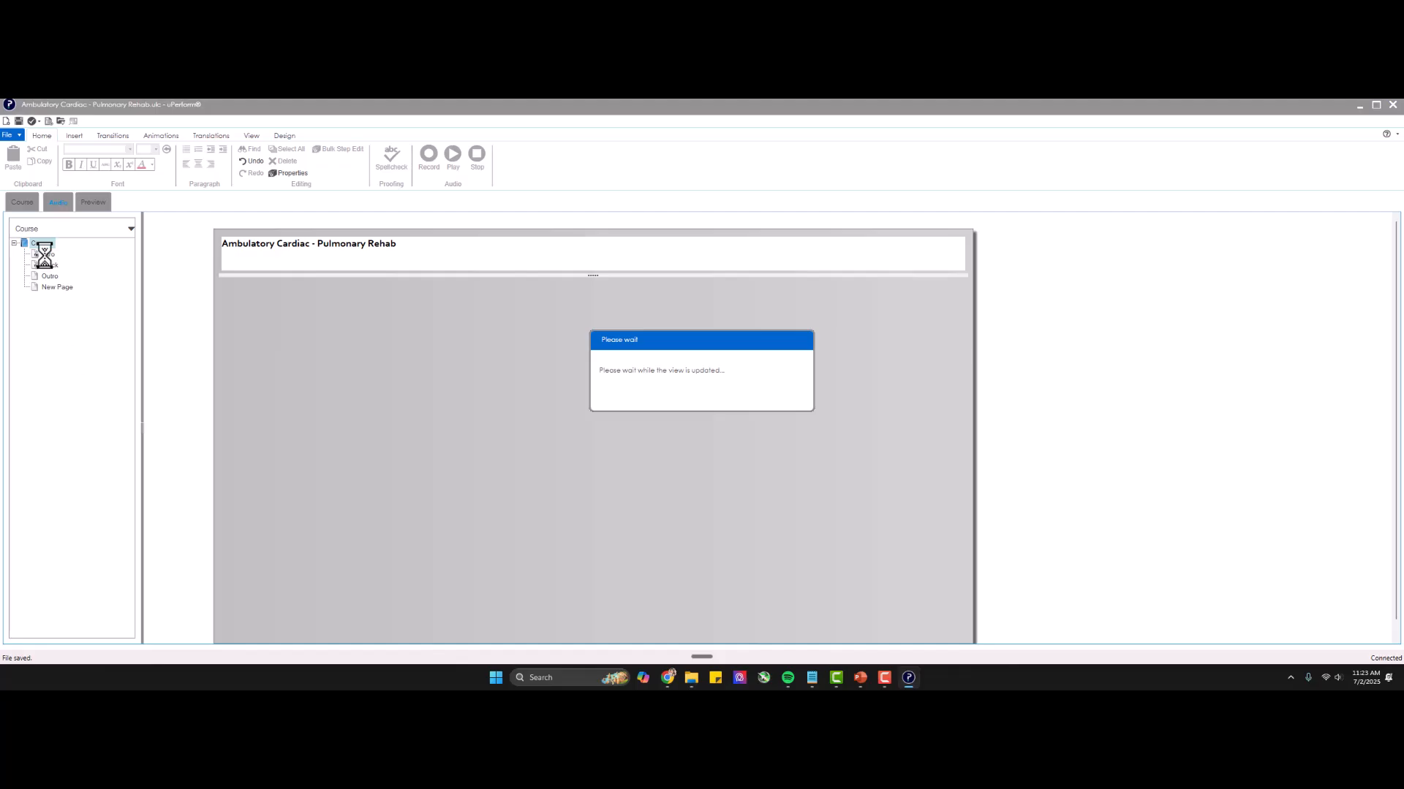
pyautogui.click(46, 255)
pyautogui.click(49, 265)
pyautogui.click(47, 276)
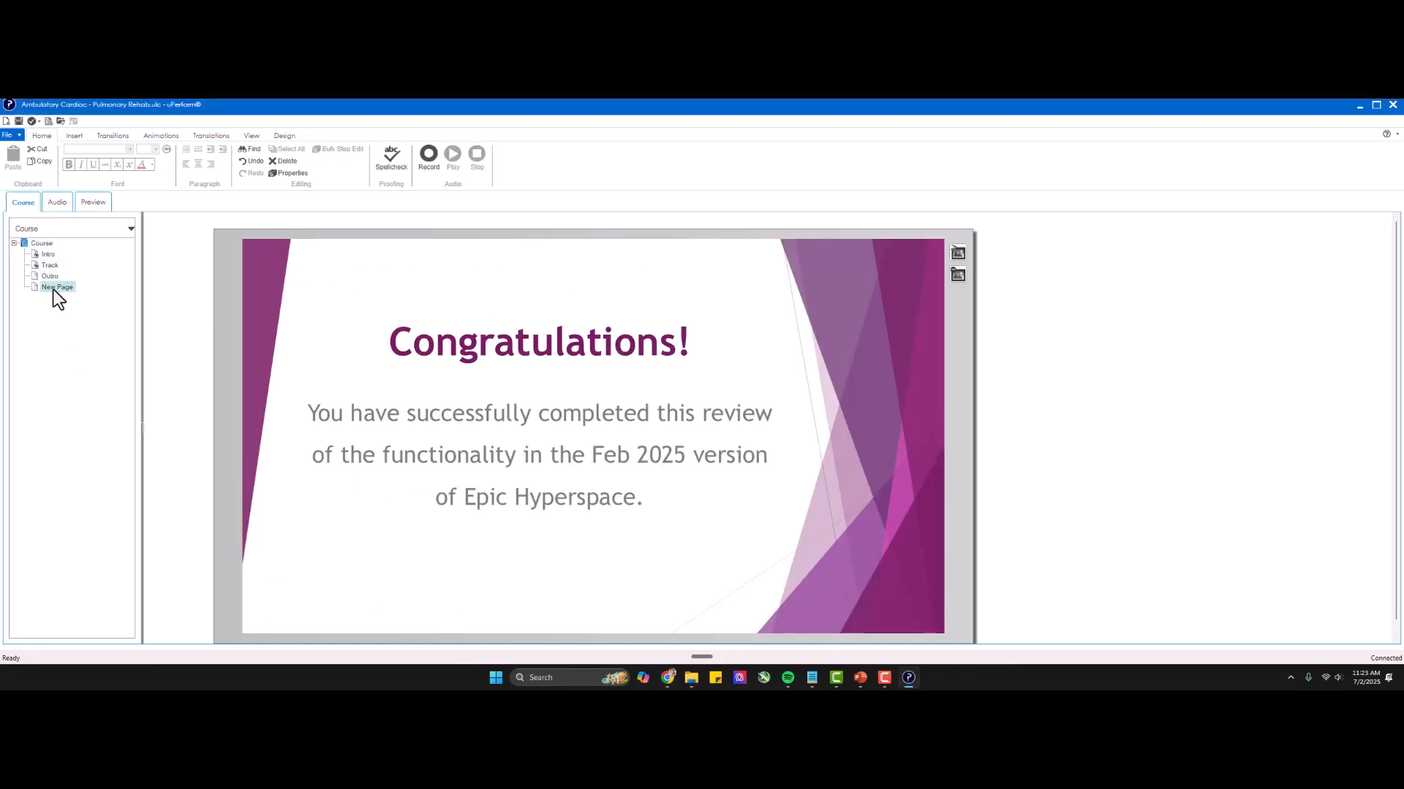
pyautogui.click(94, 202)
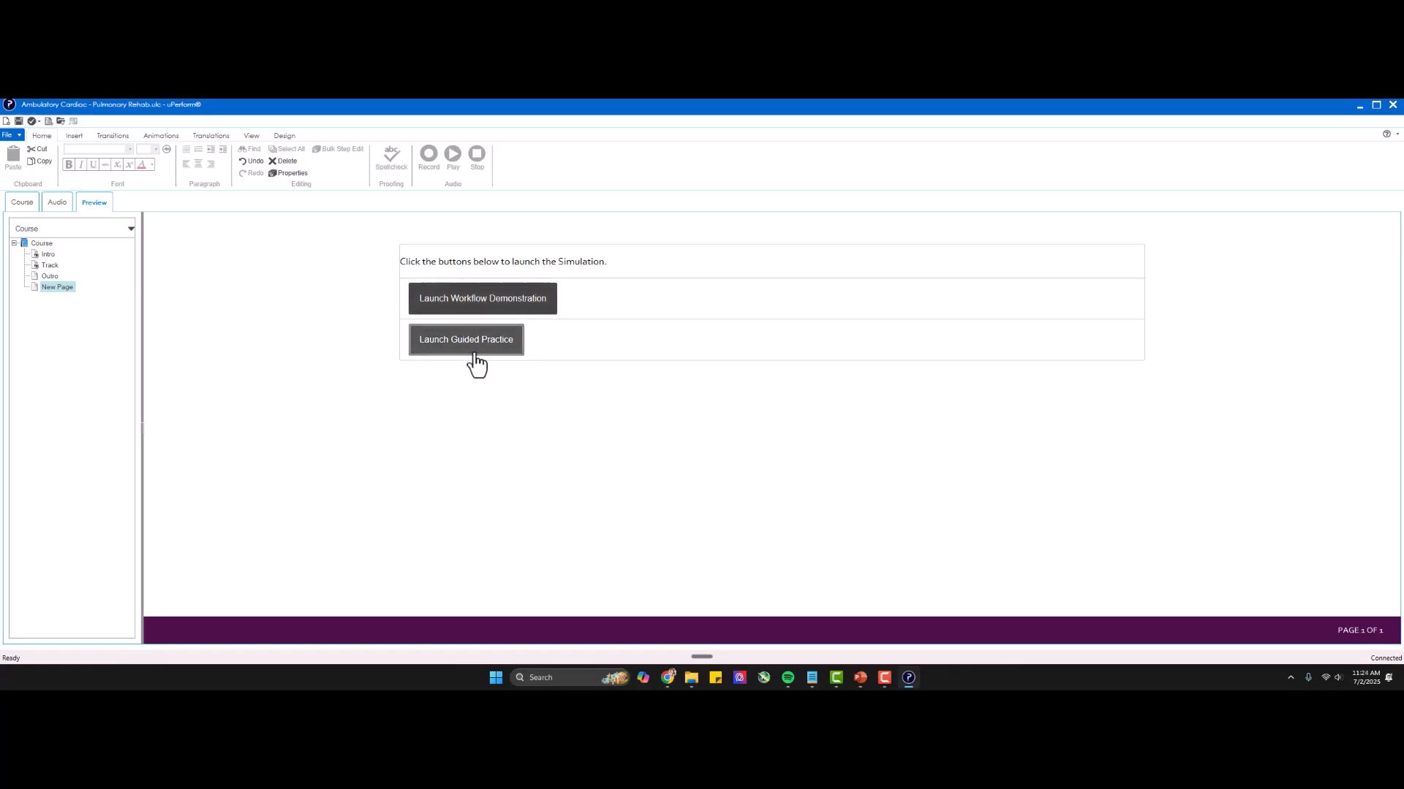
pyautogui.click(22, 202)
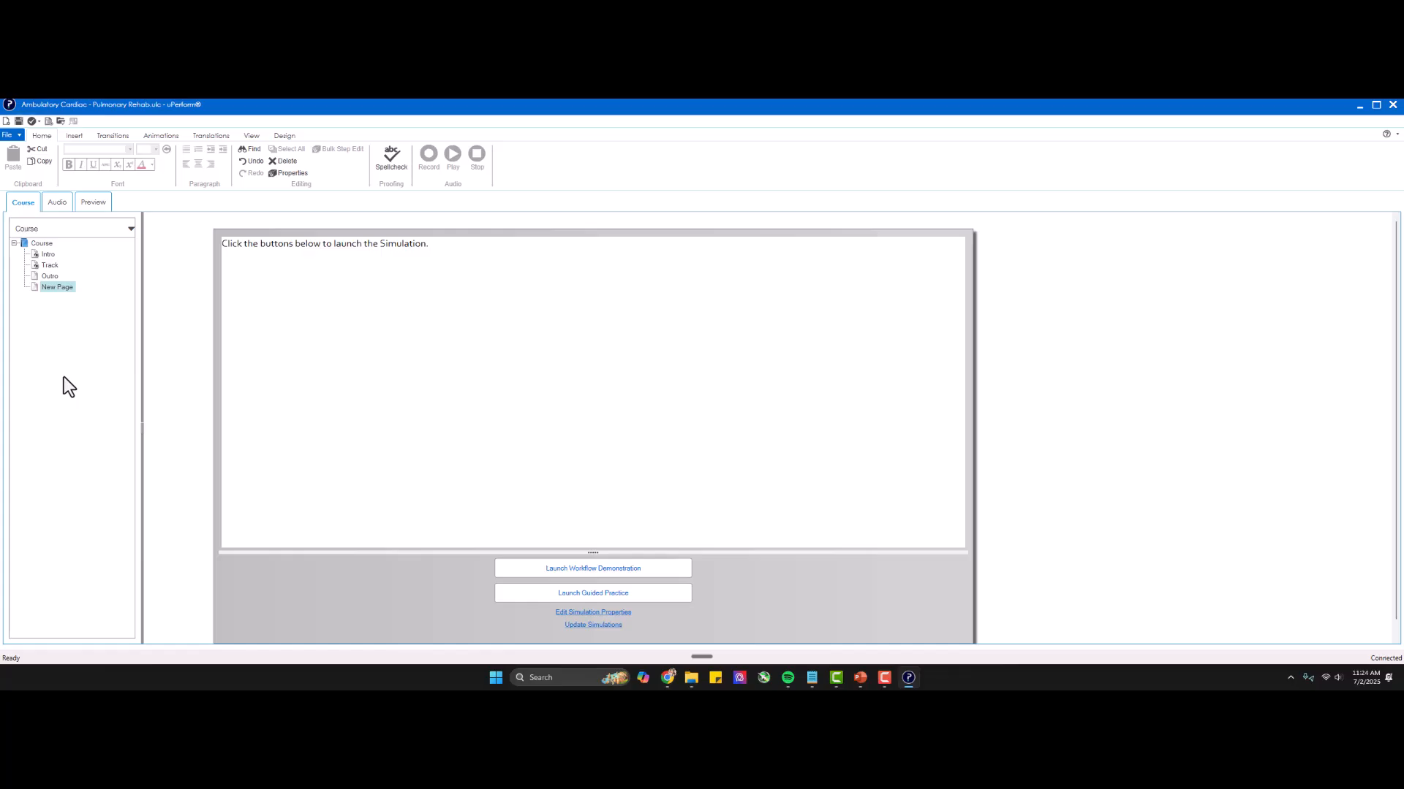
# Insert another page named New Page after the existing simulation page, using the Simulation stencil.
pyautogui.rightClick(59, 288)
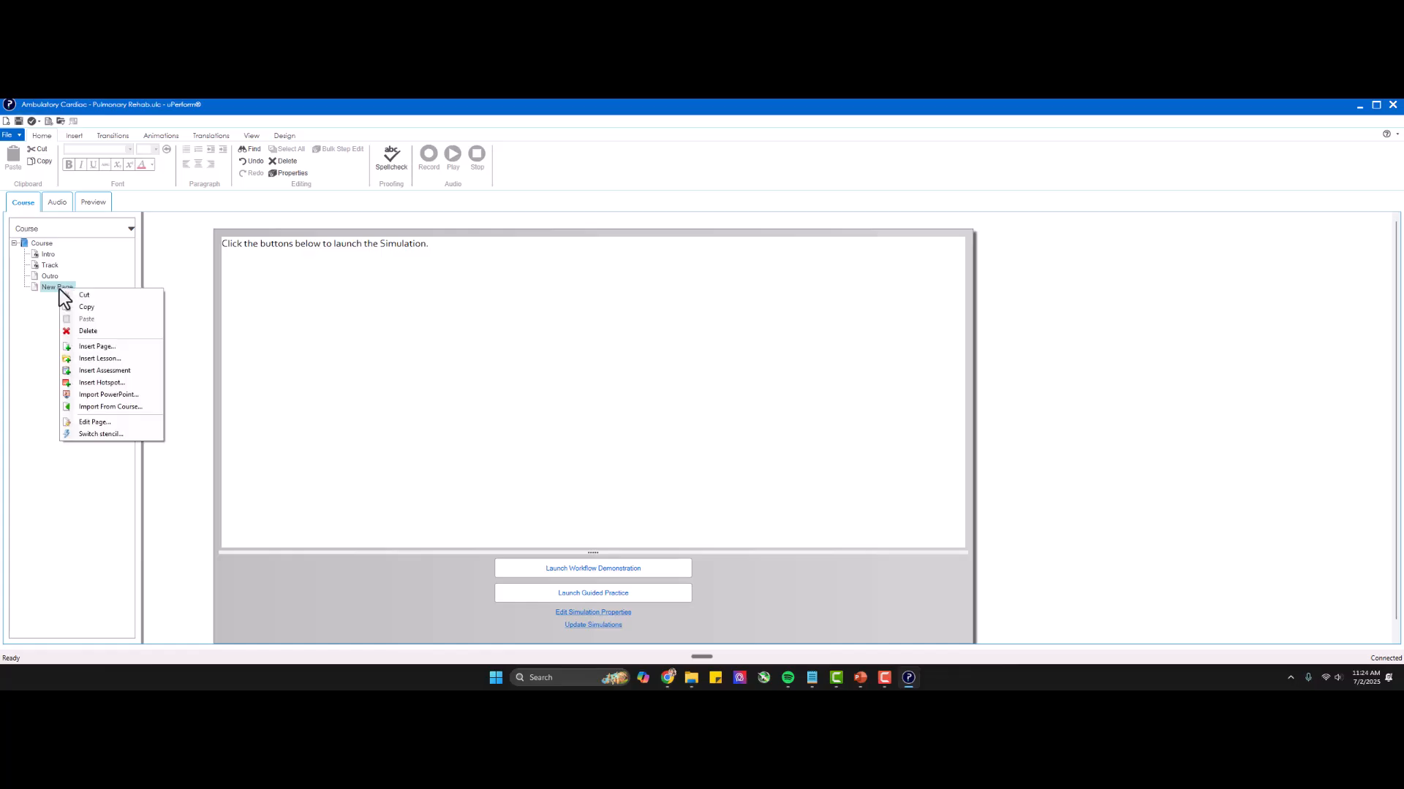
pyautogui.click(92, 345)
pyautogui.scroll(-6, 612, 374)
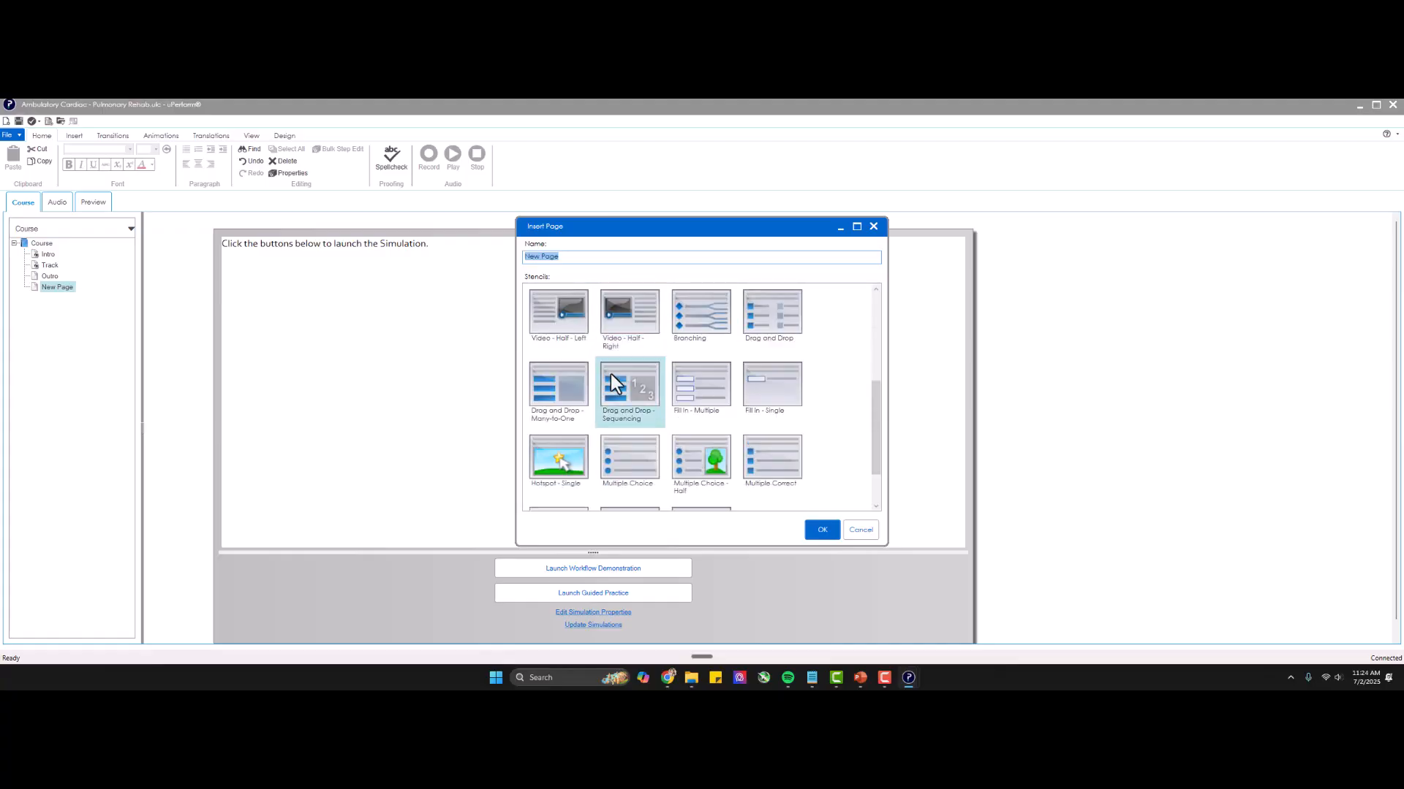
pyautogui.click(620, 477)
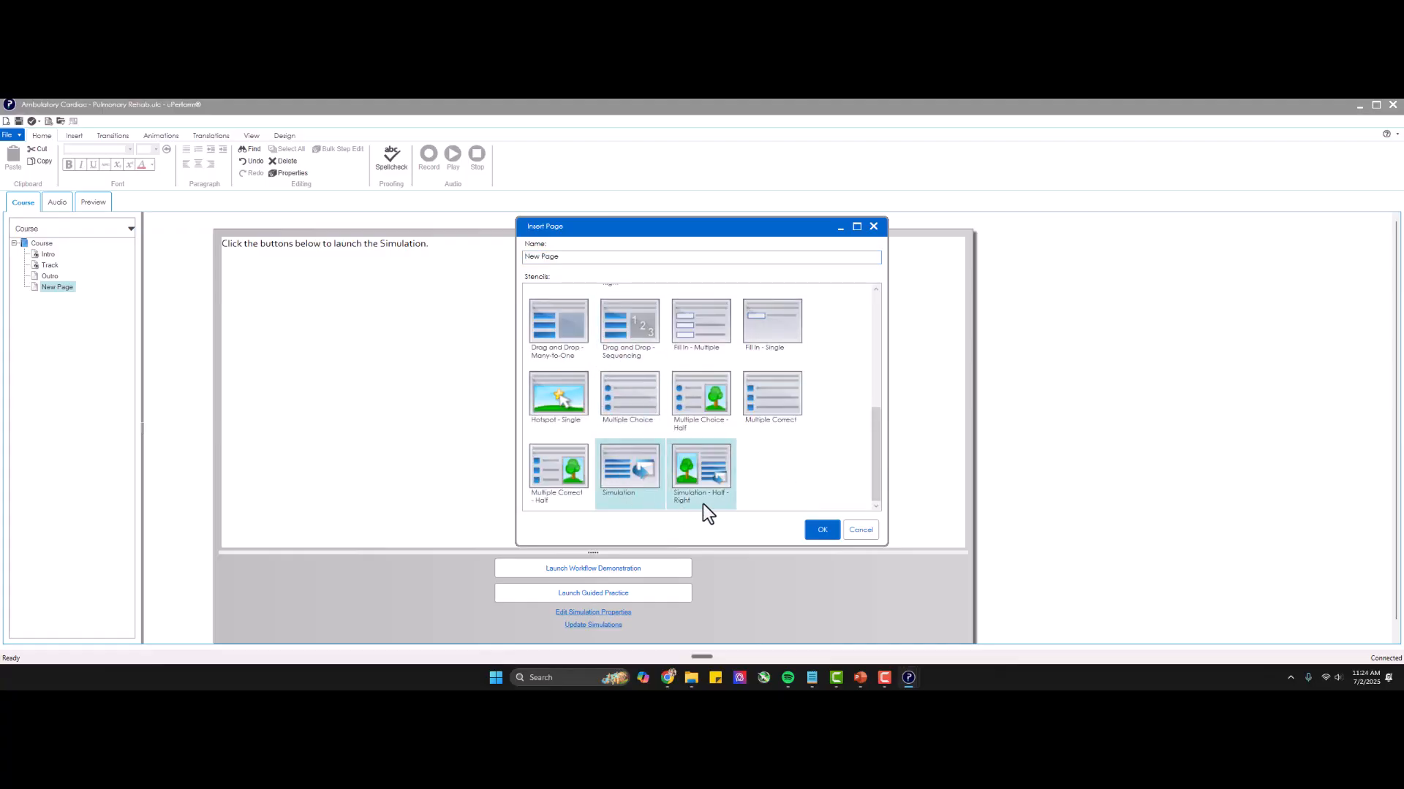
pyautogui.click(691, 476)
pyautogui.click(822, 531)
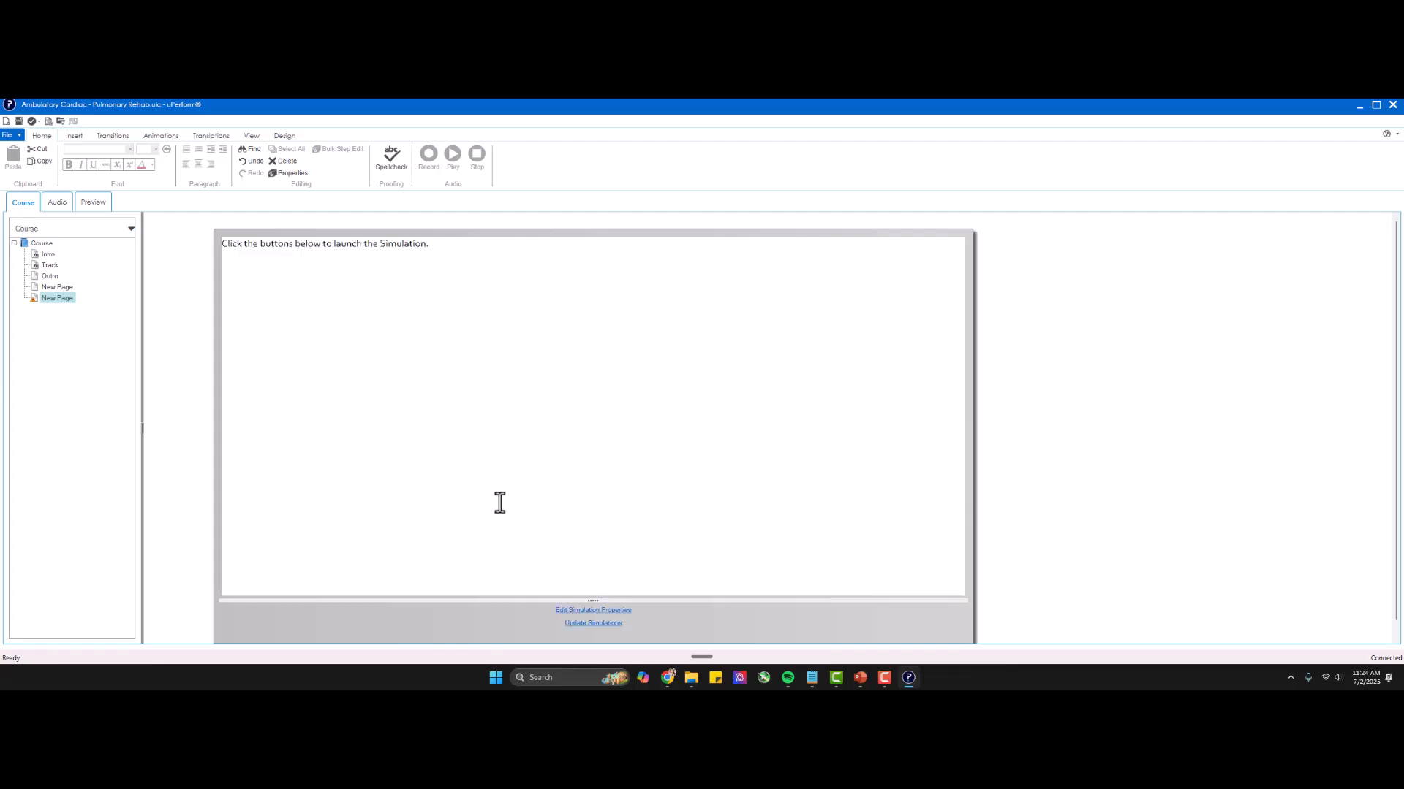
# Insert the server simulation AMB - Clinical Support - Act on Result Notes from Epic's Ambulatory folder, with Workflow Demonstration and Guided Practice modes enabled.
pyautogui.click(585, 624)
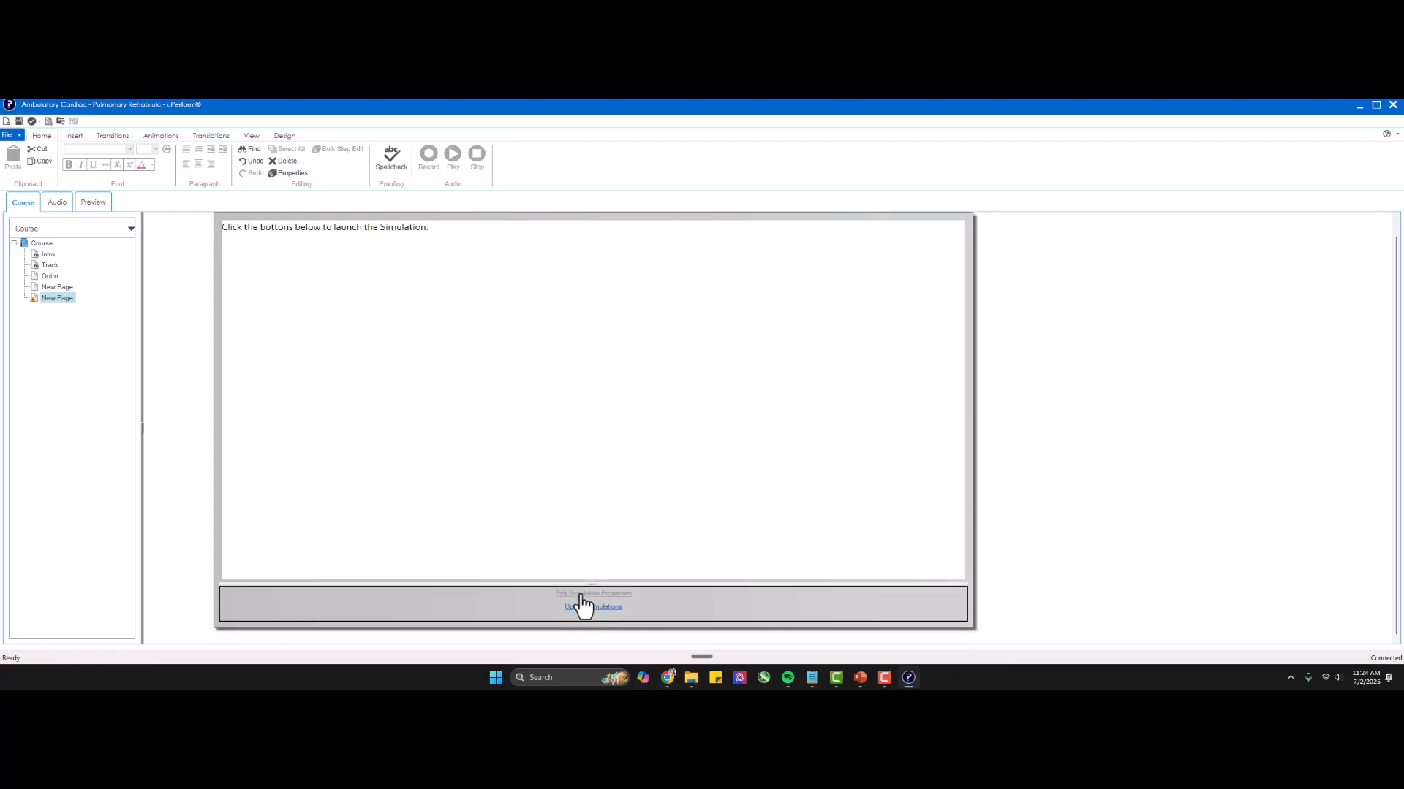
pyautogui.click(583, 606)
pyautogui.click(597, 308)
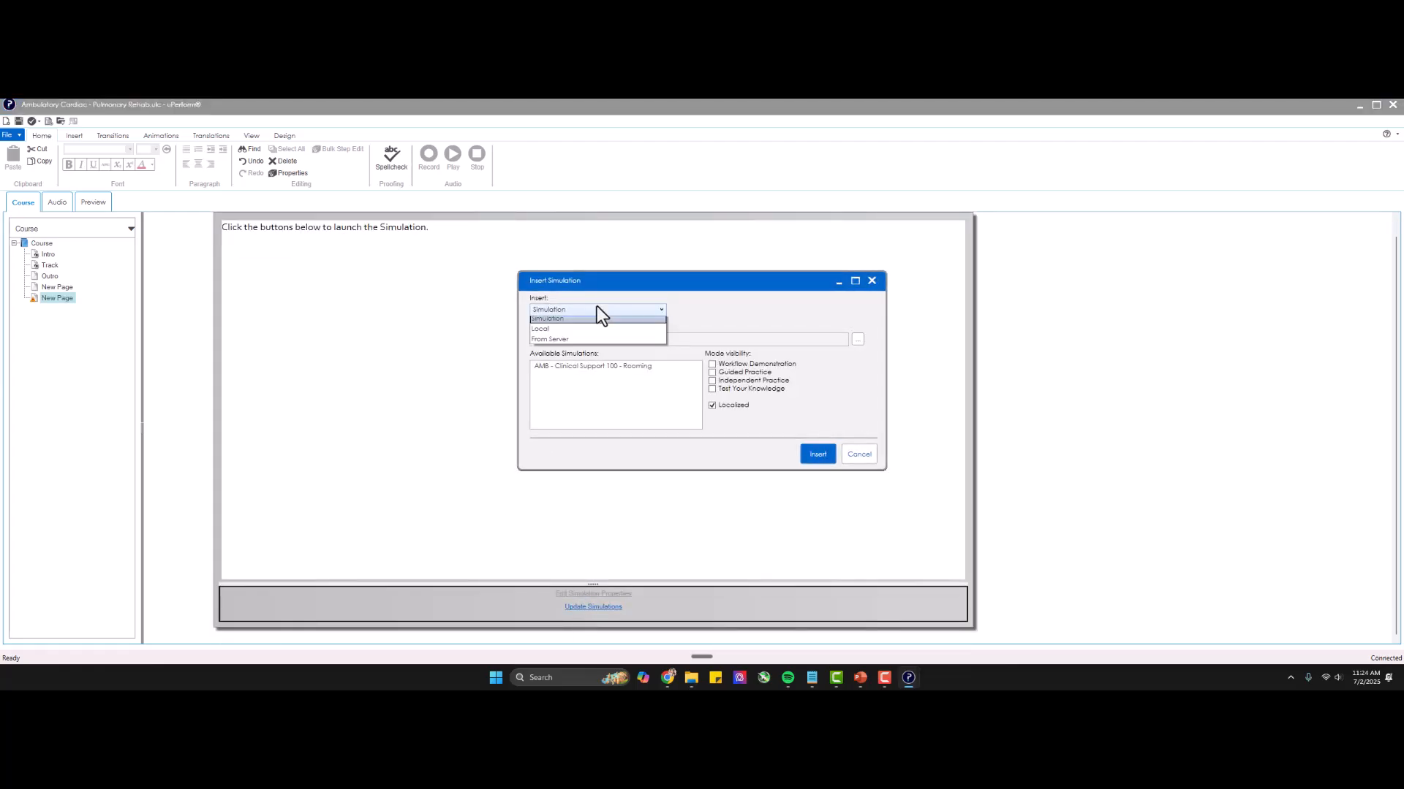
pyautogui.click(577, 343)
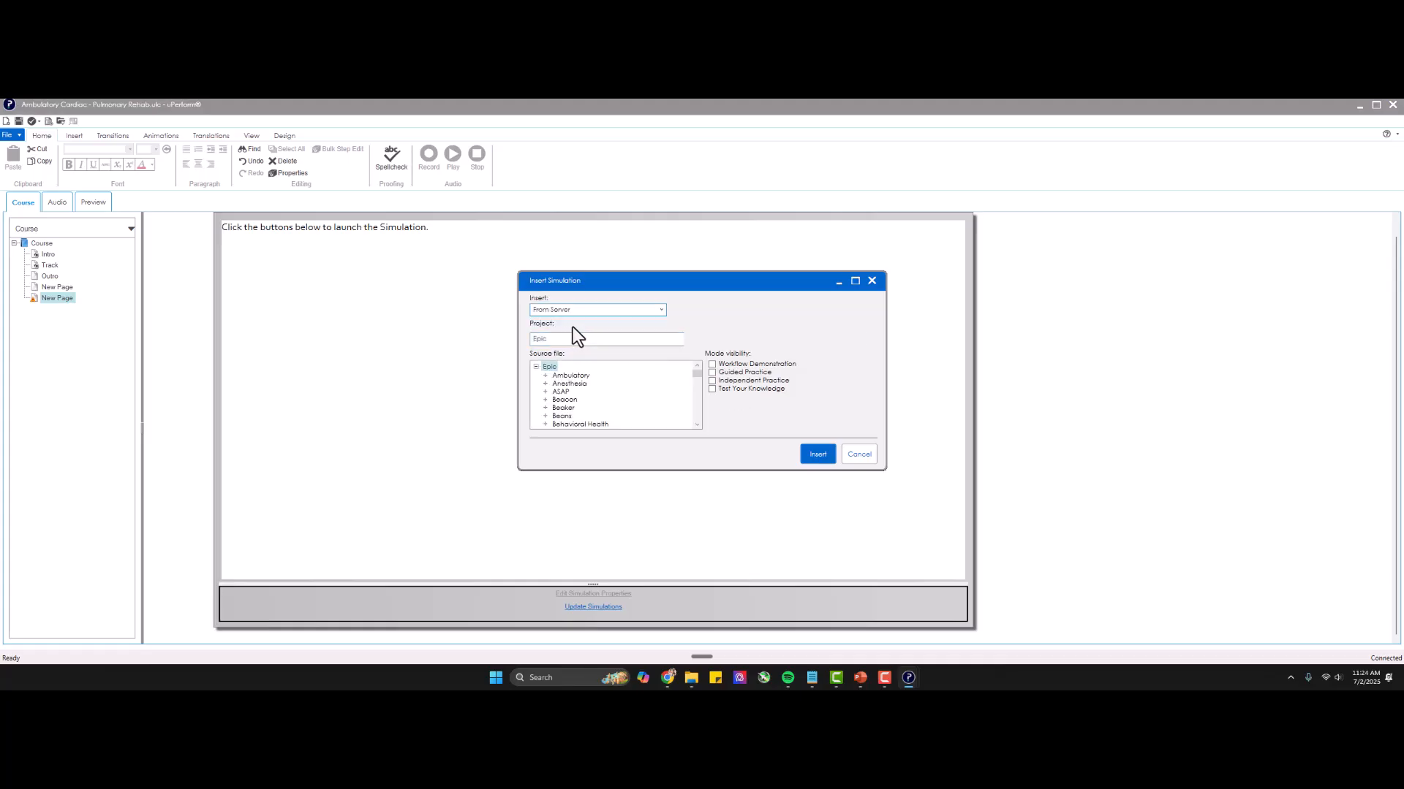
pyautogui.click(545, 376)
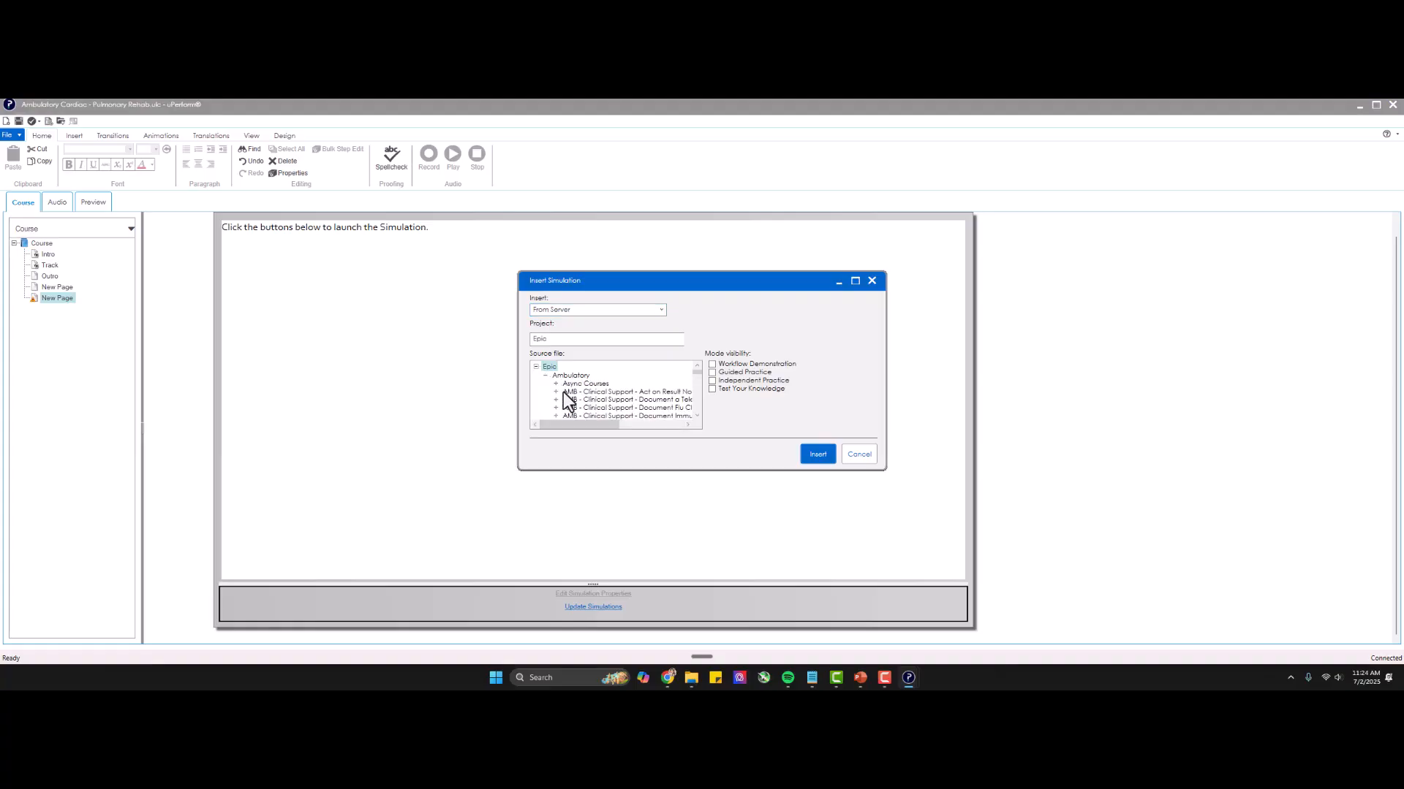
pyautogui.click(563, 393)
pyautogui.click(546, 396)
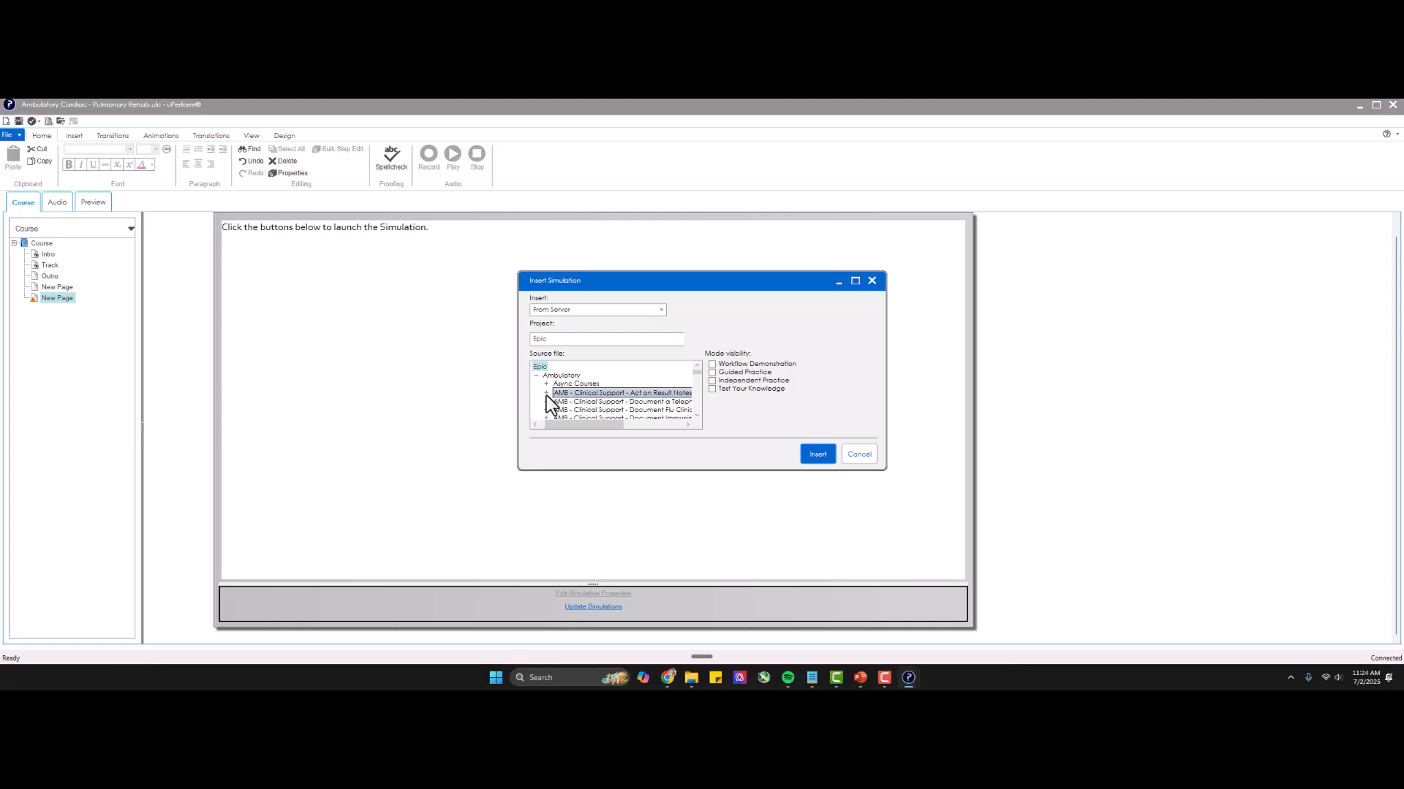
pyautogui.click(599, 404)
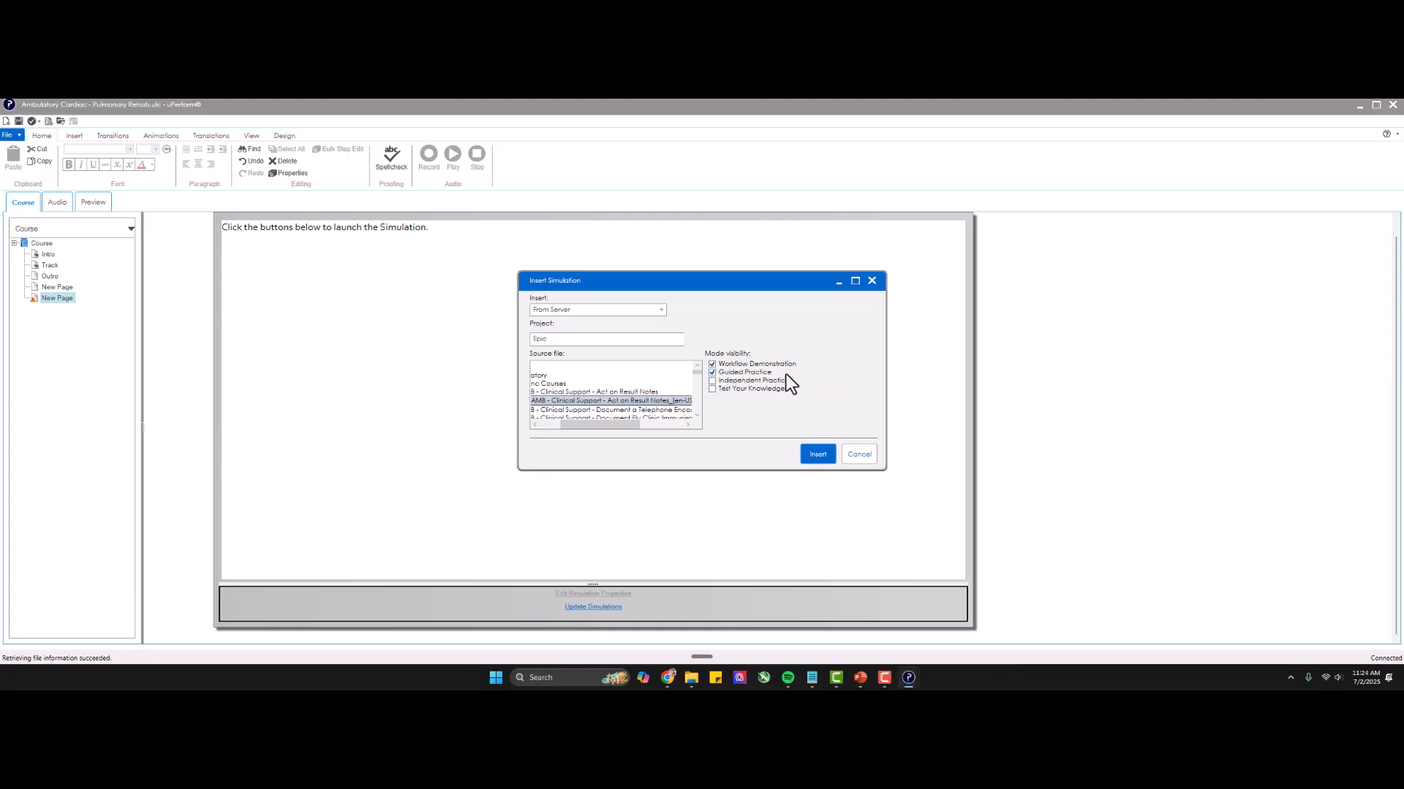
pyautogui.click(818, 450)
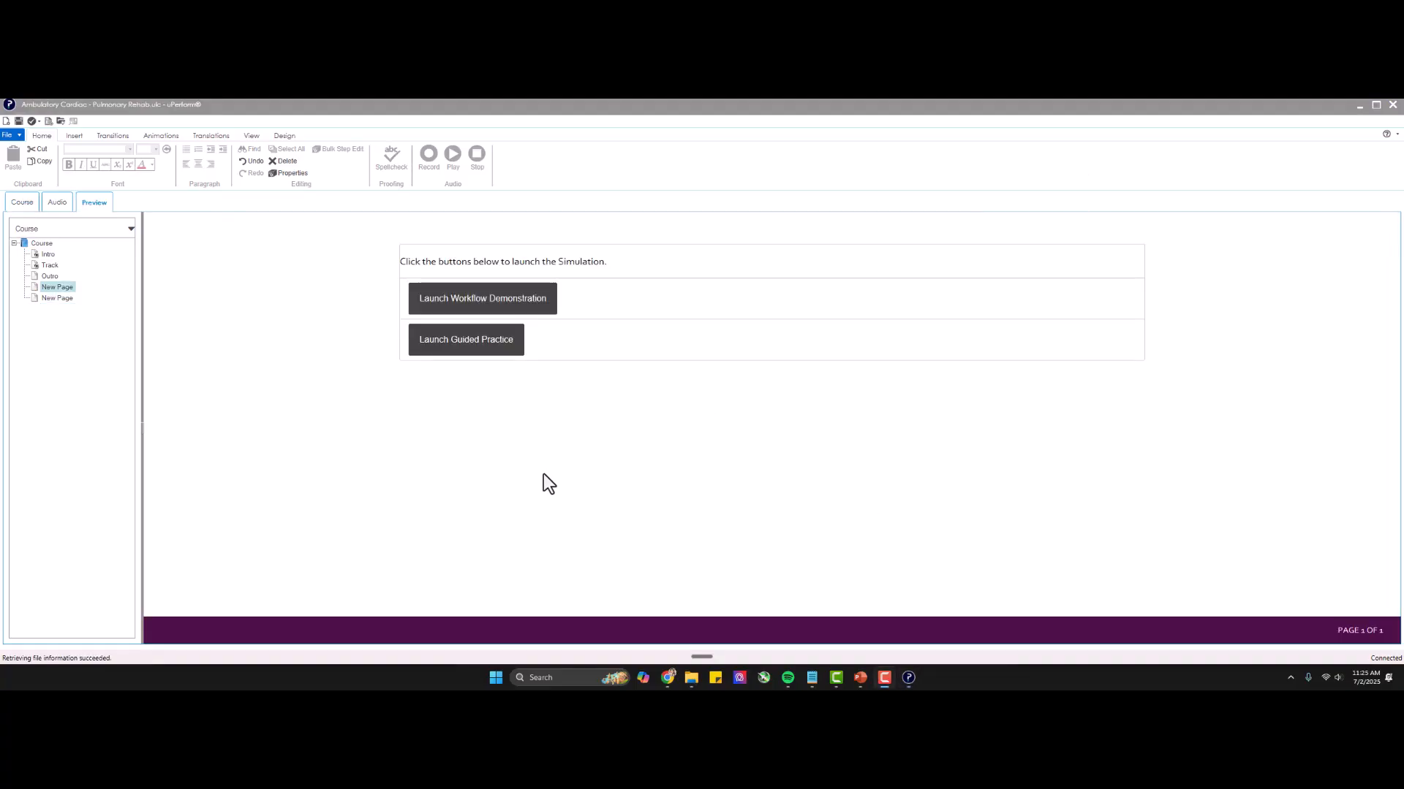
# Preview the course's Track page.
pyautogui.click(47, 265)
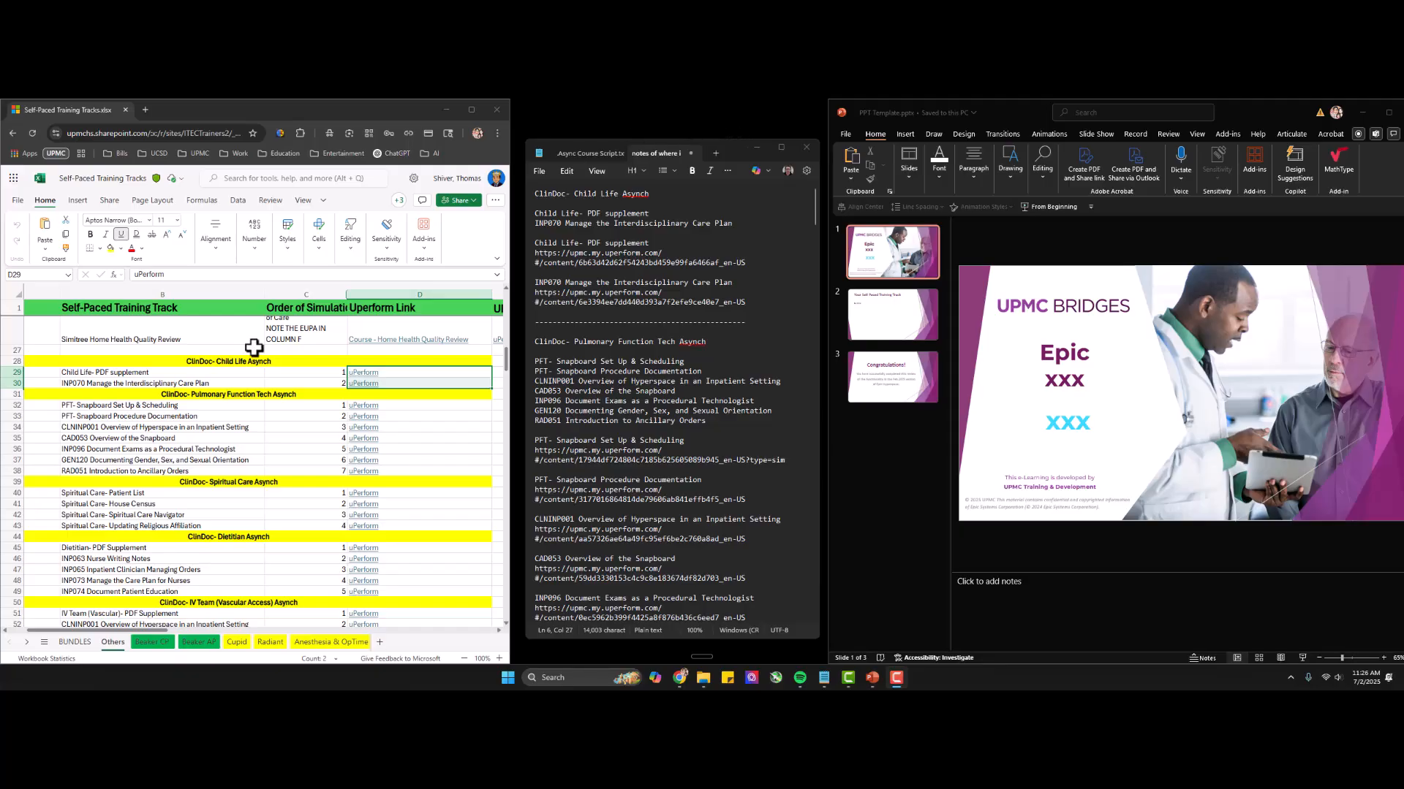
# Locate the item names and uPerform links for the ClinDoc- Child Life Asynch track in the training tracks spreadsheet.
pyautogui.moveTo(222, 372); pyautogui.dragTo(401, 380)
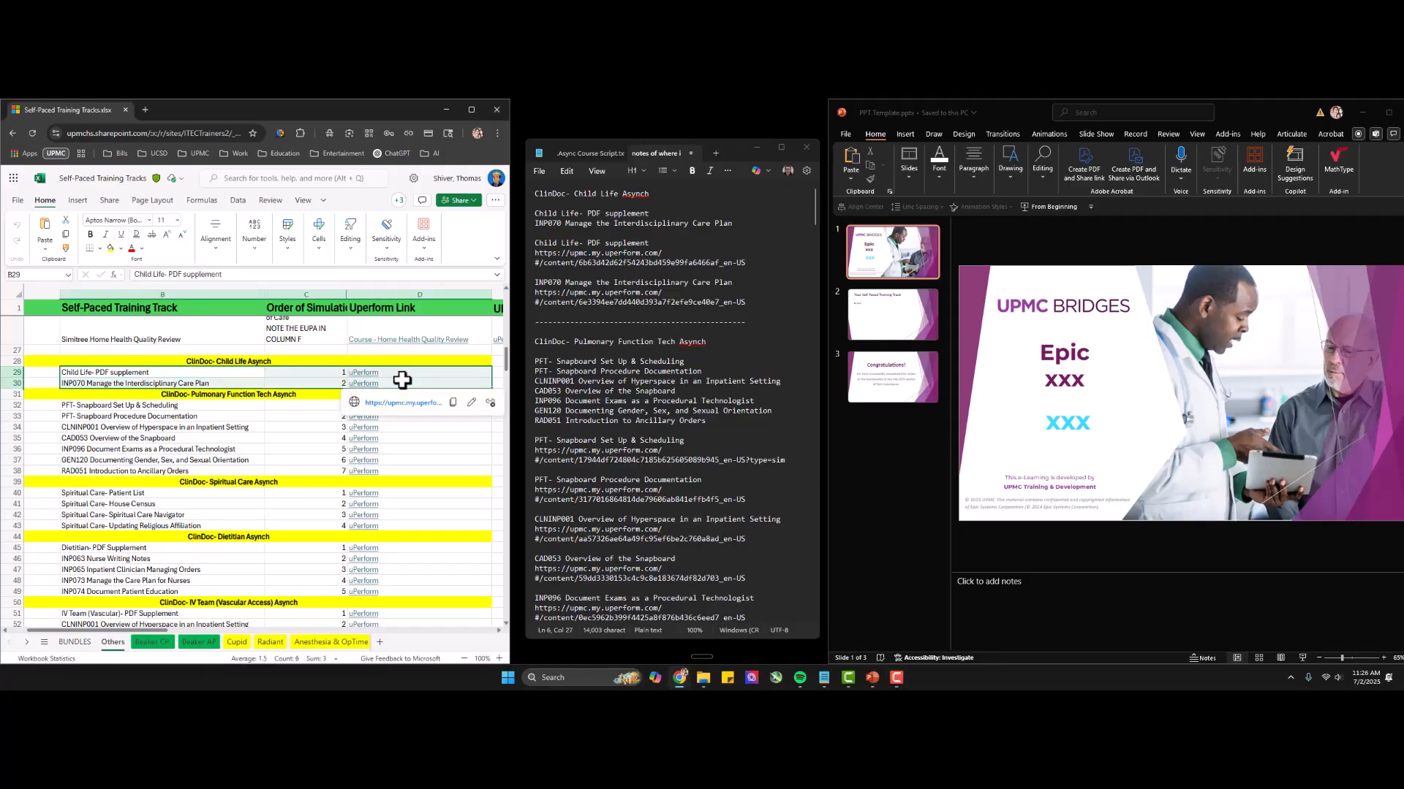
pyautogui.click(244, 361)
pyautogui.moveTo(244, 372); pyautogui.dragTo(244, 384)
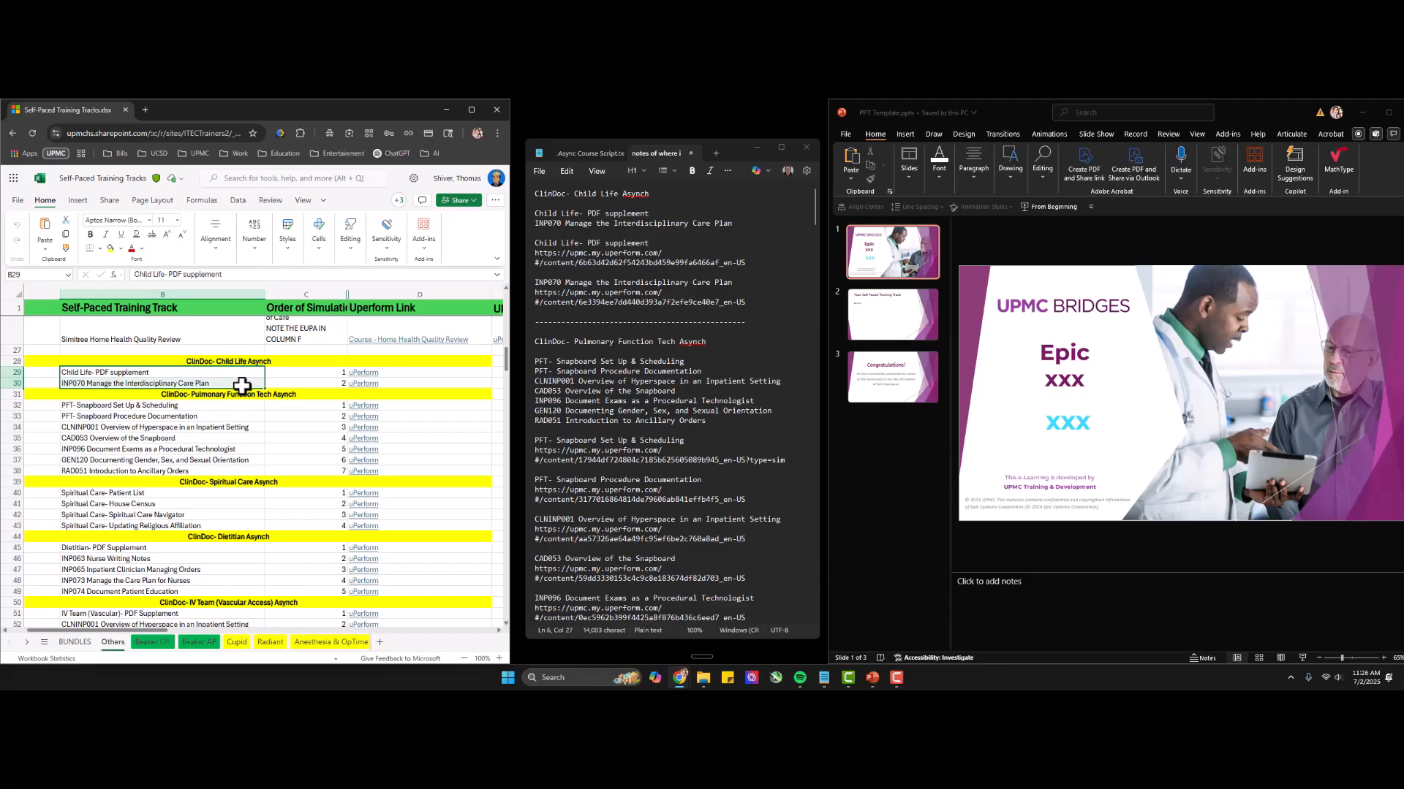
pyautogui.moveTo(398, 372); pyautogui.dragTo(398, 383)
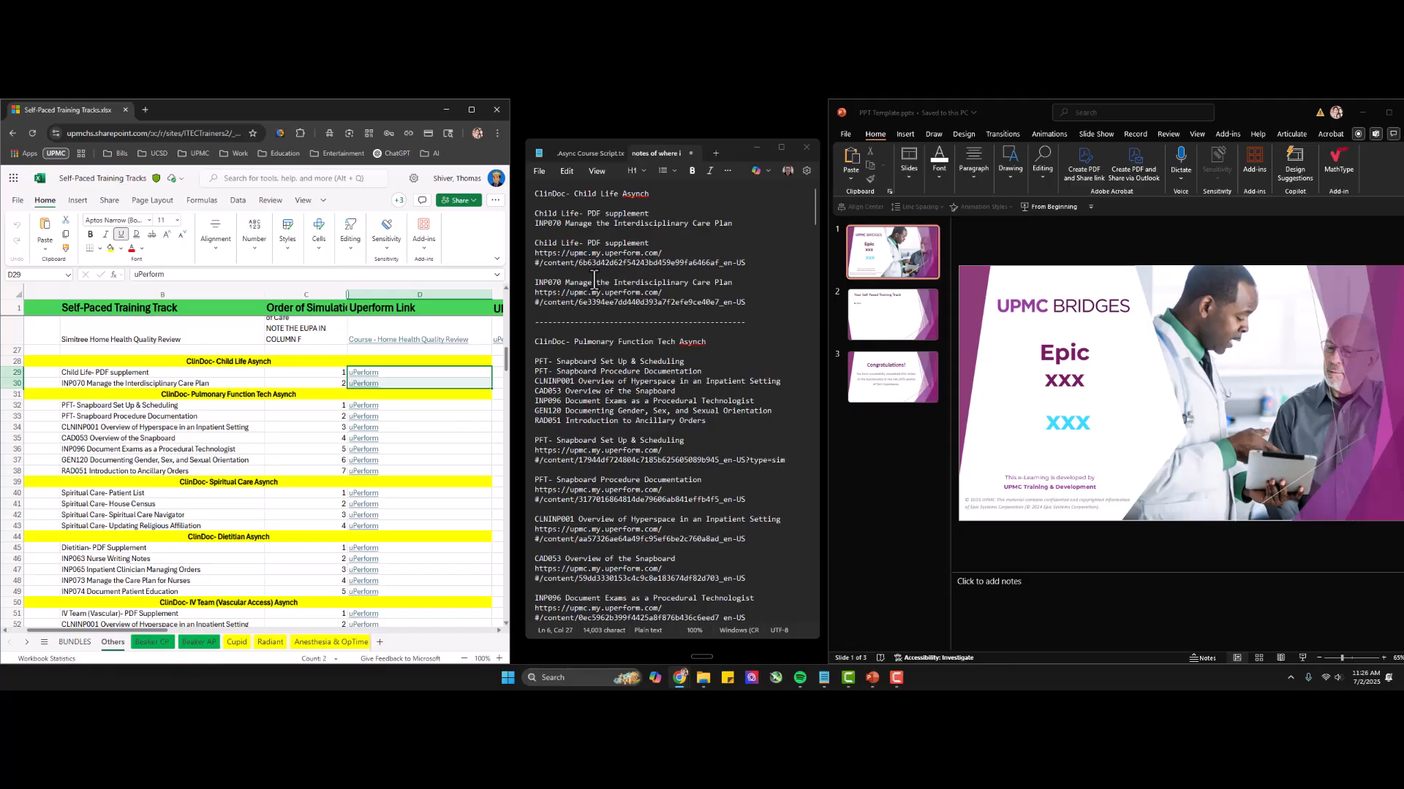
pyautogui.press('super')
pyautogui.press('super')
pyautogui.press('super')
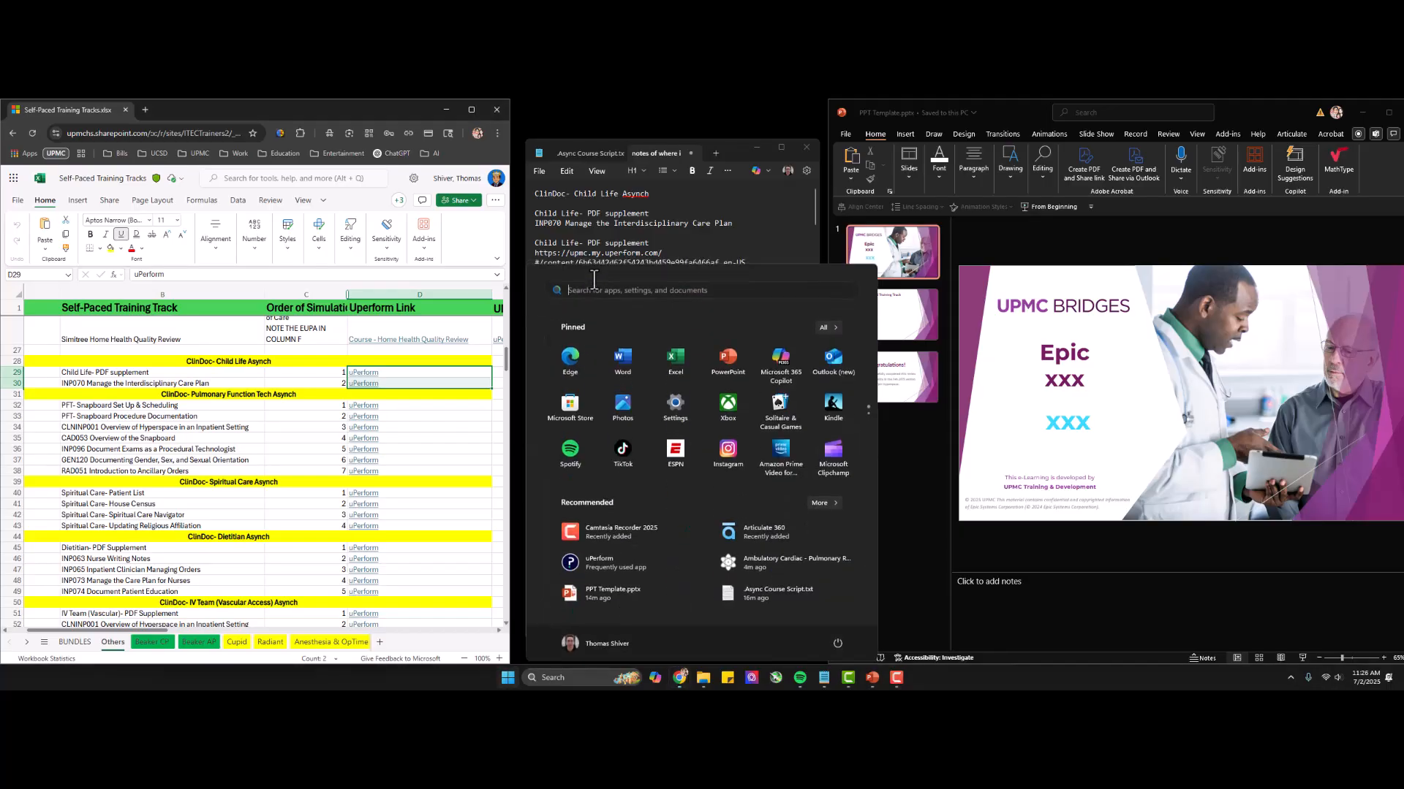
pyautogui.write('note')
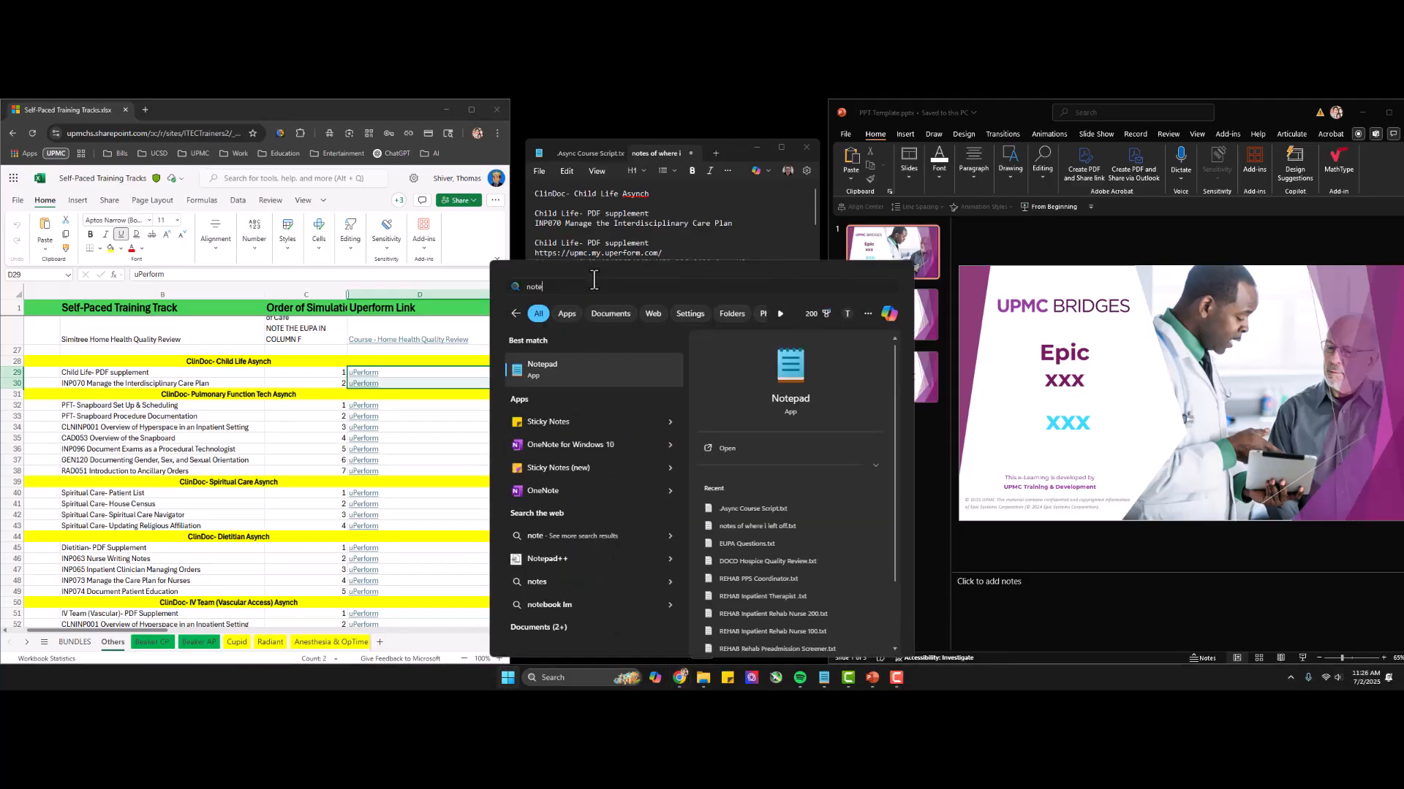
pyautogui.click(695, 223)
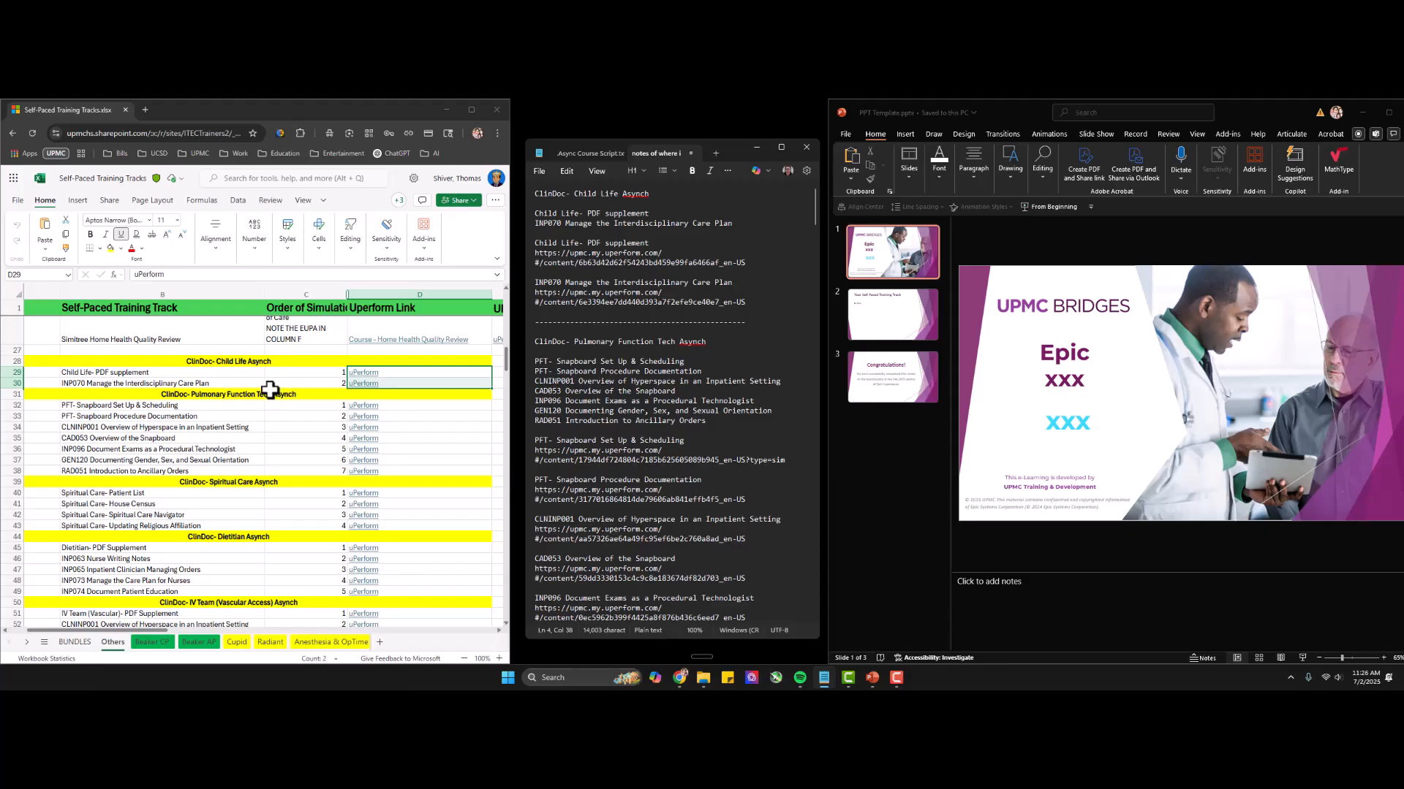
pyautogui.press('ctrl')
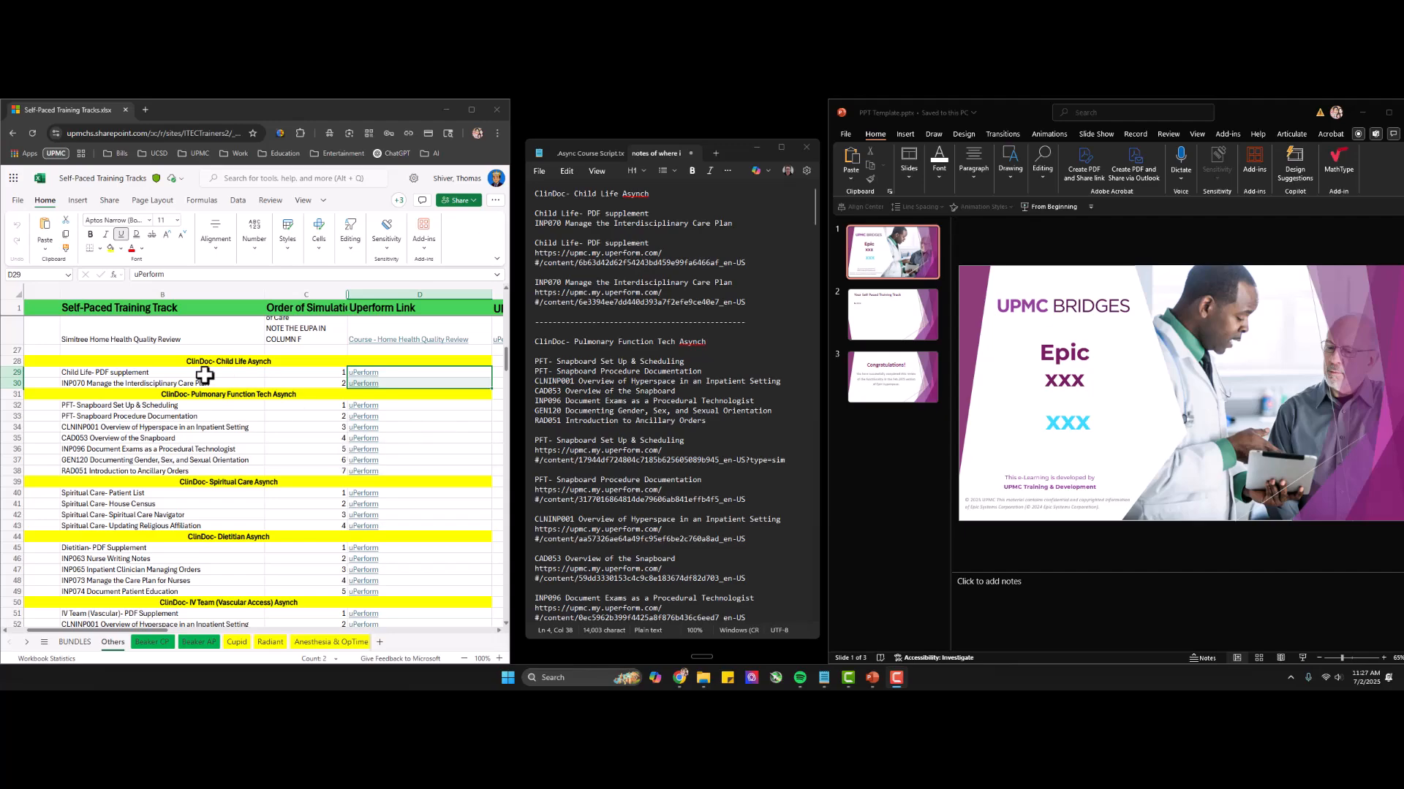
# Review the ClinDoc- Child Life Asynch heading together with its listed items in the spreadsheet.
pyautogui.moveTo(251, 362); pyautogui.dragTo(252, 382)
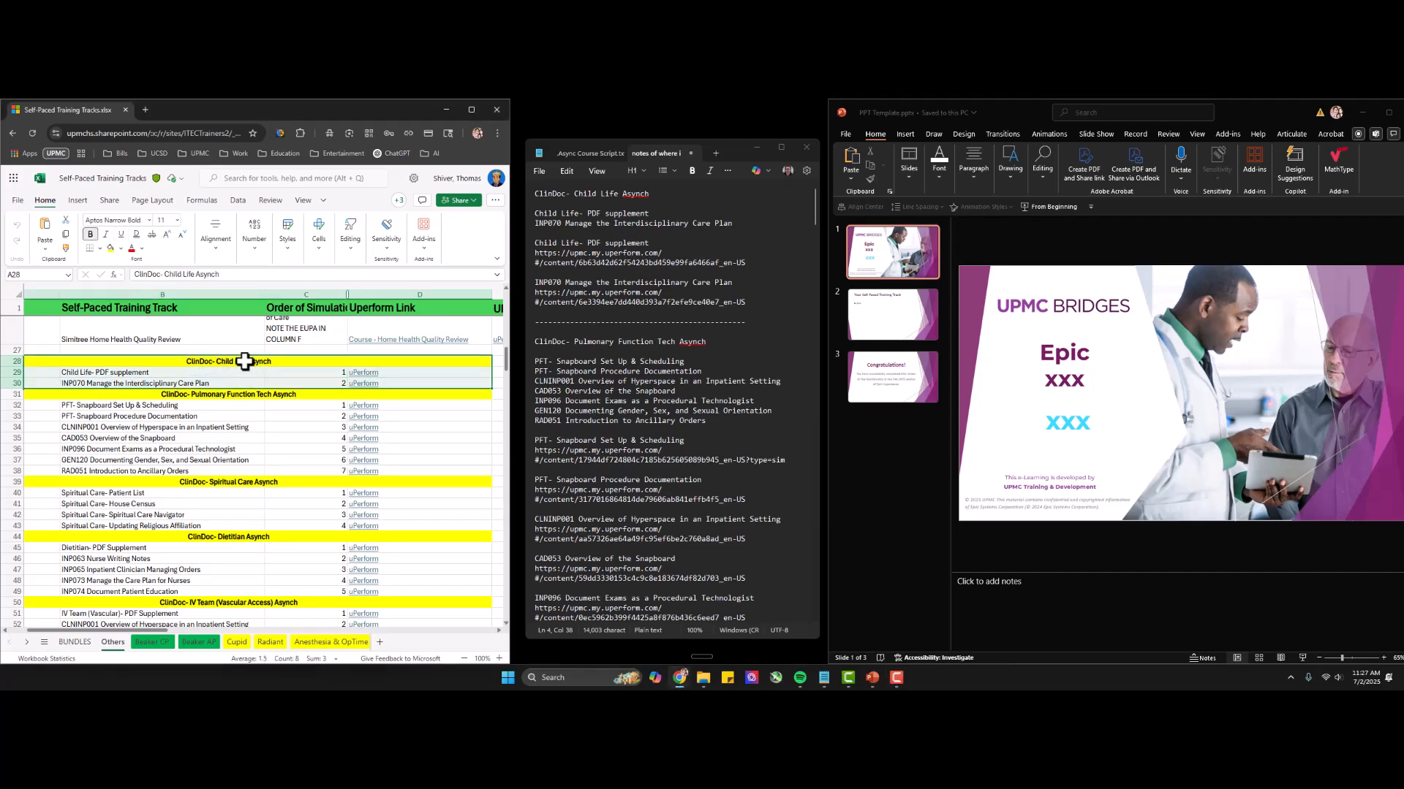
pyautogui.click(244, 370)
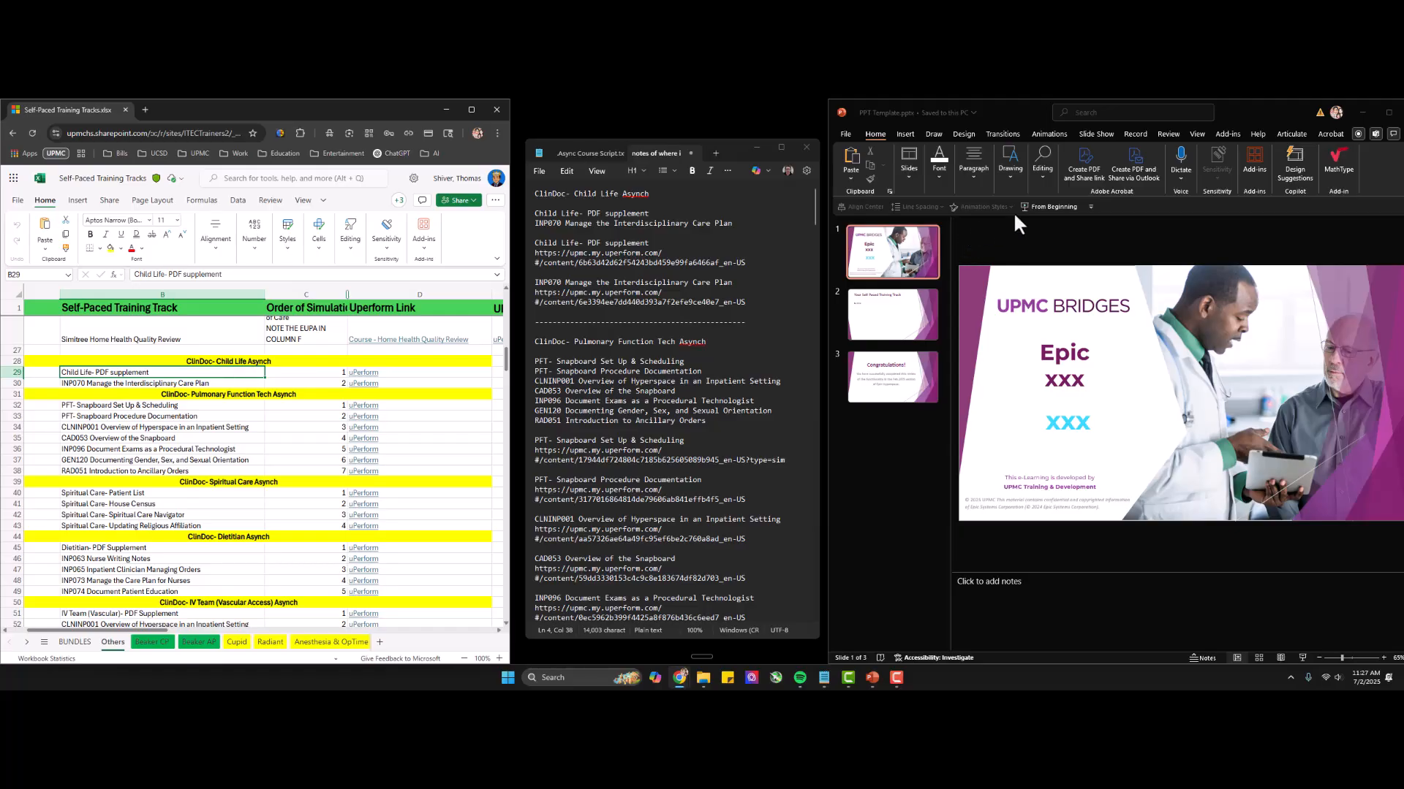
pyautogui.click(1079, 161)
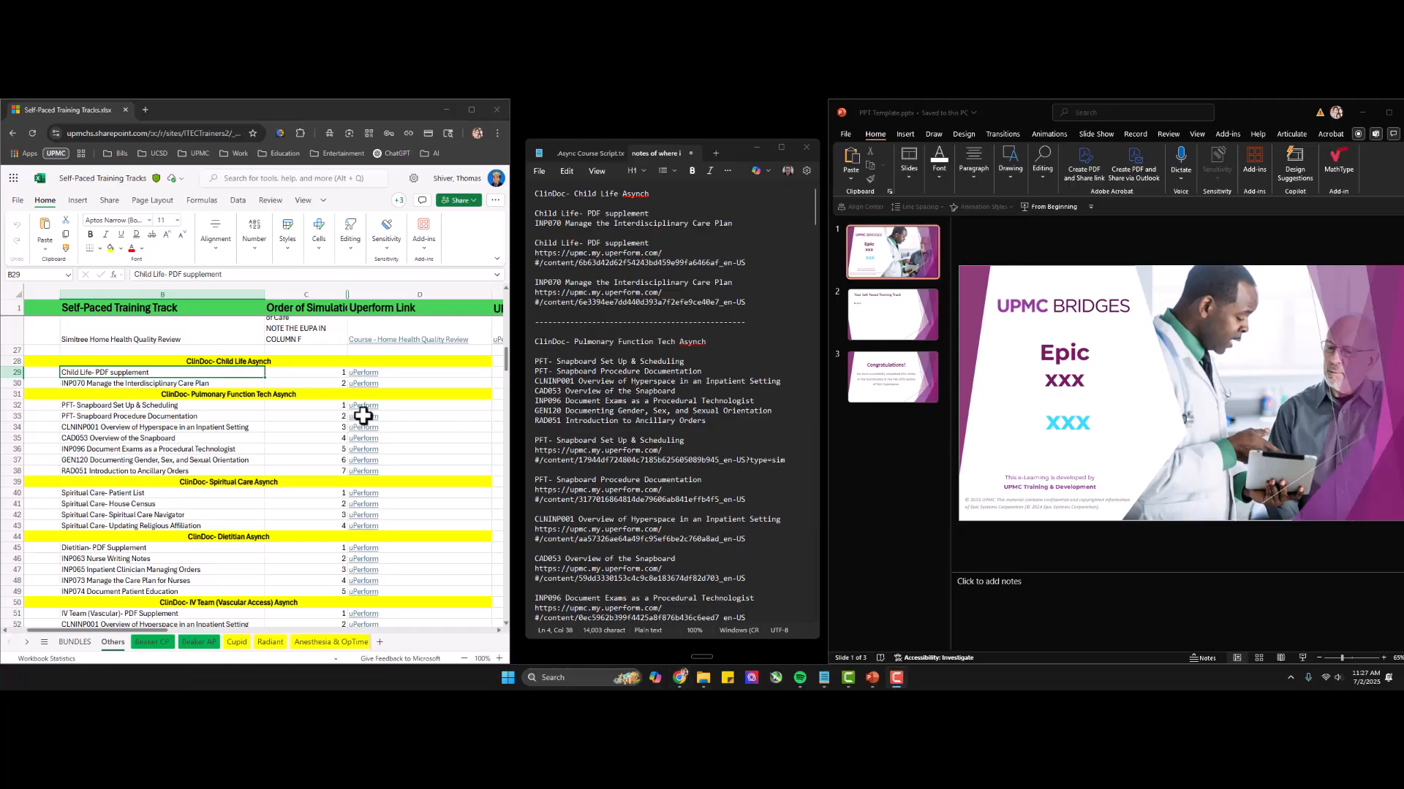
# Copy the two Child Life Asynch item names from the spreadsheet and paste them twice into the notes below that track's links.
pyautogui.click(210, 376)
pyautogui.moveTo(210, 376); pyautogui.dragTo(209, 381)
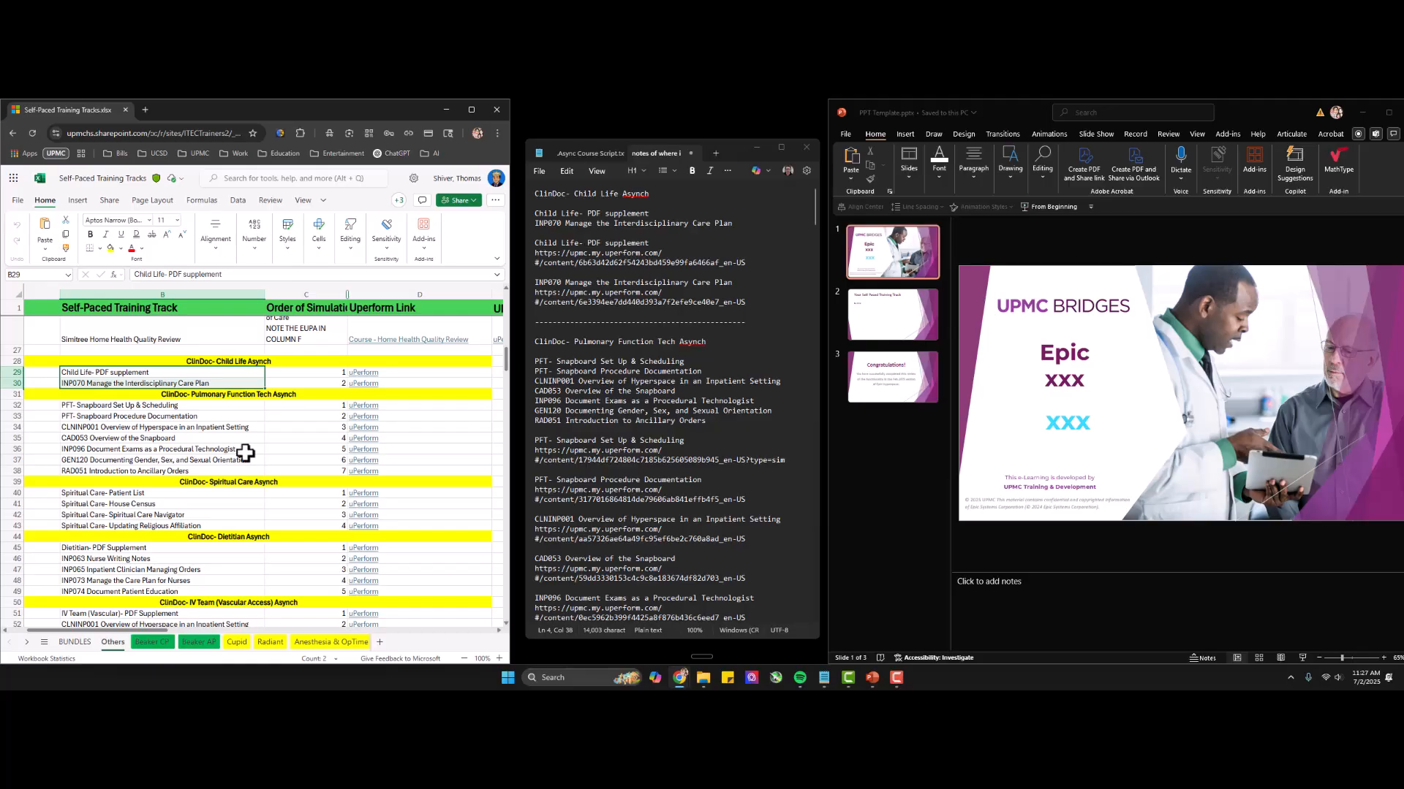
pyautogui.hotkey('ctrl', 'c')
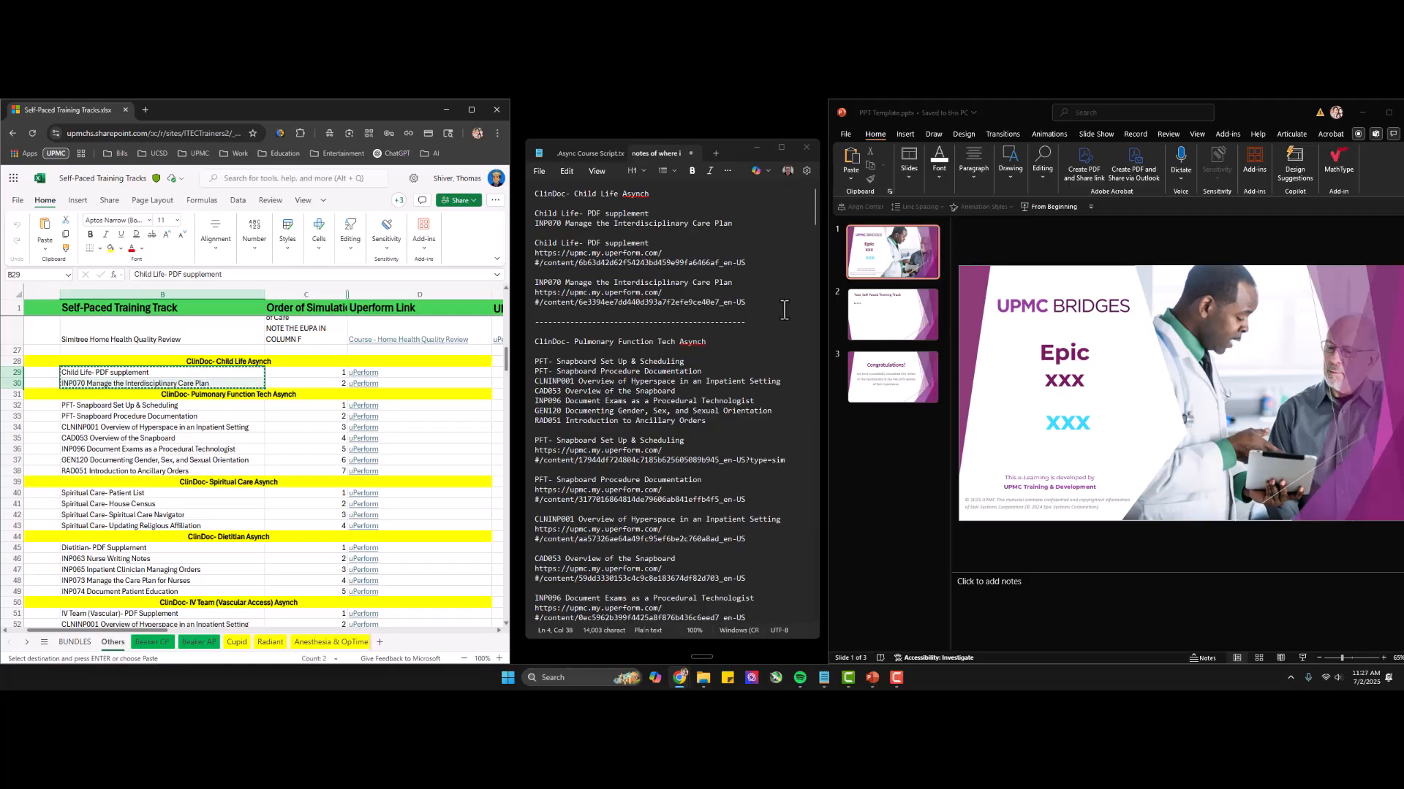
pyautogui.click(777, 306)
pyautogui.press('Return')
pyautogui.press('Return')
pyautogui.hotkey('ctrl', 'v')
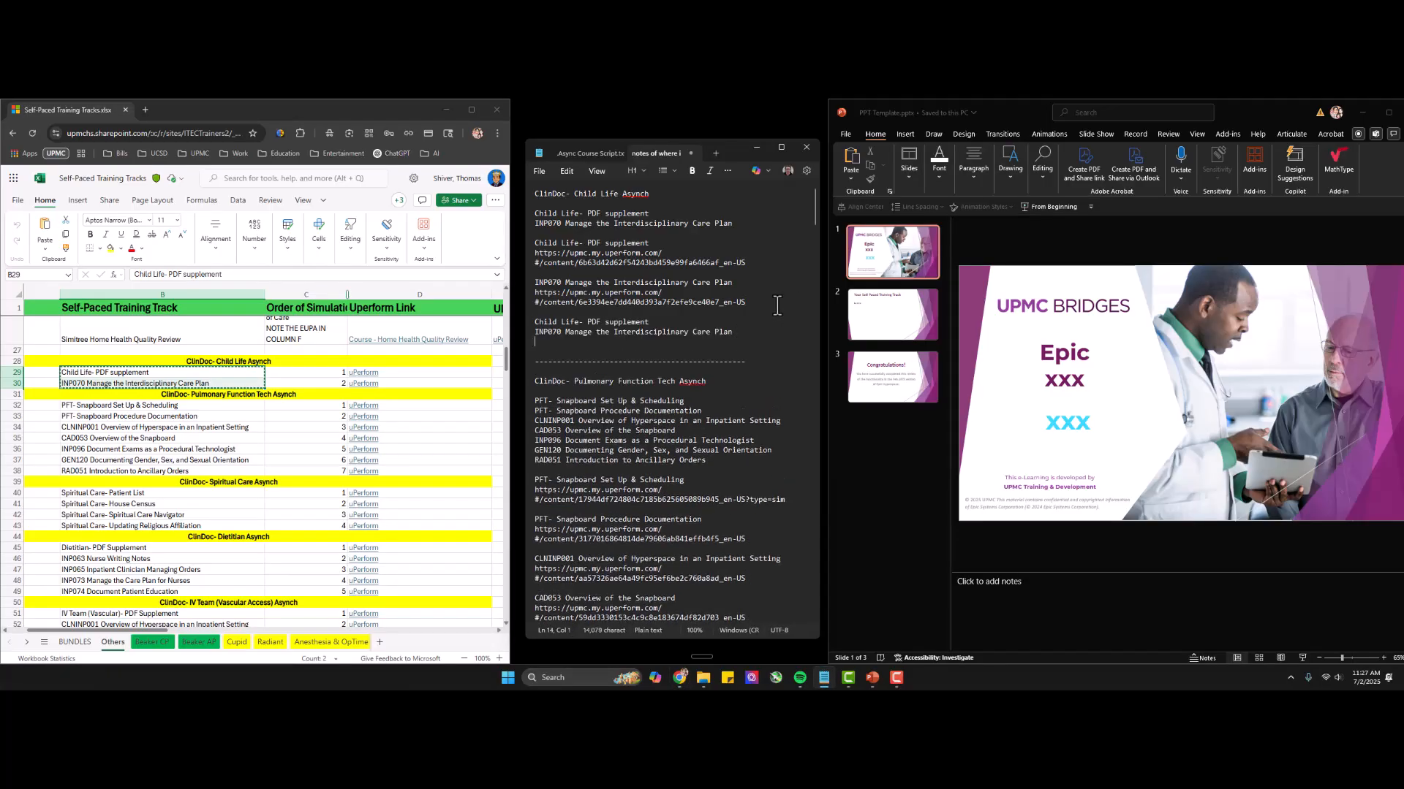
pyautogui.press('Return')
pyautogui.hotkey('ctrl', 'v')
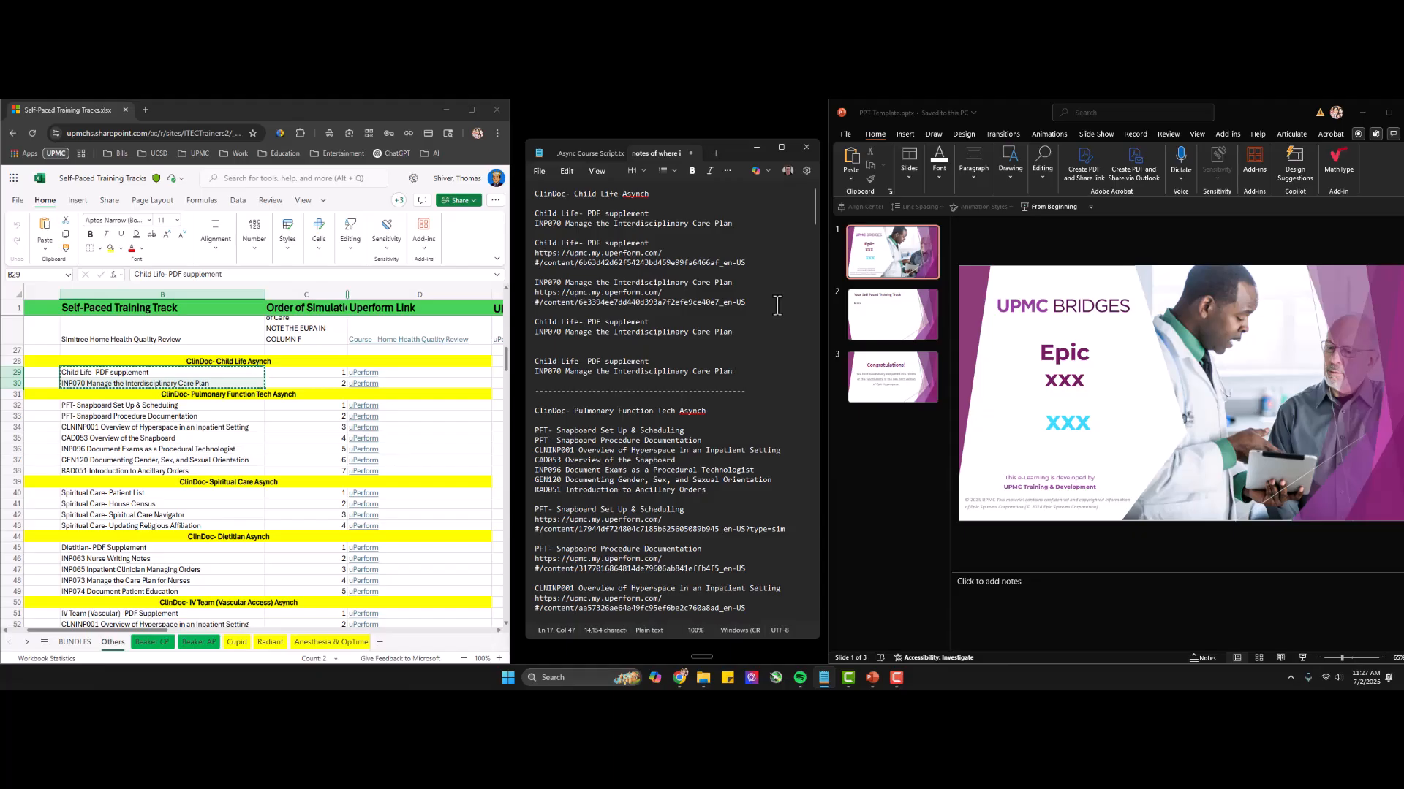
# Undo the duplicate item names pasted into the notes.
pyautogui.hotkey('ctrl', 'z')
pyautogui.hotkey('ctrl', 'z')
pyautogui.hotkey('ctrl', 'z')
pyautogui.hotkey('ctrl', 'z')
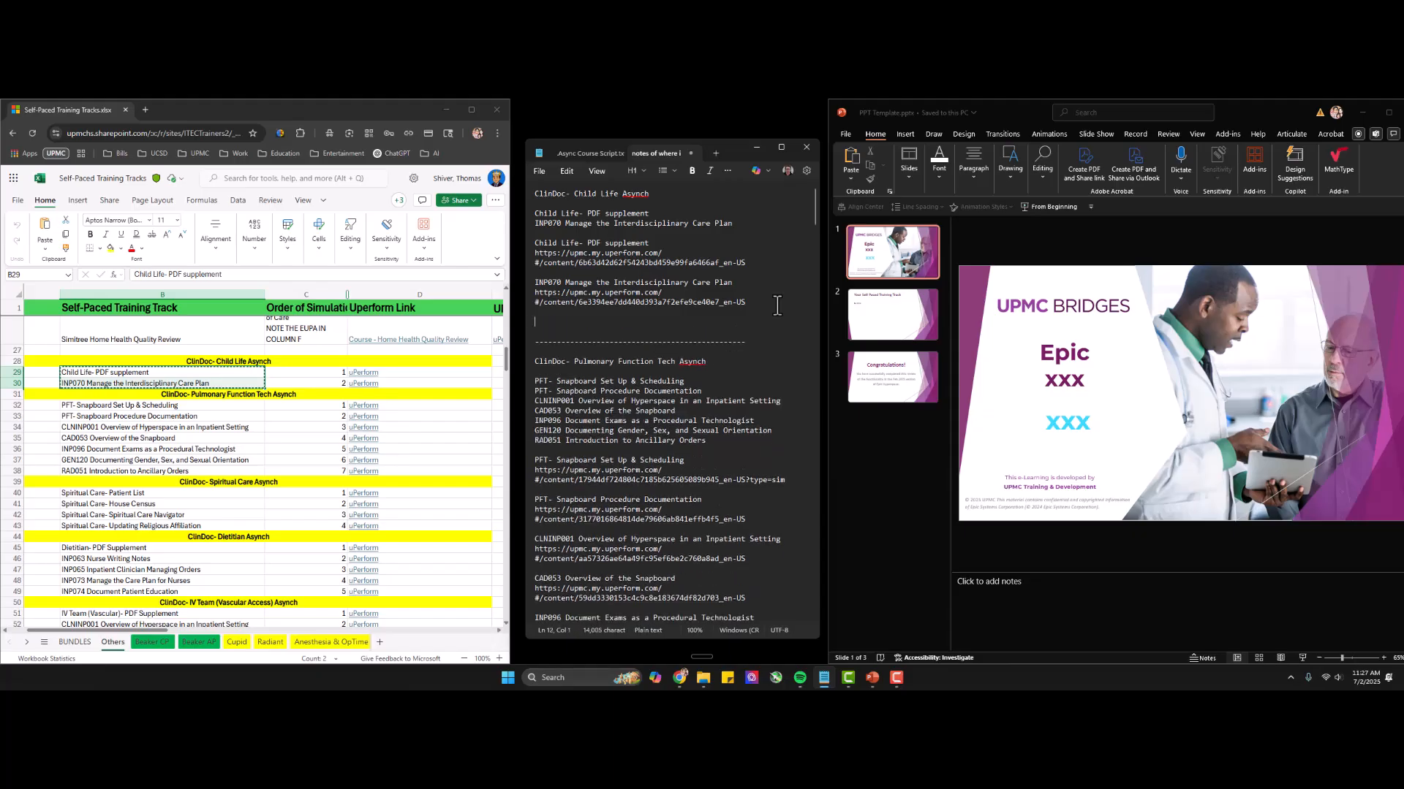
# Open the uPerform links of both Child Life items, and open the PDF supplement's record in the Management Center.
pyautogui.click(366, 374)
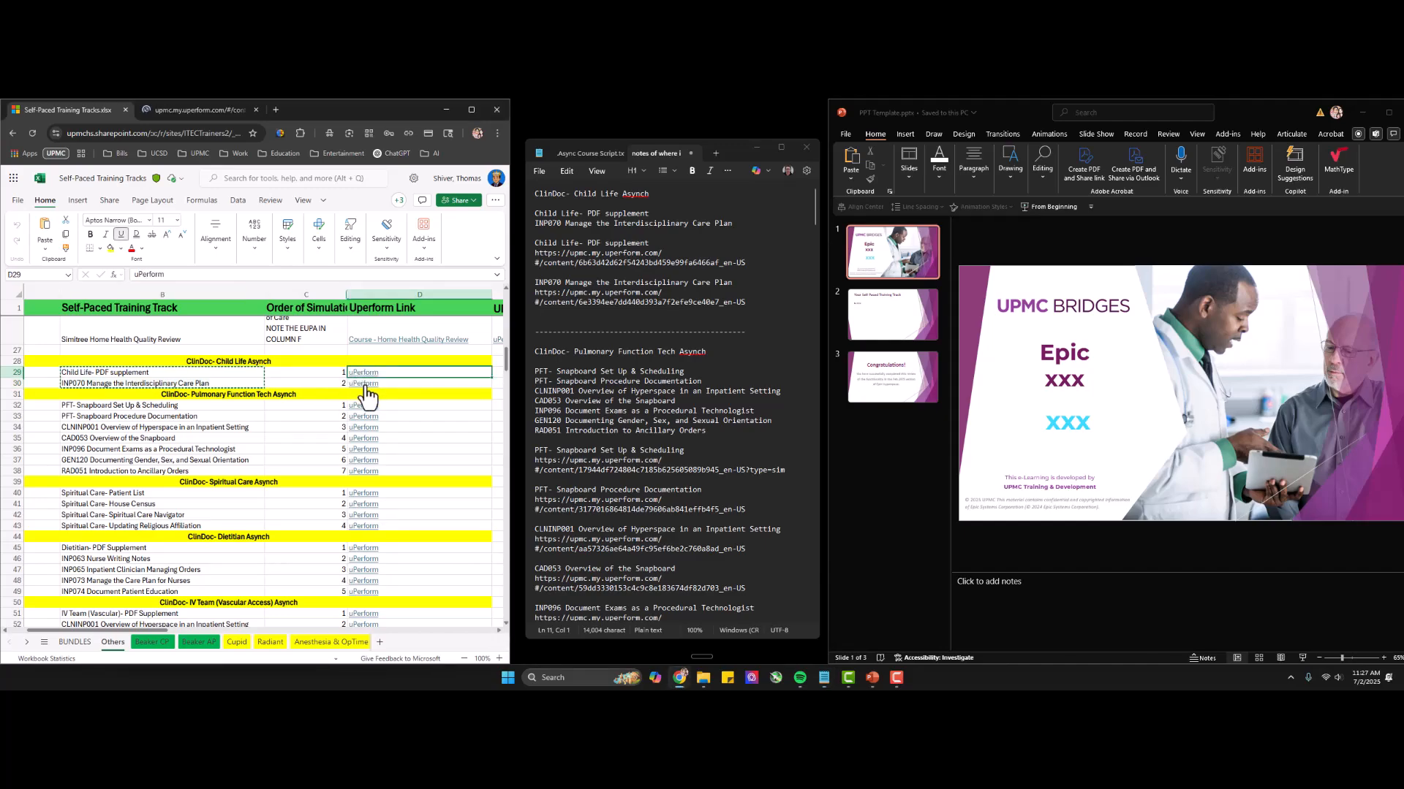
pyautogui.keyDown('ctrl'); pyautogui.click(363, 383); pyautogui.keyUp('ctrl')
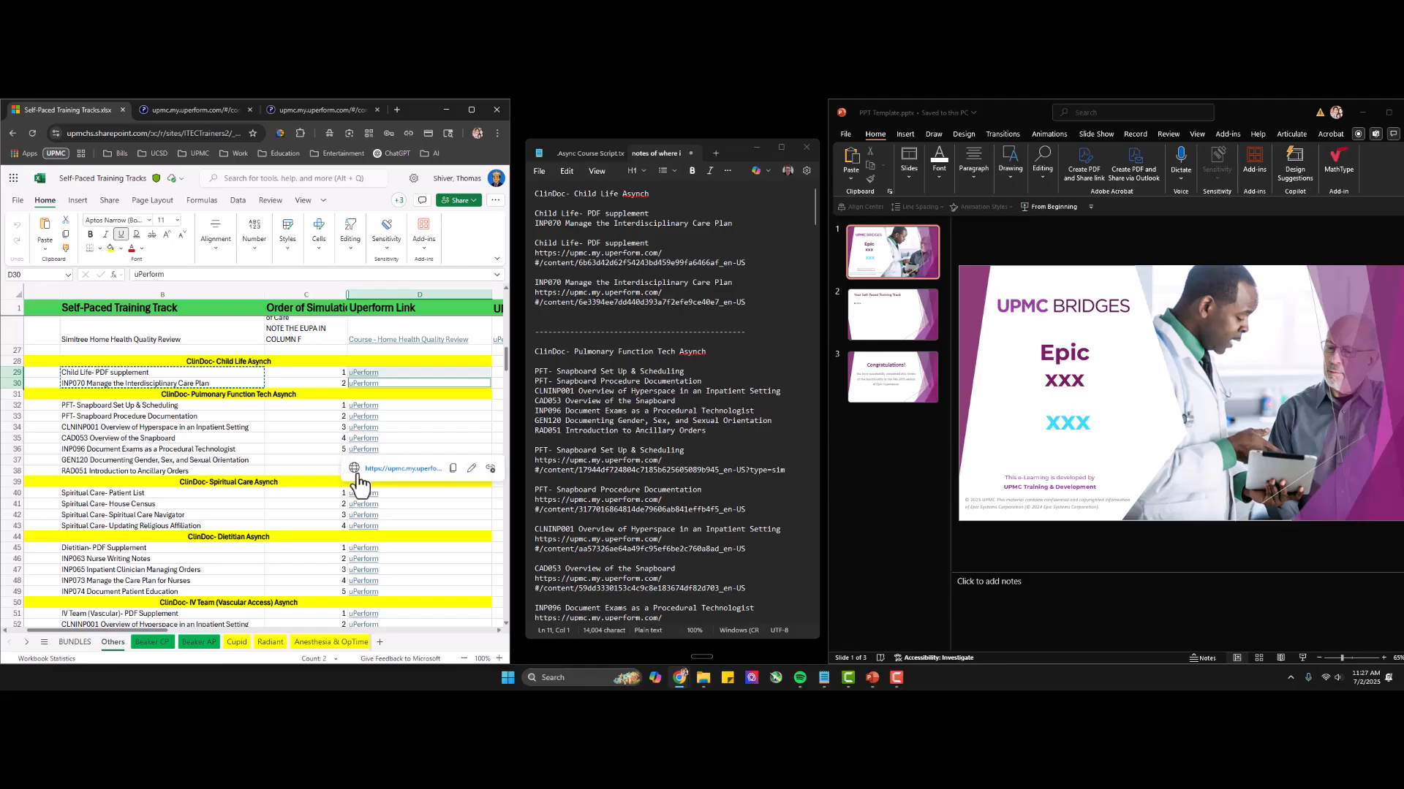
pyautogui.click(195, 110)
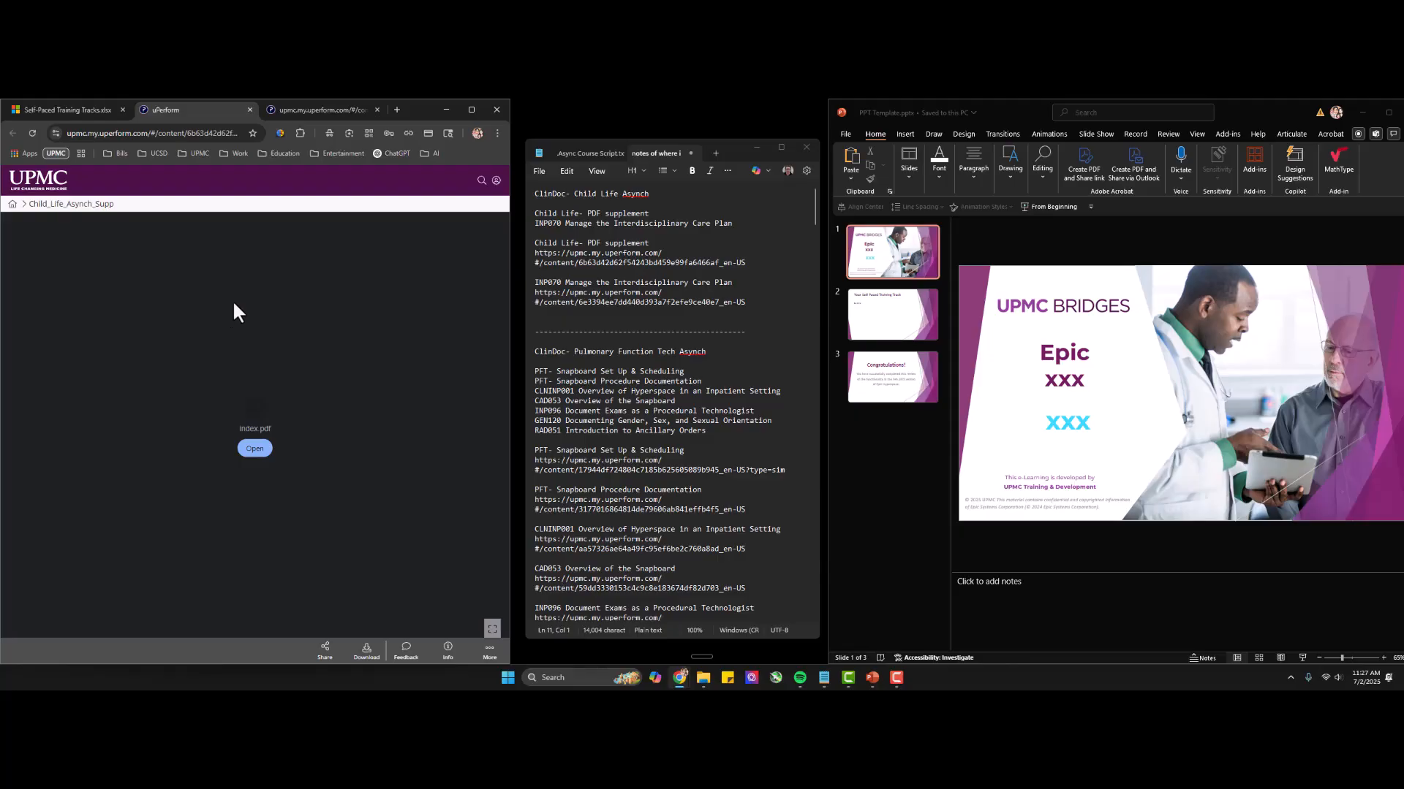
pyautogui.click(495, 181)
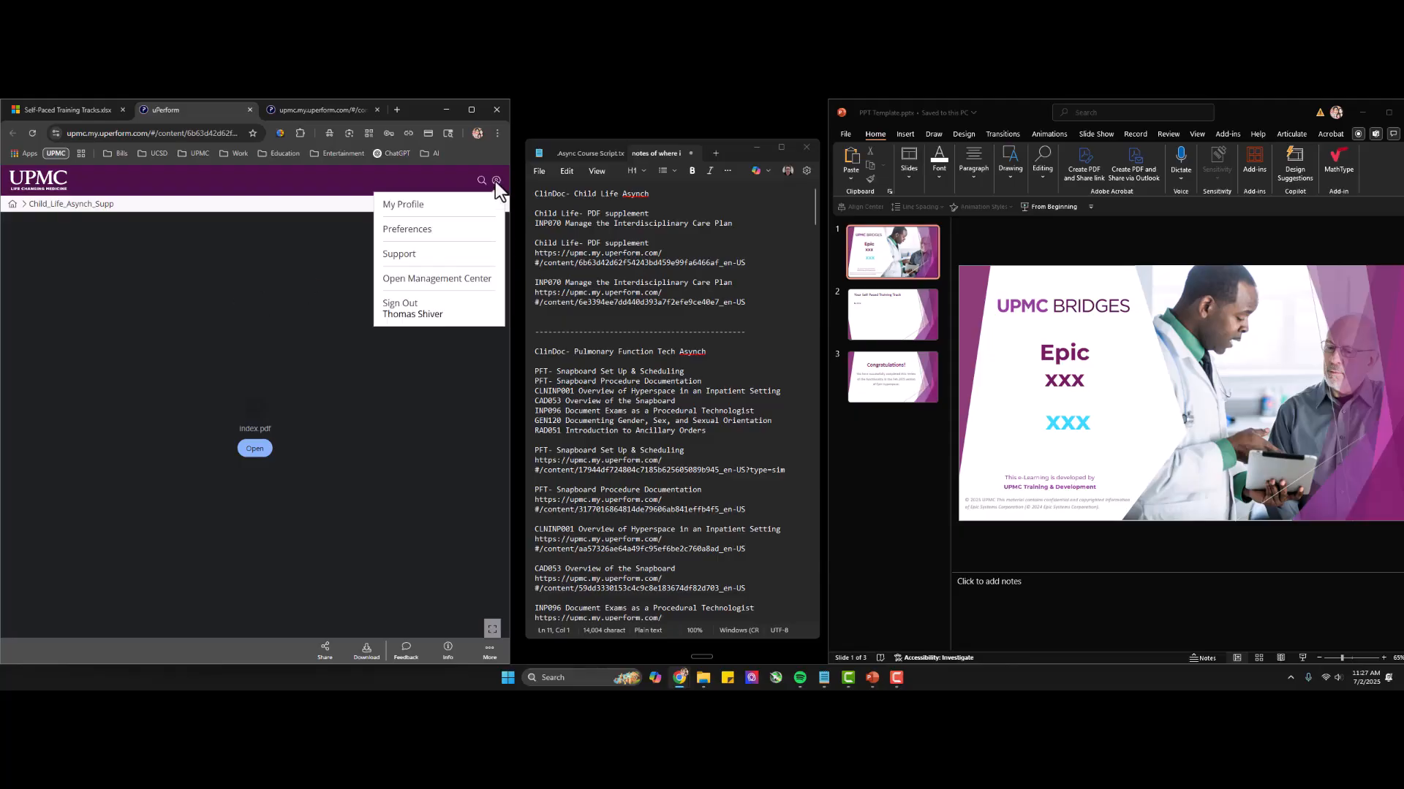
pyautogui.click(439, 280)
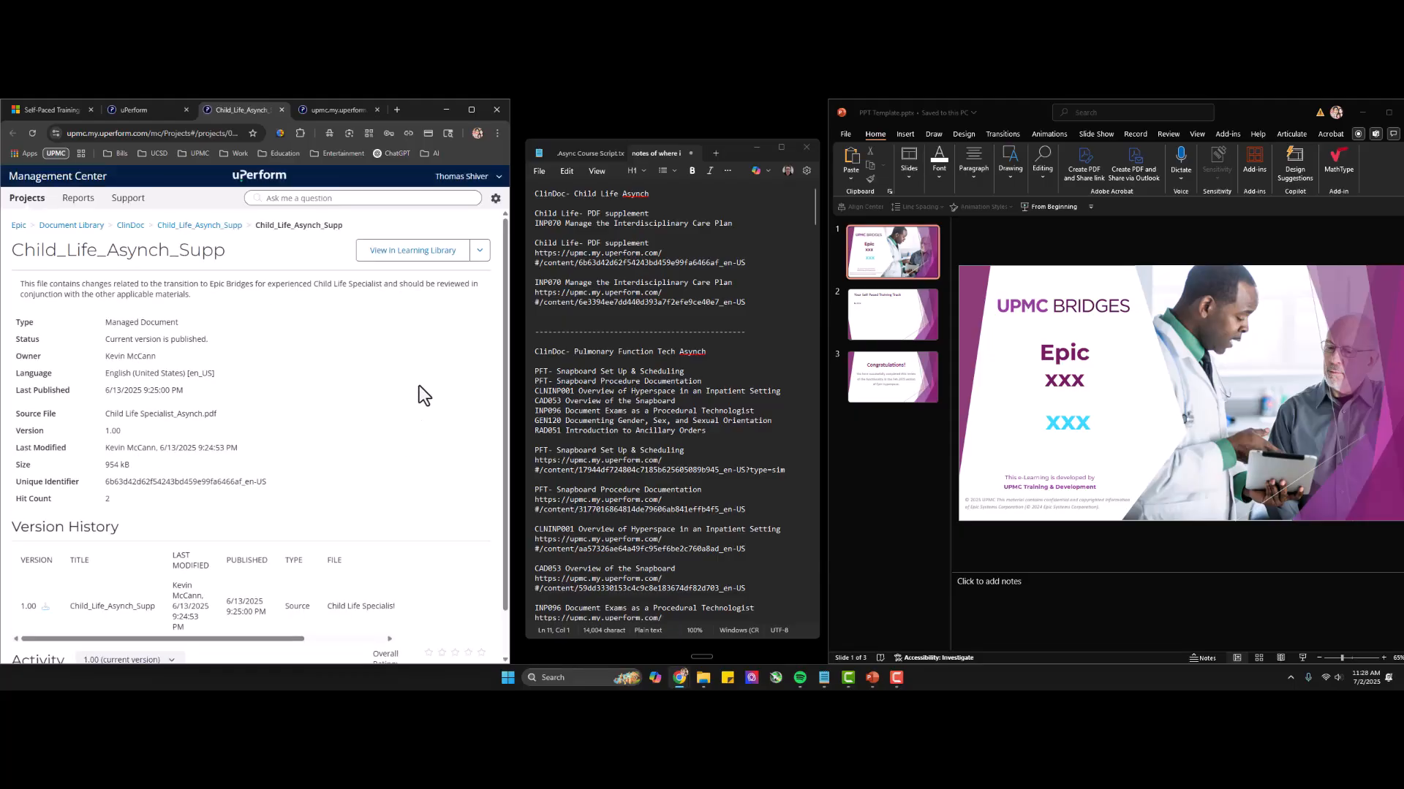
# Copy the Learning Library link of Child_Life_Asynch_Supp to the clipboard.
pyautogui.click(481, 251)
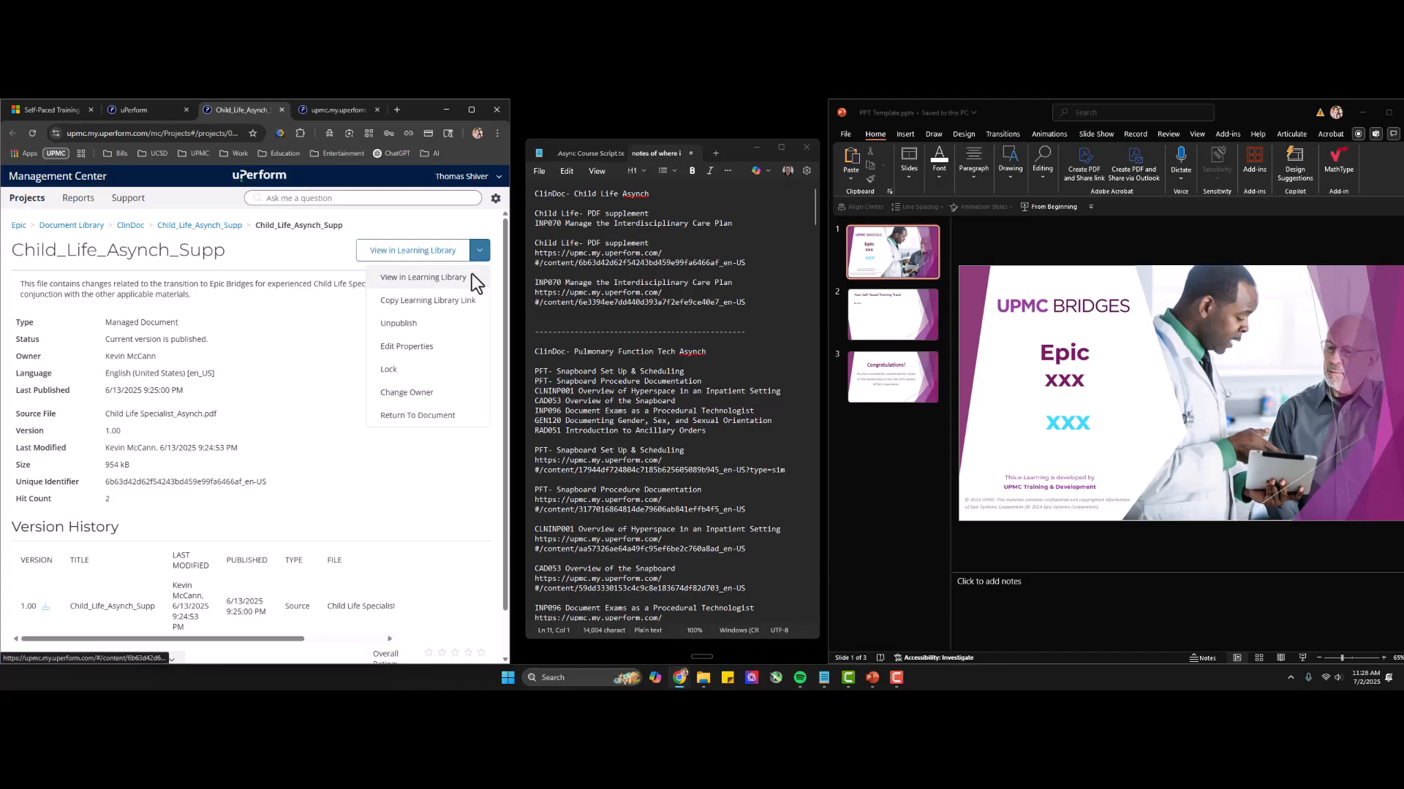
pyautogui.click(403, 302)
pyautogui.click(150, 459)
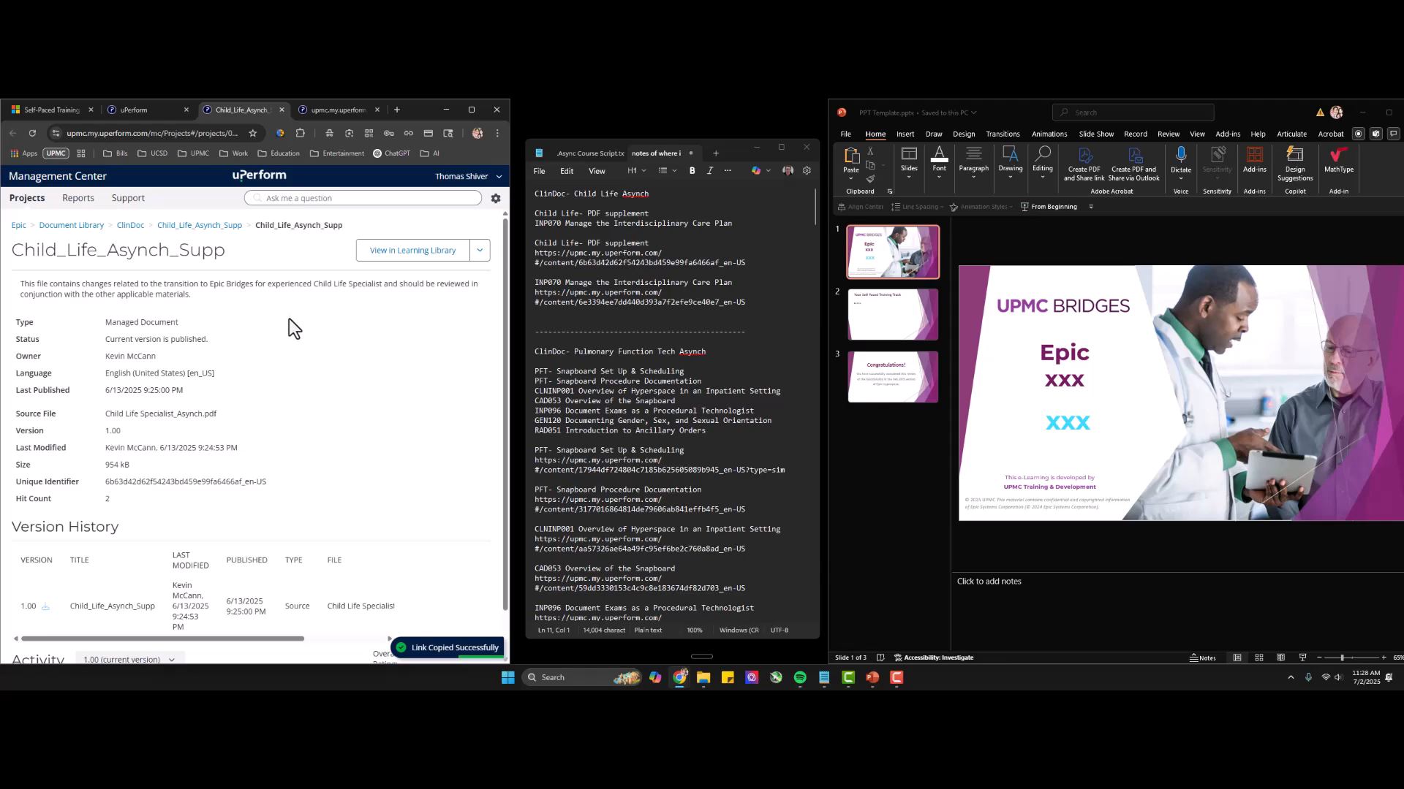
pyautogui.click(478, 251)
pyautogui.click(418, 303)
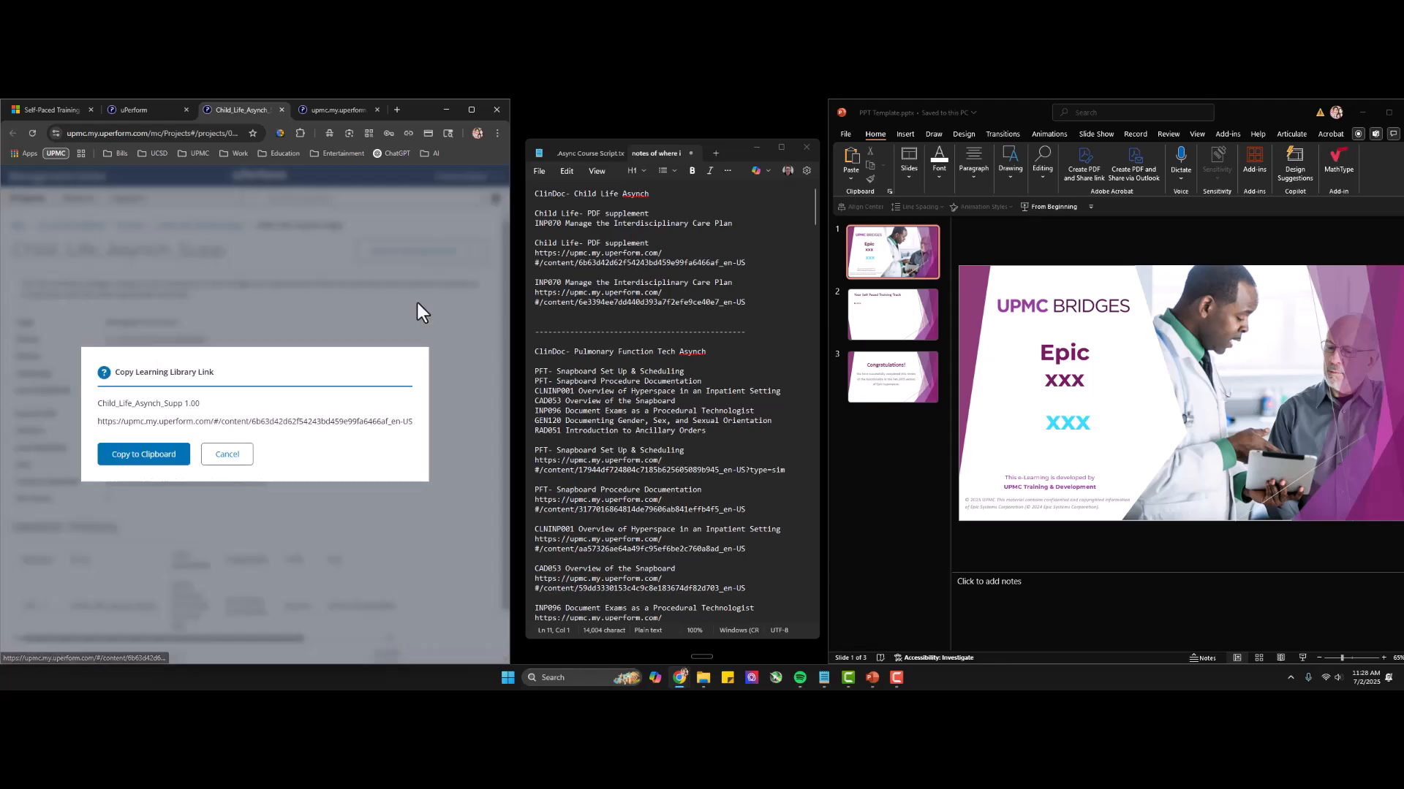
pyautogui.click(141, 417)
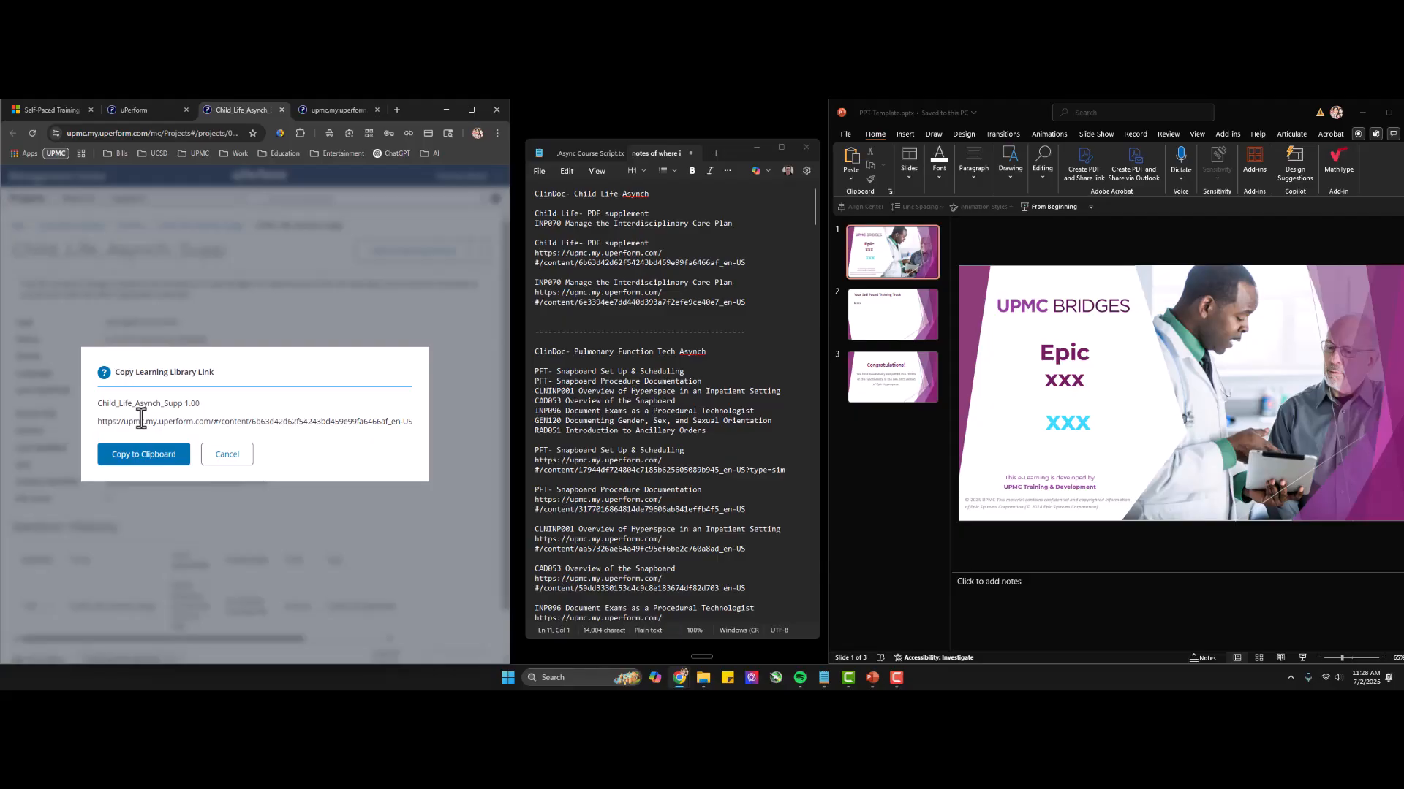
pyautogui.click(141, 416)
pyautogui.click(143, 454)
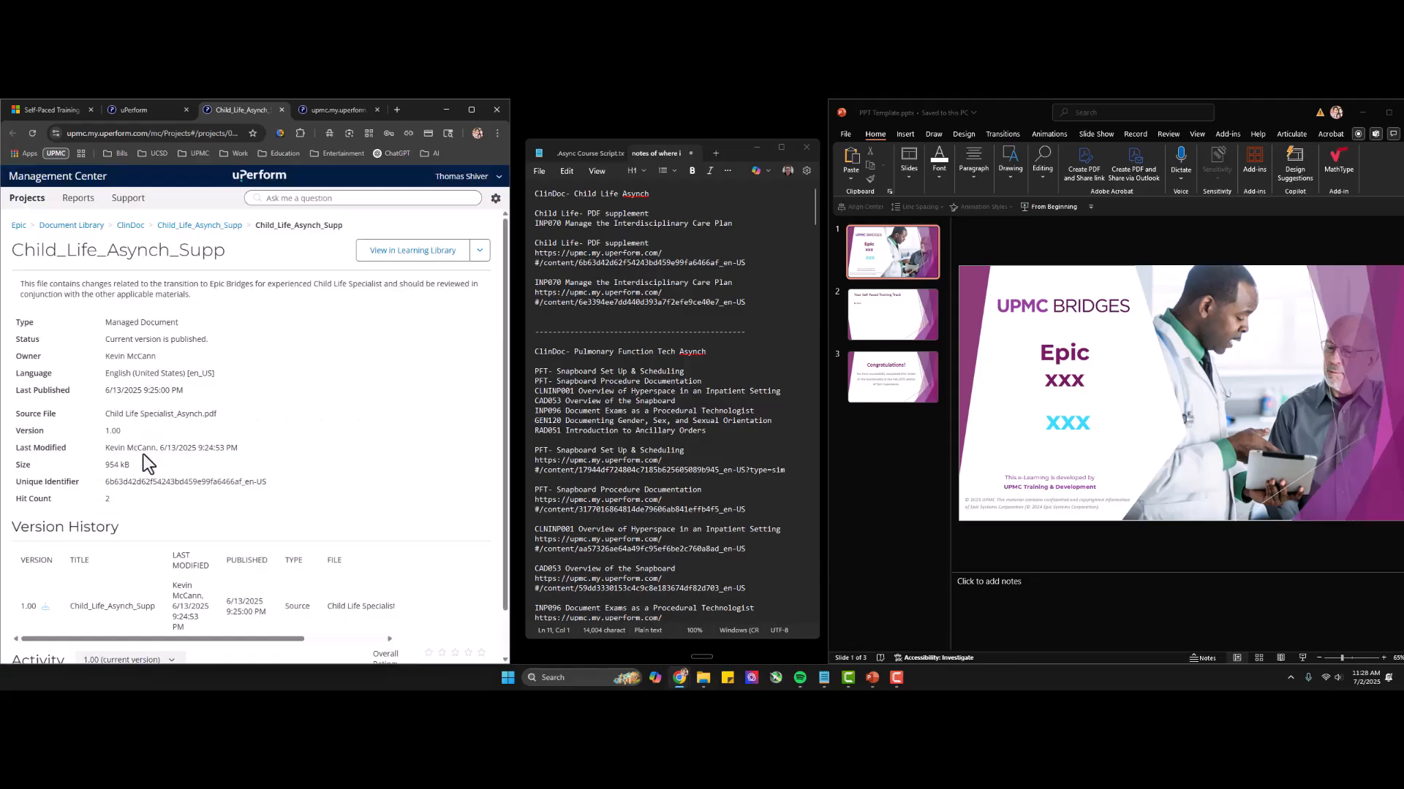
# Review the supplement's document title, then the Child Life links and Pulmonary Function Tech item list in the notes.
pyautogui.click(159, 257)
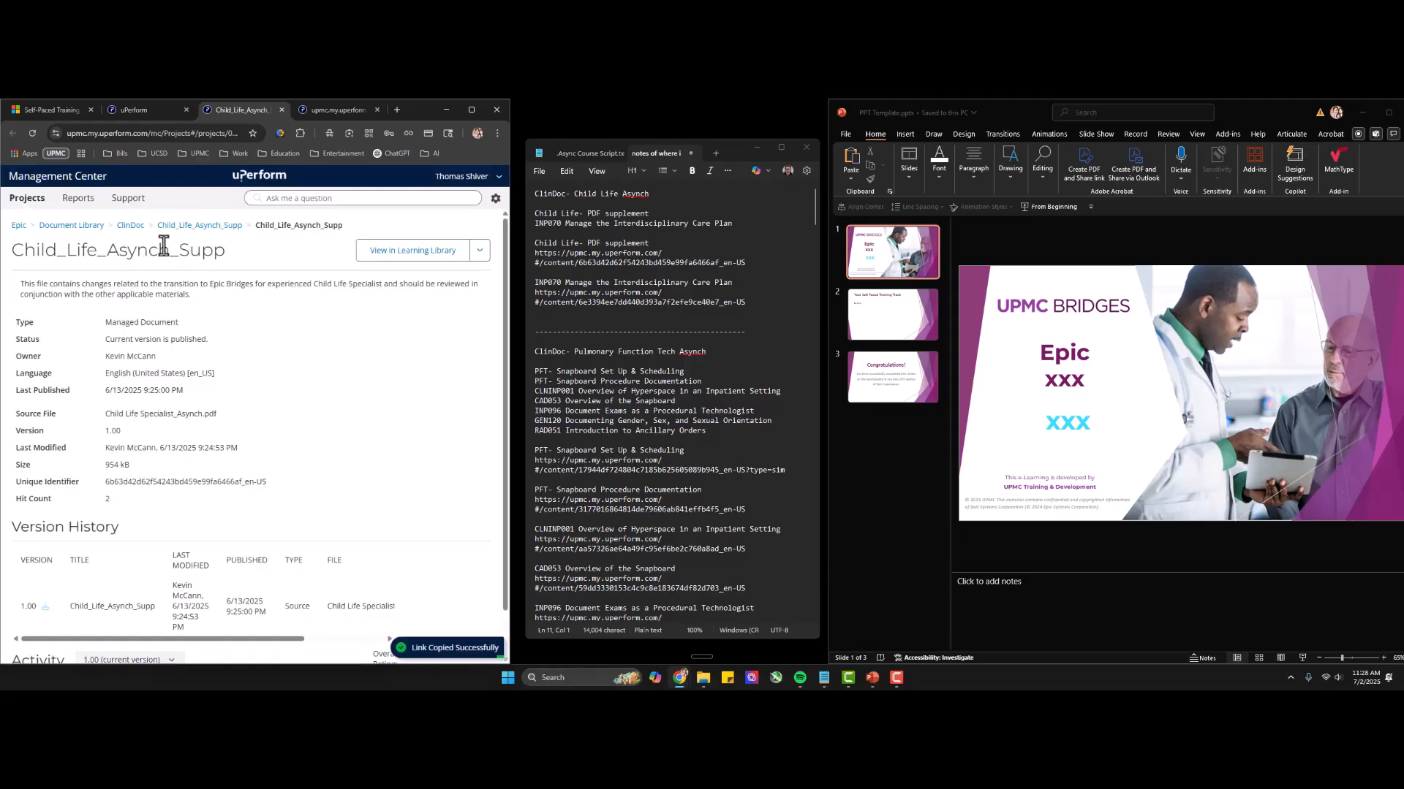
pyautogui.click(215, 257)
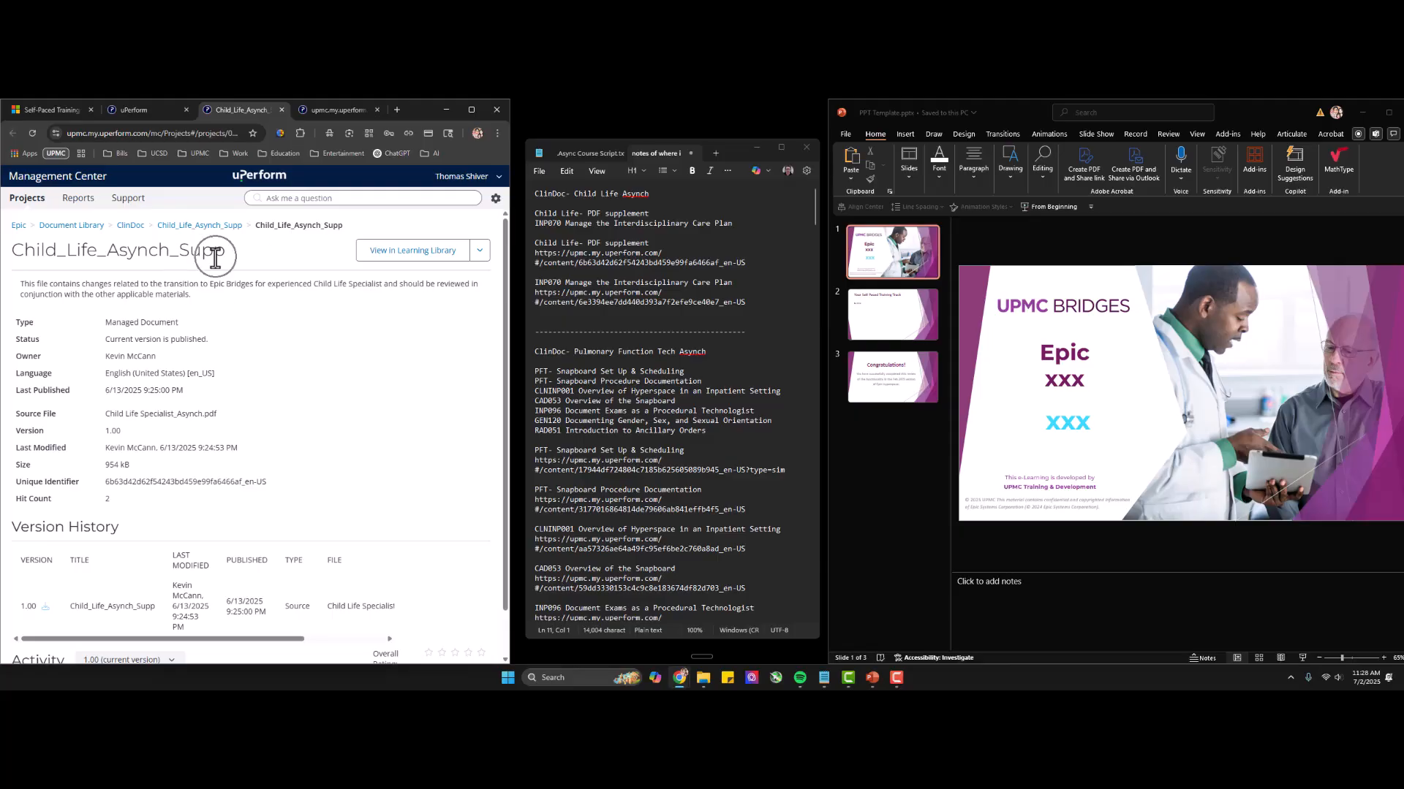
pyautogui.click(574, 280)
pyautogui.moveTo(535, 371); pyautogui.dragTo(731, 431)
pyautogui.click(635, 401)
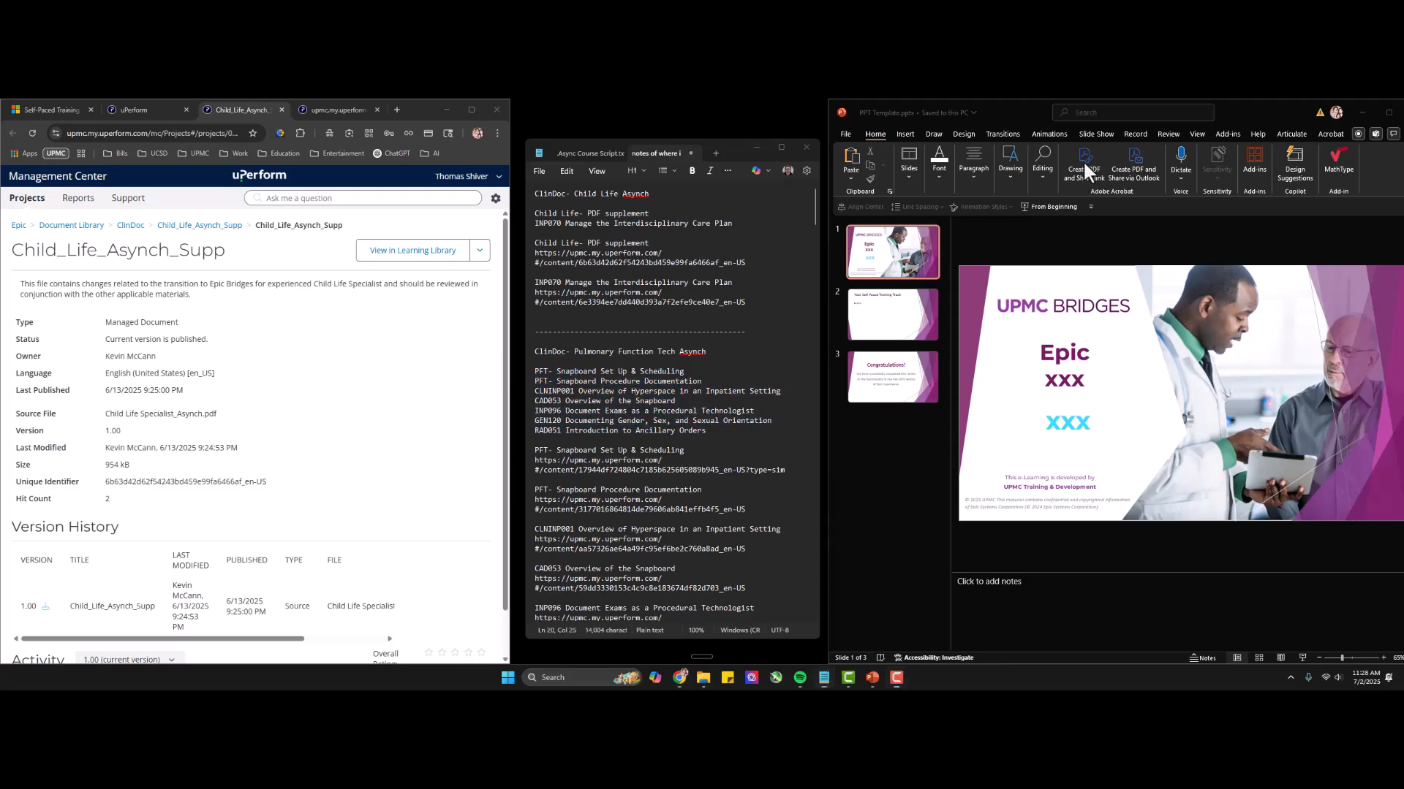
# Copy the supplement's Learning Library link to the clipboard once more.
pyautogui.click(480, 250)
pyautogui.click(418, 305)
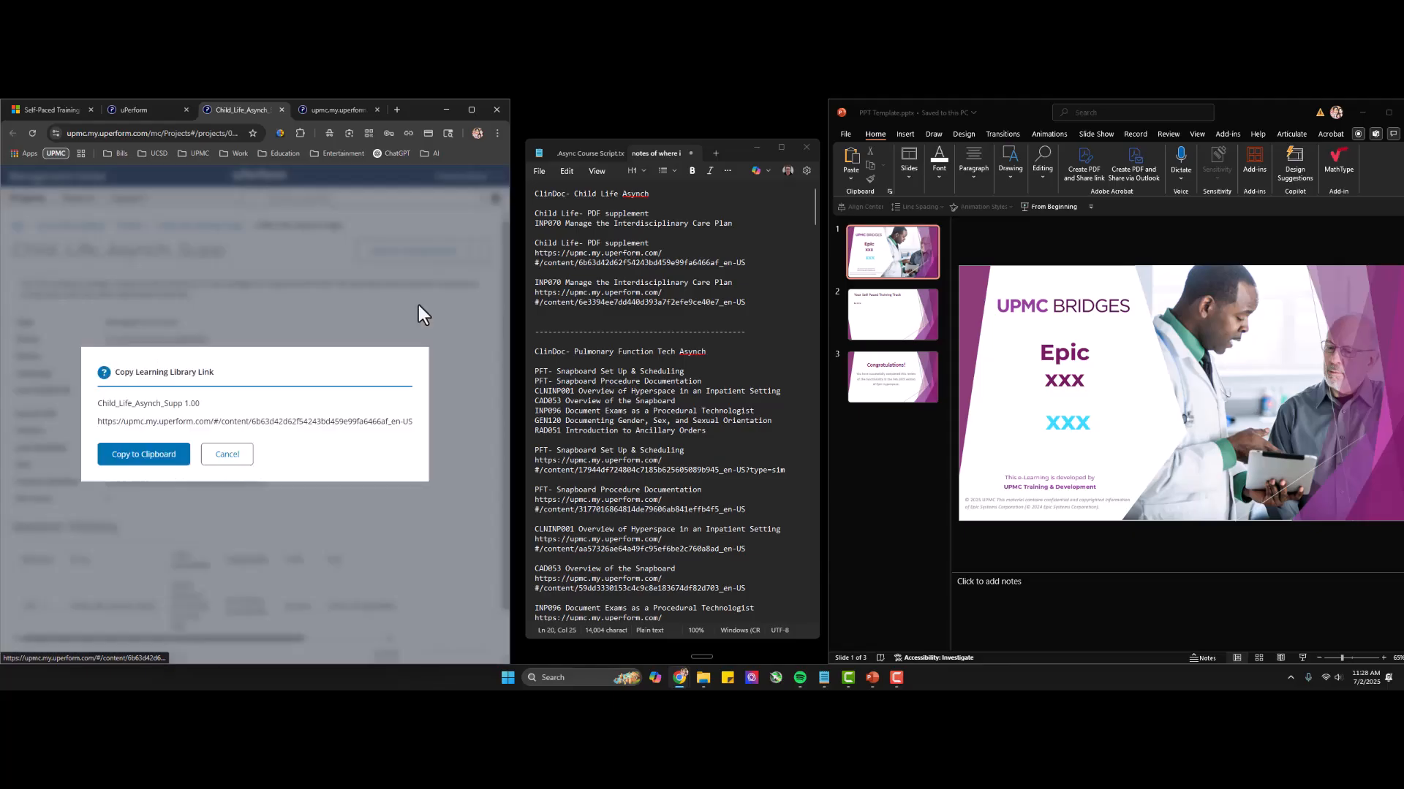
pyautogui.click(137, 459)
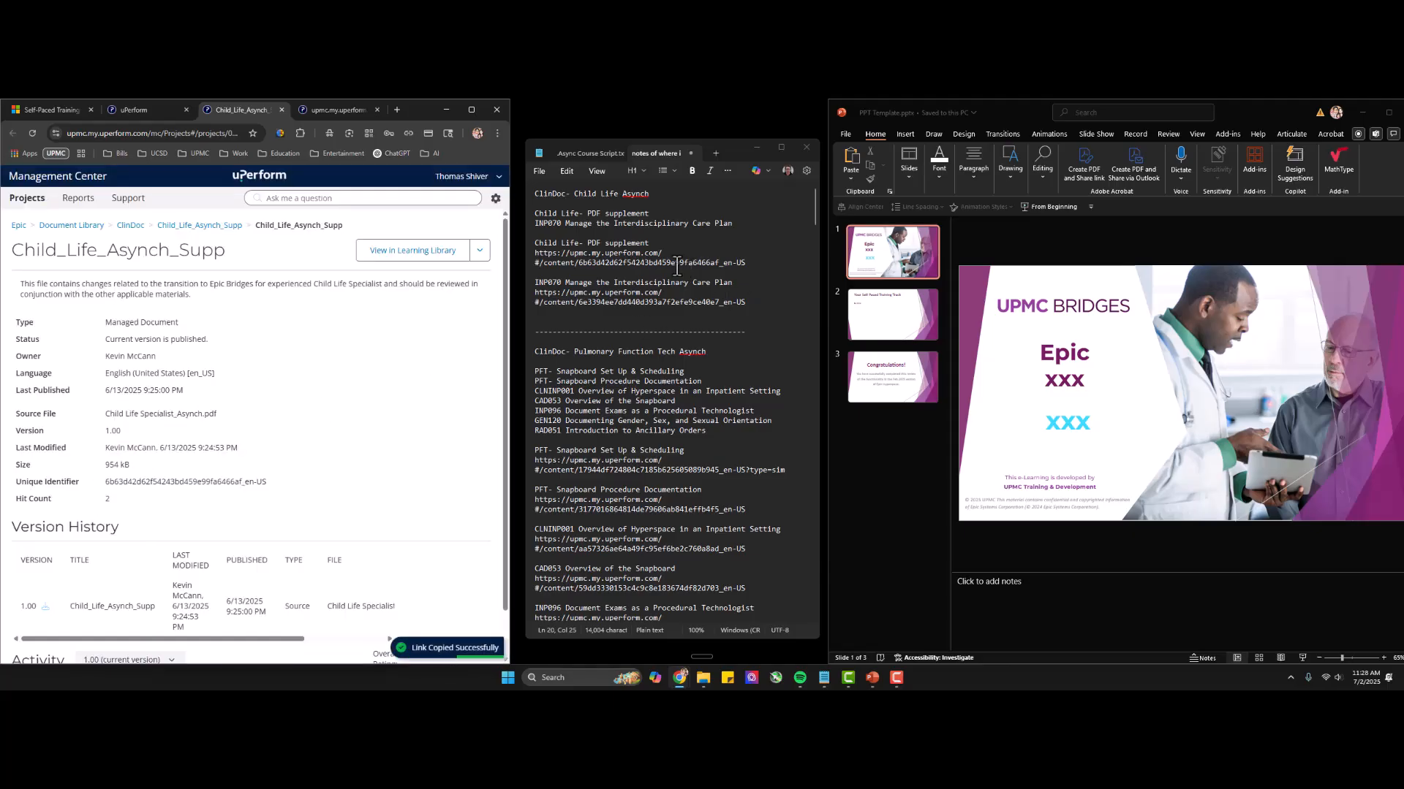
# Review the Child Life item names and their uPerform links recorded in the notes.
pyautogui.moveTo(539, 242); pyautogui.dragTo(731, 298)
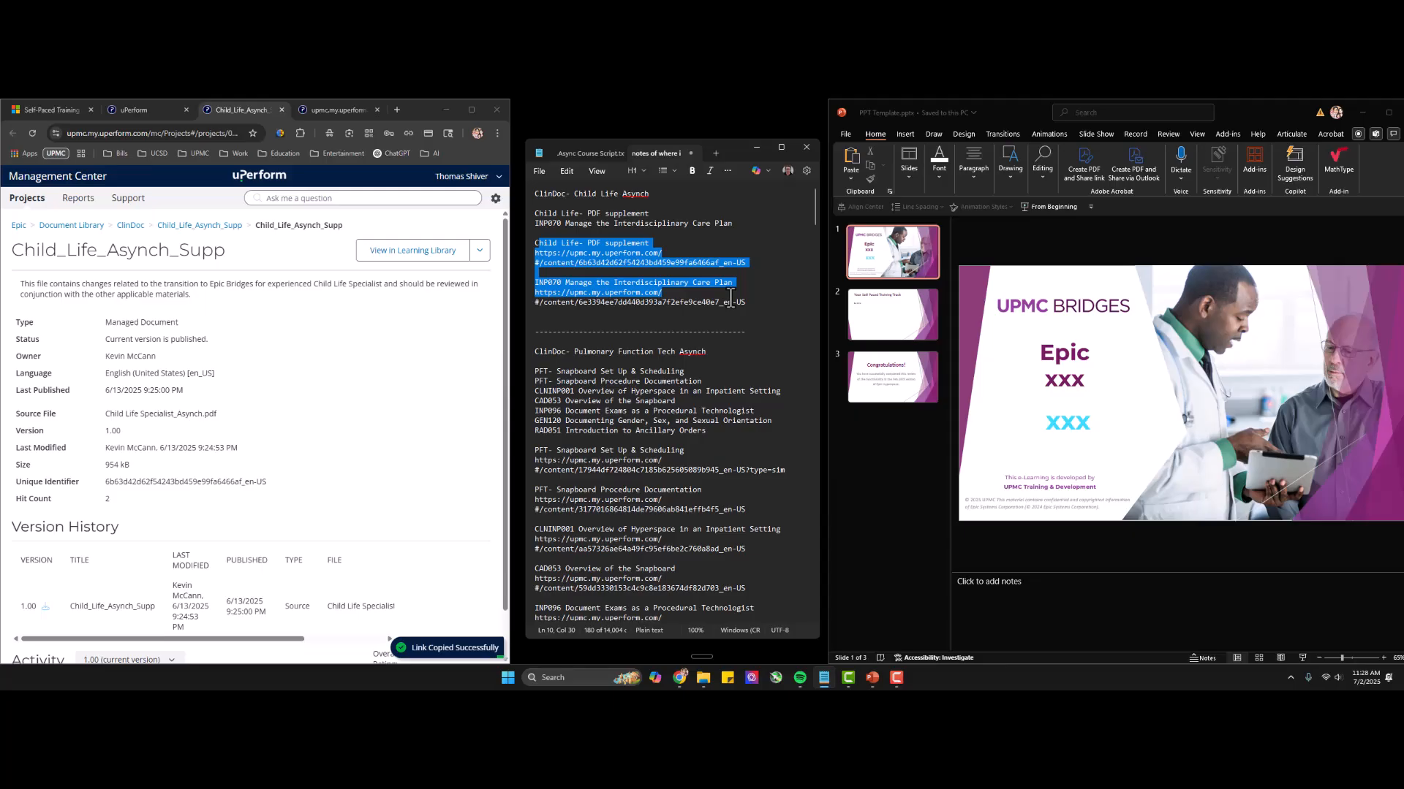
pyautogui.click(644, 252)
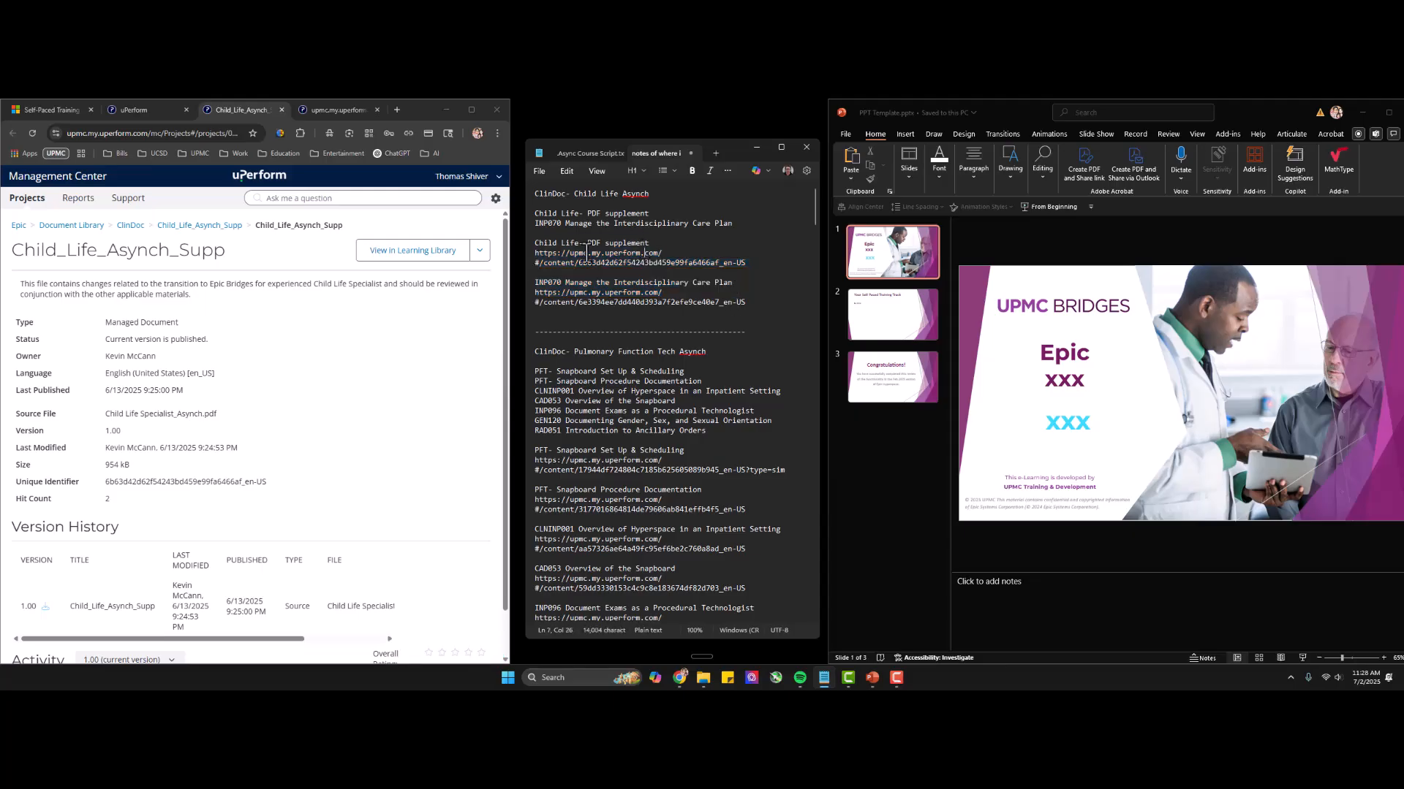
pyautogui.moveTo(535, 214); pyautogui.dragTo(731, 214)
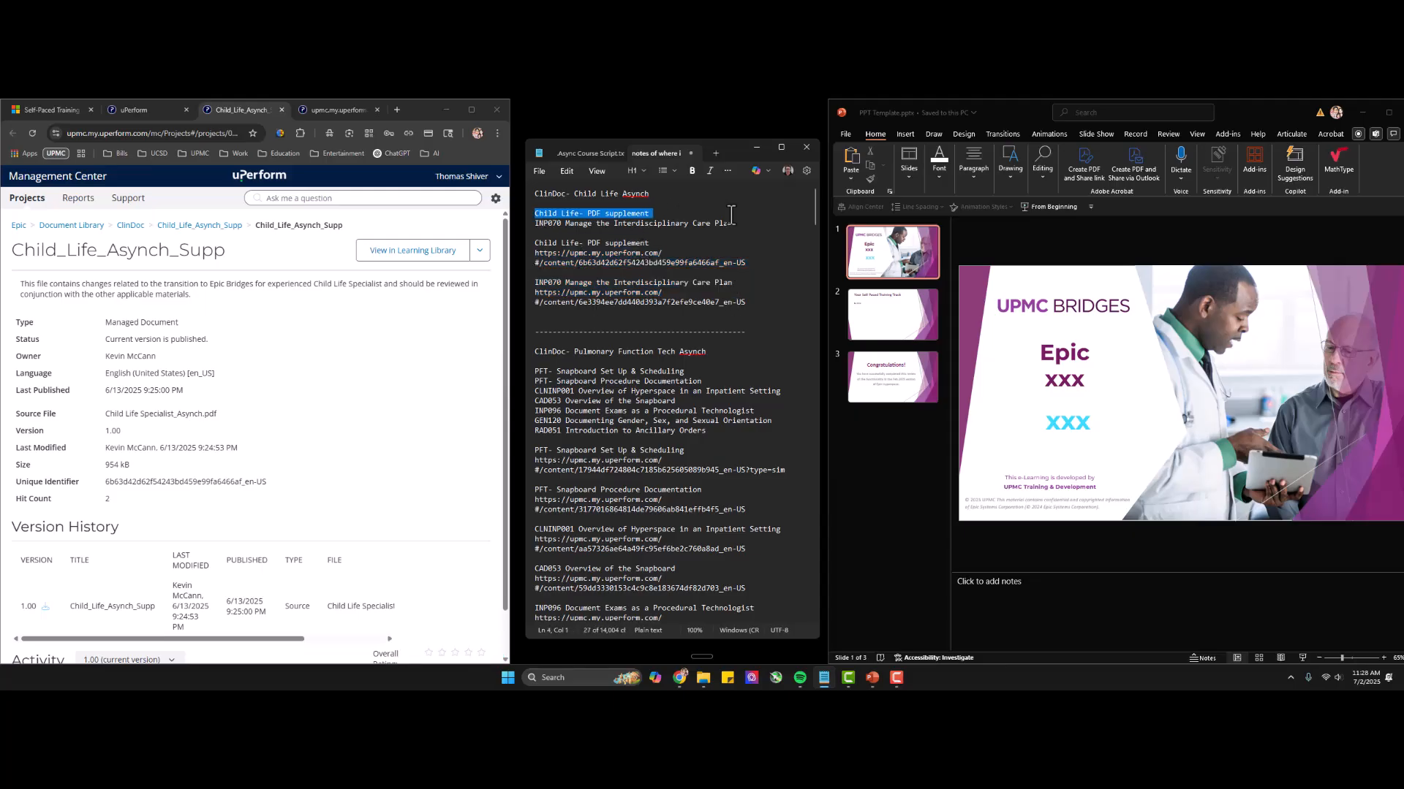
pyautogui.moveTo(547, 243); pyautogui.dragTo(749, 307)
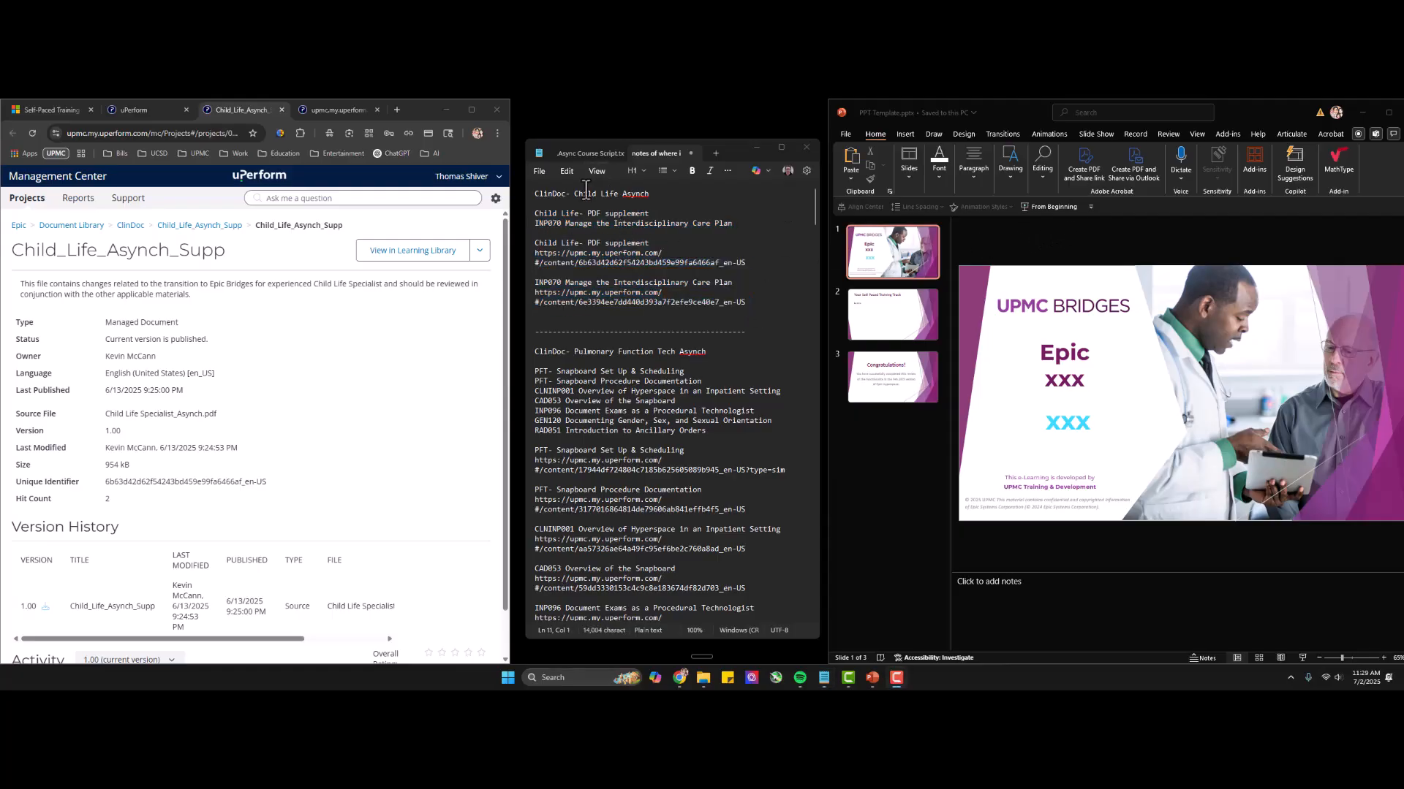
pyautogui.click(585, 191)
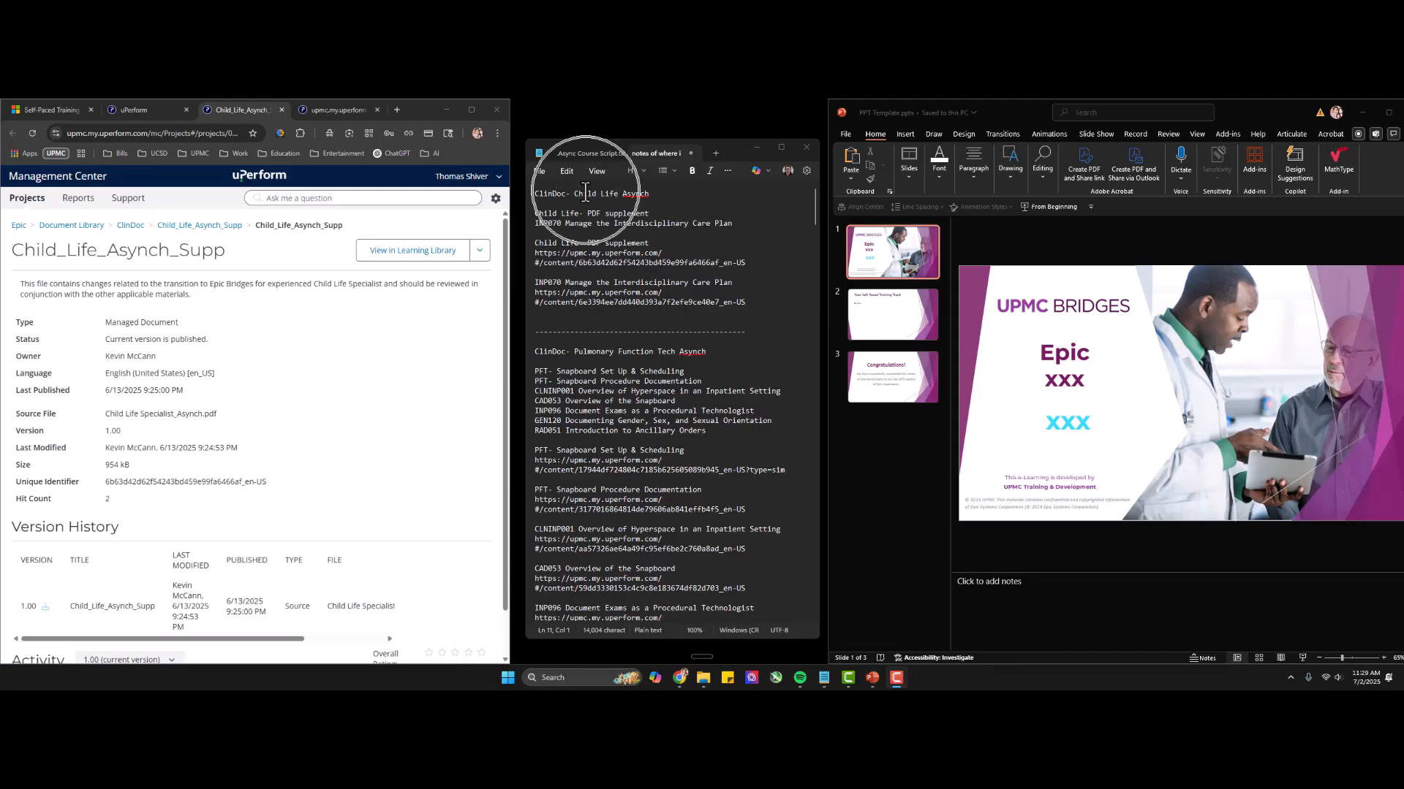
# Compare the supplement's uPerform title with the Child Life track heading and items in the spreadsheet and the notes.
pyautogui.doubleClick(134, 250)
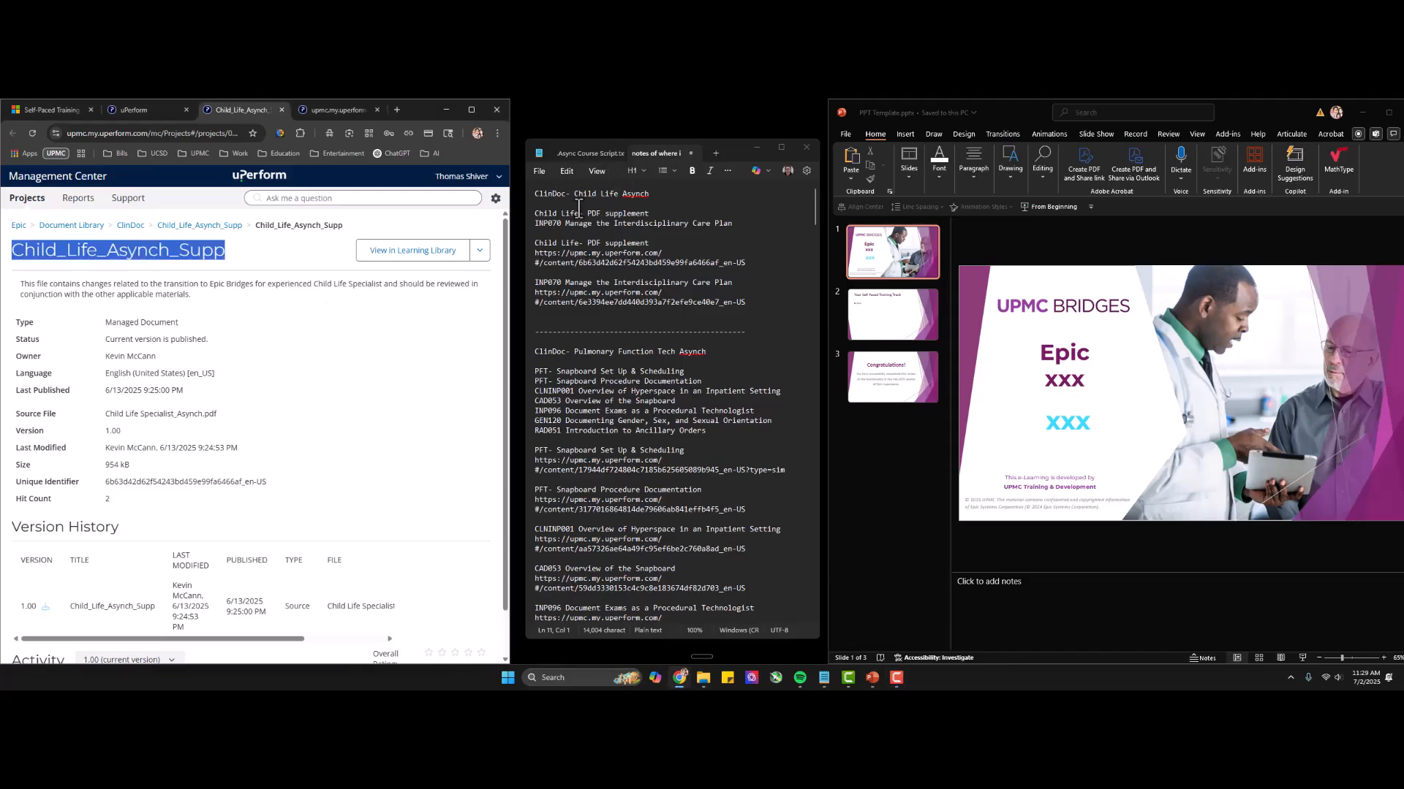
pyautogui.click(43, 108)
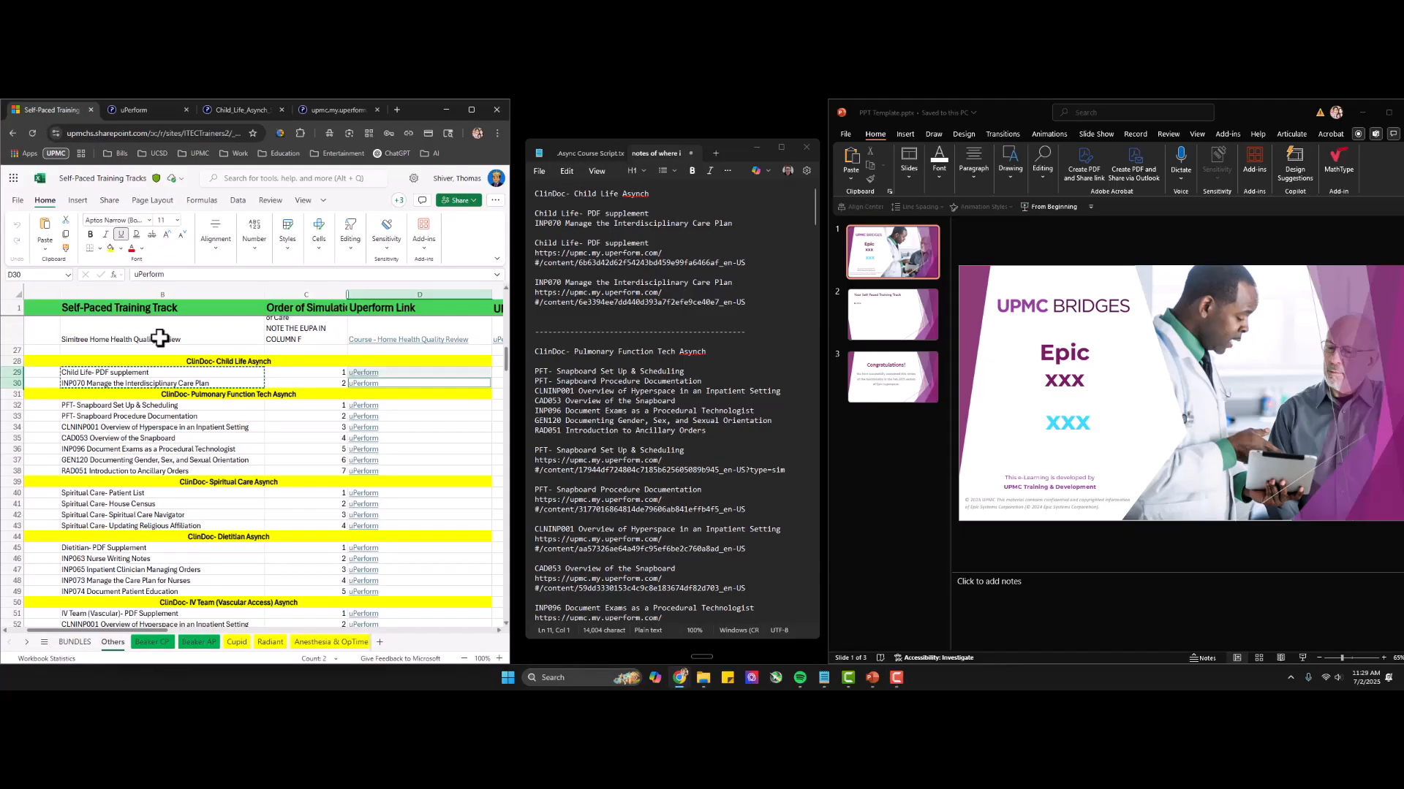
pyautogui.click(147, 375)
pyautogui.click(217, 363)
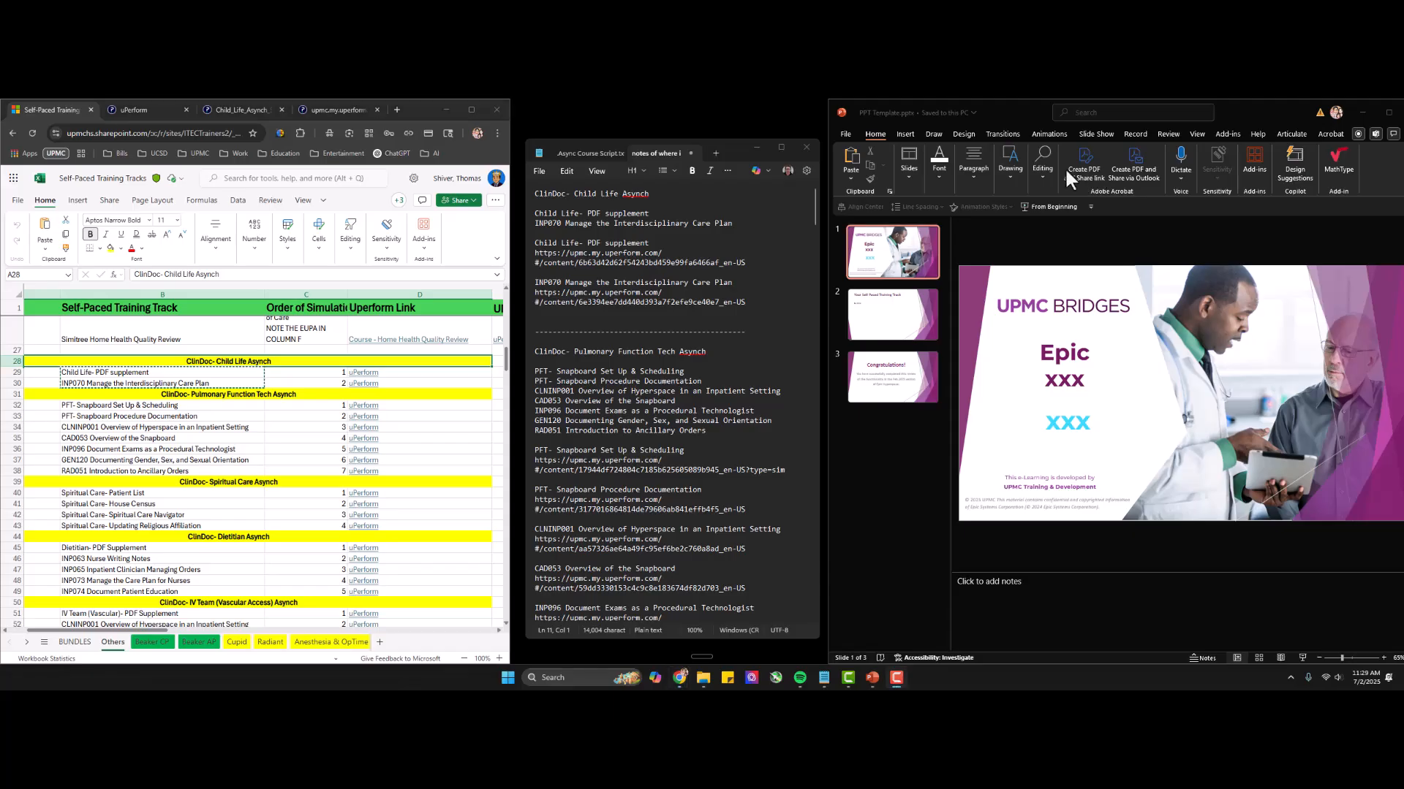
pyautogui.moveTo(547, 214); pyautogui.dragTo(735, 225)
pyautogui.moveTo(560, 242); pyautogui.dragTo(723, 311)
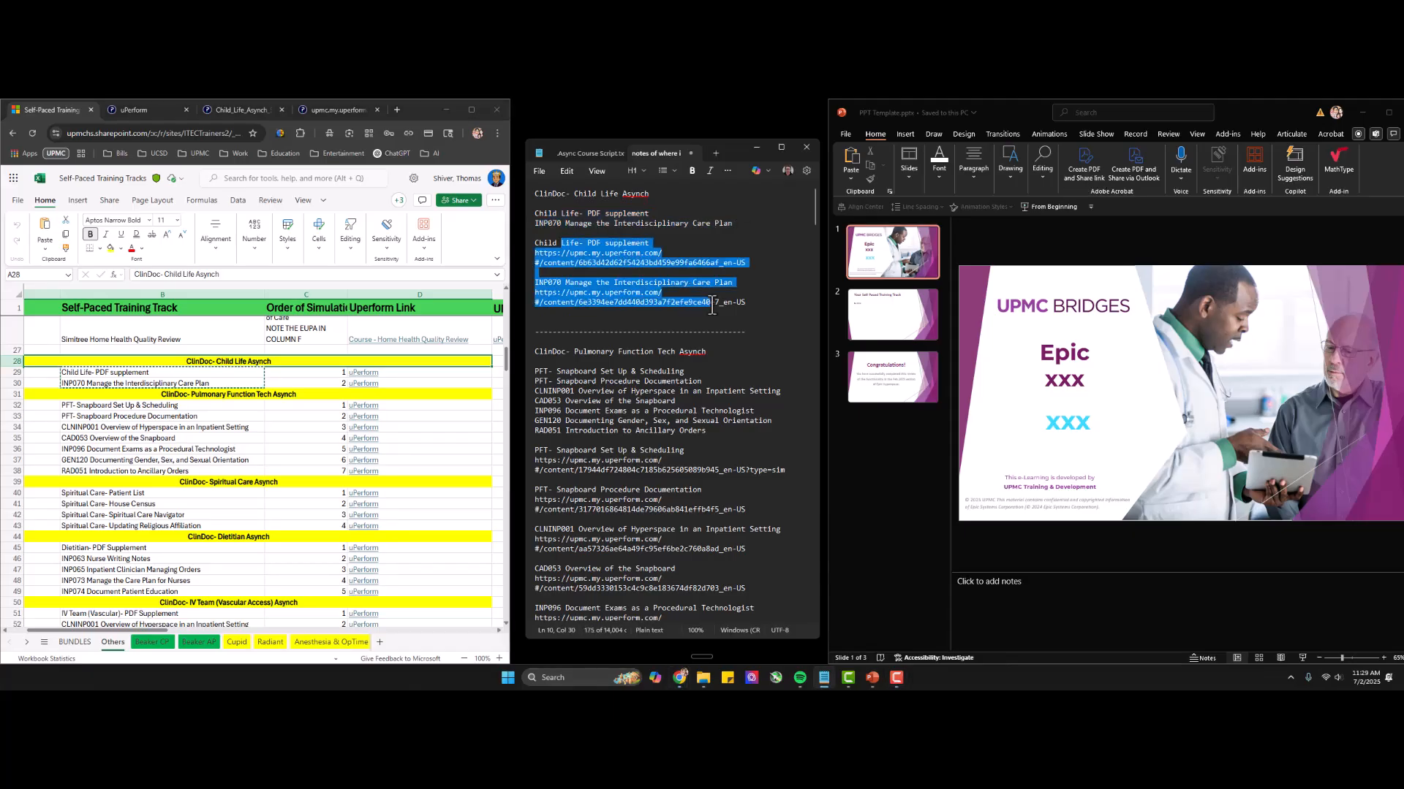
pyautogui.click(1085, 168)
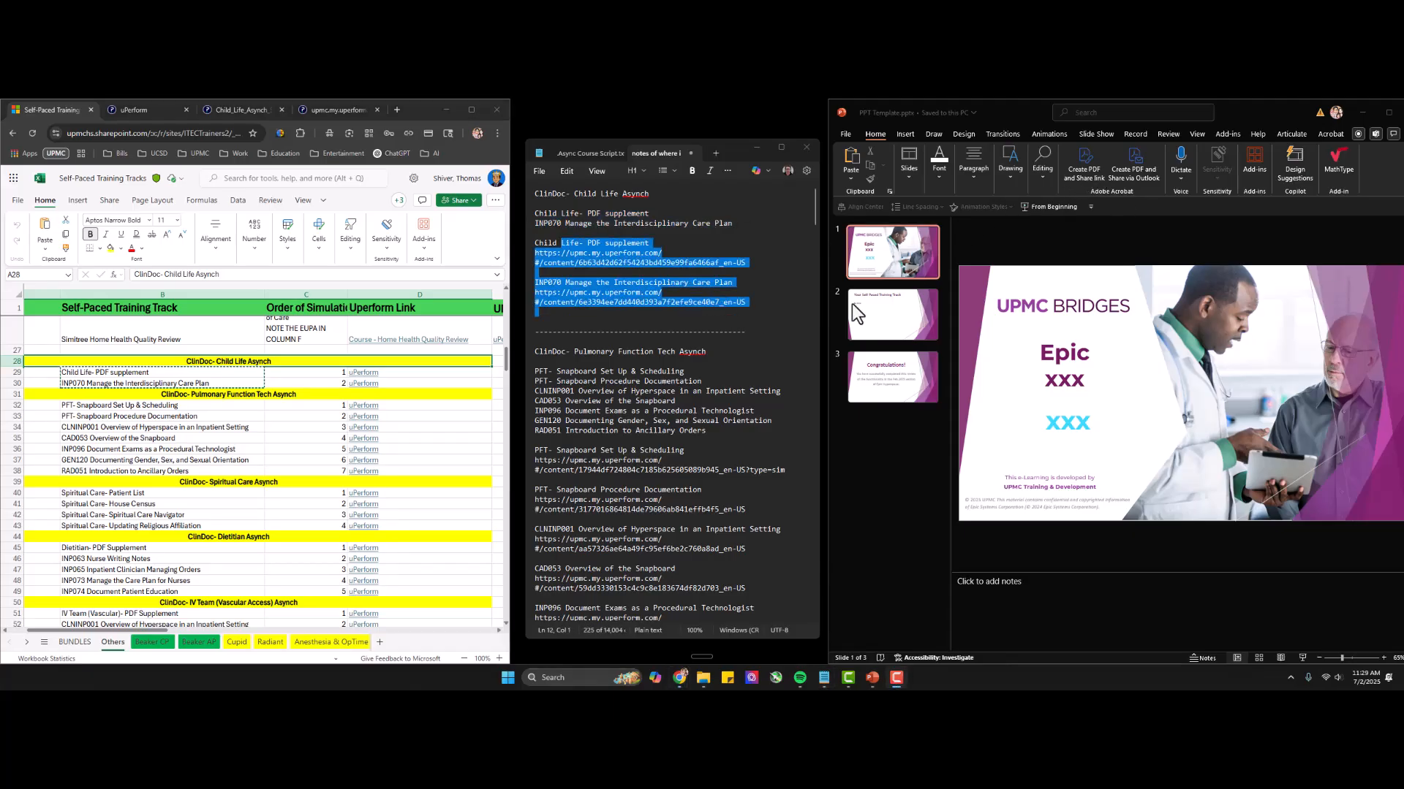
# Save the template presentation as ClinDoc- Child Life Asynch in the Powerpoints folder, taking the file name from the notes heading.
pyautogui.click(583, 191)
pyautogui.tripleClick(583, 192)
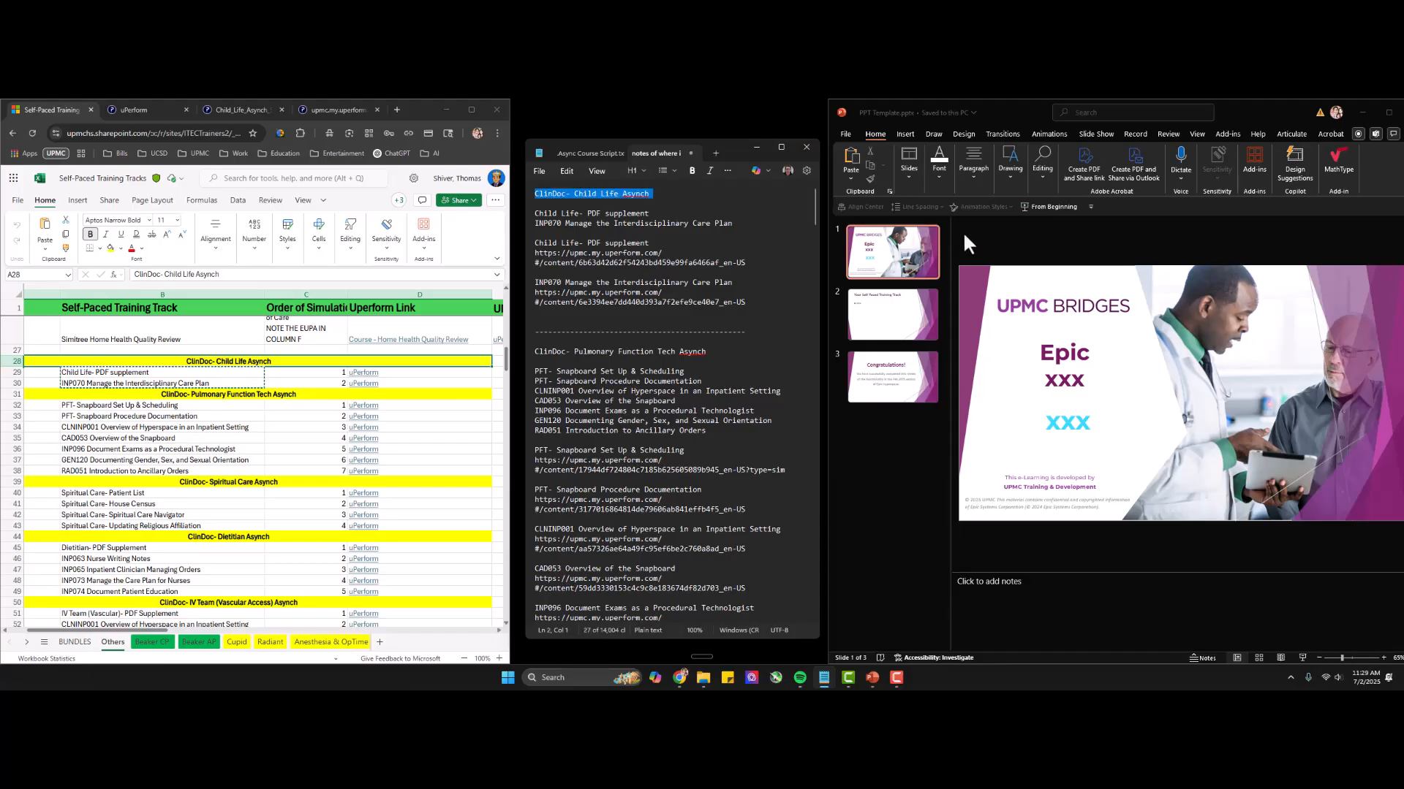
pyautogui.click(887, 249)
pyautogui.press('F12')
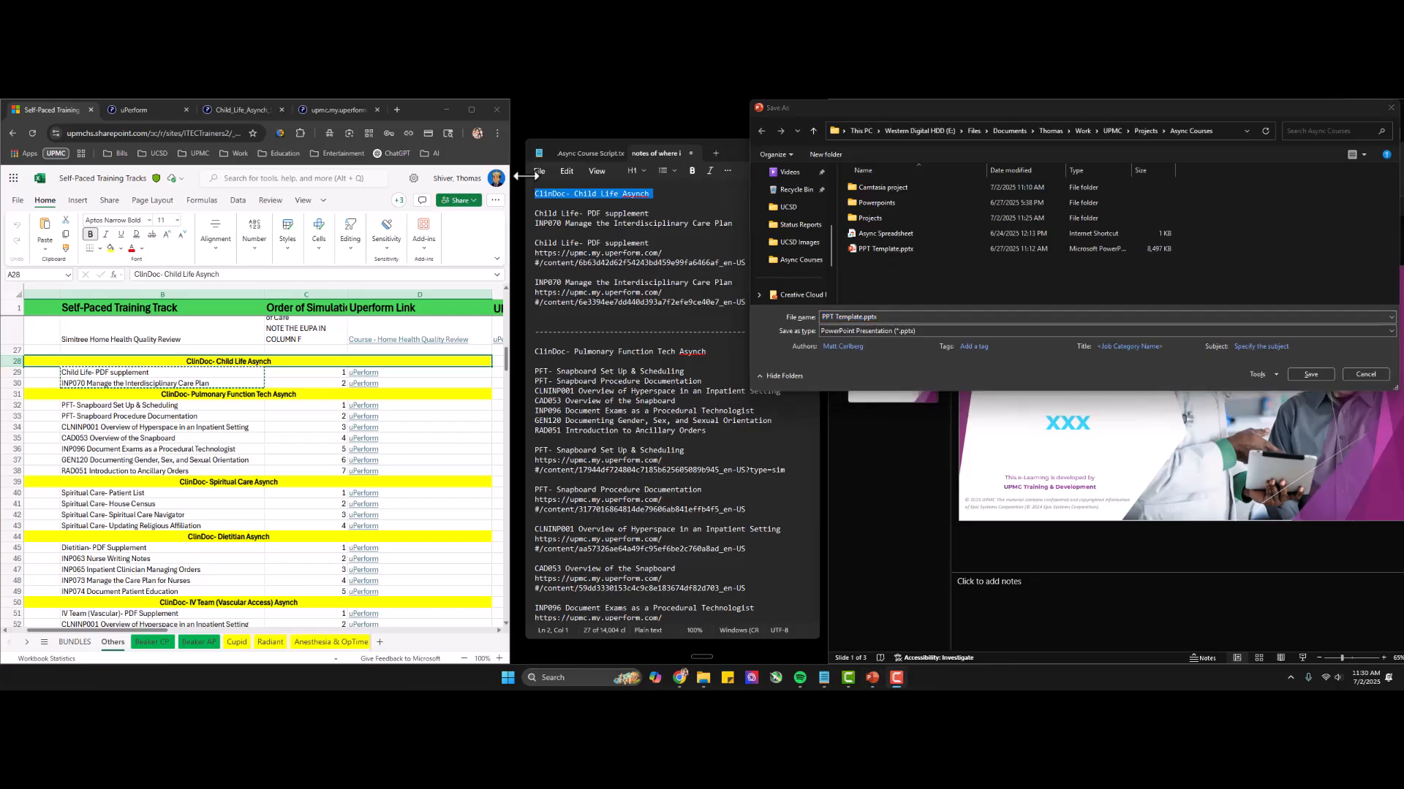
pyautogui.doubleClick(892, 201)
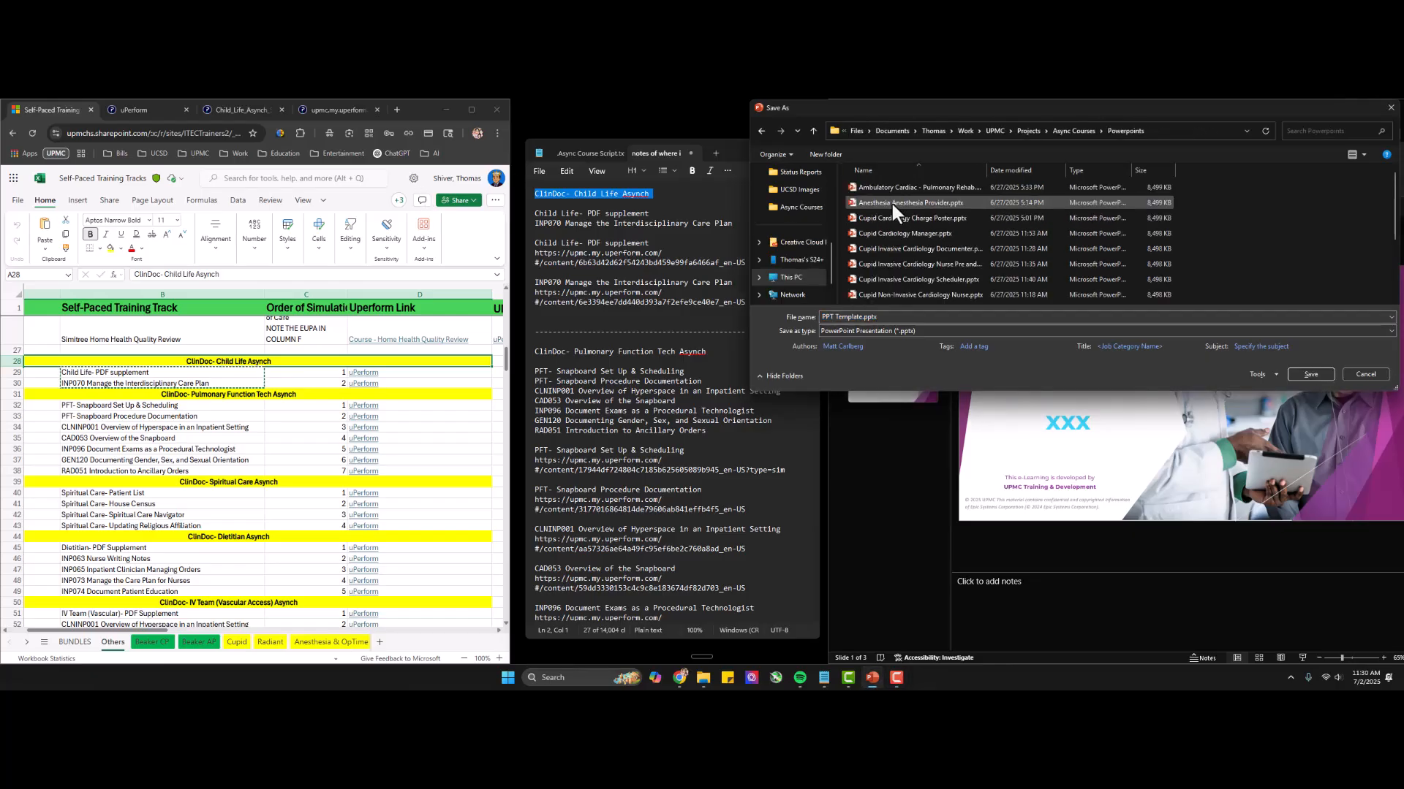
pyautogui.click(902, 320)
pyautogui.hotkey('ctrl', 'a')
pyautogui.hotkey('ctrl', 'v')
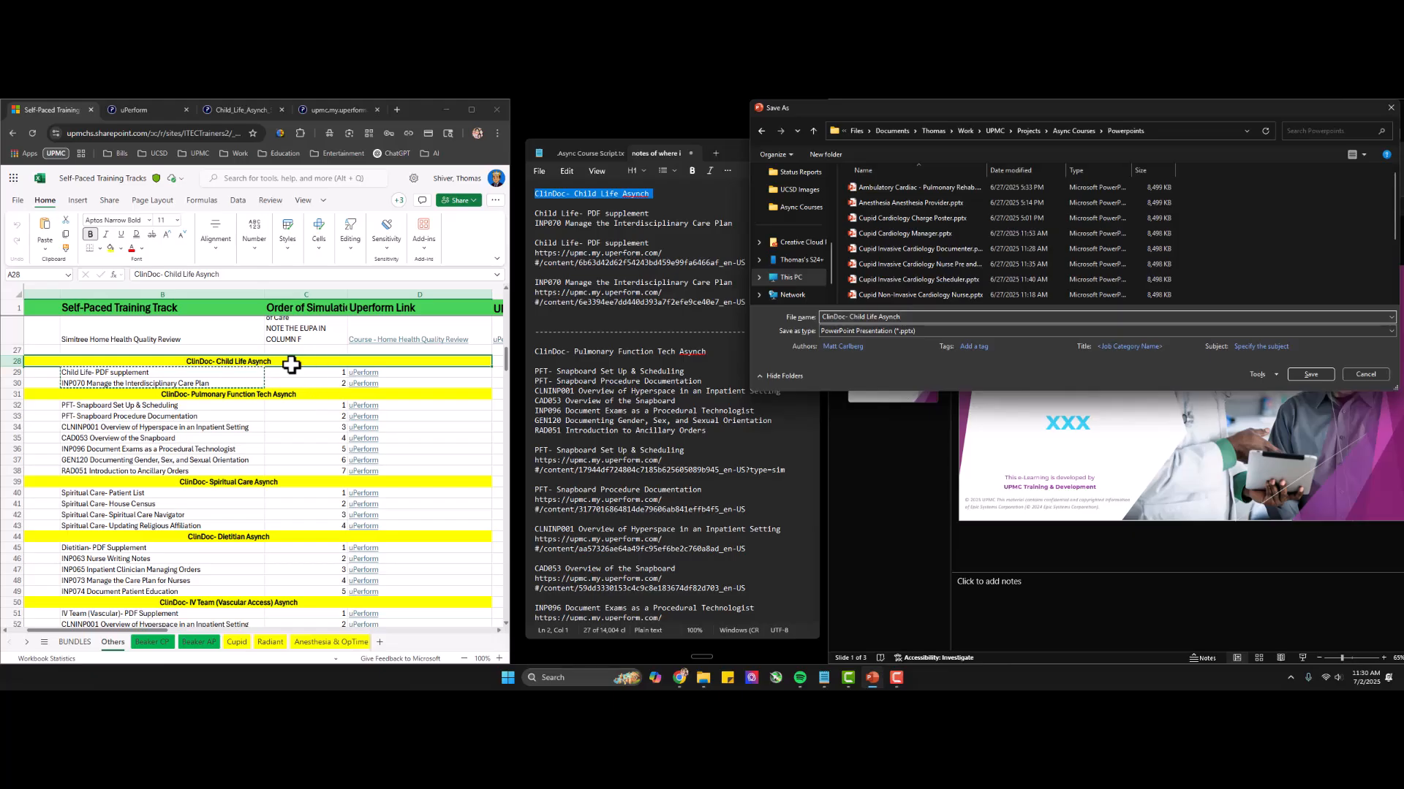
pyautogui.click(1310, 374)
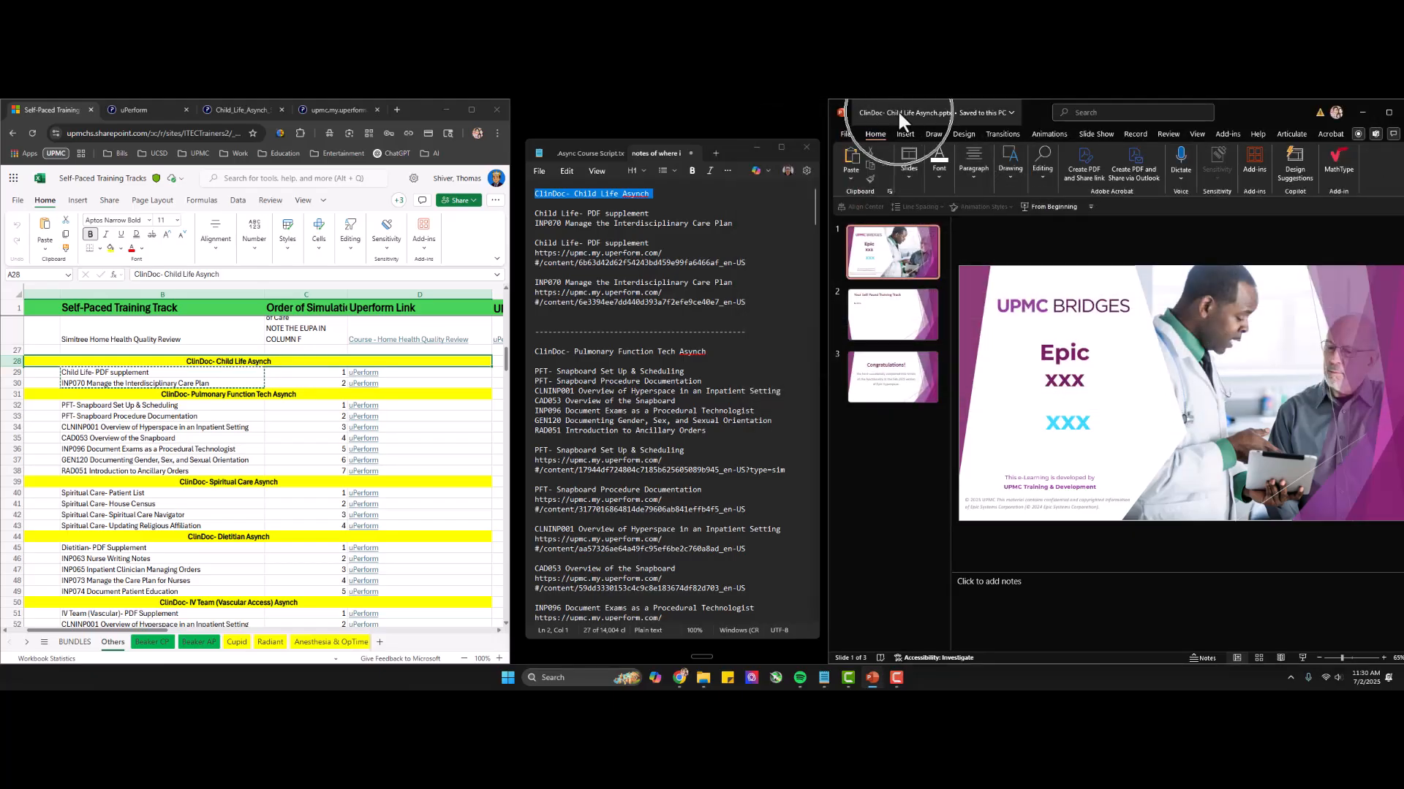
# Replace the xxx placeholder under Epic on the title slide with ClindDoc.
pyautogui.doubleClick(585, 193)
pyautogui.tripleClick(584, 192)
pyautogui.hotkey('ctrl', 'c')
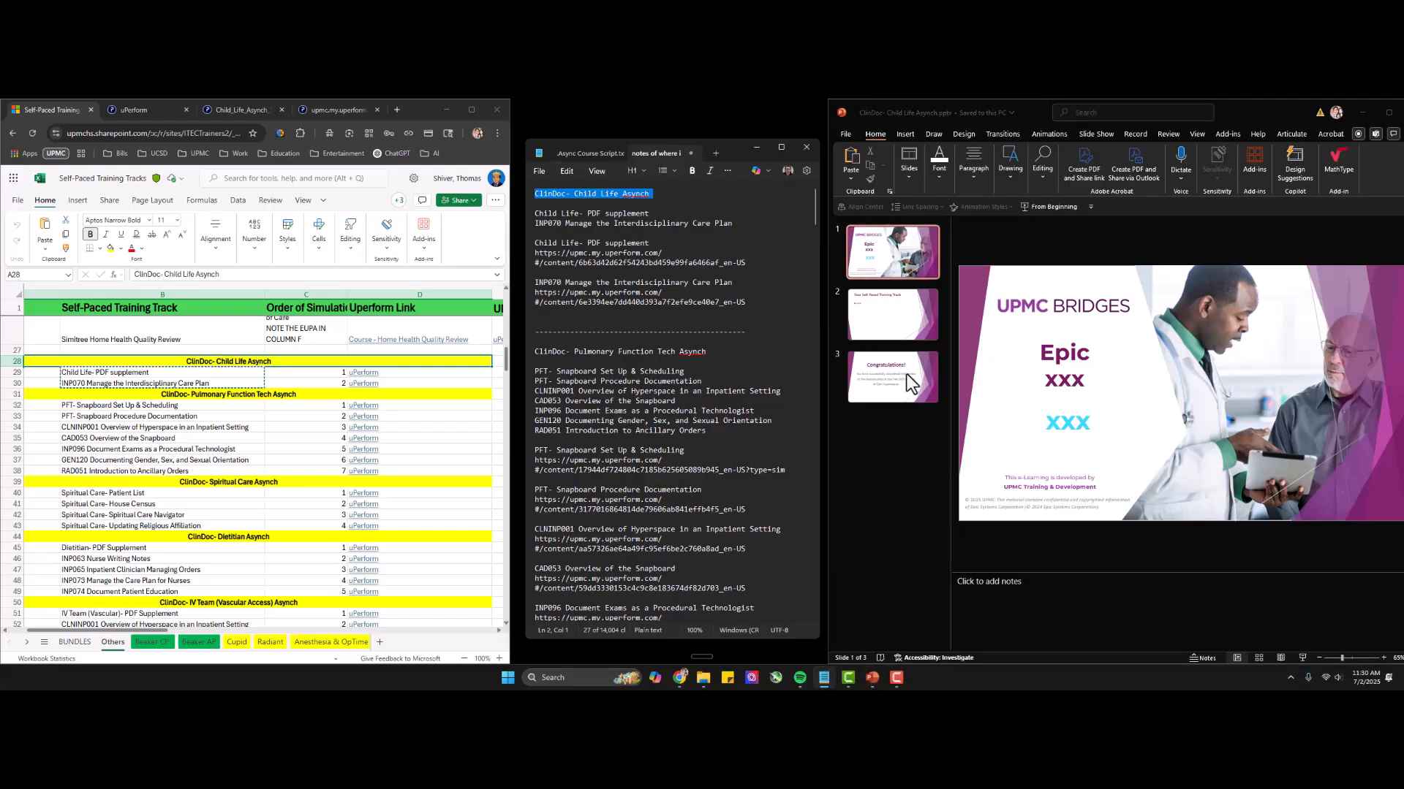
pyautogui.moveTo(1084, 386); pyautogui.dragTo(1052, 382)
pyautogui.write('Clind Doc')
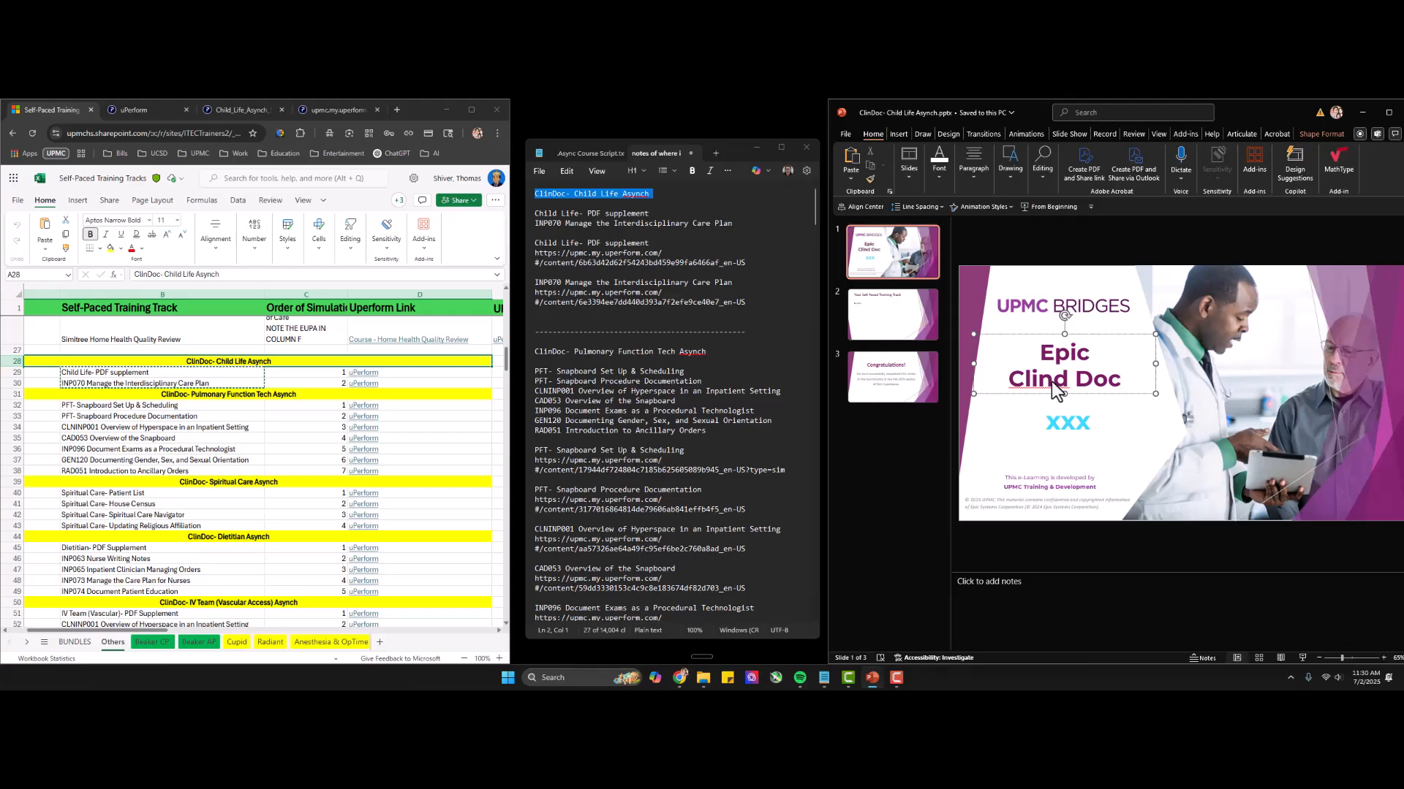
pyautogui.press('BackSpace')
pyautogui.press('BackSpace')
pyautogui.press('BackSpace')
pyautogui.press('BackSpace')
pyautogui.write('Doc')
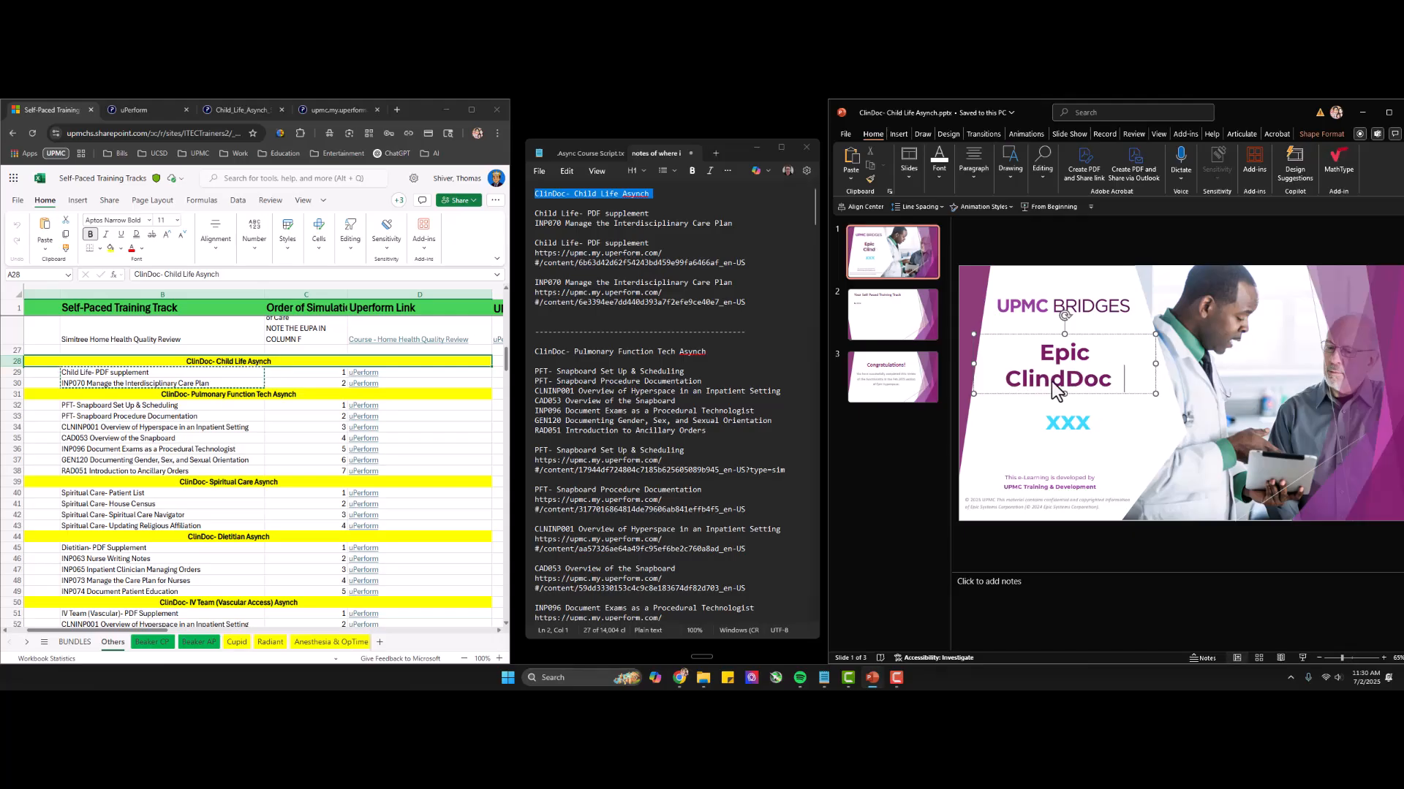
# Replace the blue placeholder on the title slide with the copied notes heading, trimmed to Child Life Asynch.
pyautogui.doubleClick(1058, 424)
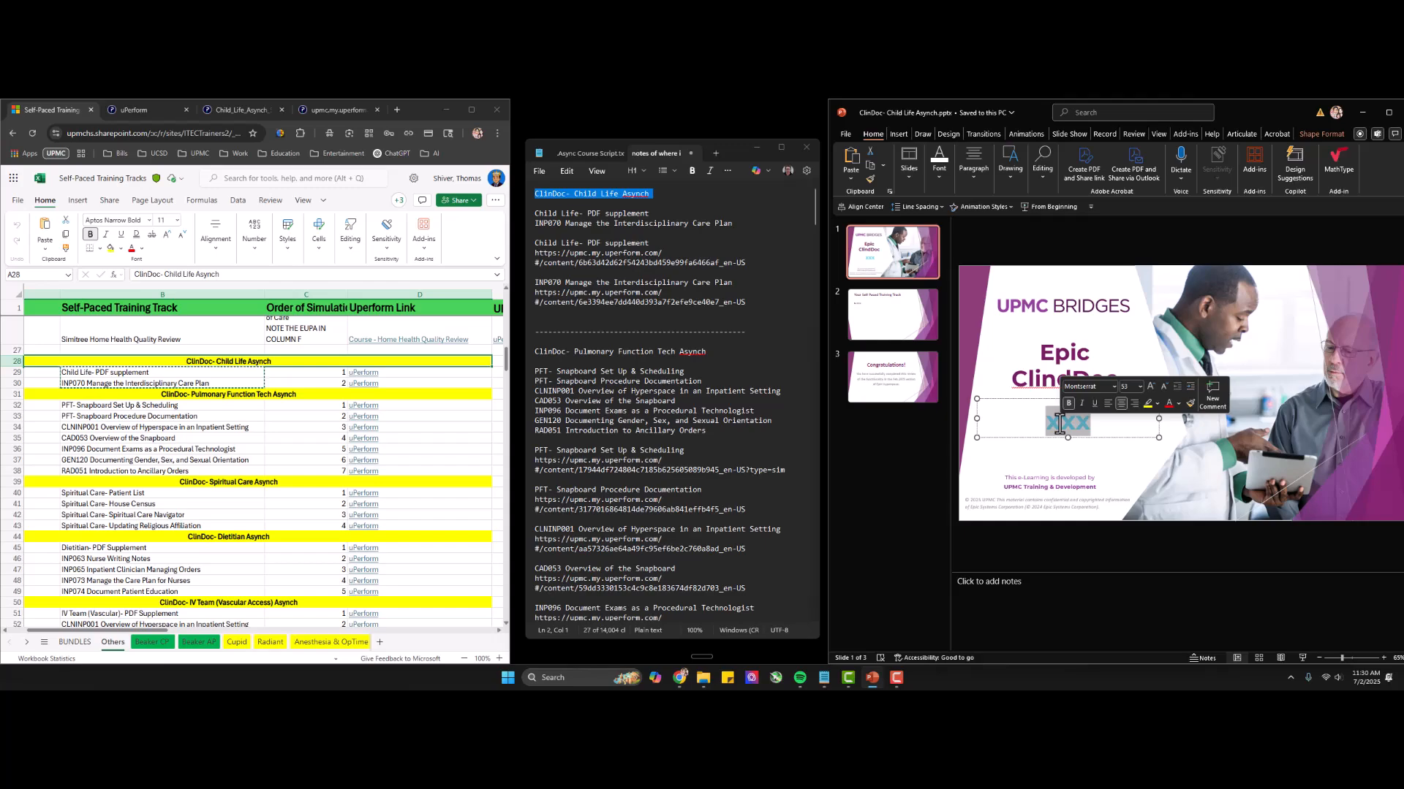
pyautogui.hotkey('ctrl', 'v')
pyautogui.click(1063, 466)
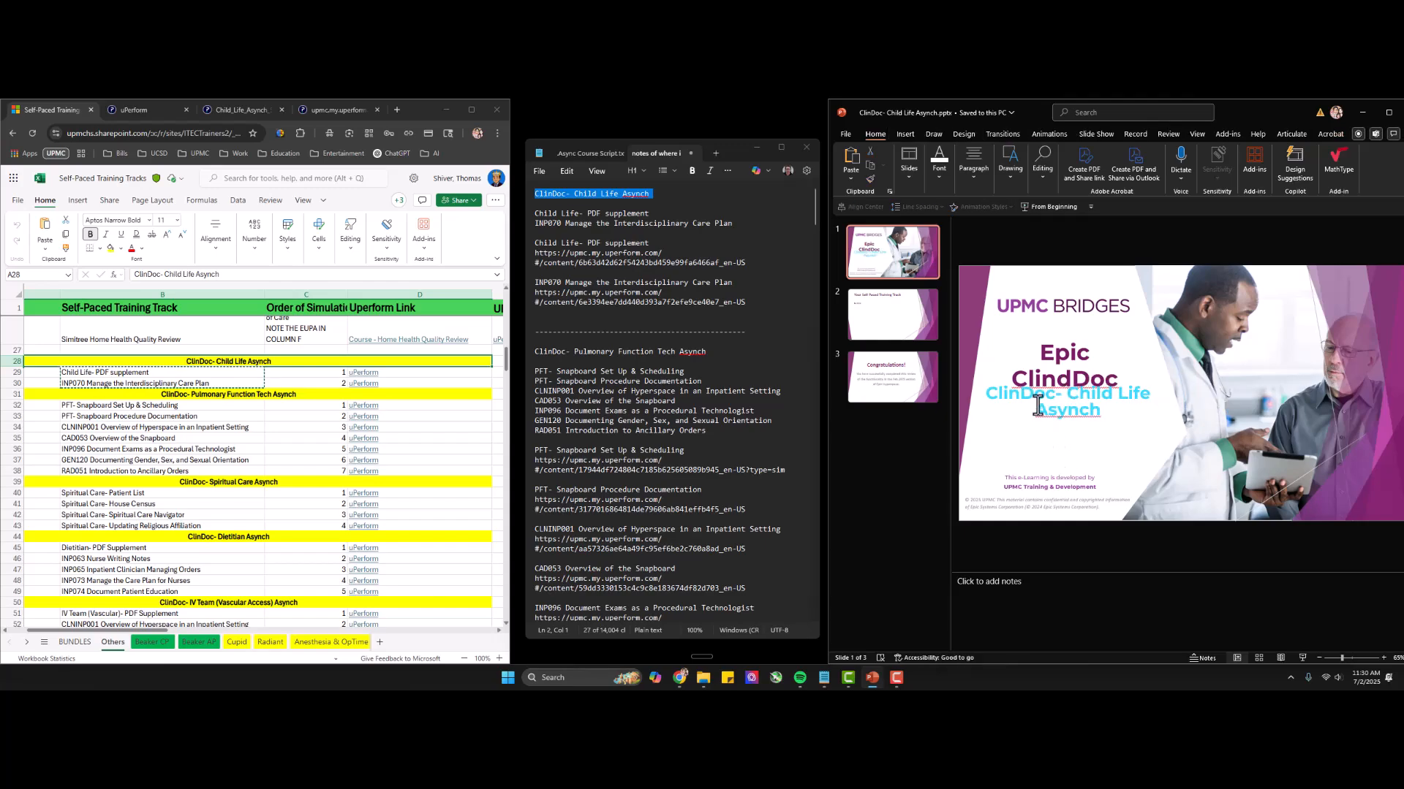
pyautogui.click(1038, 406)
pyautogui.doubleClick(1037, 397)
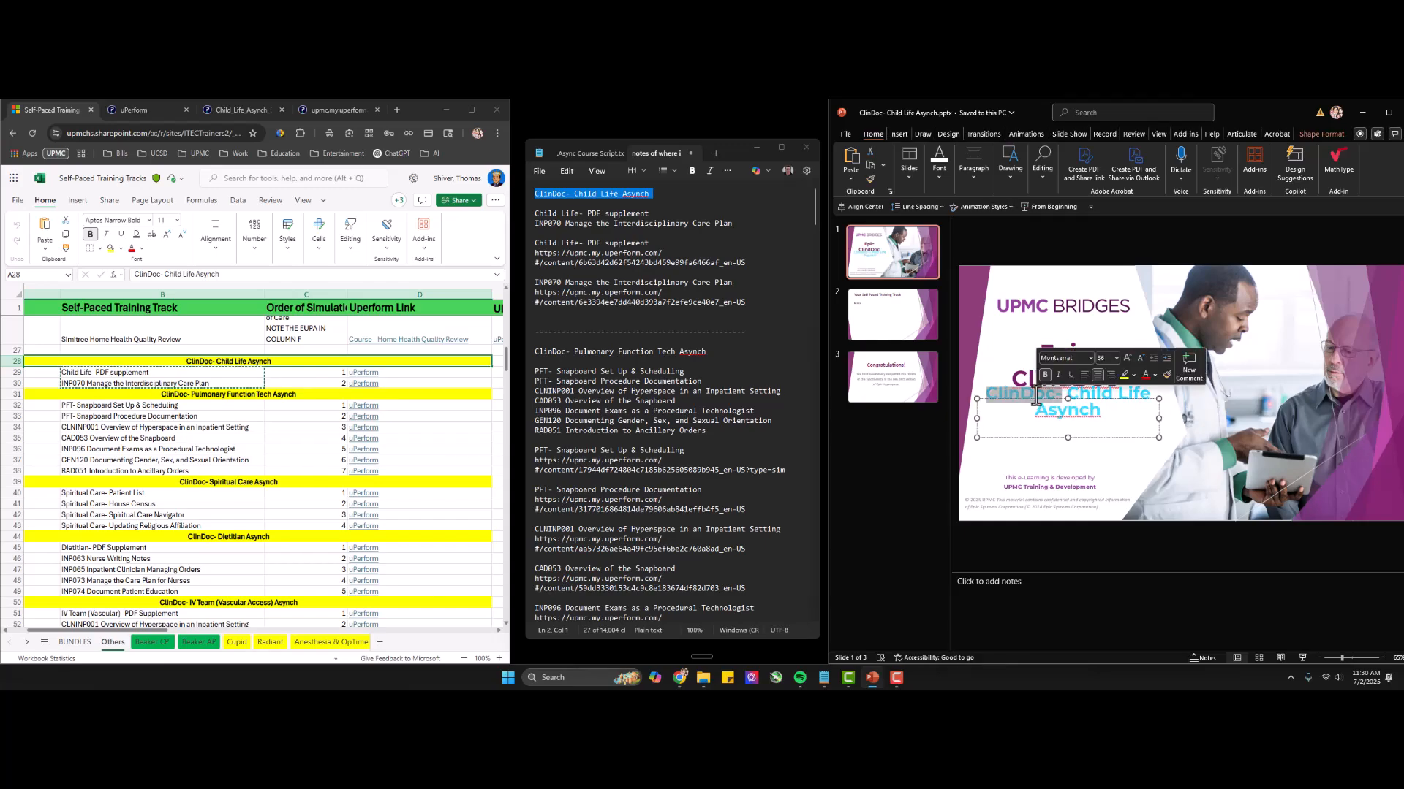
pyautogui.press('BackSpace')
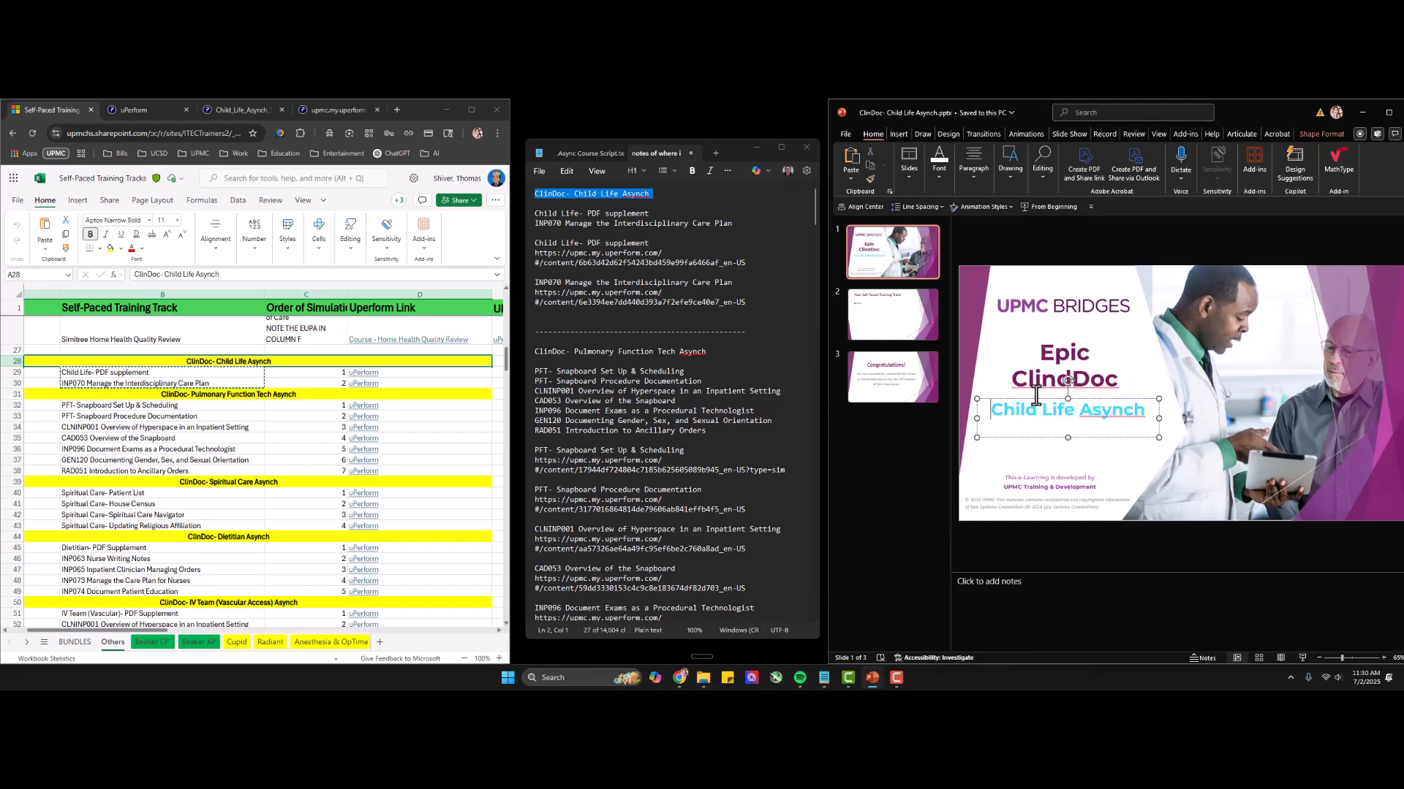
pyautogui.doubleClick(1120, 409)
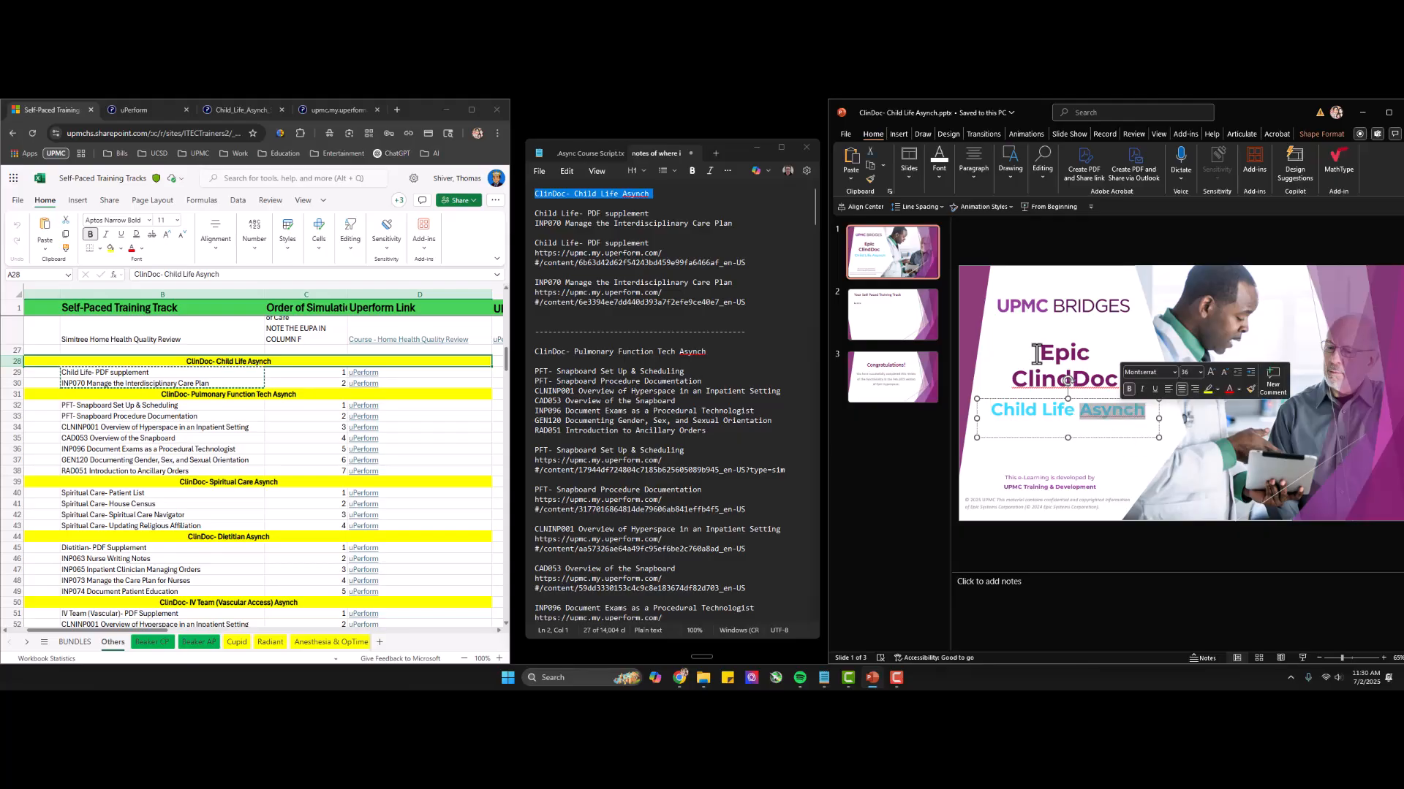
# Replace the bullet placeholder on slide 2 with the two Child Life item names from the notes and widen the text box.
pyautogui.click(894, 311)
pyautogui.click(886, 314)
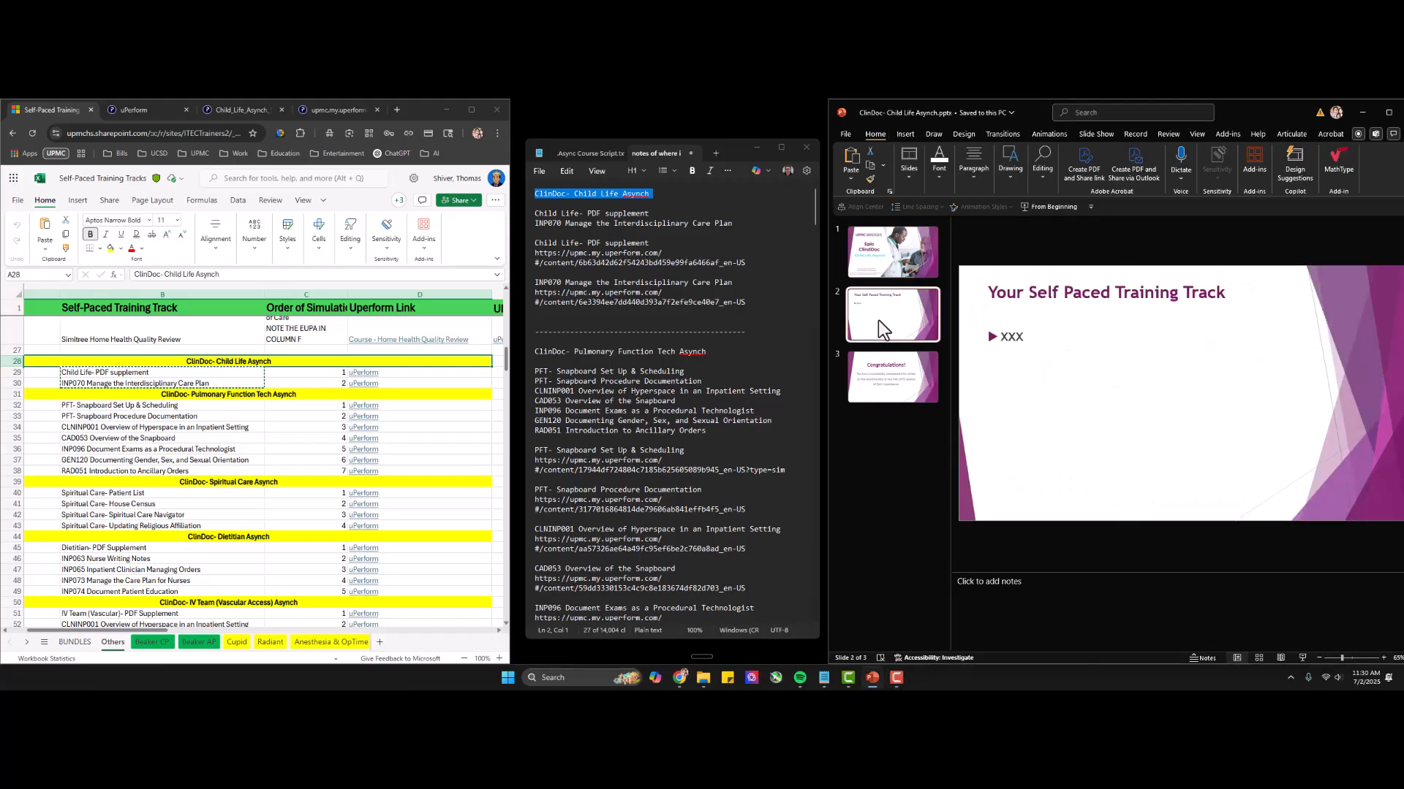
pyautogui.click(539, 255)
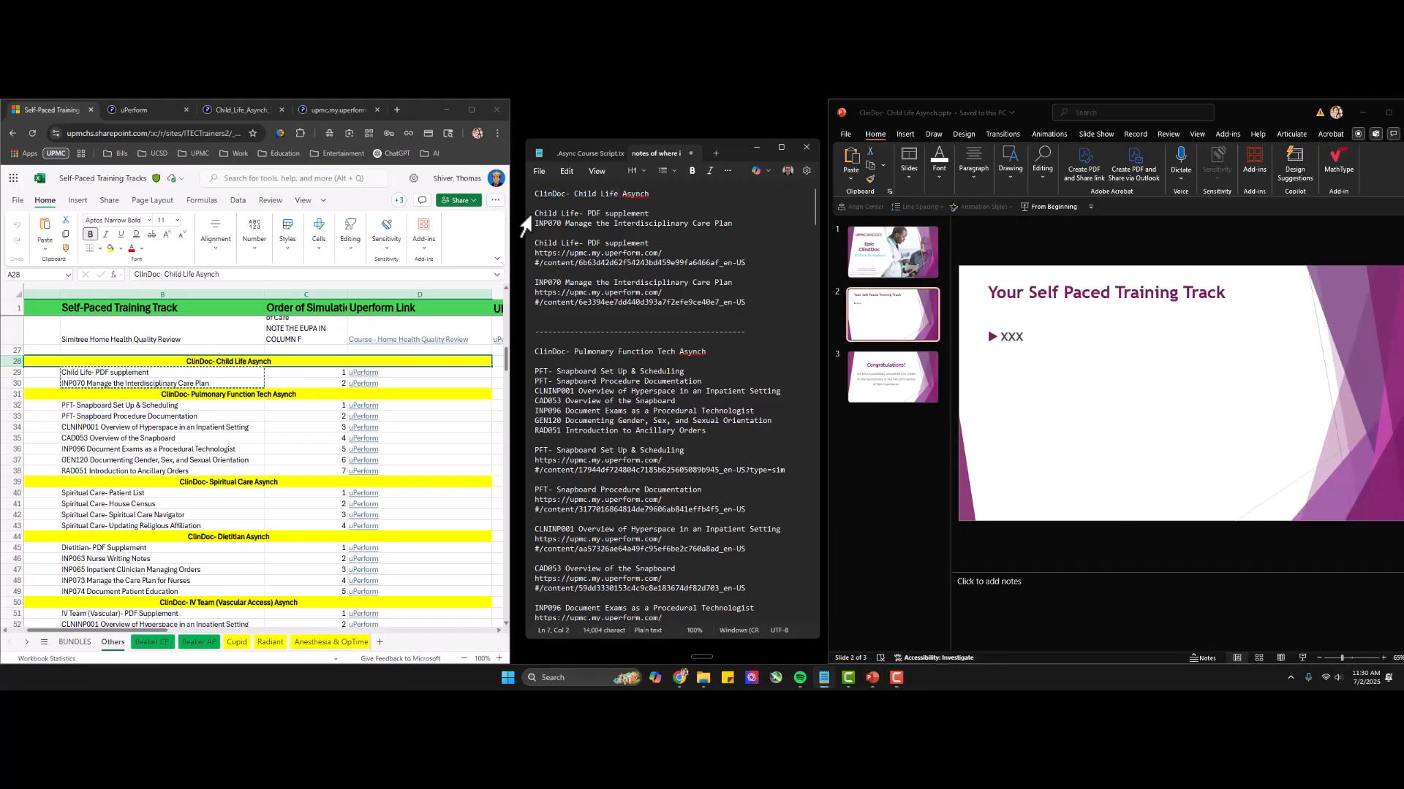
pyautogui.moveTo(533, 214); pyautogui.dragTo(739, 228)
pyautogui.hotkey('ctrl', 'c')
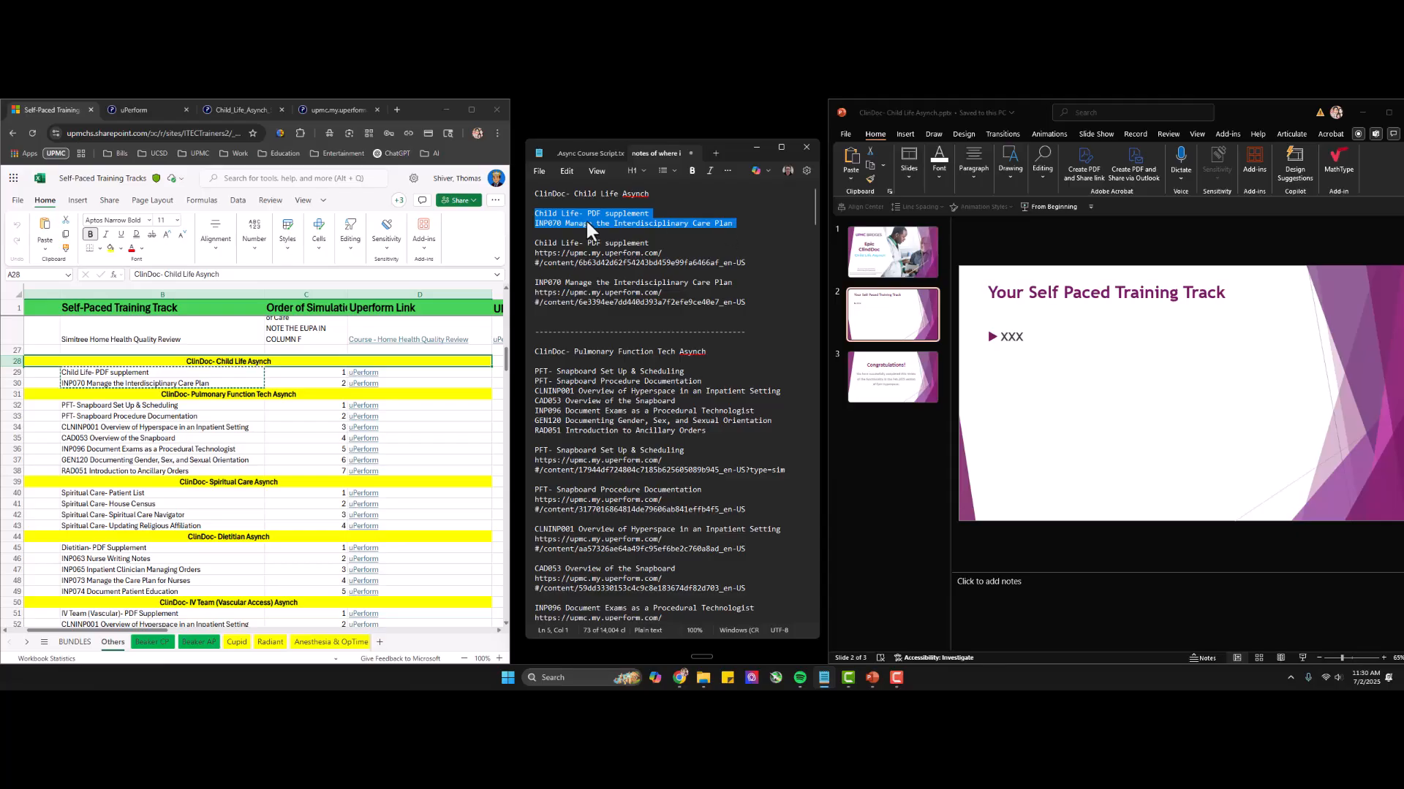
pyautogui.doubleClick(1015, 342)
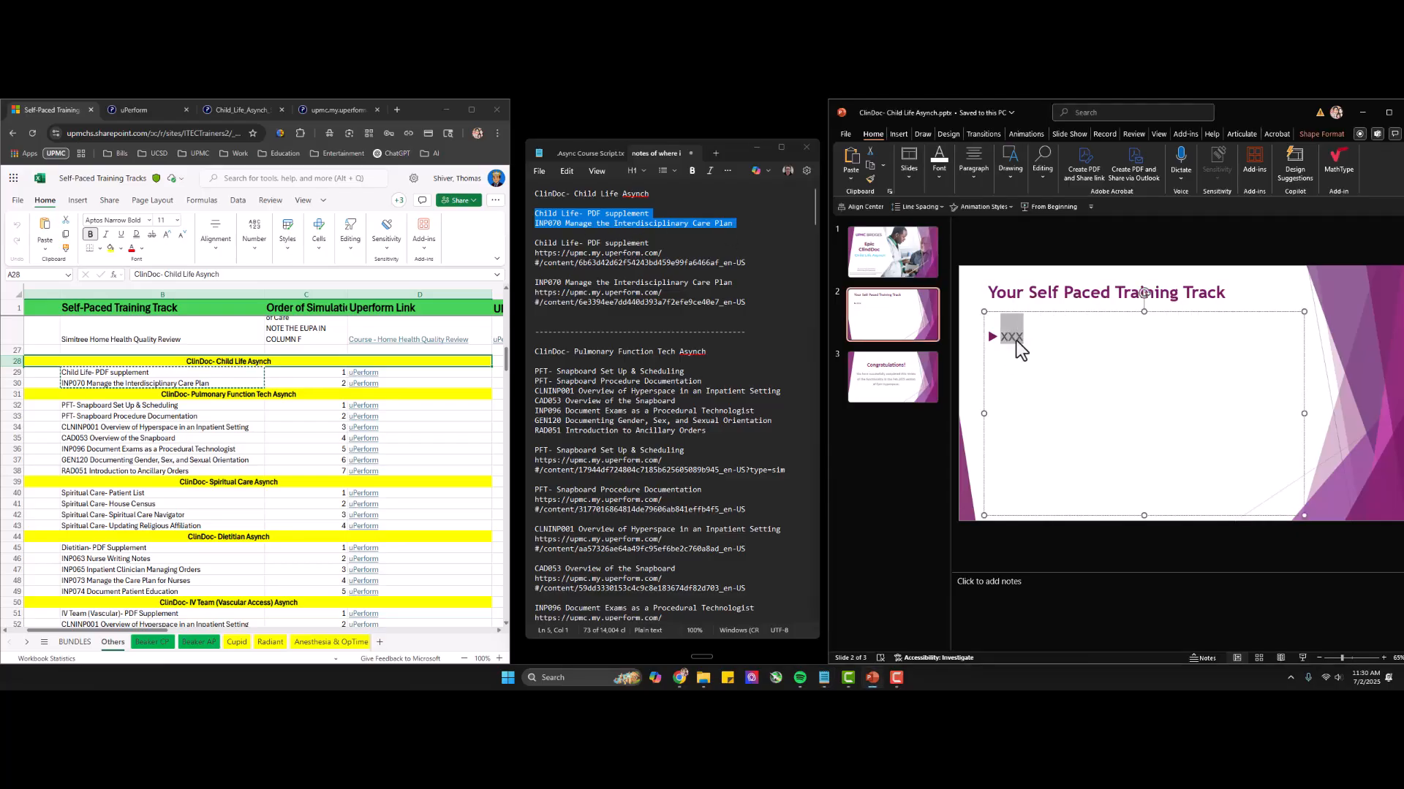
pyautogui.hotkey('ctrl', 'v')
pyautogui.press('BackSpace')
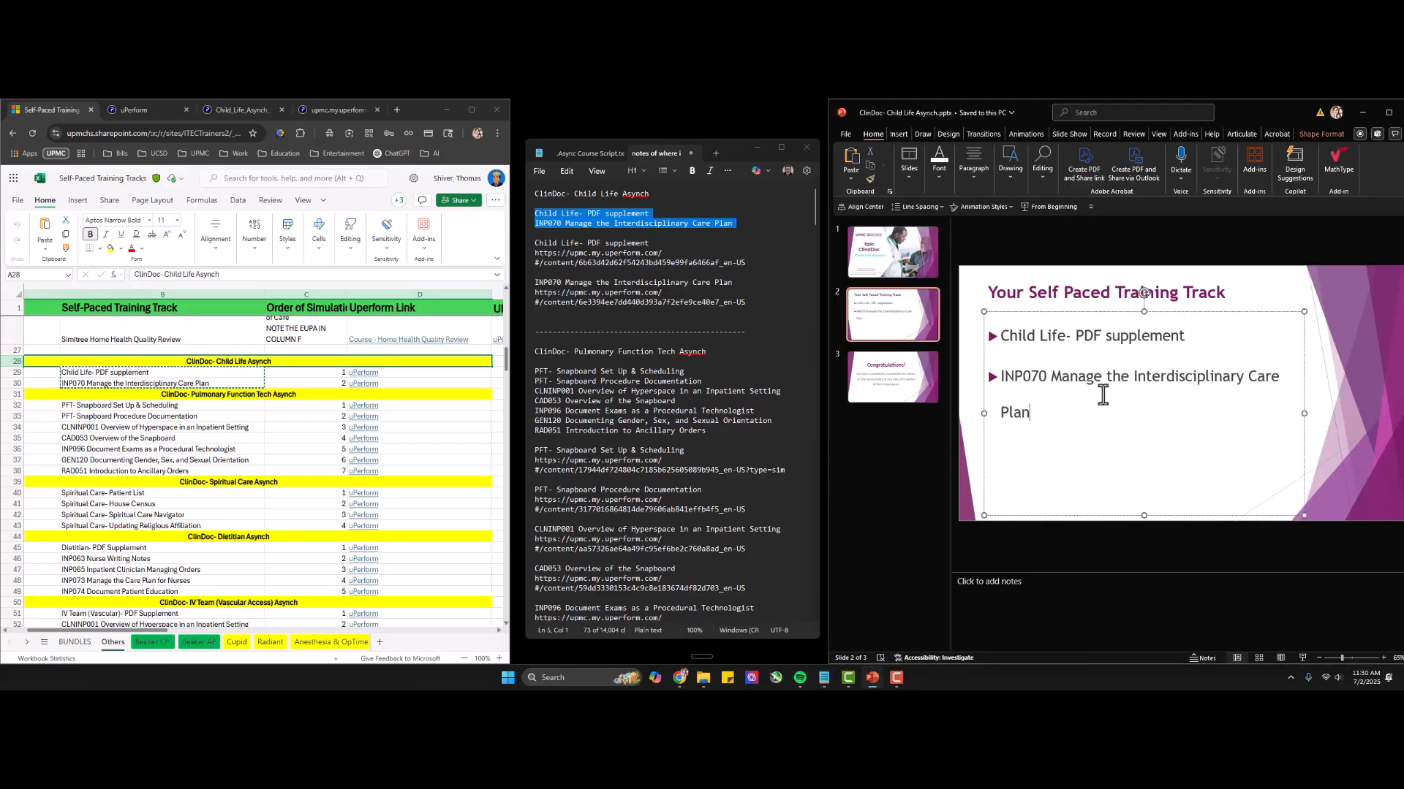
pyautogui.moveTo(1303, 416); pyautogui.dragTo(1357, 416)
pyautogui.click(1357, 417)
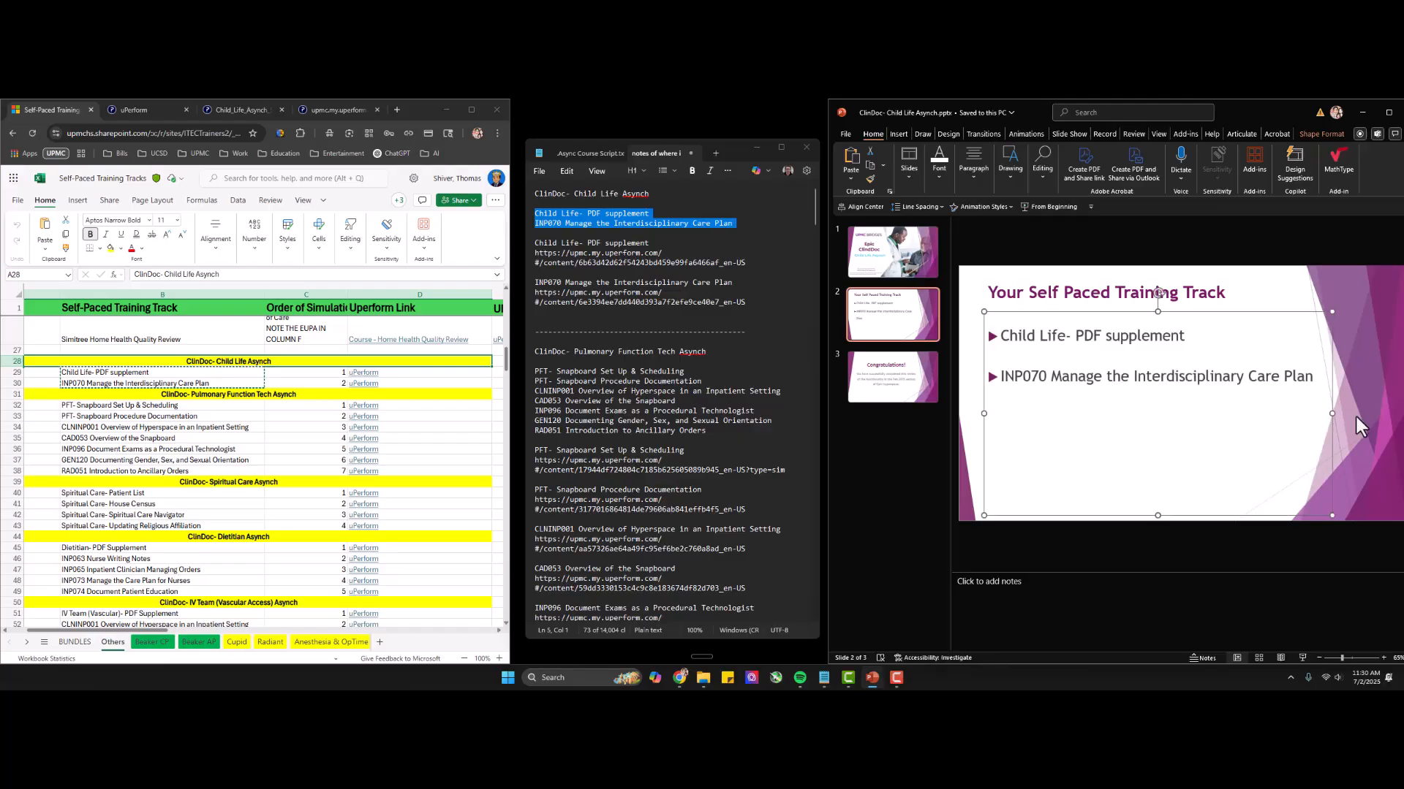
# Compare the Child Life item names above the links in the notes with the combined item list.
pyautogui.tripleClick(595, 243)
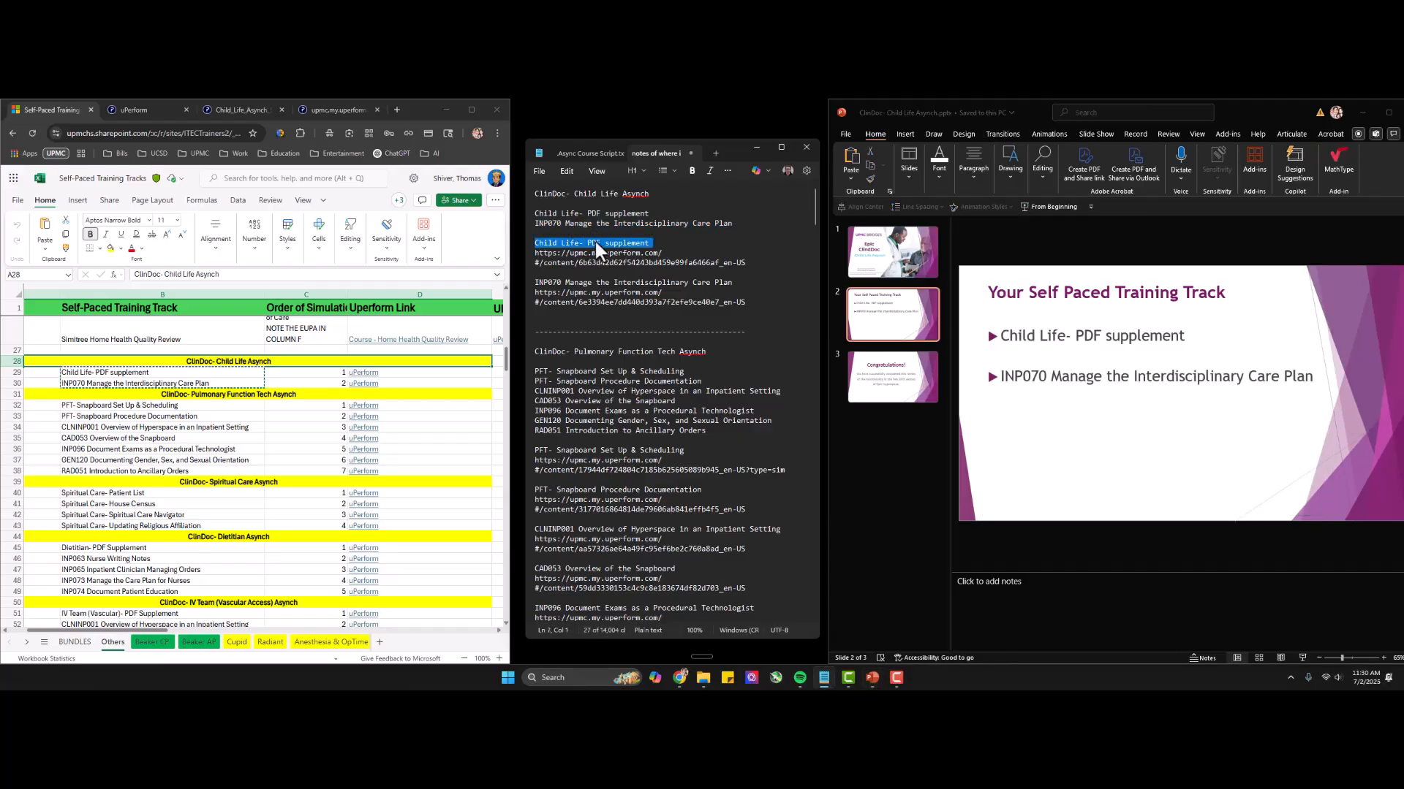
pyautogui.doubleClick(556, 282)
pyautogui.tripleClick(555, 282)
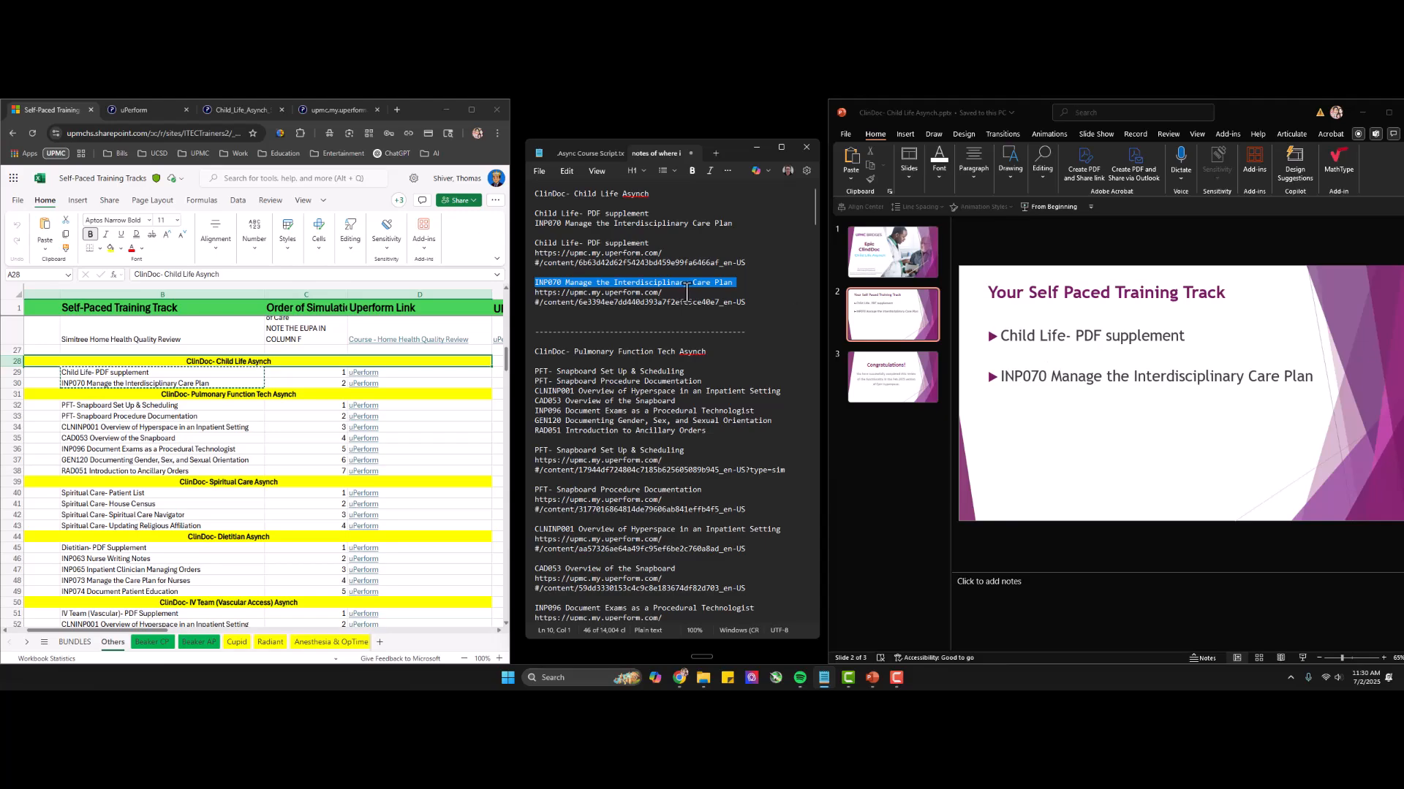
pyautogui.moveTo(535, 214); pyautogui.dragTo(737, 228)
pyautogui.hotkey('ctrl', 'c')
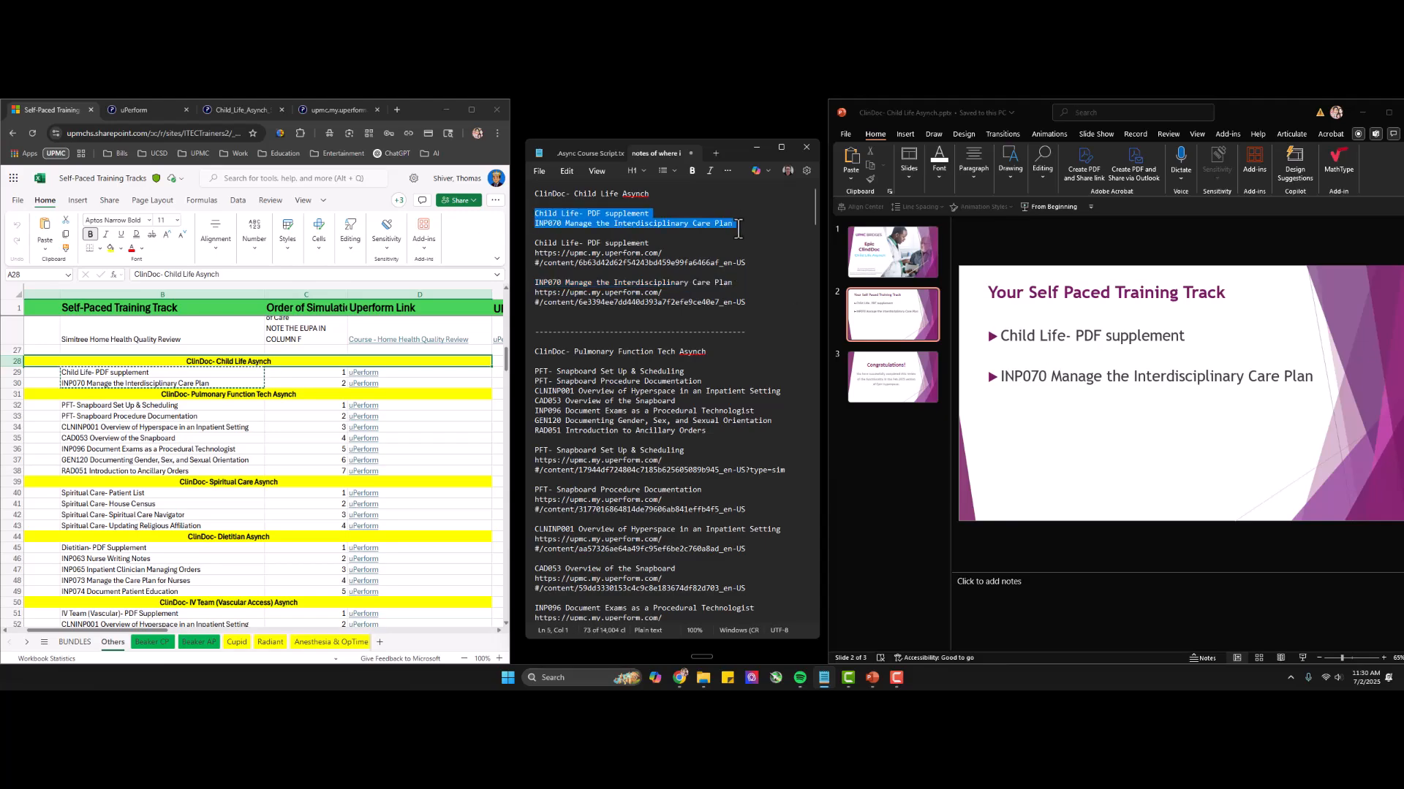
# Try pasting the two Child Life item cells from the spreadsheet onto slide 2, dismiss the design suggestions, and undo the paste.
pyautogui.click(221, 373)
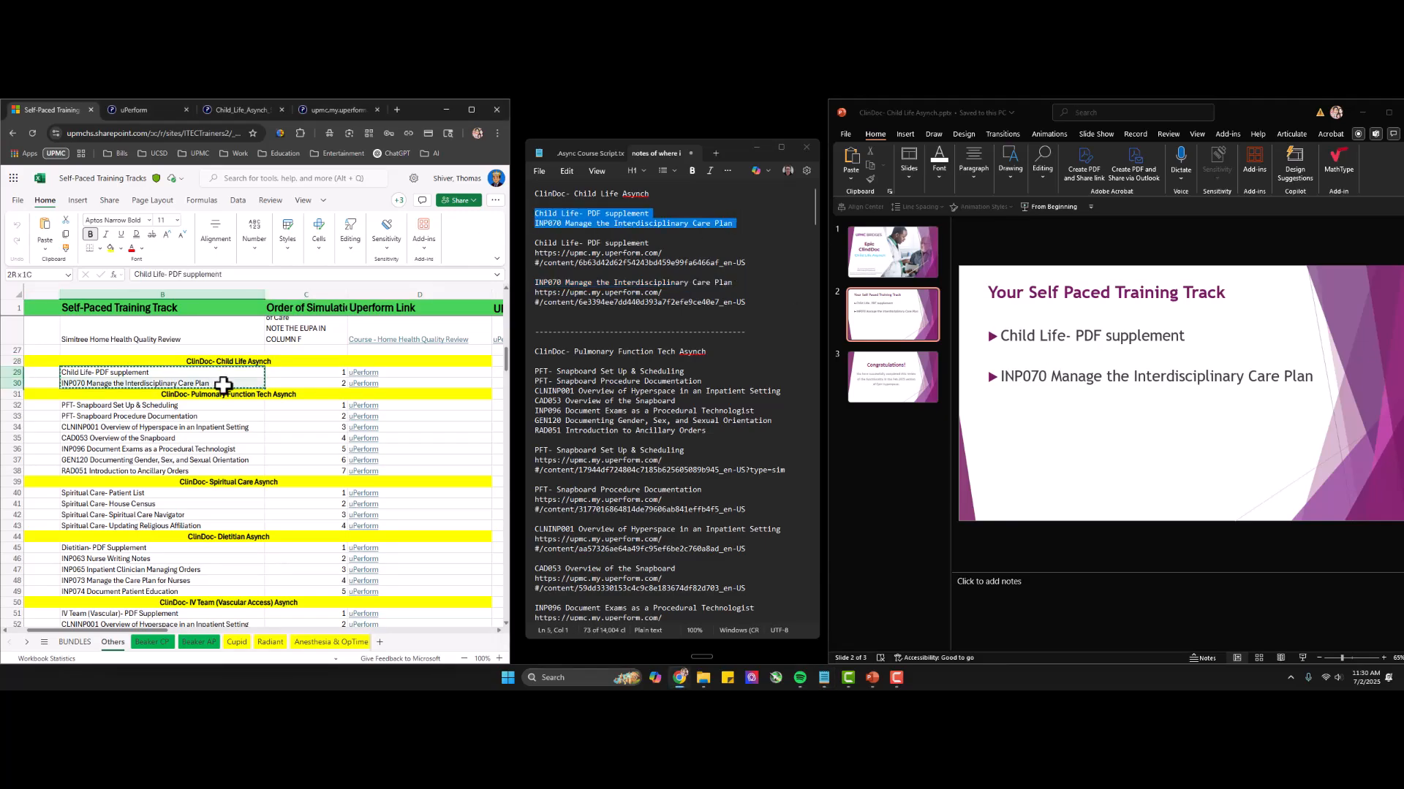
pyautogui.click(1155, 445)
pyautogui.hotkey('ctrl', 'v')
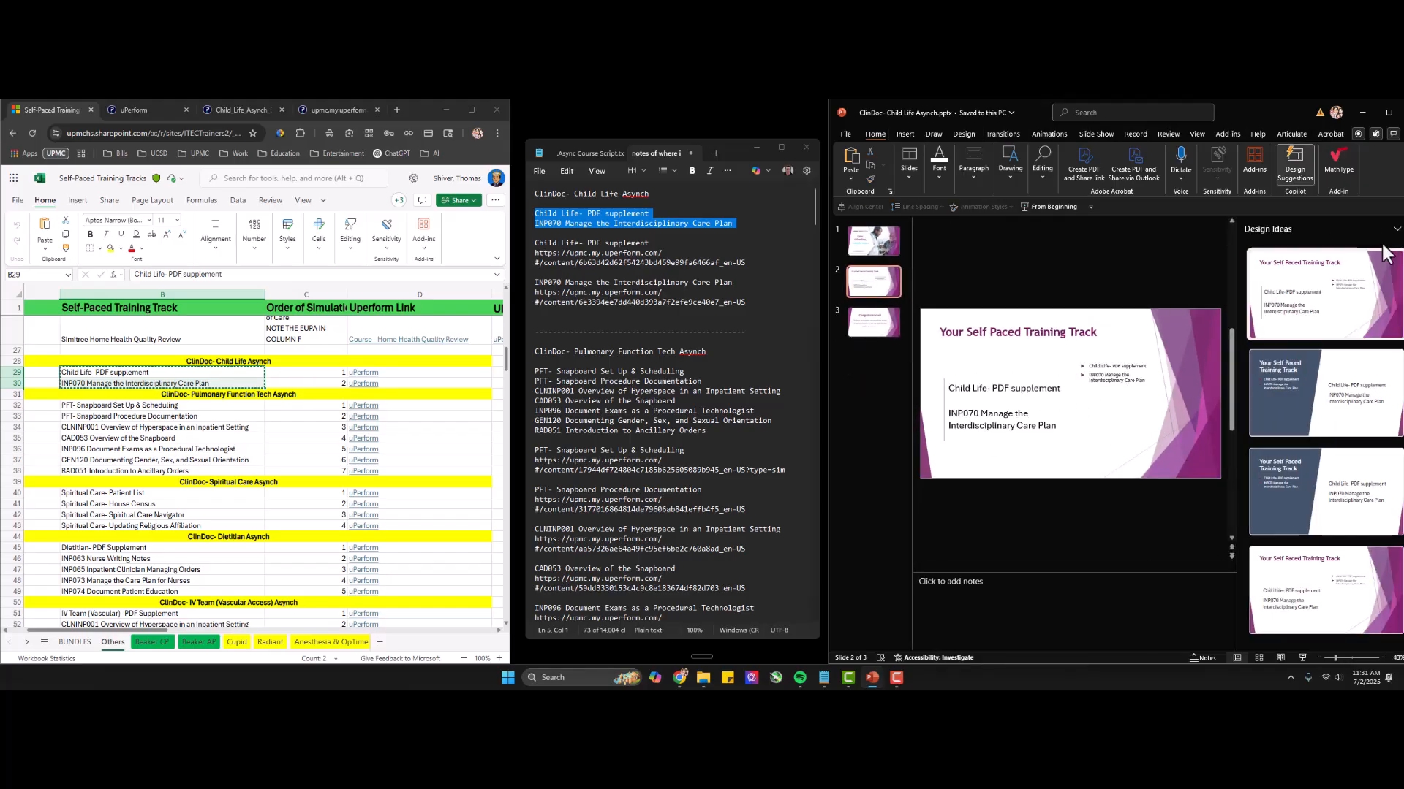
pyautogui.click(1395, 229)
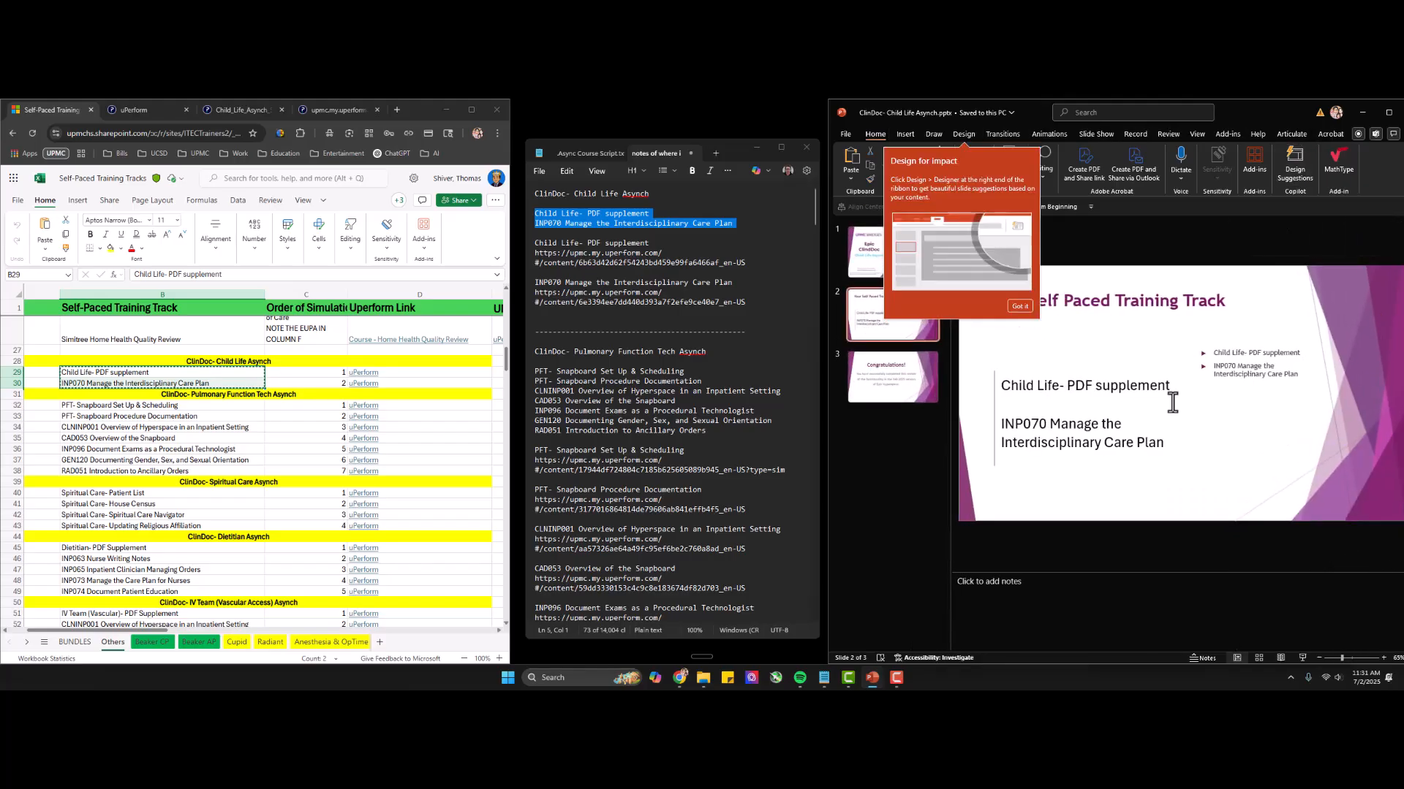
pyautogui.click(1020, 307)
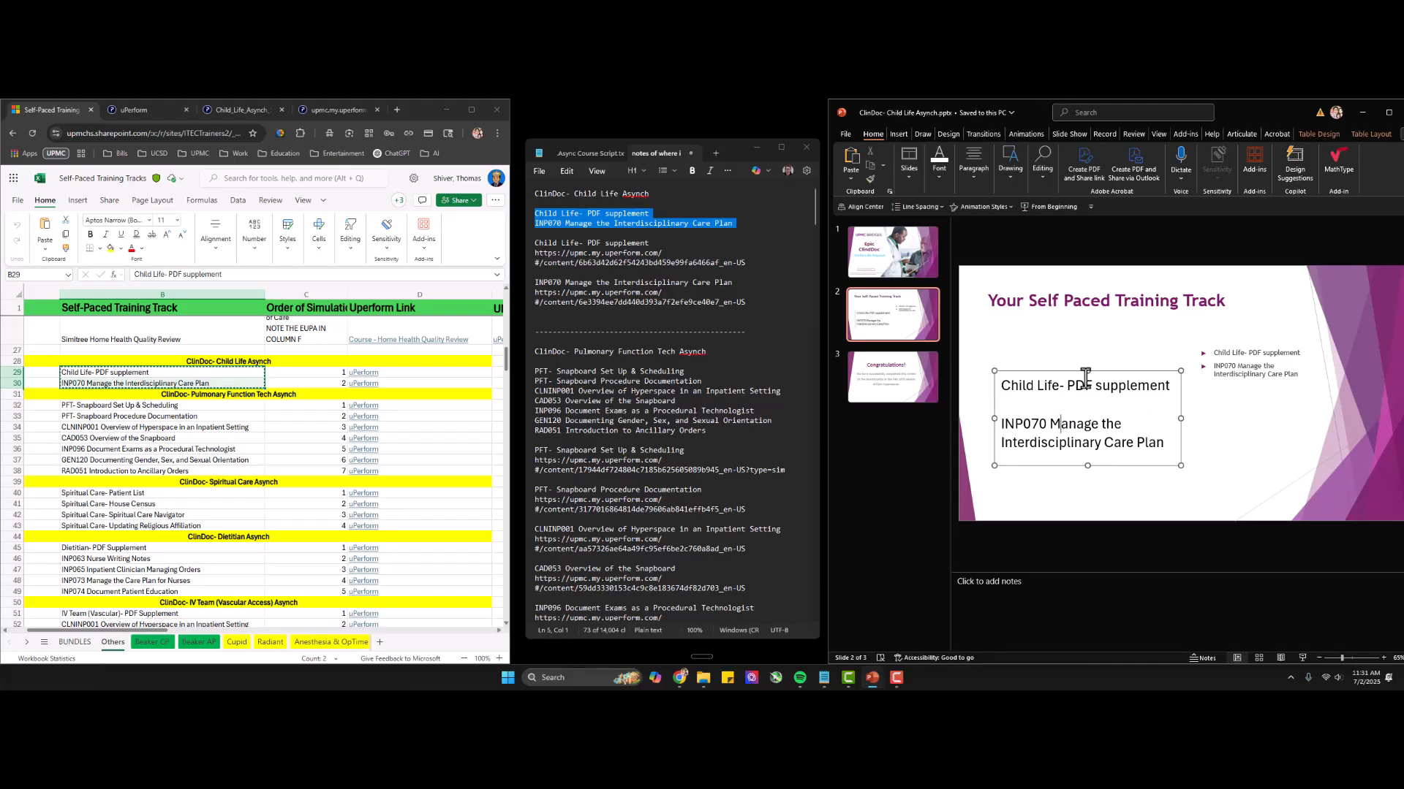
pyautogui.hotkey('ctrl', 'z')
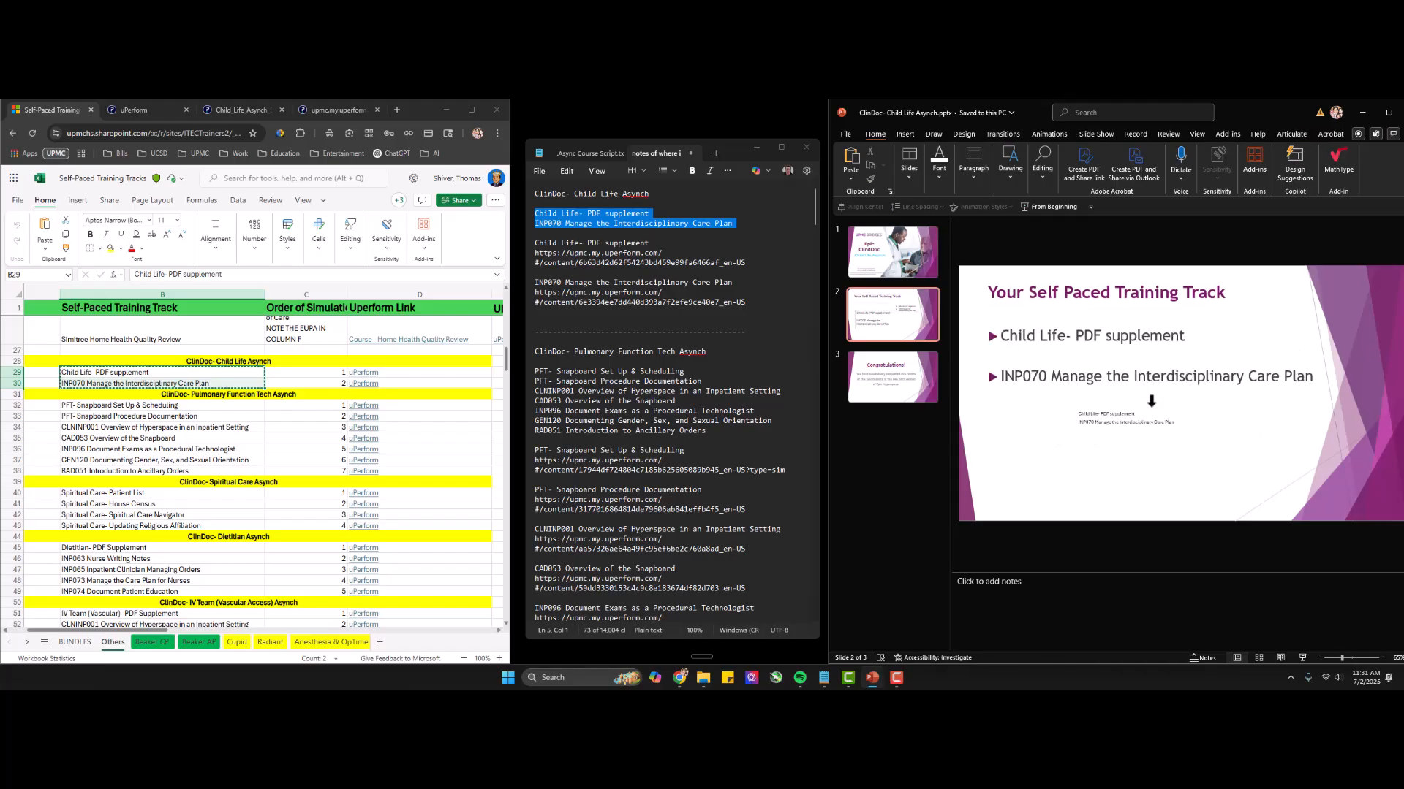
pyautogui.hotkey('ctrl', 'z')
# Try pasting the spreadsheet items onto slide 2 again and remove the extra pasted text.
pyautogui.hotkey('ctrl', 'v')
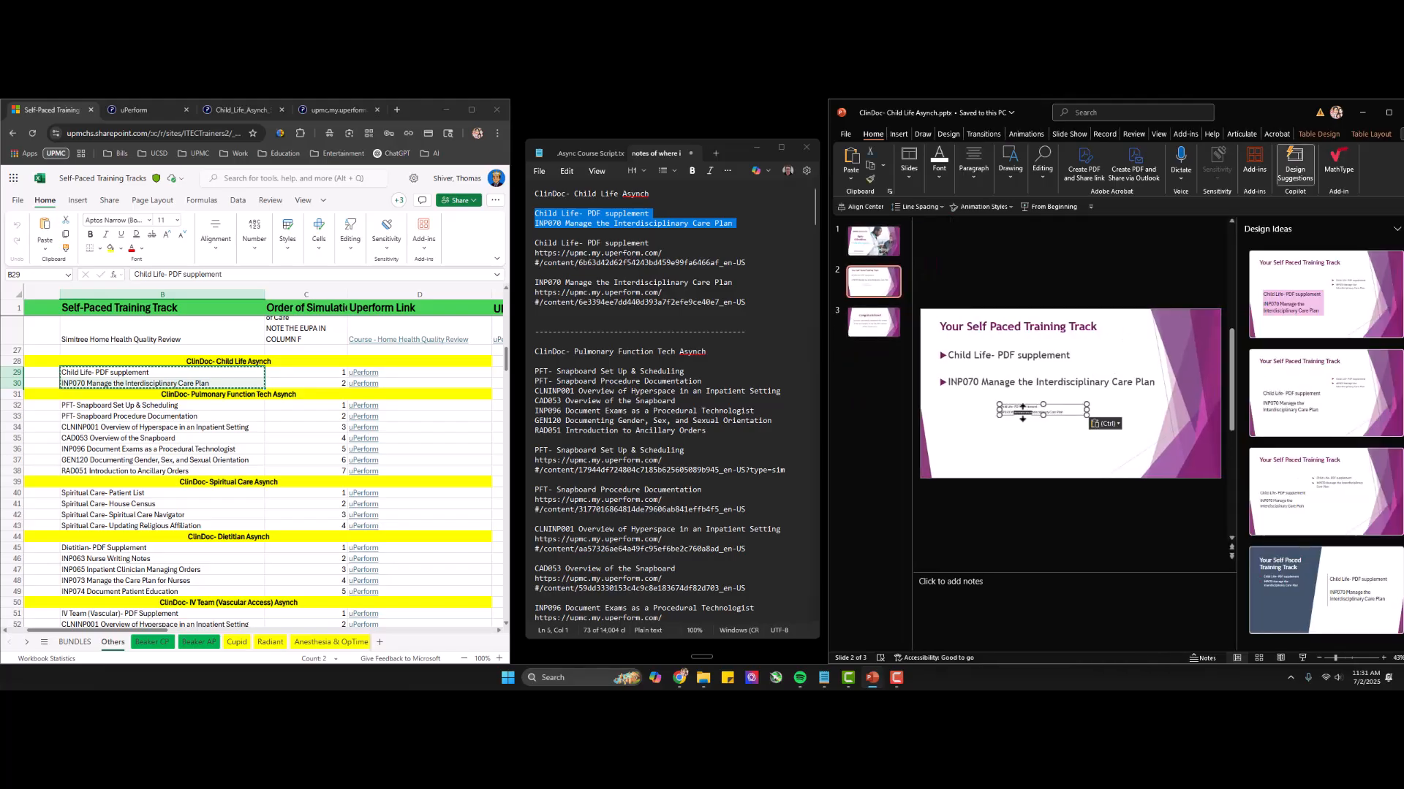
pyautogui.click(1130, 455)
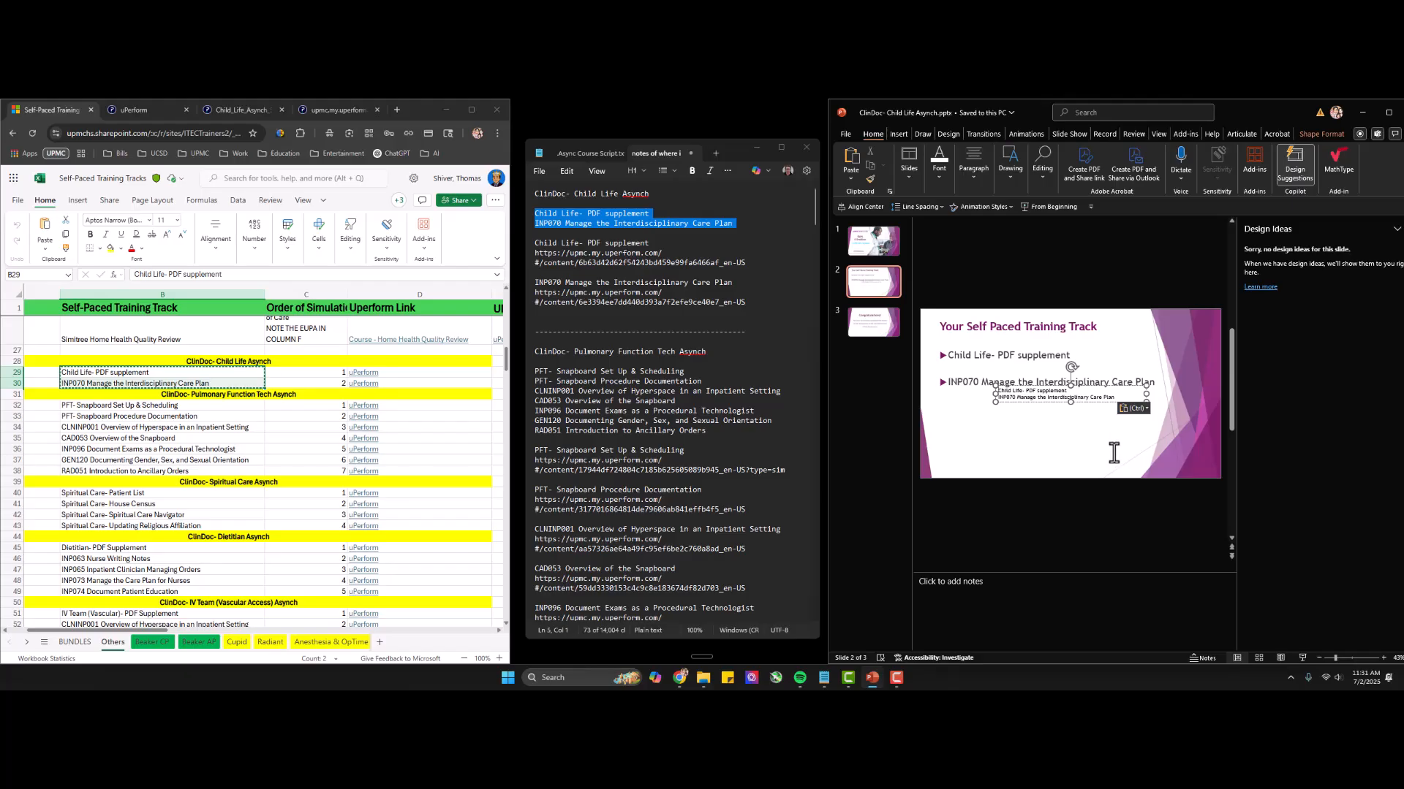
pyautogui.press('Delete')
pyautogui.click(1113, 453)
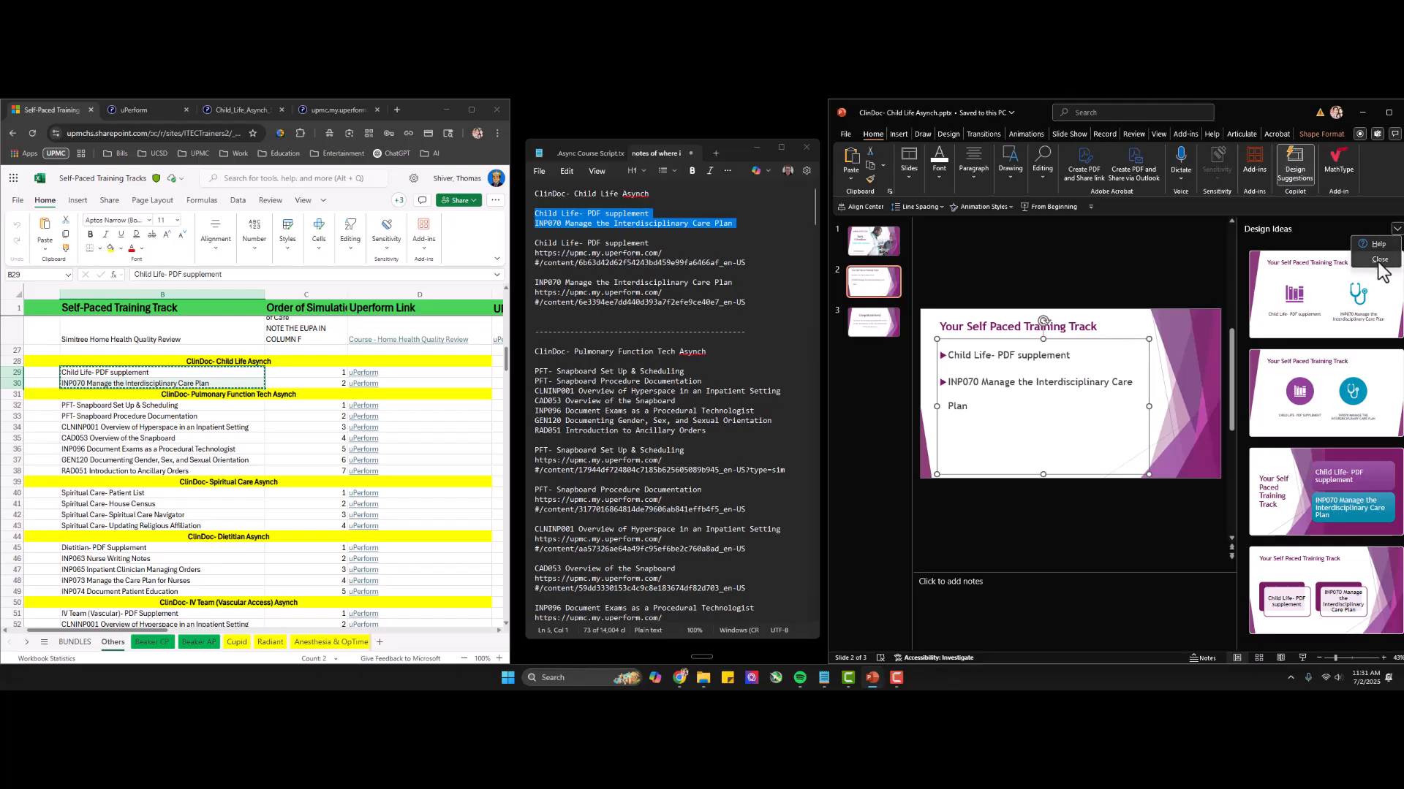
# Close the design suggestions and widen the bulleted text box on slide 2 so the INP070 item fits on one line.
pyautogui.click(1397, 230)
pyautogui.moveTo(1306, 414); pyautogui.dragTo(1351, 411)
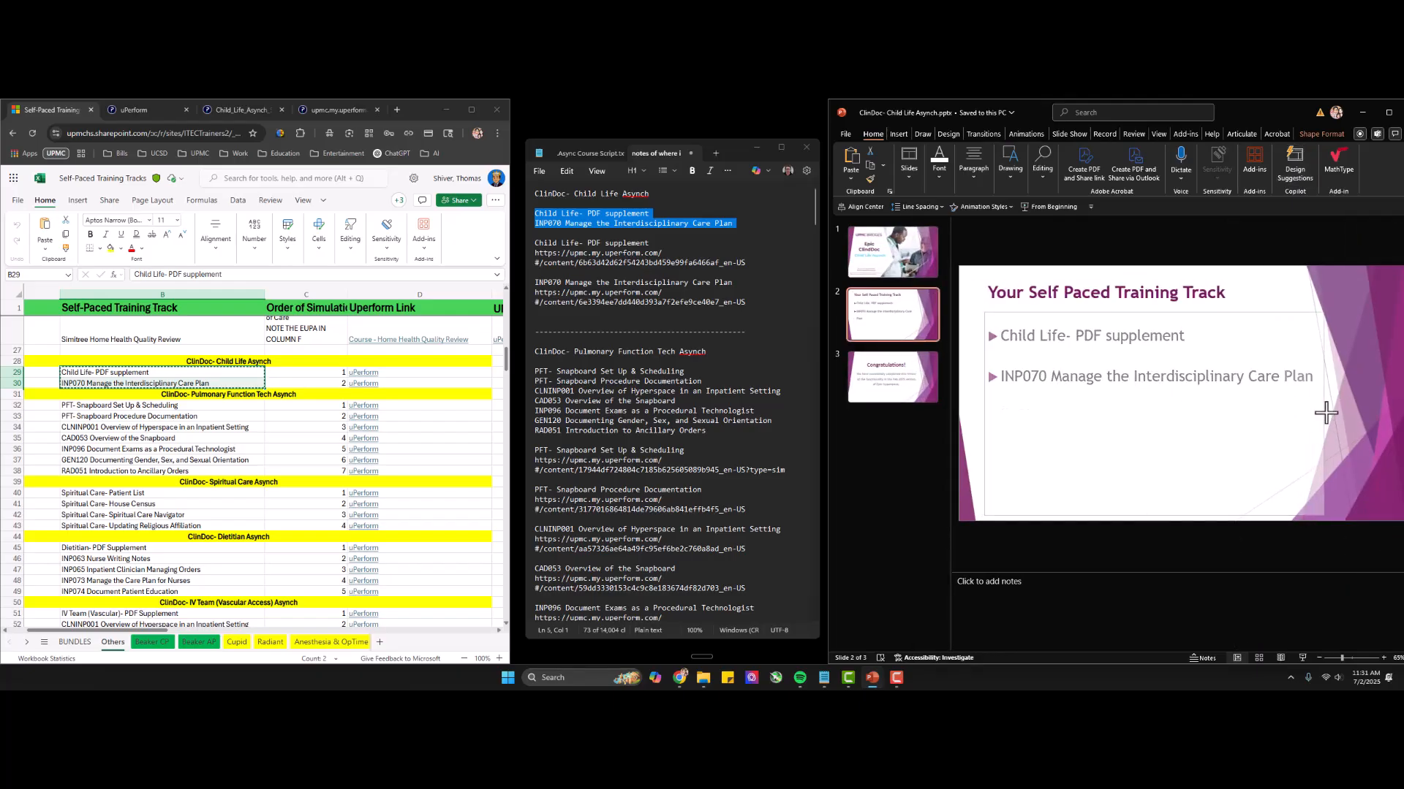
pyautogui.press('Escape')
# Check the Congratulations and title slides, and review the Child Life track heading, items and uPerform links in the spreadsheet.
pyautogui.click(888, 390)
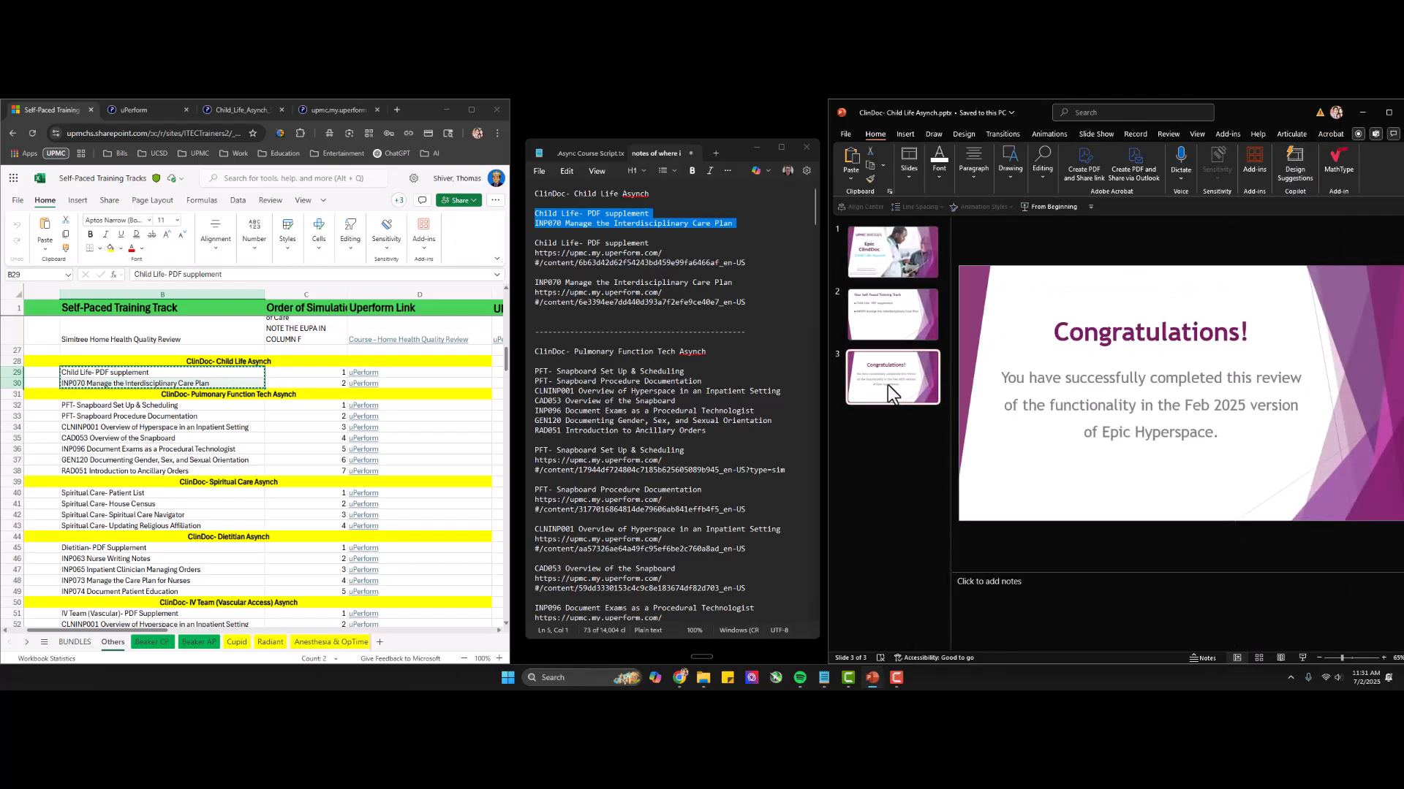
pyautogui.click(892, 263)
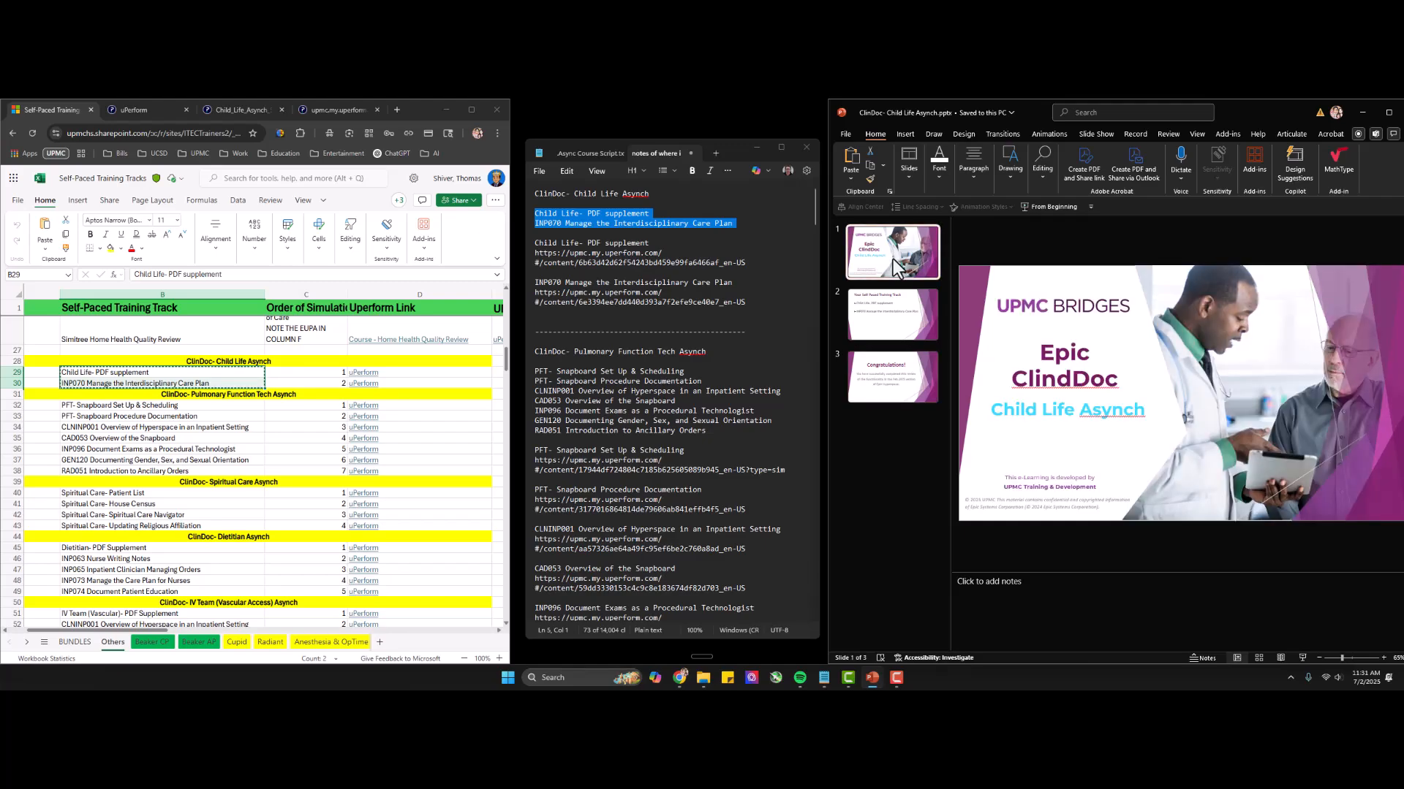
pyautogui.click(218, 361)
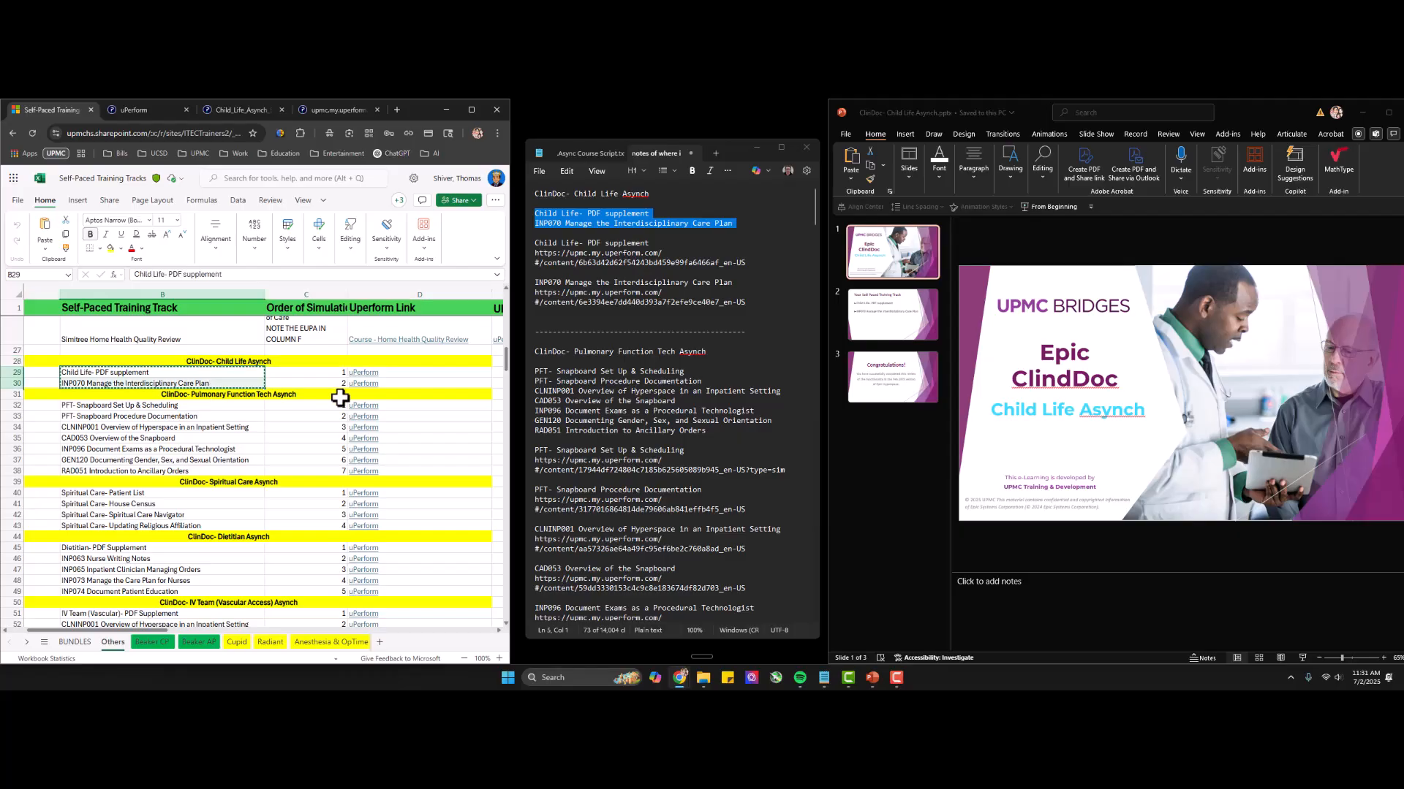
pyautogui.moveTo(417, 370); pyautogui.dragTo(417, 383)
pyautogui.moveTo(247, 374)
pyautogui.mouseDown()
pyautogui.moveTo(244, 361)
pyautogui.moveTo(243, 380)
pyautogui.mouseUp()
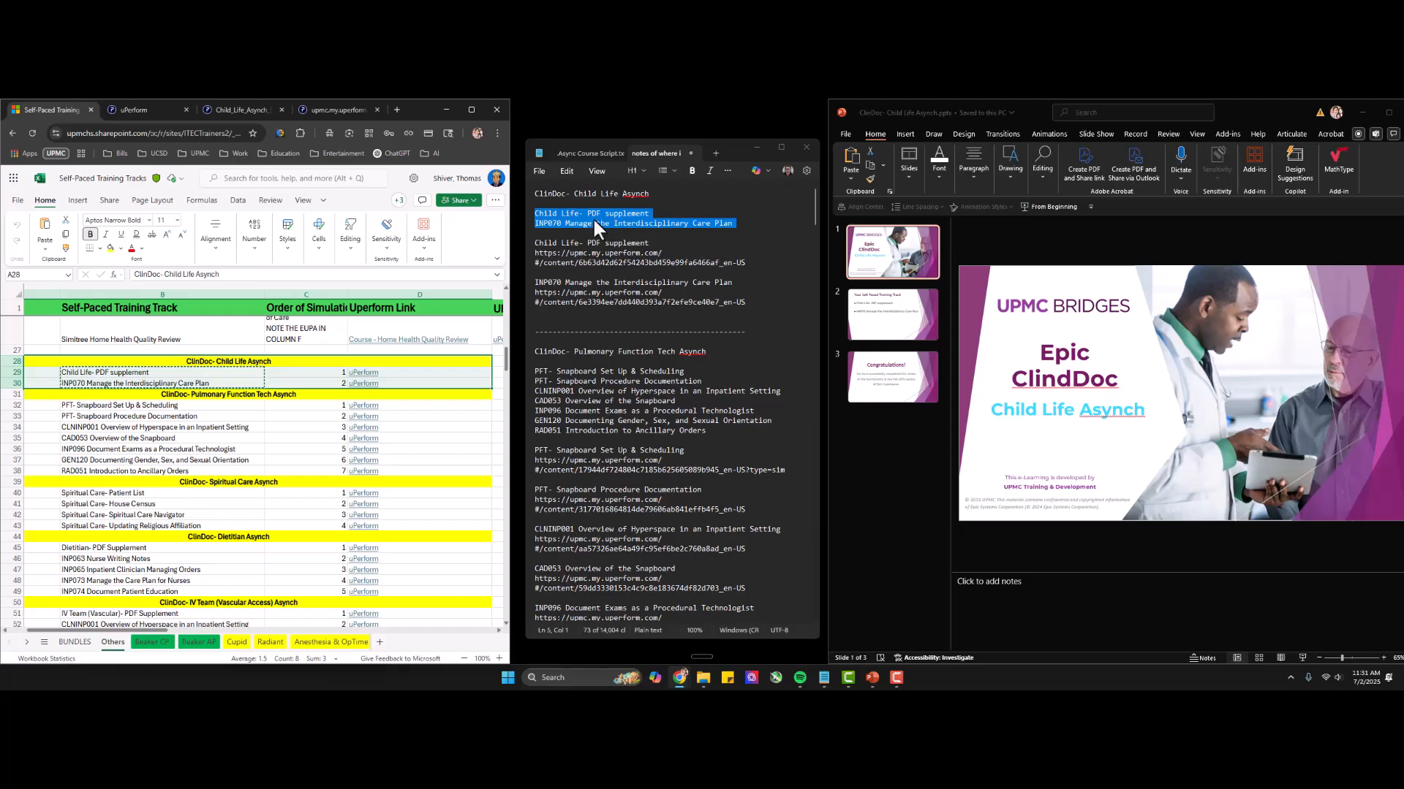
pyautogui.moveTo(411, 373); pyautogui.dragTo(411, 383)
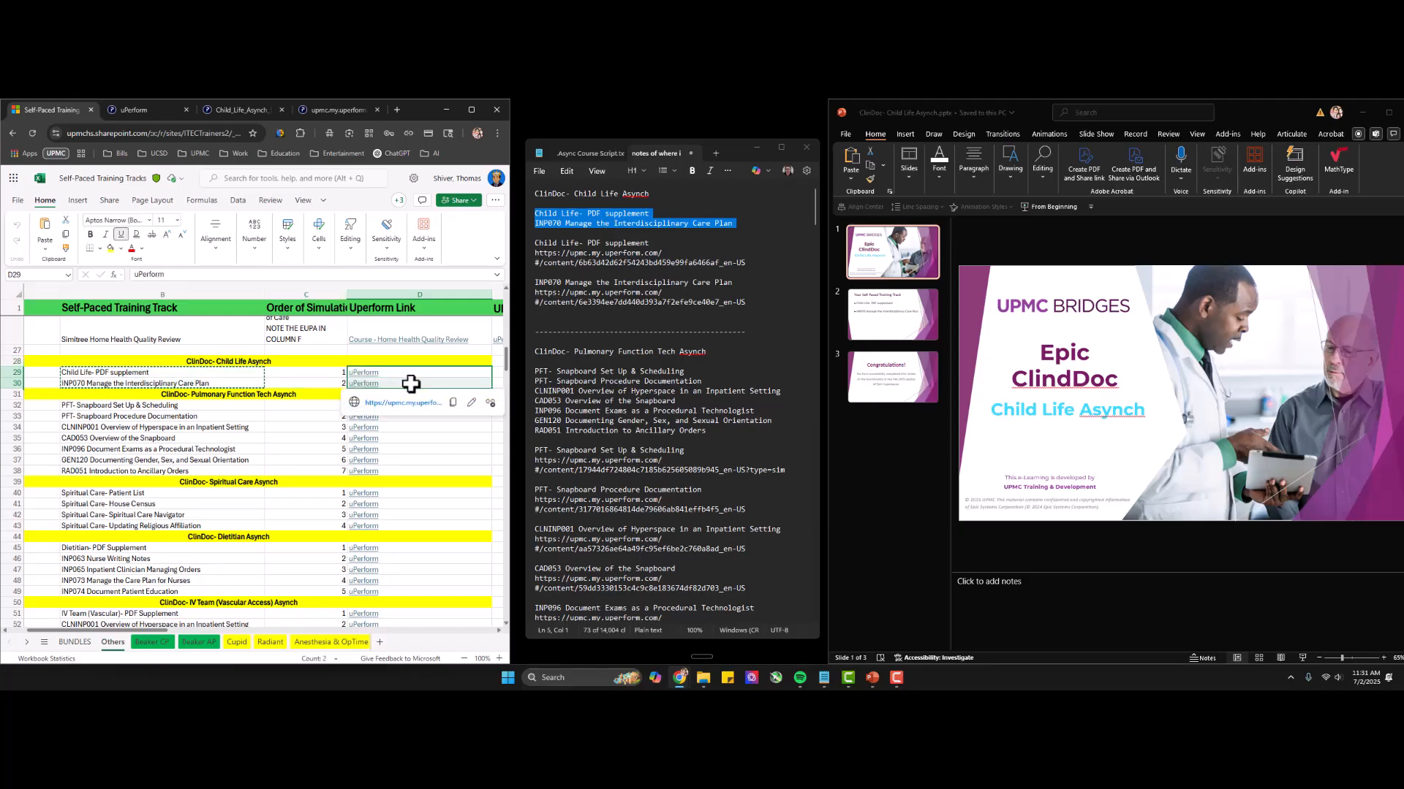
# Review the Child Life heading, item names and links in the notes alongside the training track list on slide 2.
pyautogui.click(637, 245)
pyautogui.doubleClick(614, 258)
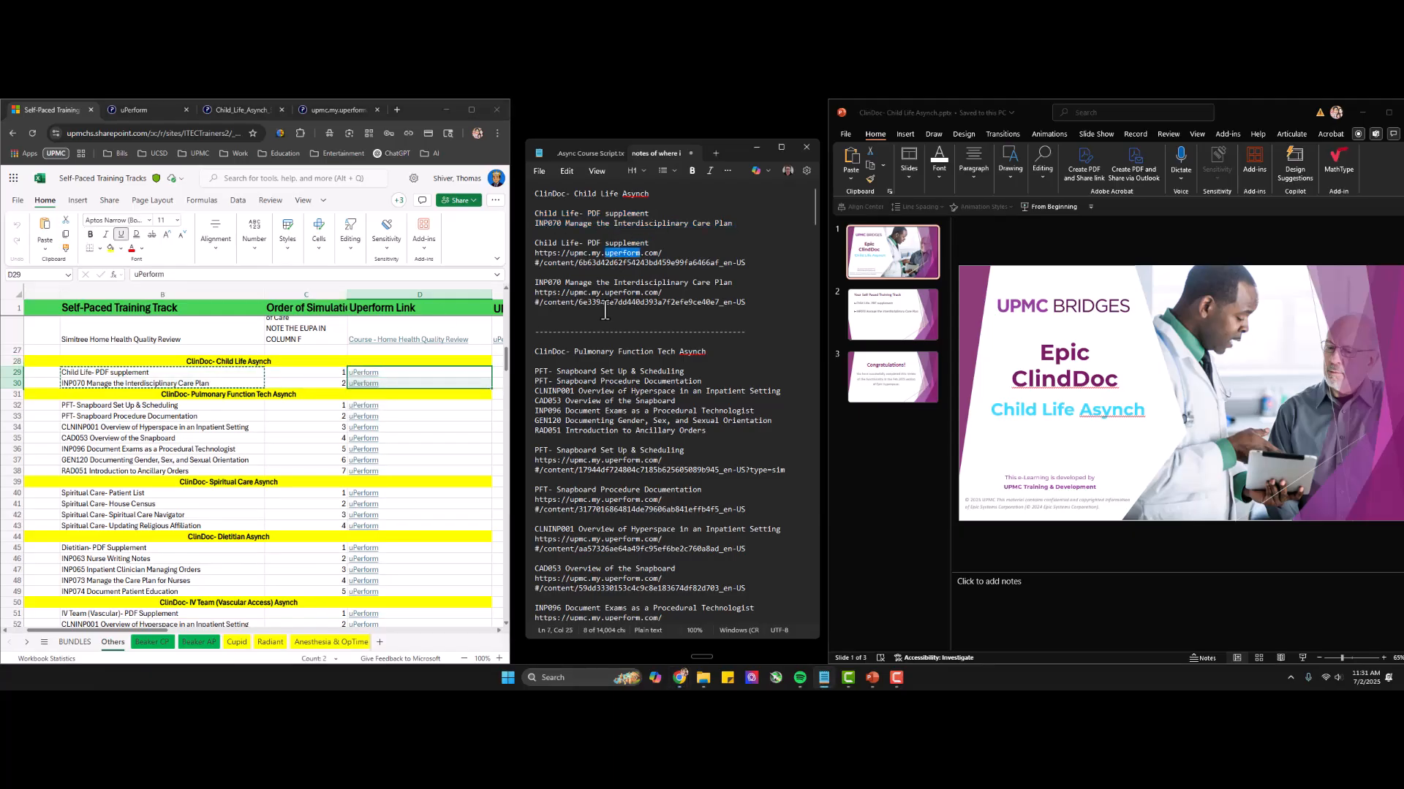
pyautogui.doubleClick(605, 311)
pyautogui.moveTo(777, 302); pyautogui.dragTo(536, 191)
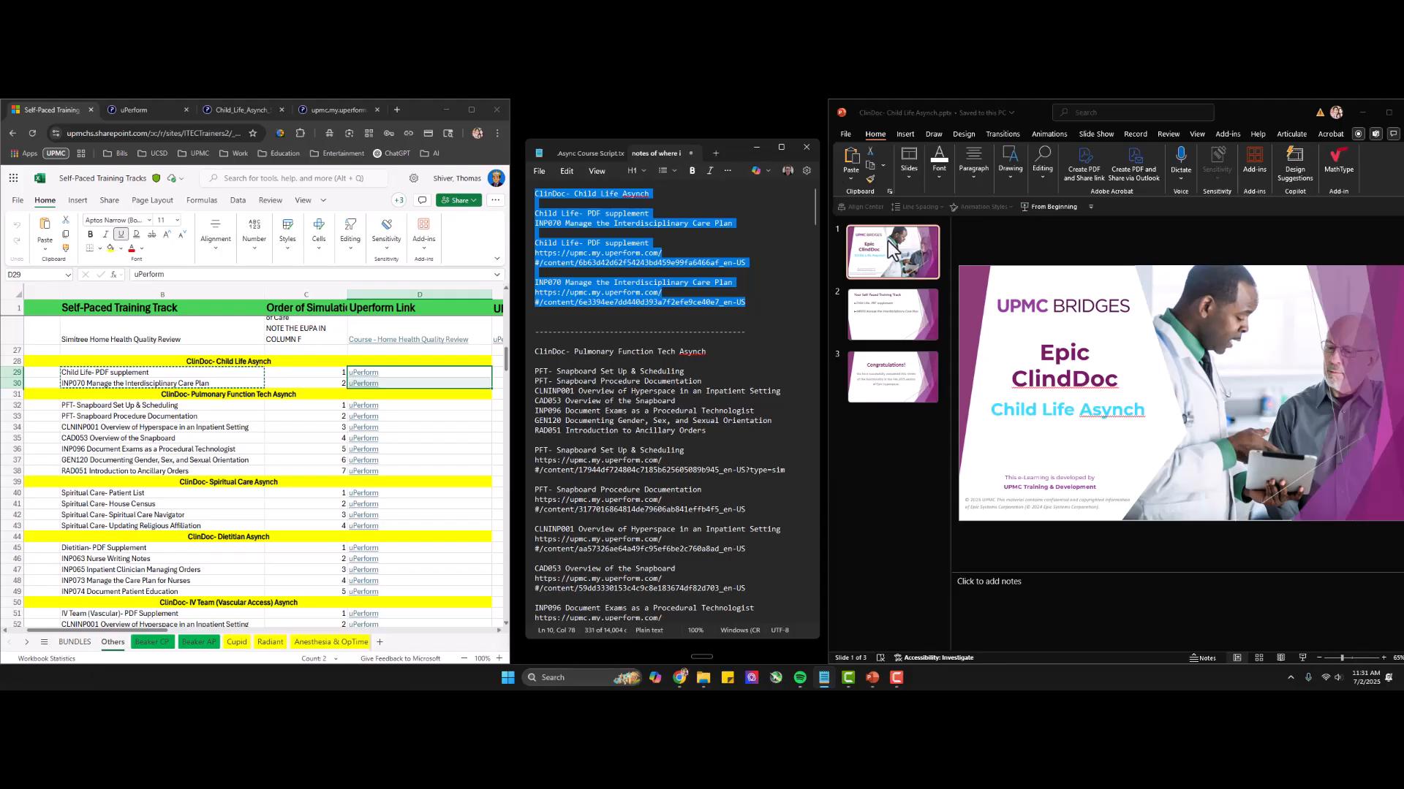
pyautogui.tripleClick(594, 194)
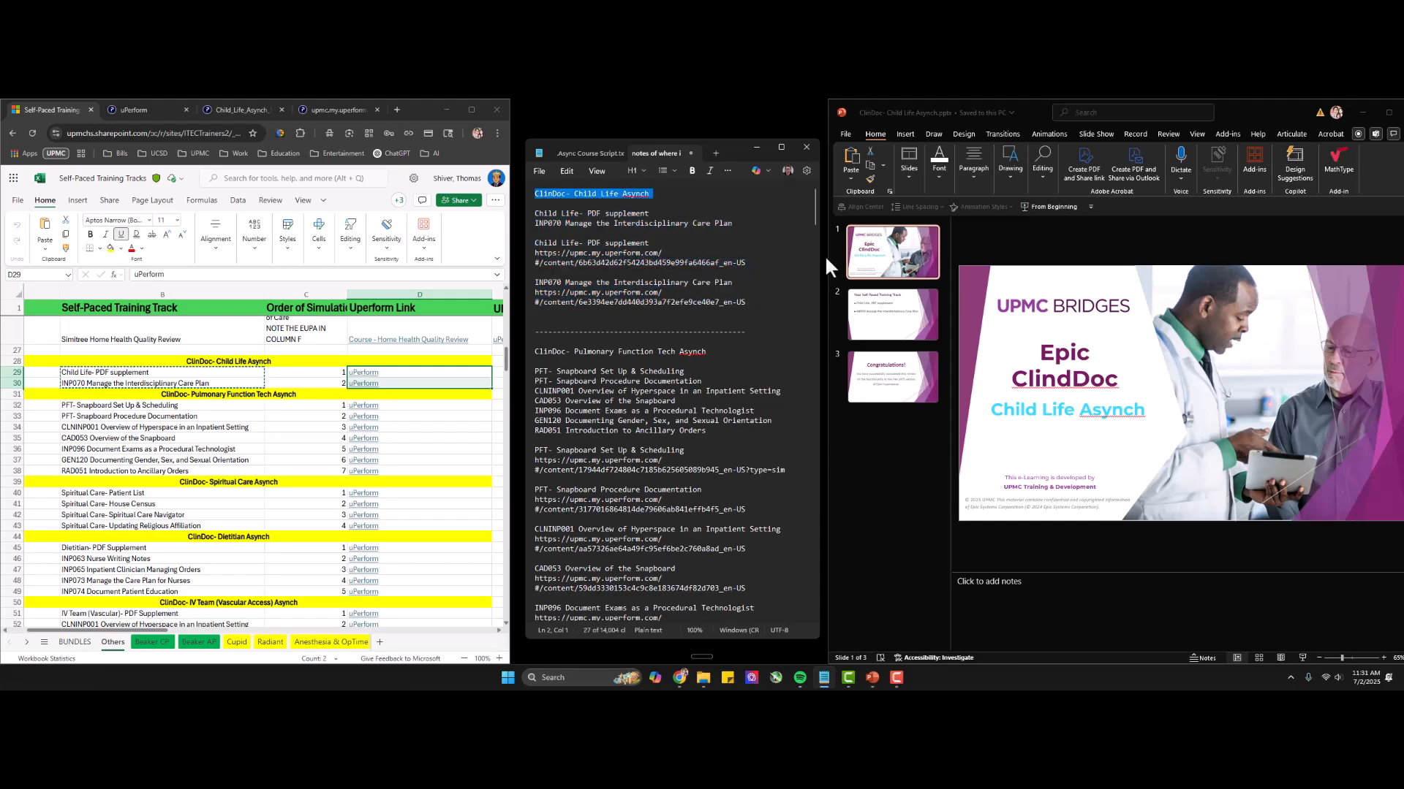
pyautogui.click(905, 319)
pyautogui.click(901, 310)
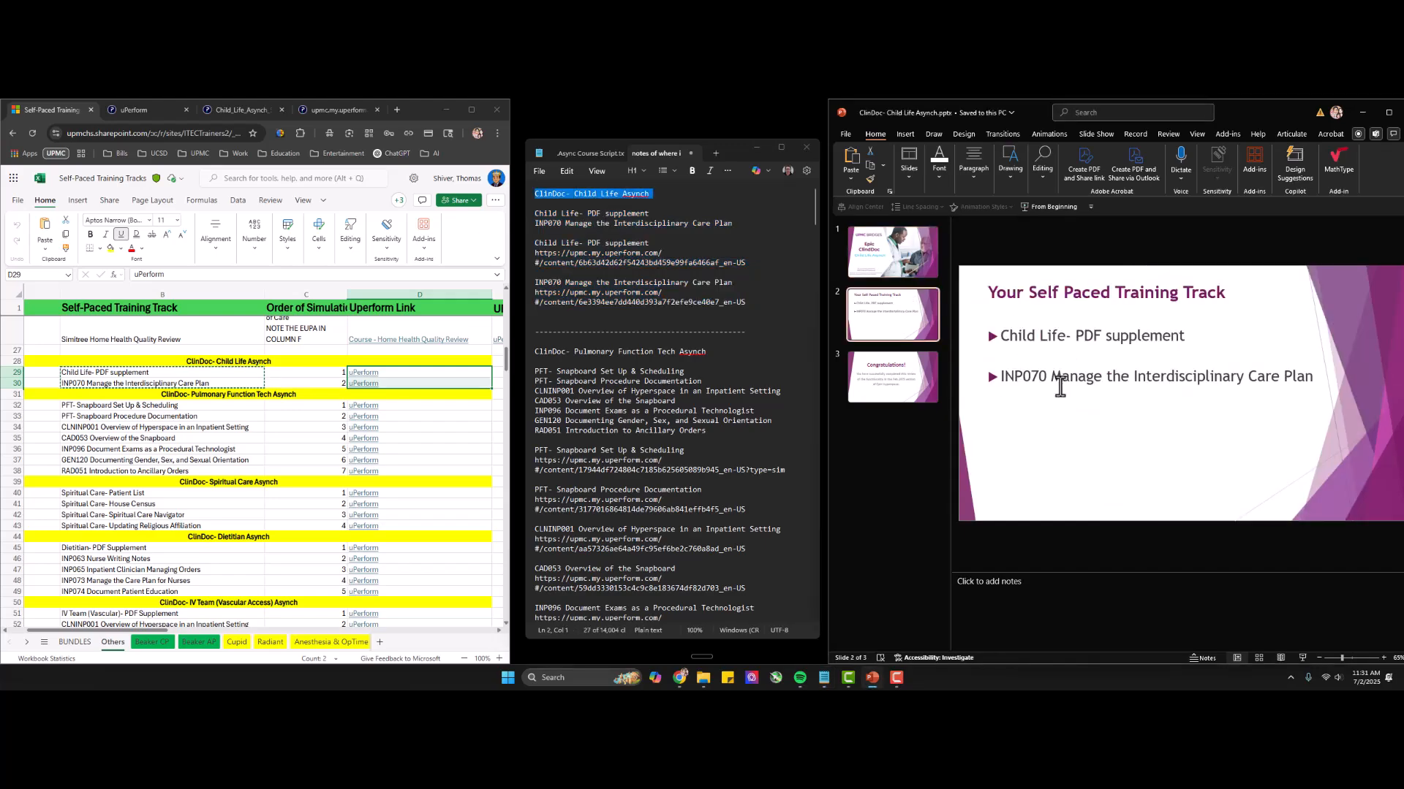
# Go back to the presentation's title slide and save the Child Life PowerPoint.
pyautogui.click(590, 214)
pyautogui.tripleClick(590, 214)
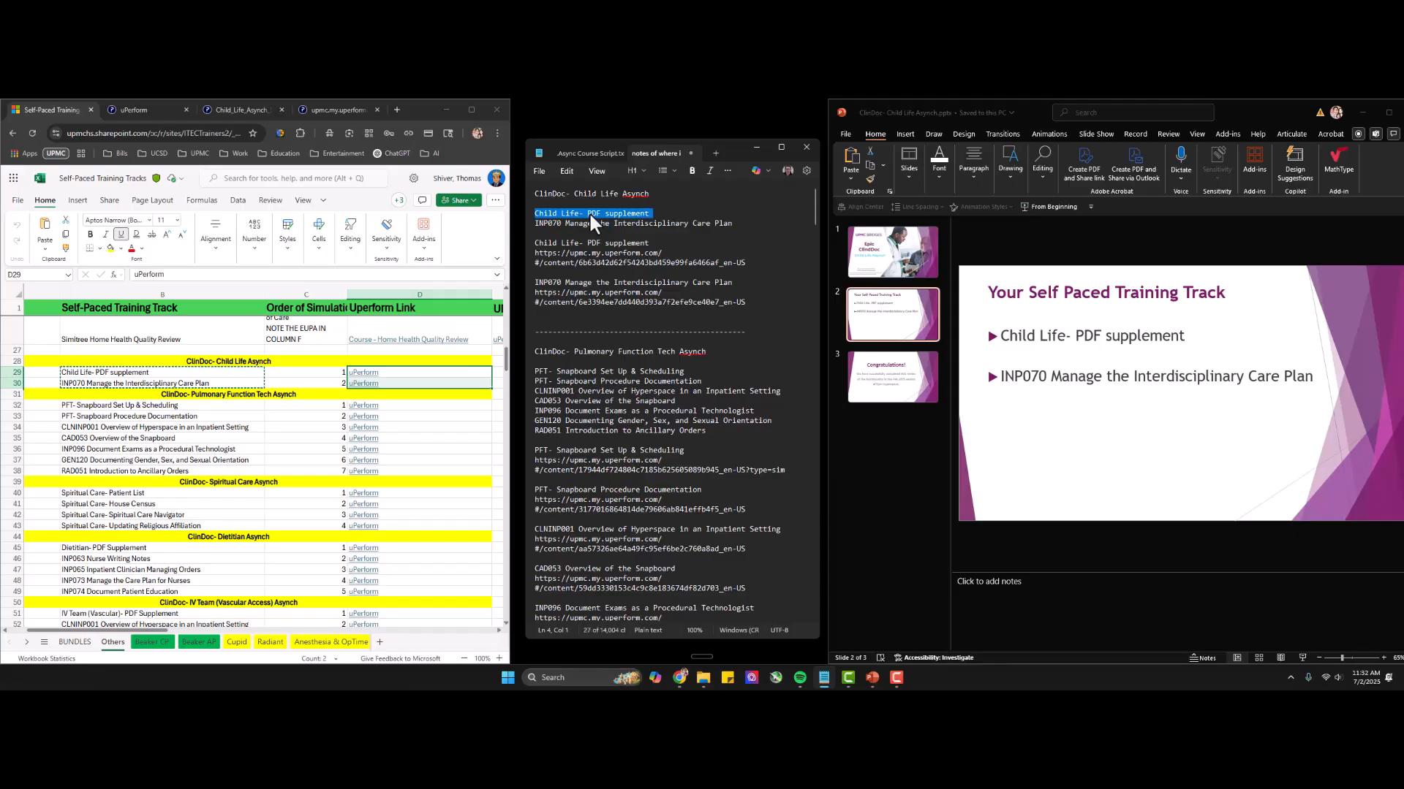
pyautogui.click(892, 252)
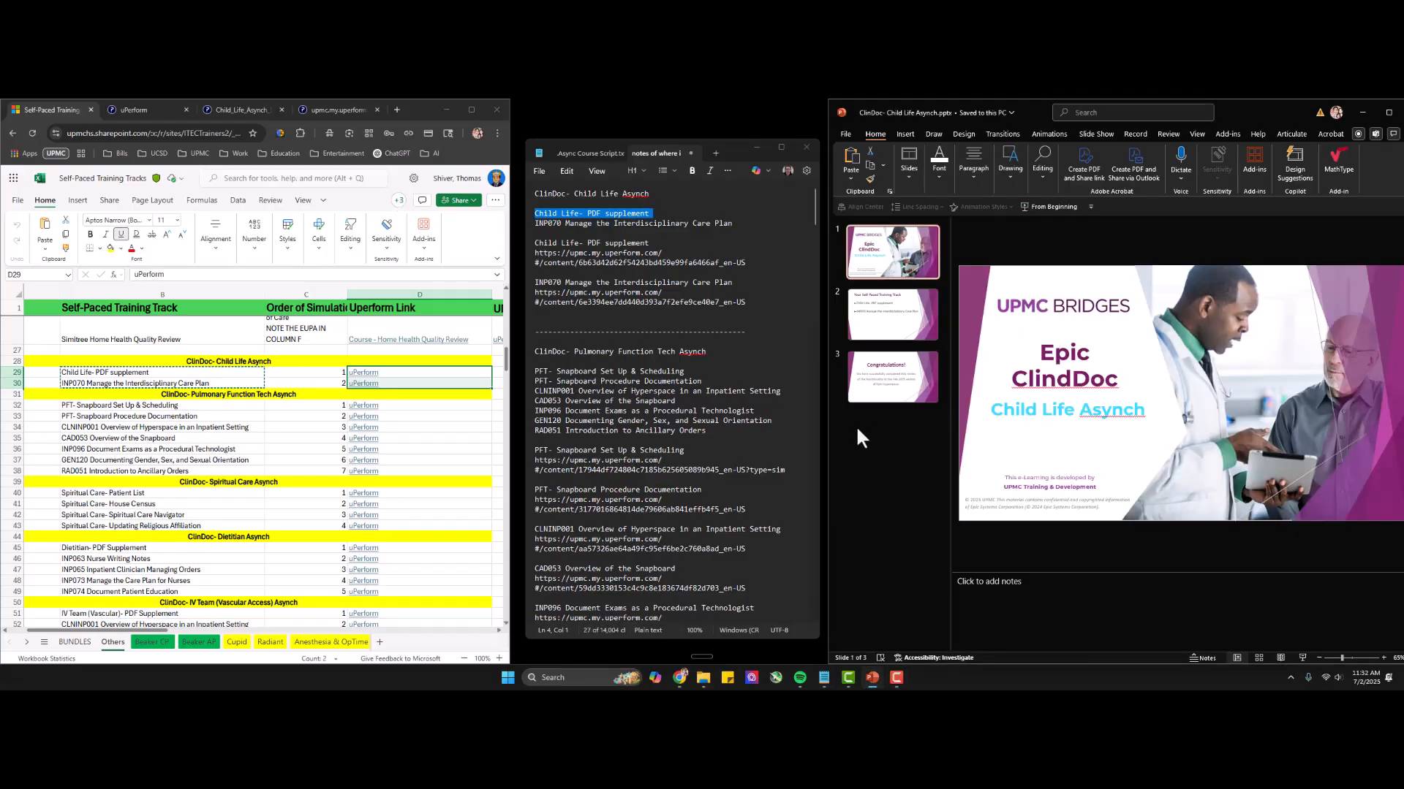
pyautogui.hotkey('ctrl', 's')
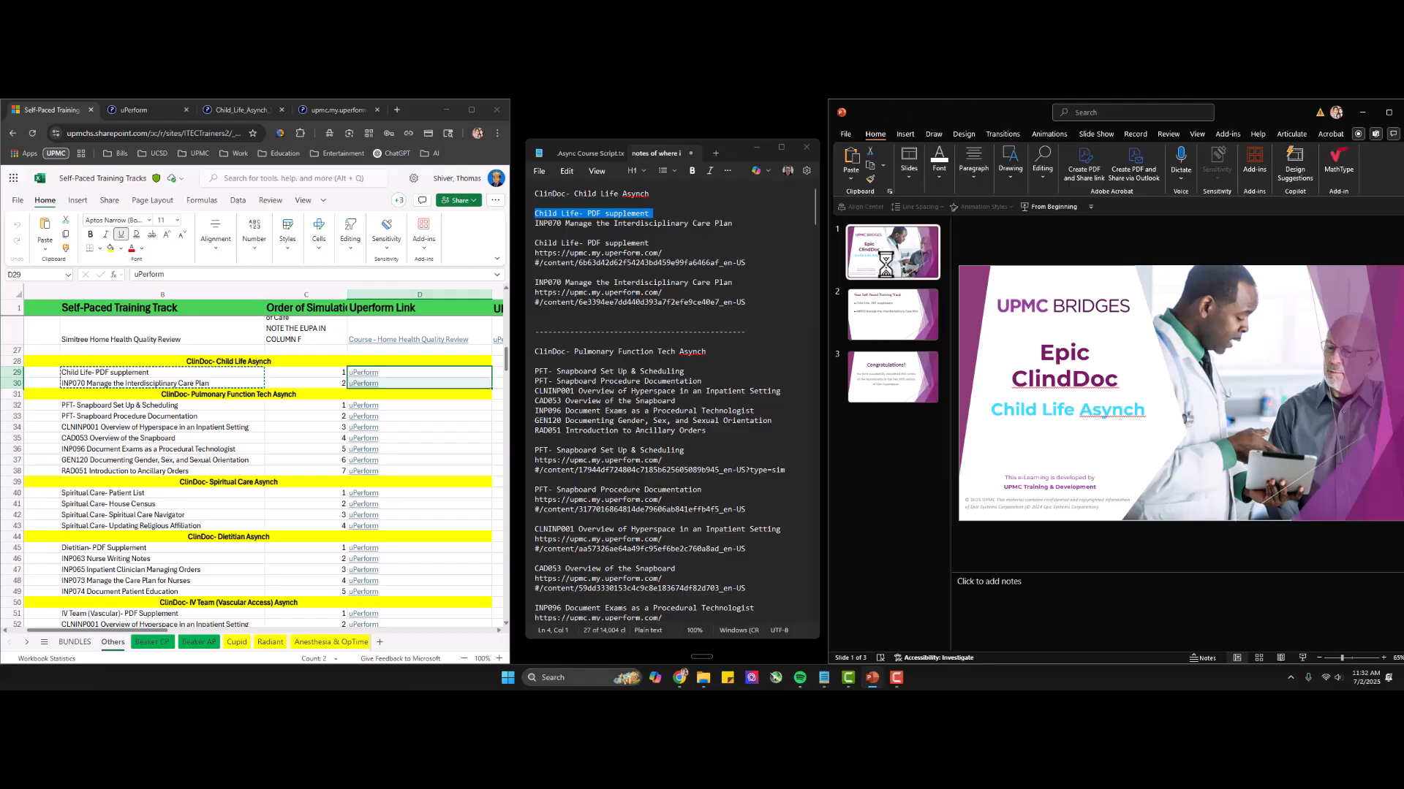
# Open the uPerform desktop editor and arrange its window beside the notes window.
pyautogui.press('super')
pyautogui.write('uperform')
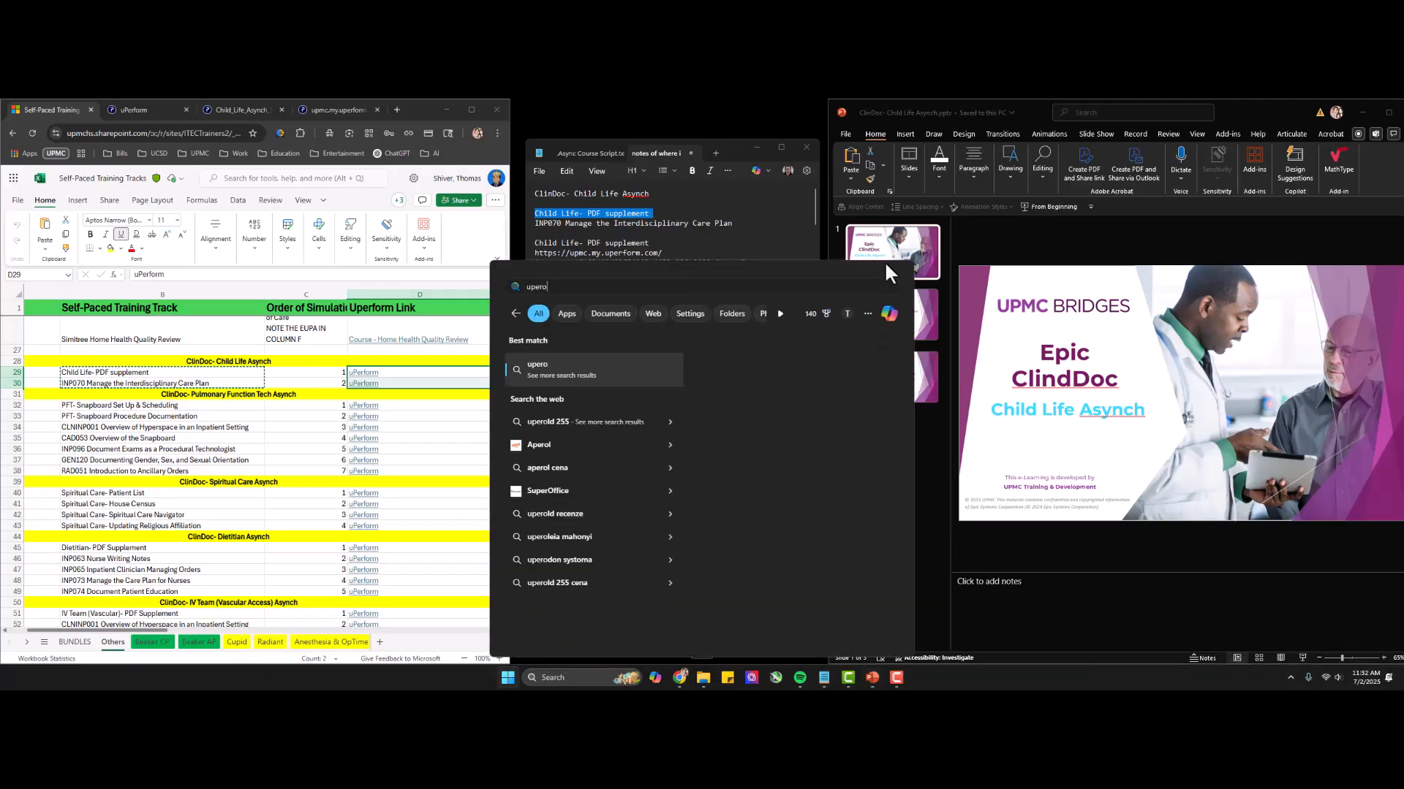
pyautogui.press('Return')
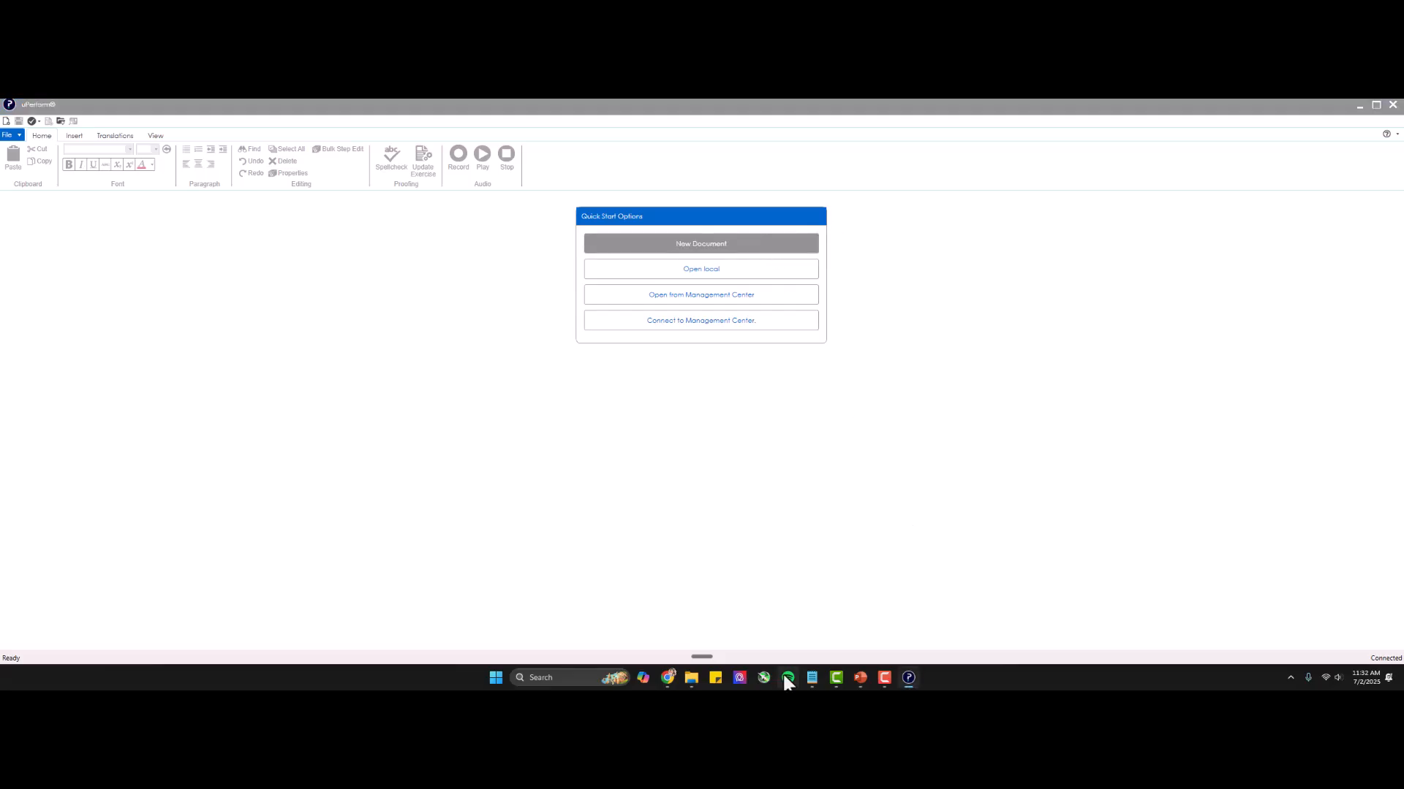
pyautogui.click(702, 243)
pyautogui.click(847, 246)
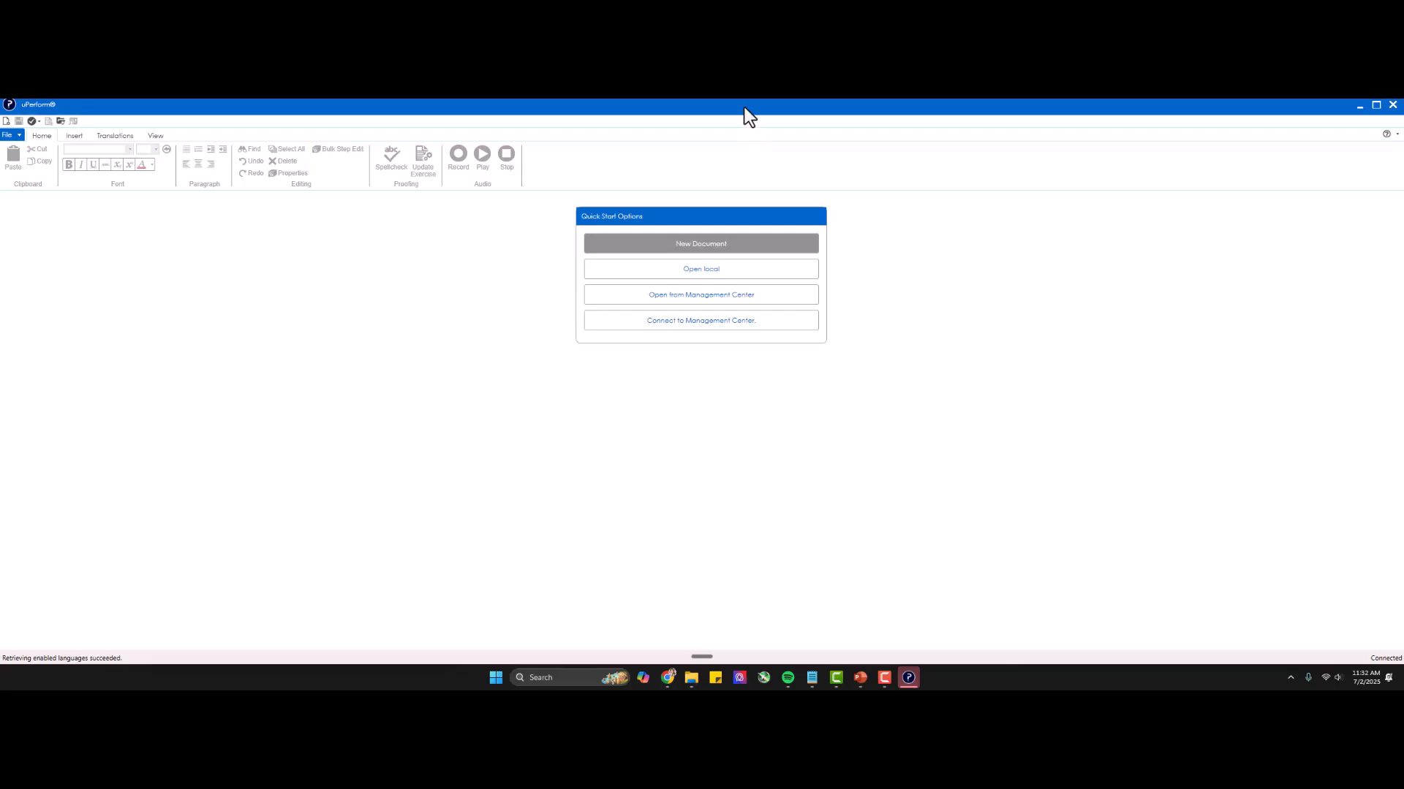
pyautogui.moveTo(745, 107); pyautogui.dragTo(1401, 294)
pyautogui.moveTo(1150, 297); pyautogui.dragTo(605, 125)
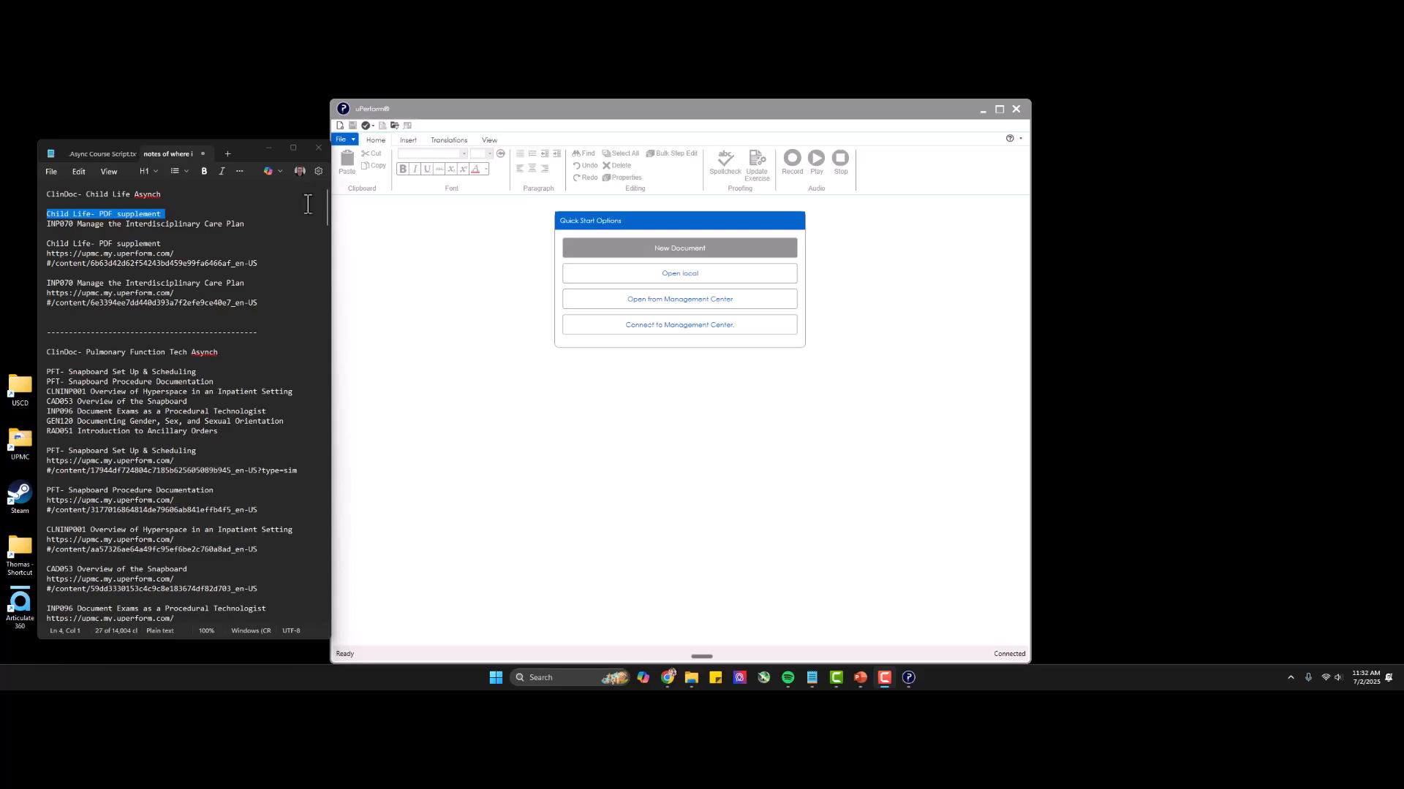
pyautogui.moveTo(248, 147); pyautogui.dragTo(244, 148)
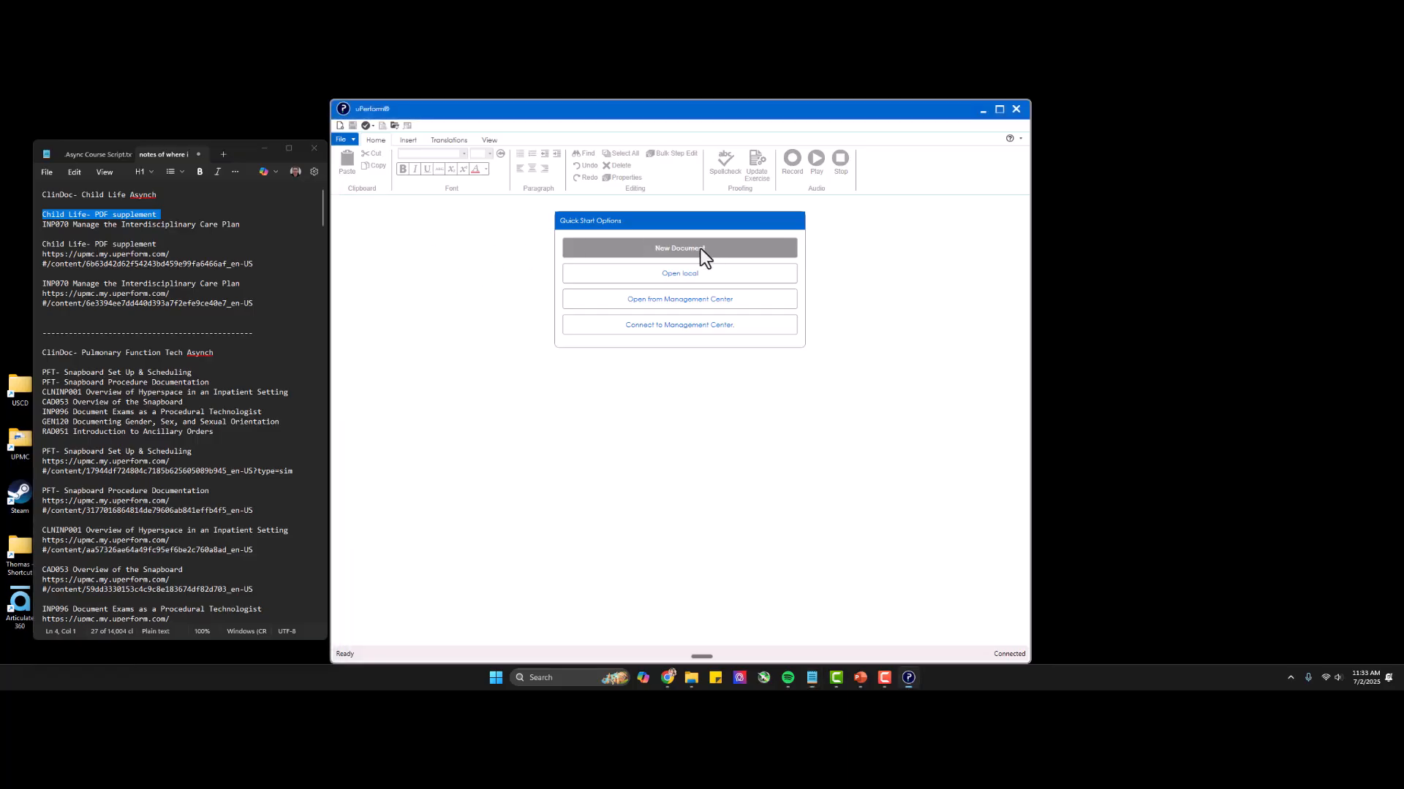
# Name the new Epic course "ClinDoc- Child Life Asynch" using the heading from the notes, and decline creating a new folder.
pyautogui.doubleClick(100, 194)
pyautogui.tripleClick(101, 195)
pyautogui.hotkey('ctrl', 'c')
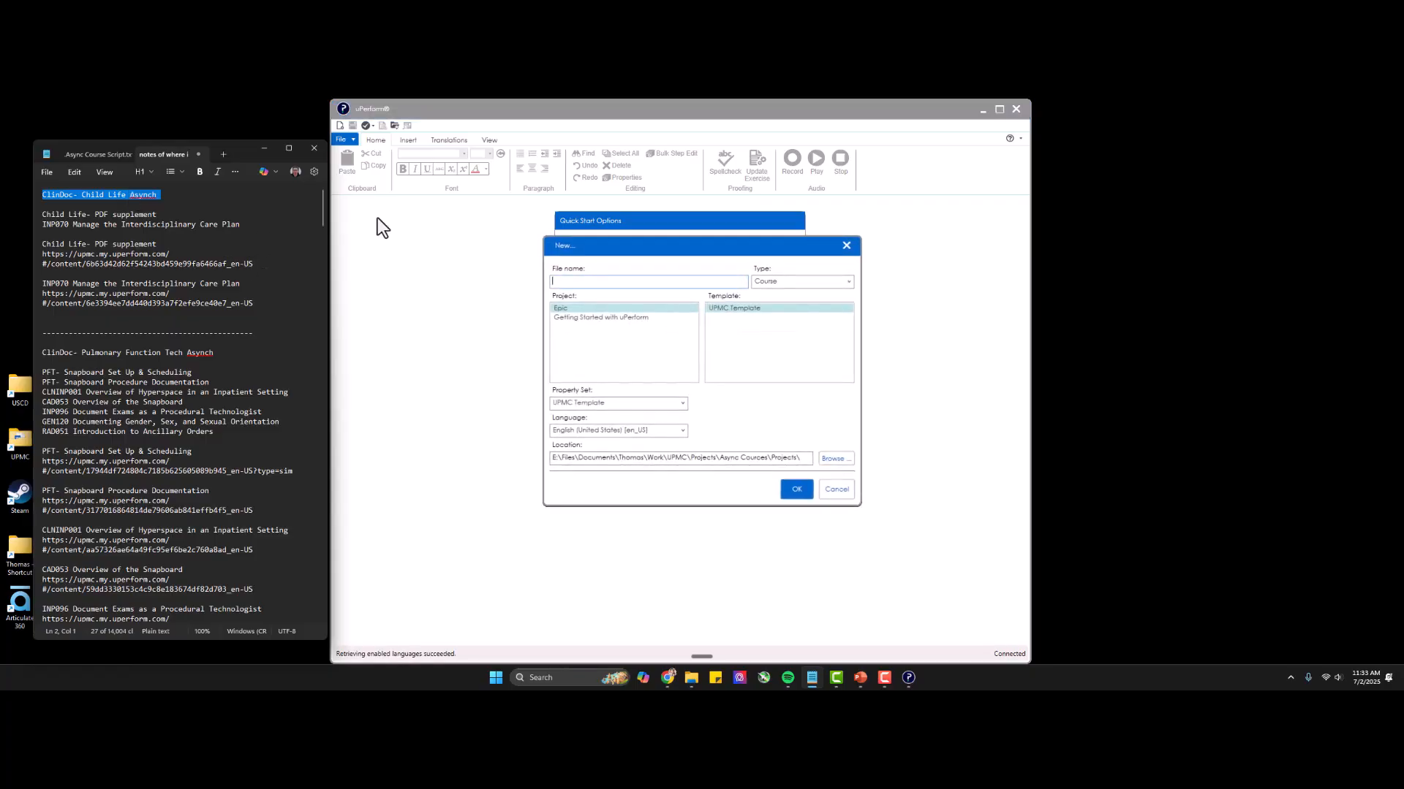
pyautogui.click(601, 282)
pyautogui.hotkey('ctrl', 'v')
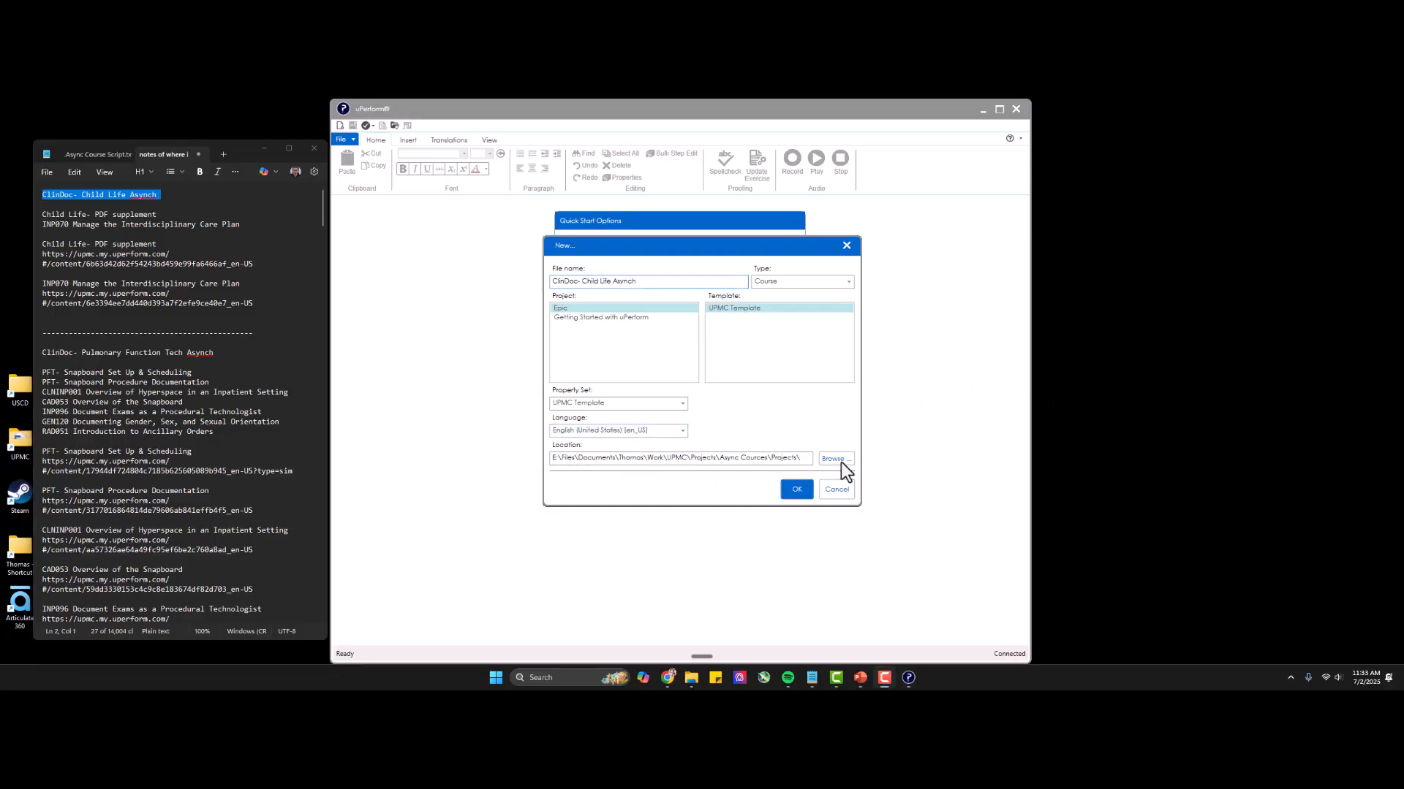
pyautogui.click(791, 500)
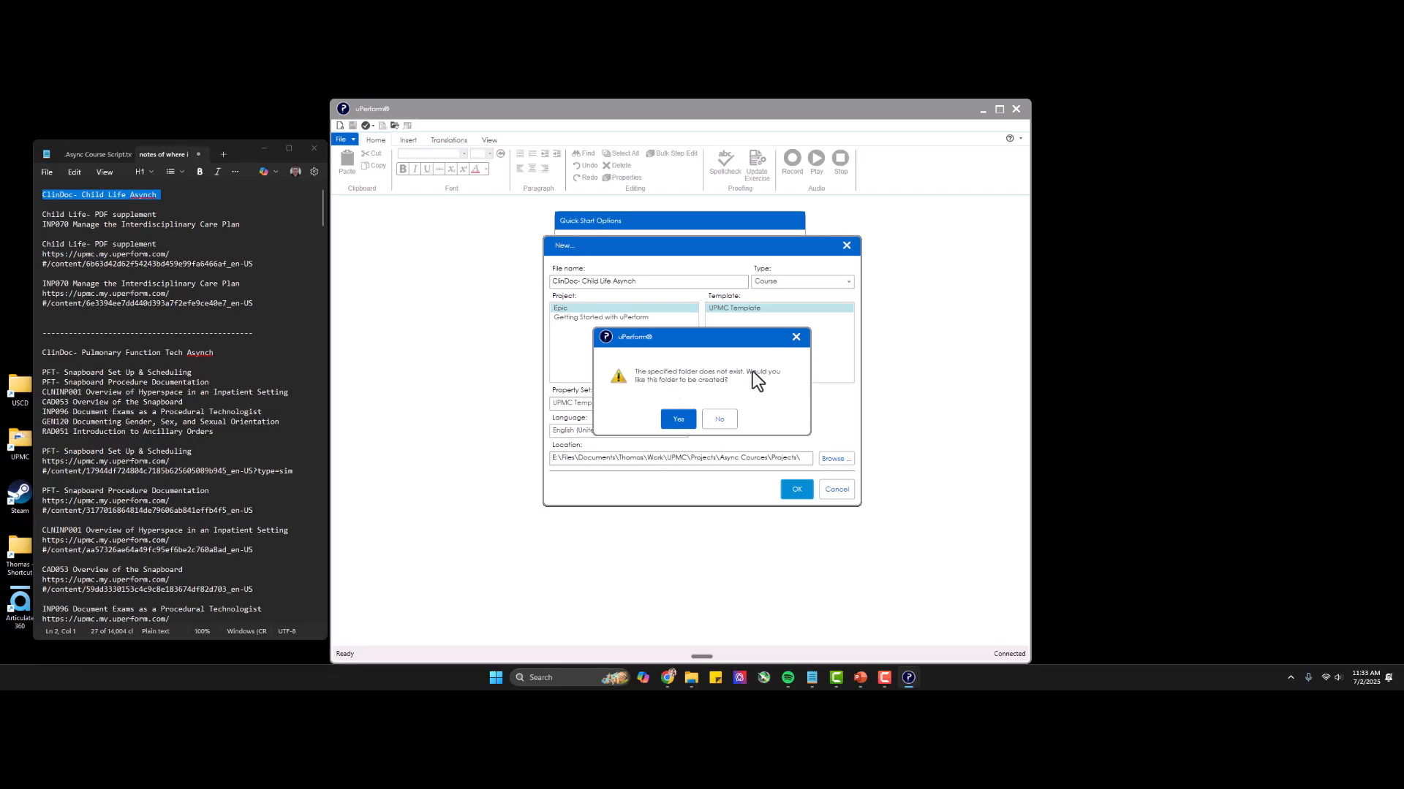
pyautogui.click(724, 422)
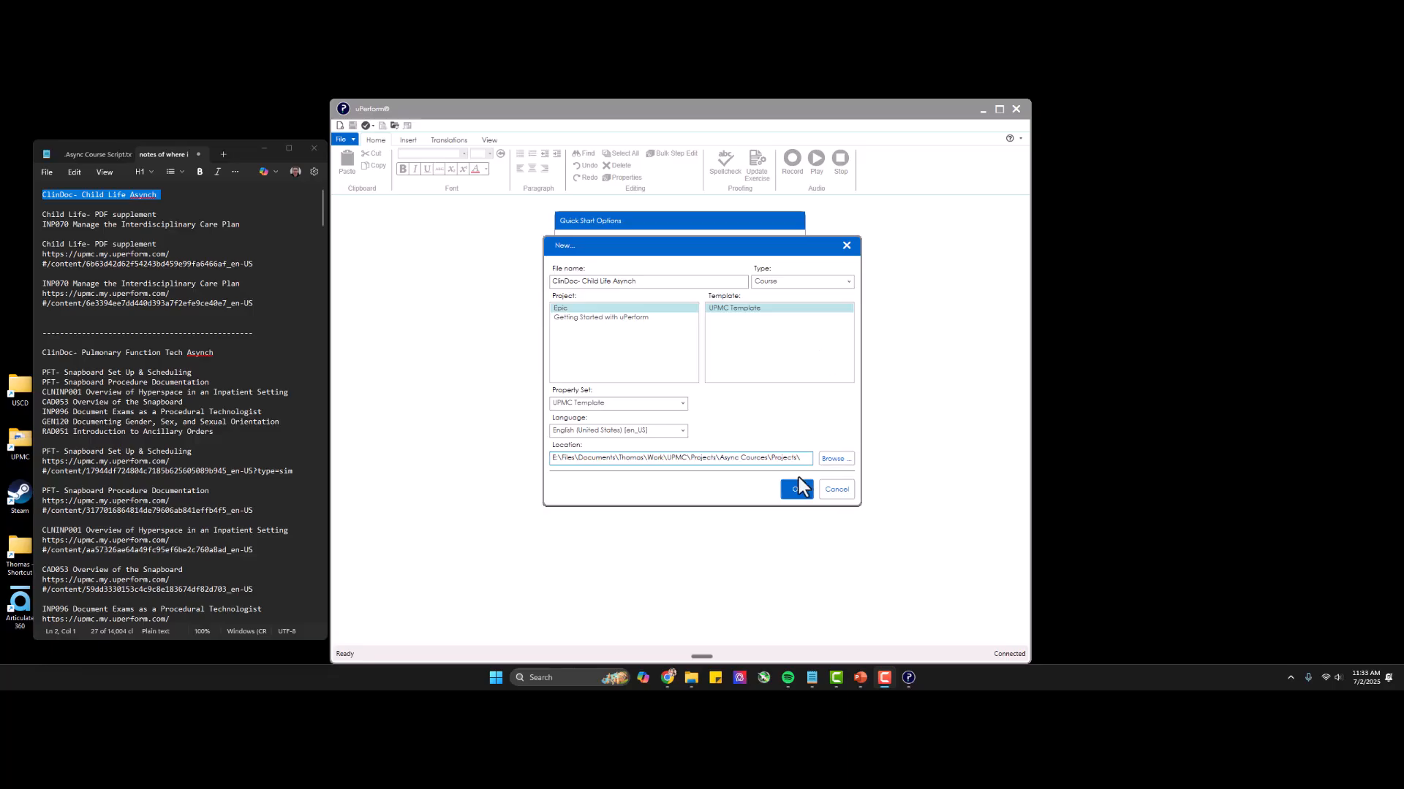
pyautogui.click(756, 459)
pyautogui.click(756, 458)
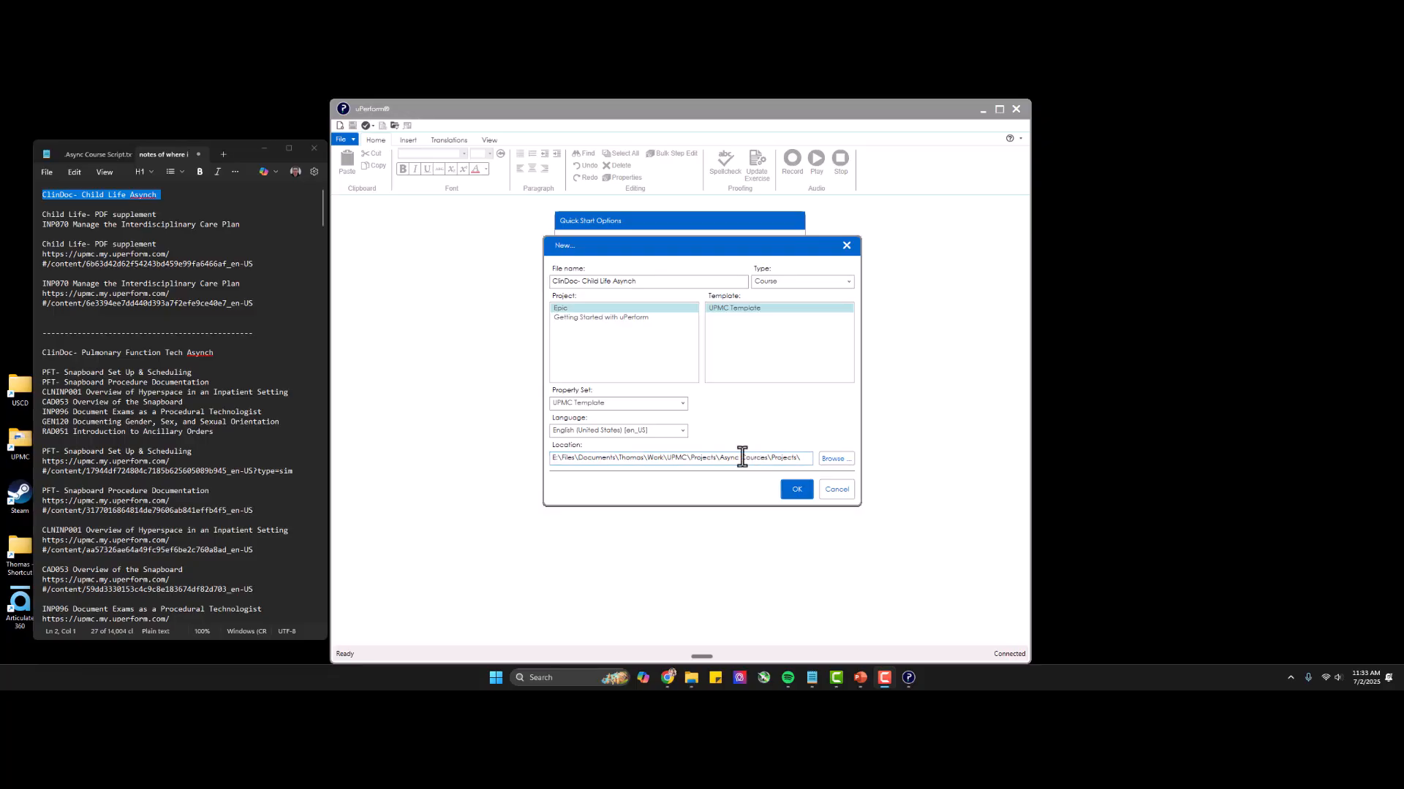
pyautogui.click(835, 461)
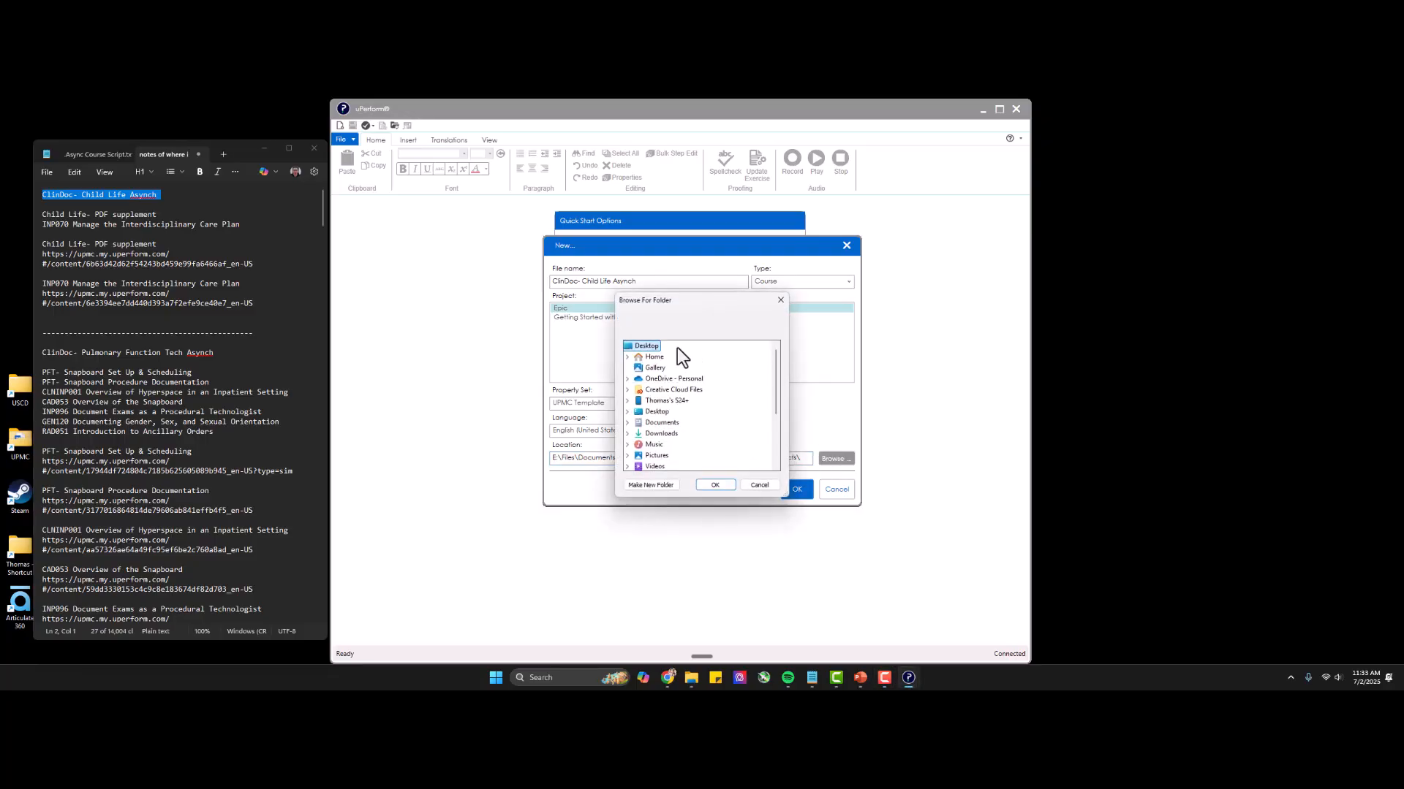
pyautogui.click(759, 487)
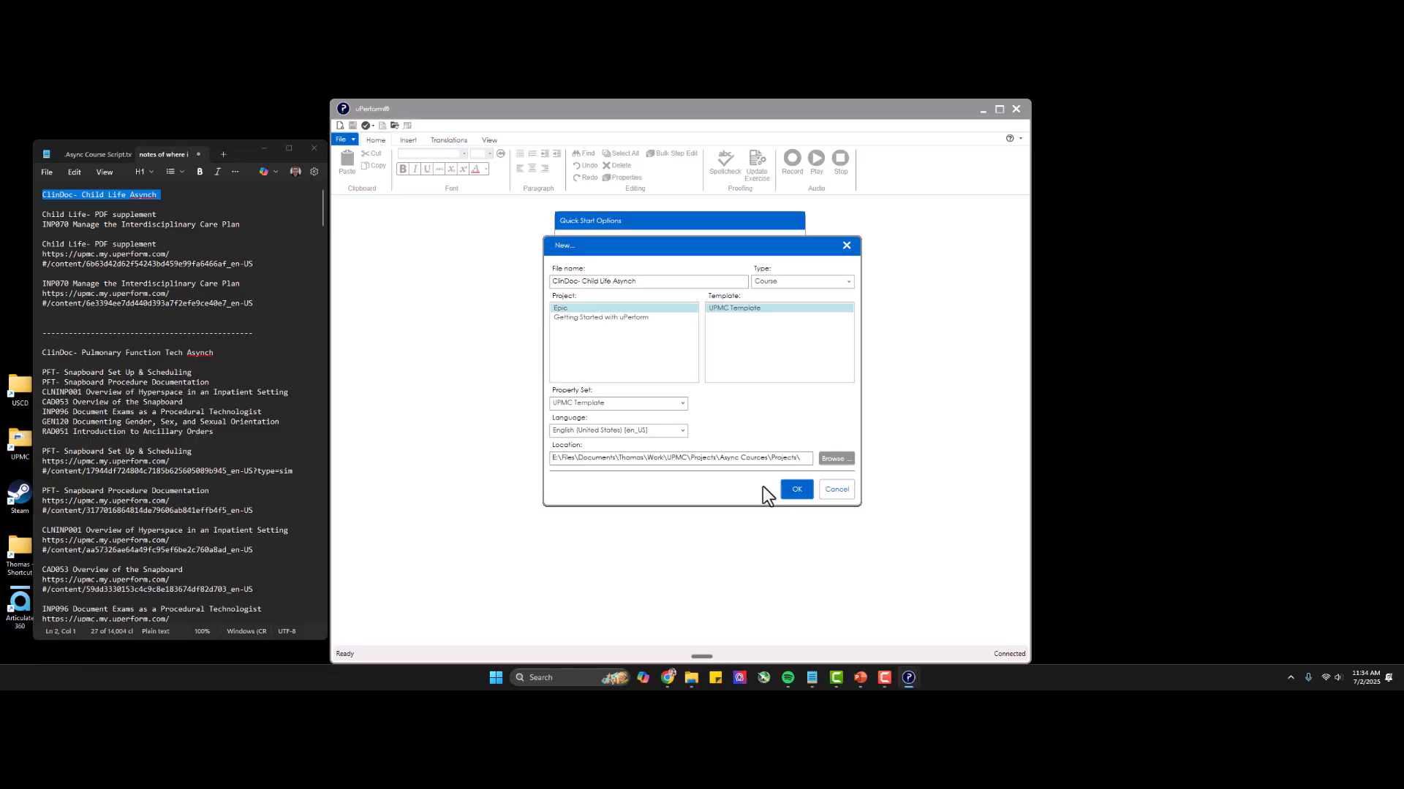
# Copy the address of the Async Courses\Projects folder from File Explorer and set it as the new course's location.
pyautogui.click(691, 679)
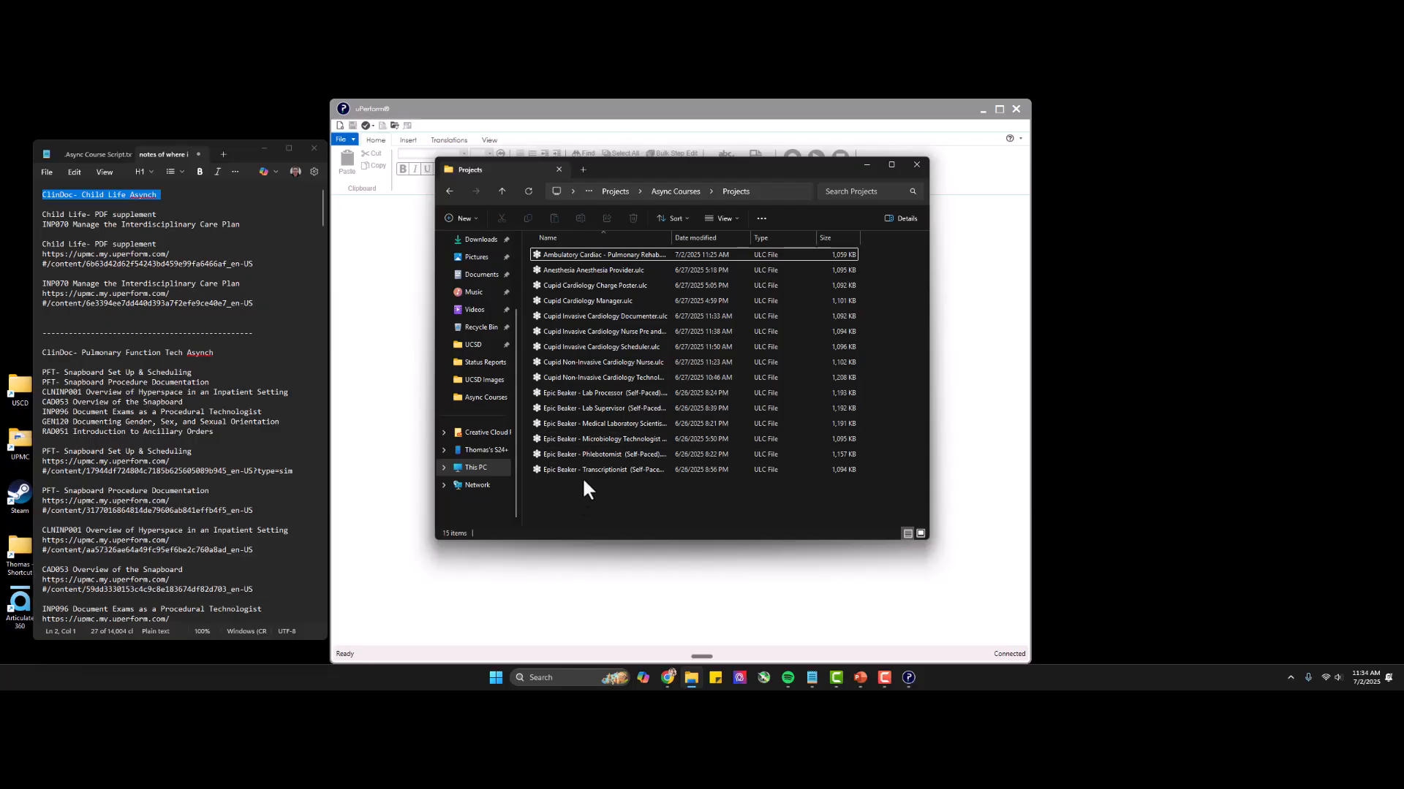
pyautogui.rightClick(787, 187)
pyautogui.click(827, 218)
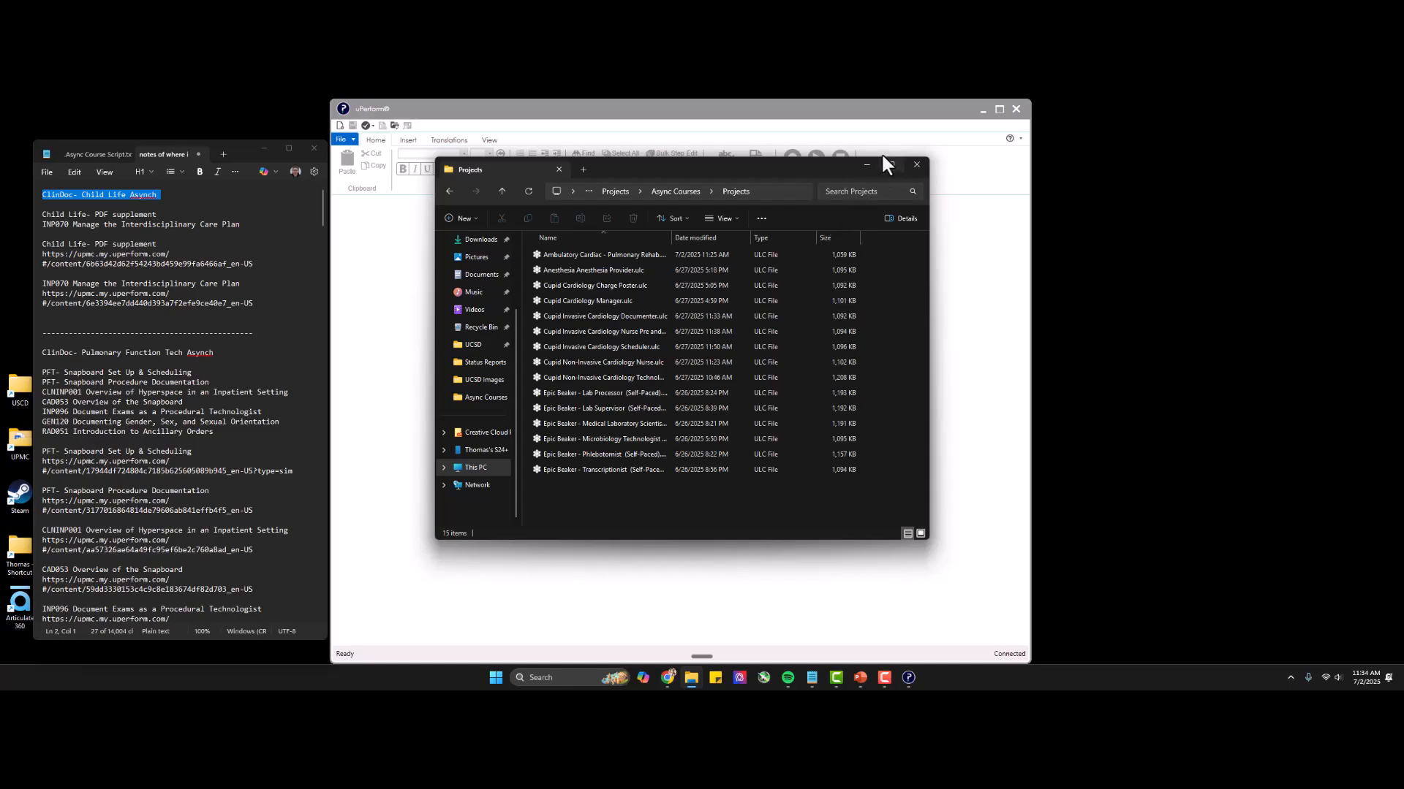
pyautogui.click(867, 164)
pyautogui.tripleClick(751, 458)
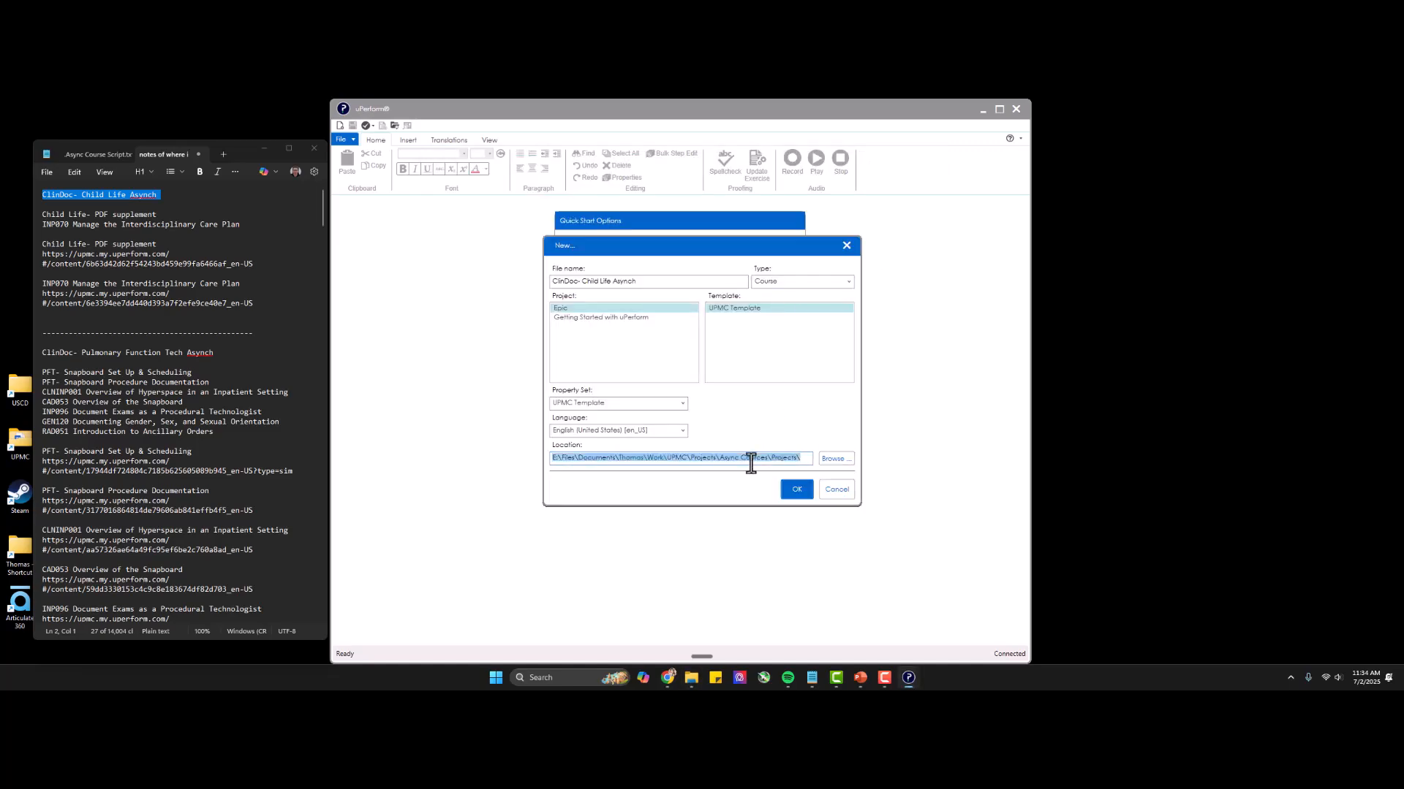
pyautogui.hotkey('ctrl', 'v')
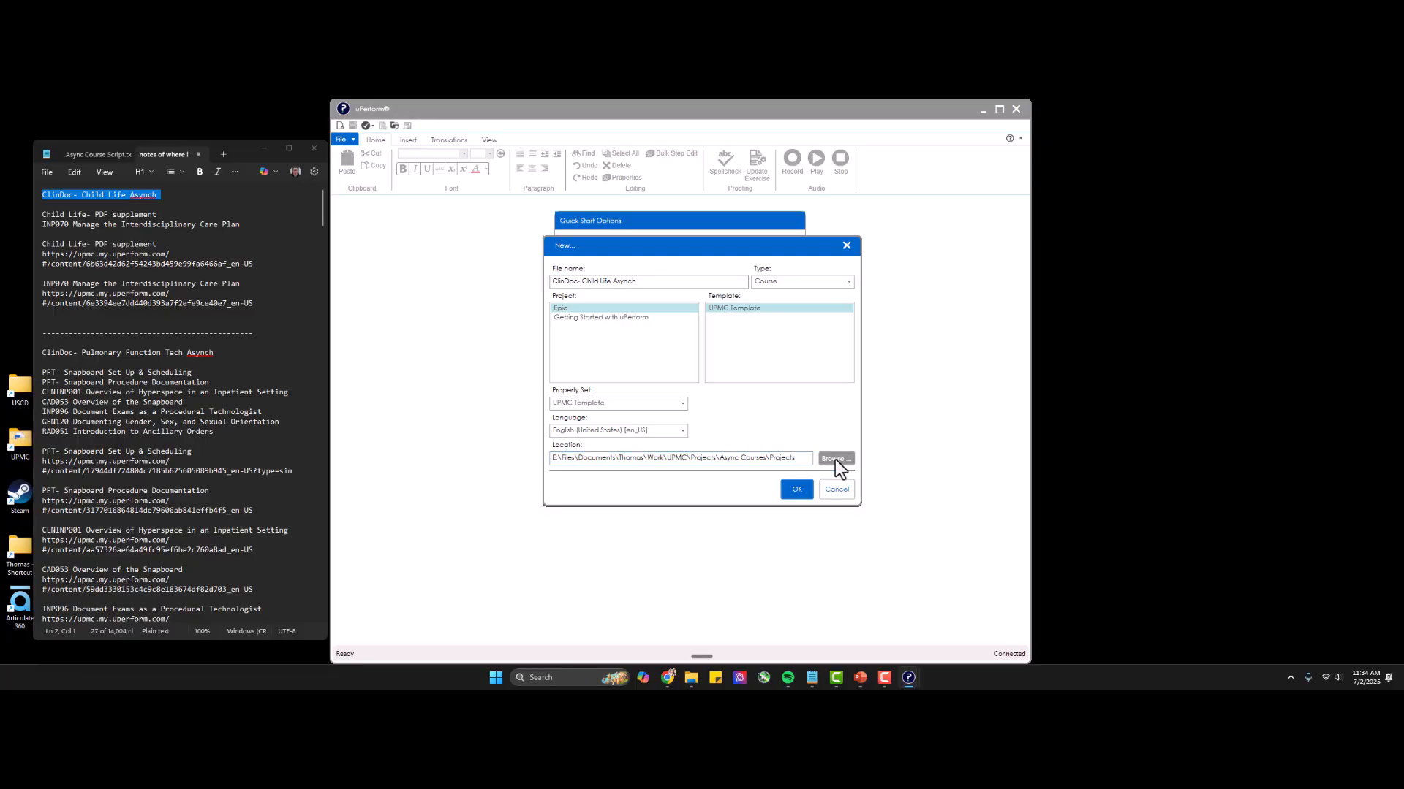
# Create the course, overwriting the local simulation skin with the server version and using the Full stencil for the introduction page.
pyautogui.click(835, 459)
pyautogui.click(759, 485)
pyautogui.press('Return')
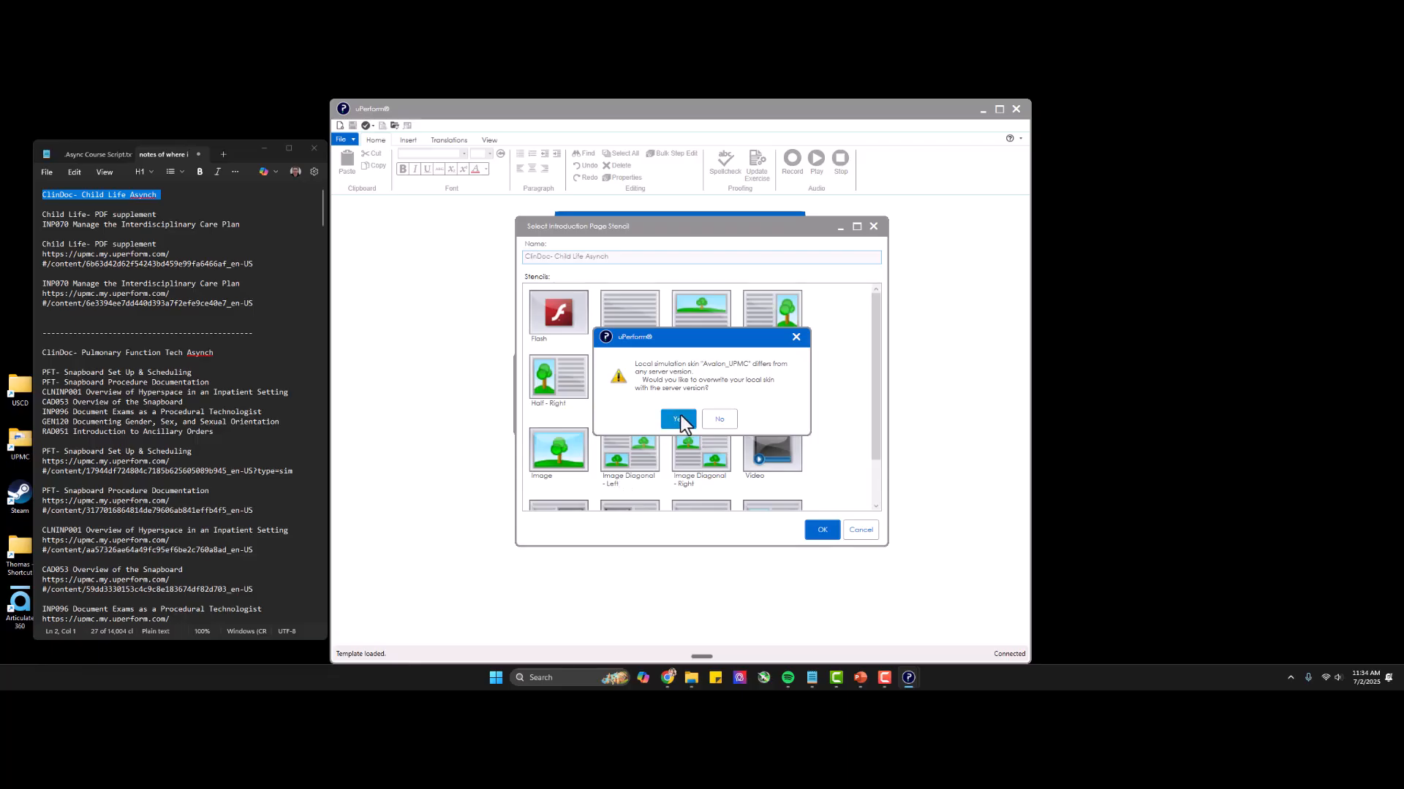
pyautogui.click(674, 419)
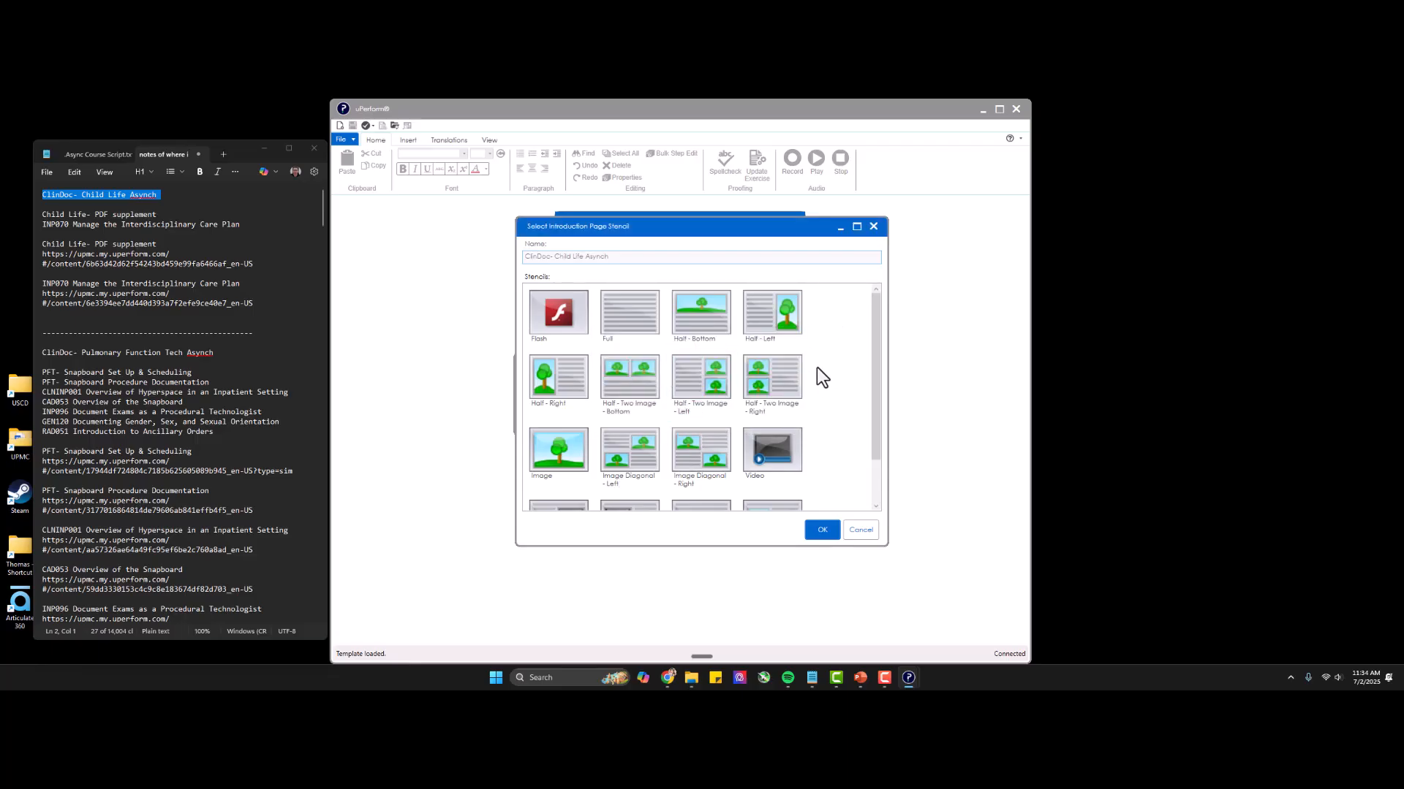
pyautogui.click(633, 326)
pyautogui.click(819, 535)
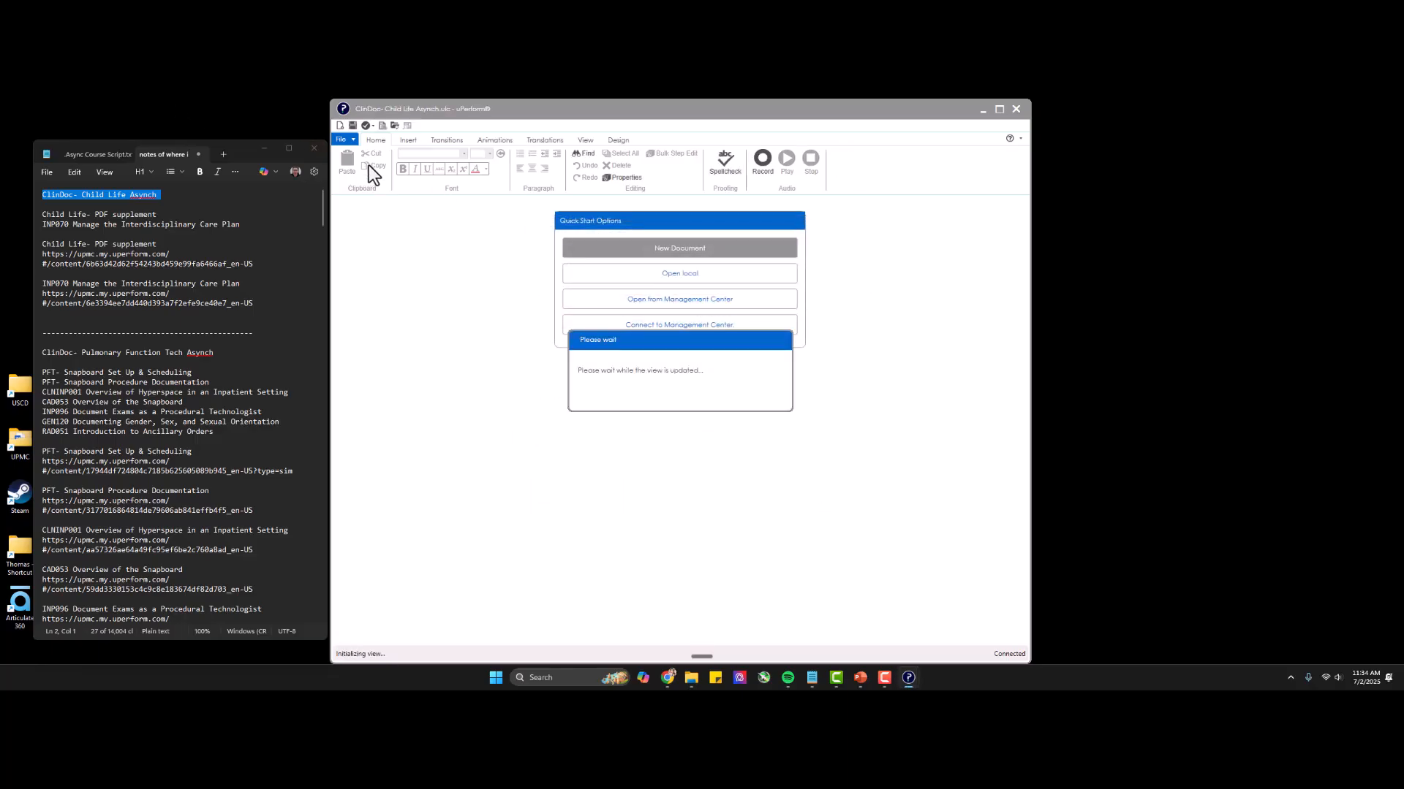
# Copy "Use the arrow in the bottom right to move forward." from the course script into the introduction page's content area.
pyautogui.click(94, 154)
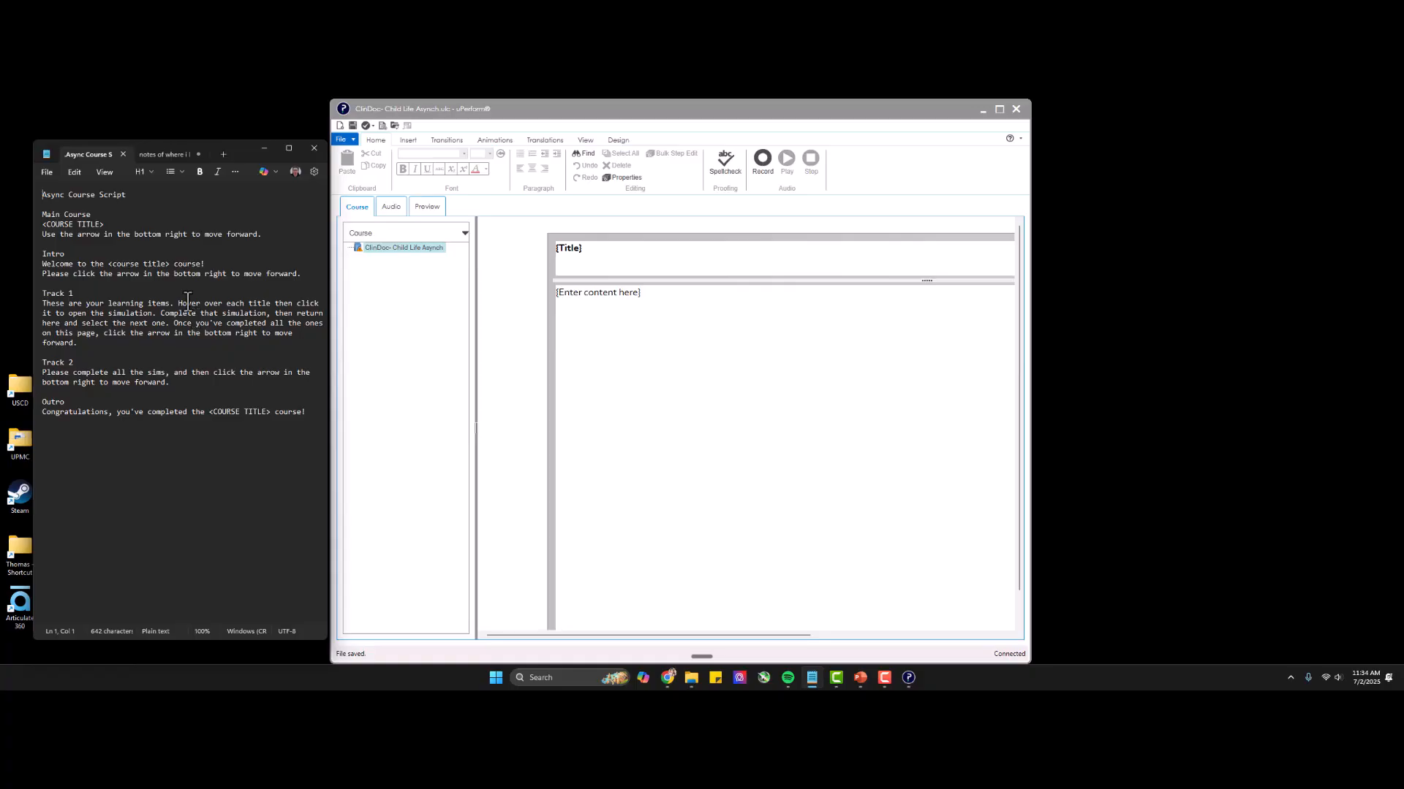
pyautogui.tripleClick(74, 195)
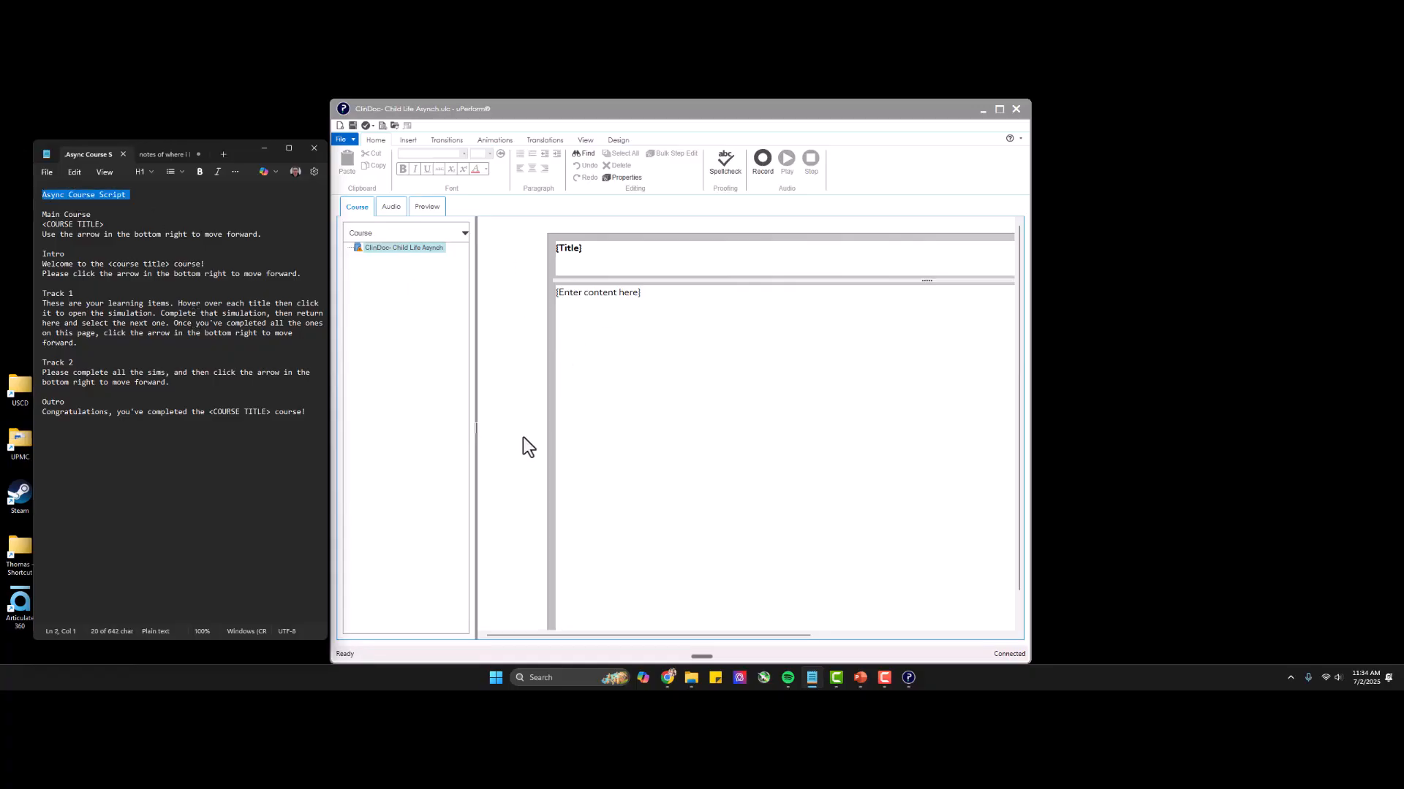
pyautogui.tripleClick(146, 234)
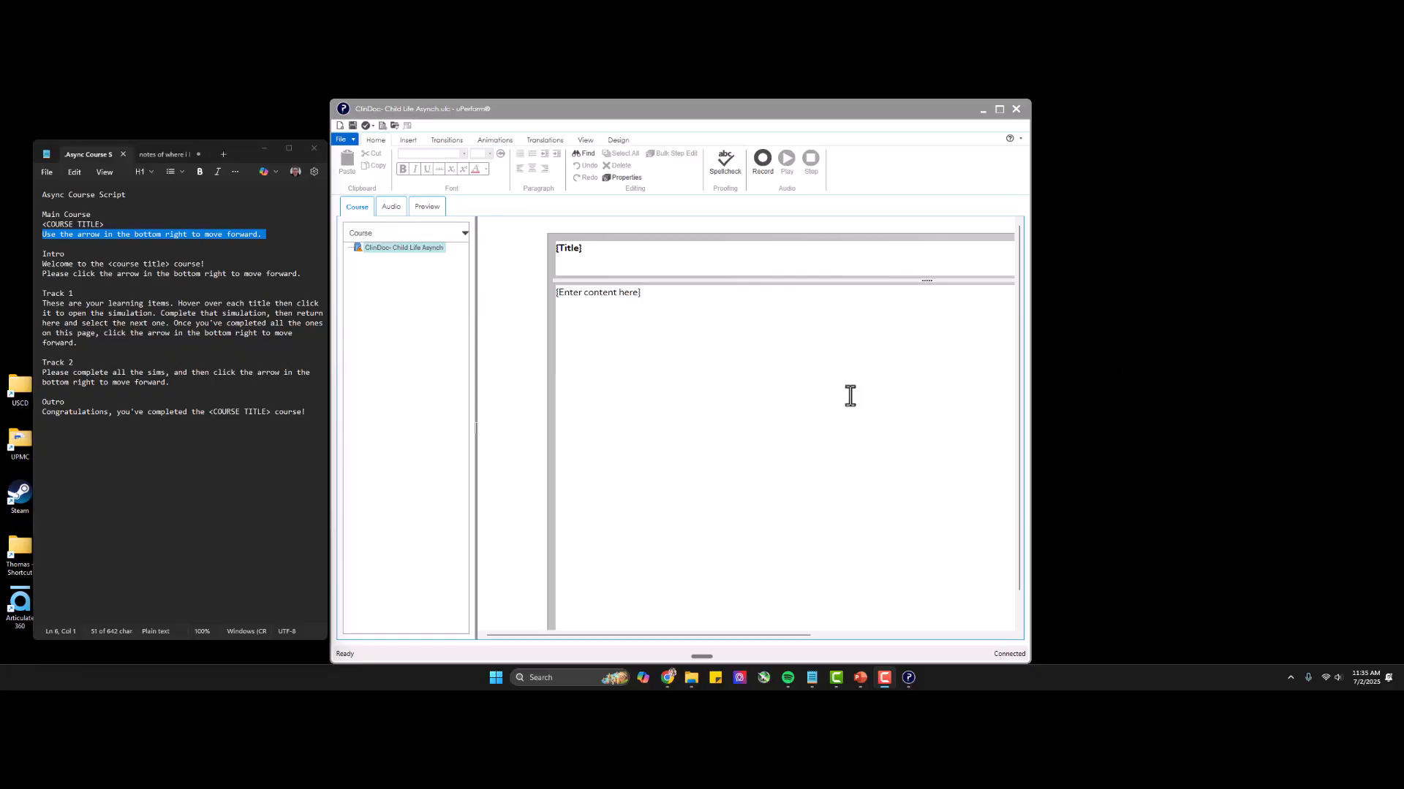
pyautogui.tripleClick(138, 234)
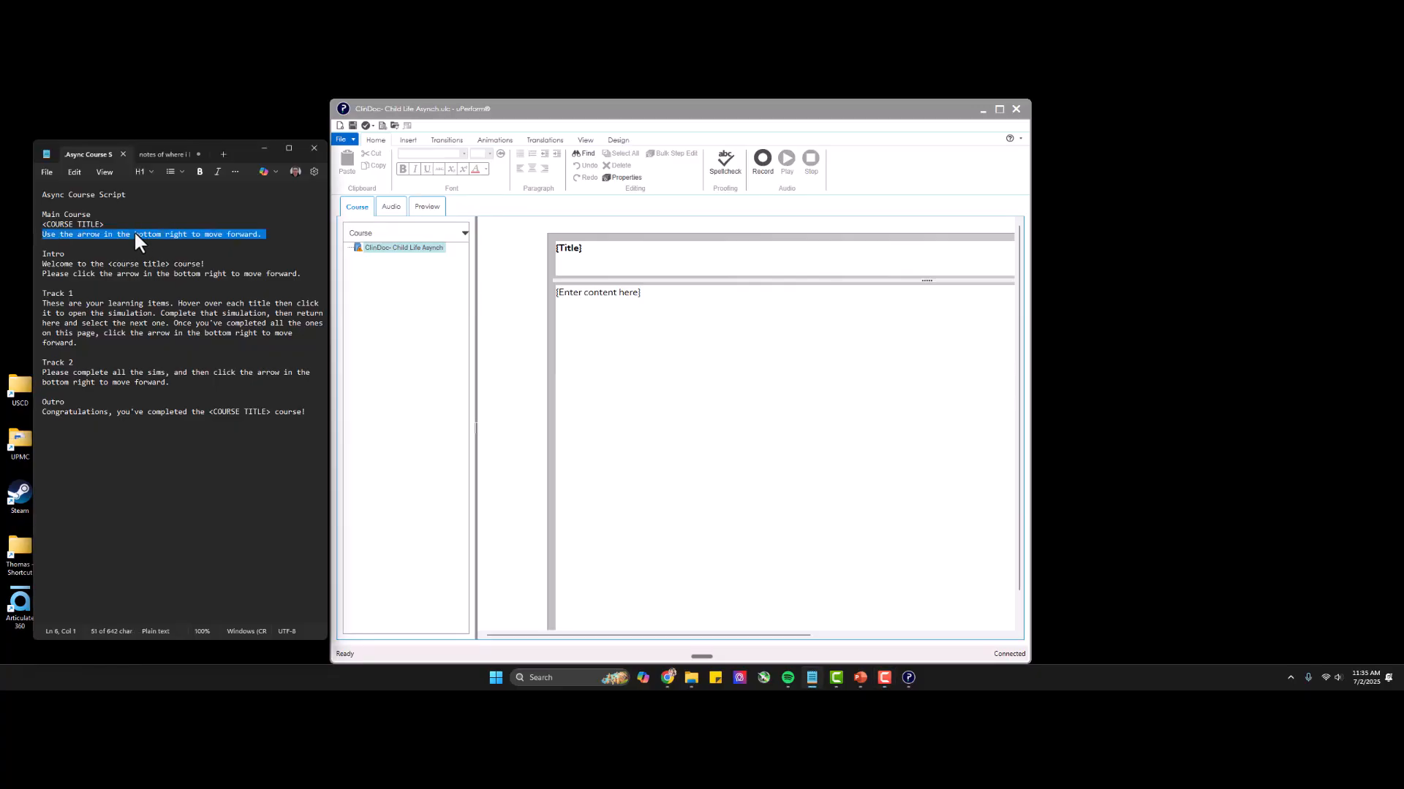
pyautogui.hotkey('ctrl', 'c')
pyautogui.click(669, 367)
pyautogui.hotkey('ctrl', 'v')
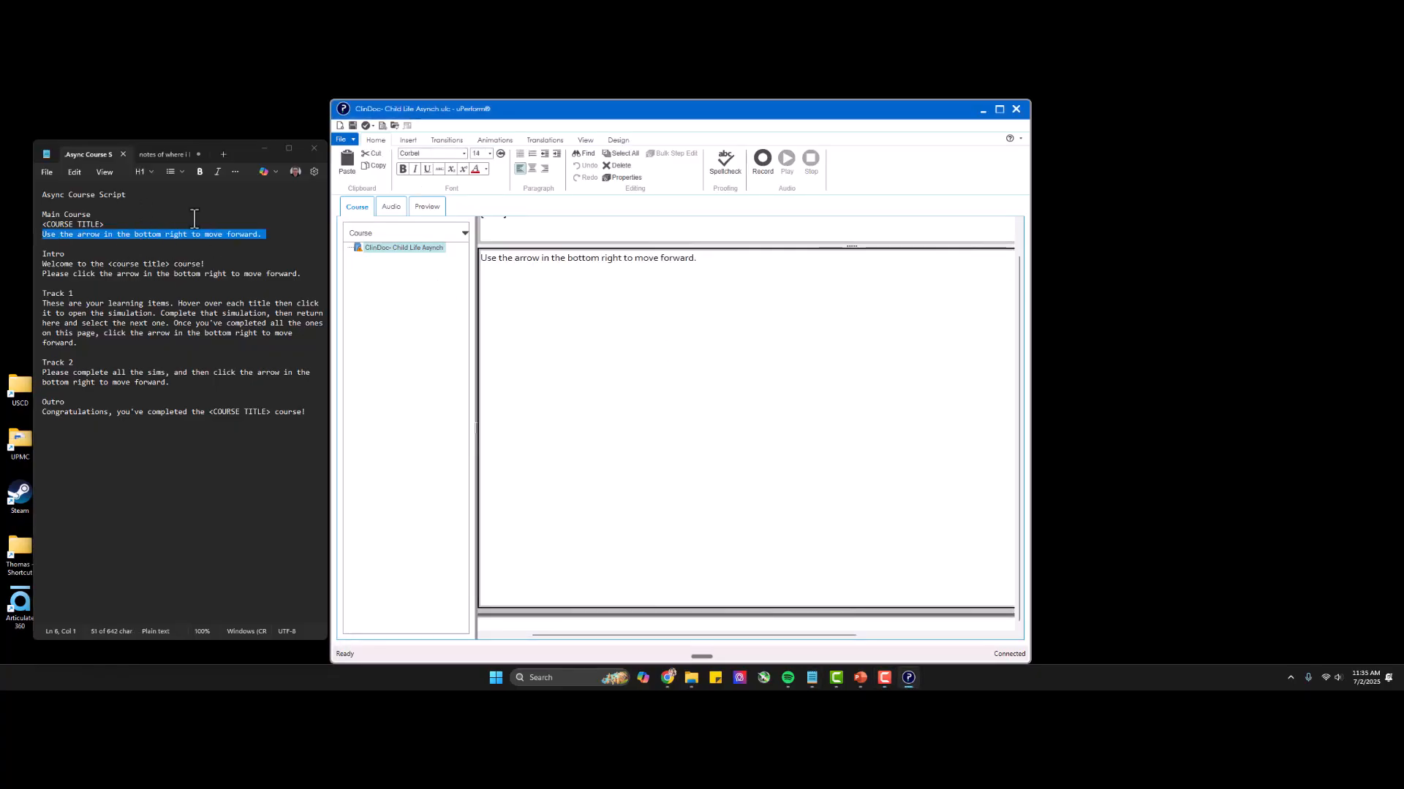
# Copy the heading "ClinDoc- Child Life Asynch" from the notes into the introduction page's title.
pyautogui.click(165, 154)
pyautogui.doubleClick(98, 215)
pyautogui.tripleClick(96, 195)
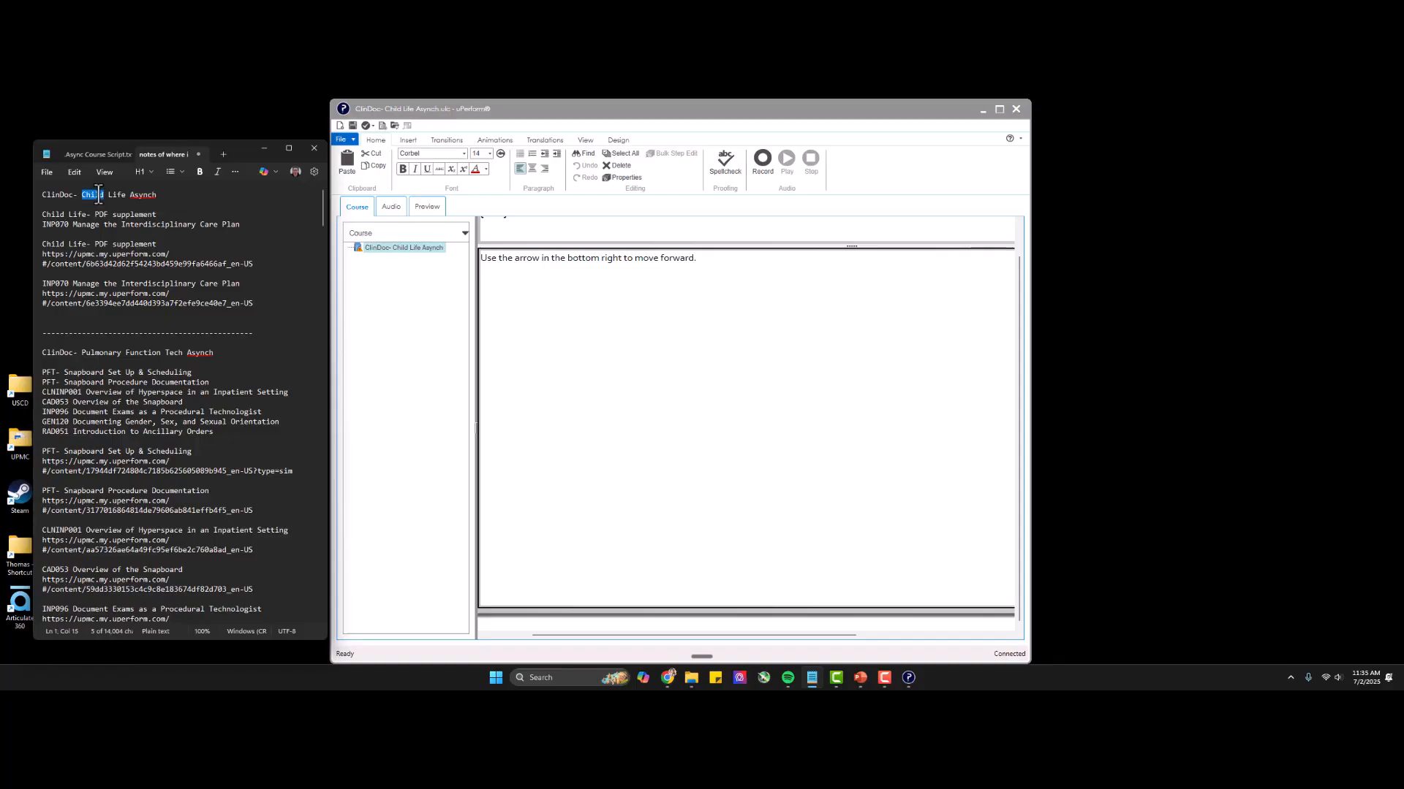
pyautogui.click(538, 250)
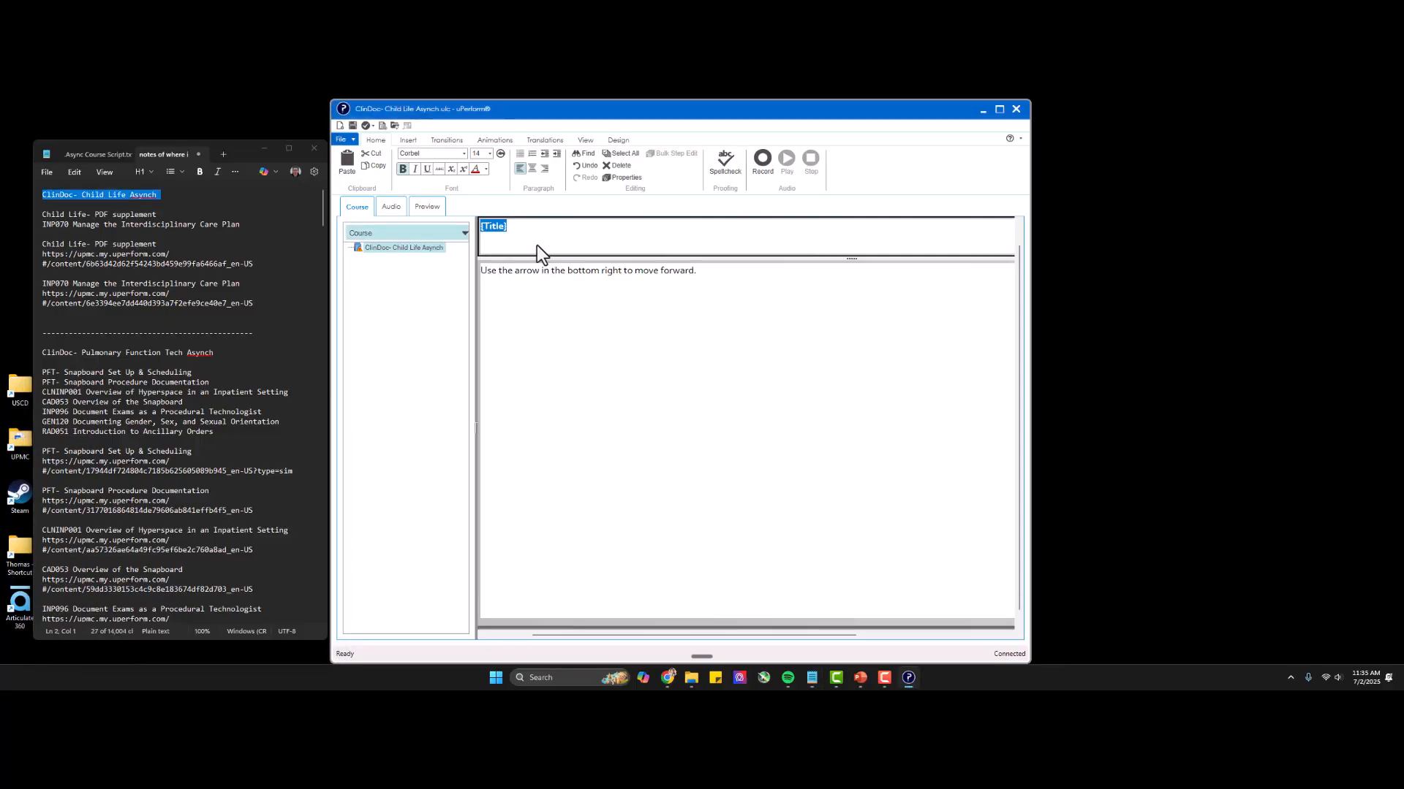
pyautogui.hotkey('ctrl', 'v')
# Start a PowerPoint import under the course and choose "ClinDoc- Child Life Asynch.pptx" with the files sorted by date modified.
pyautogui.rightClick(393, 248)
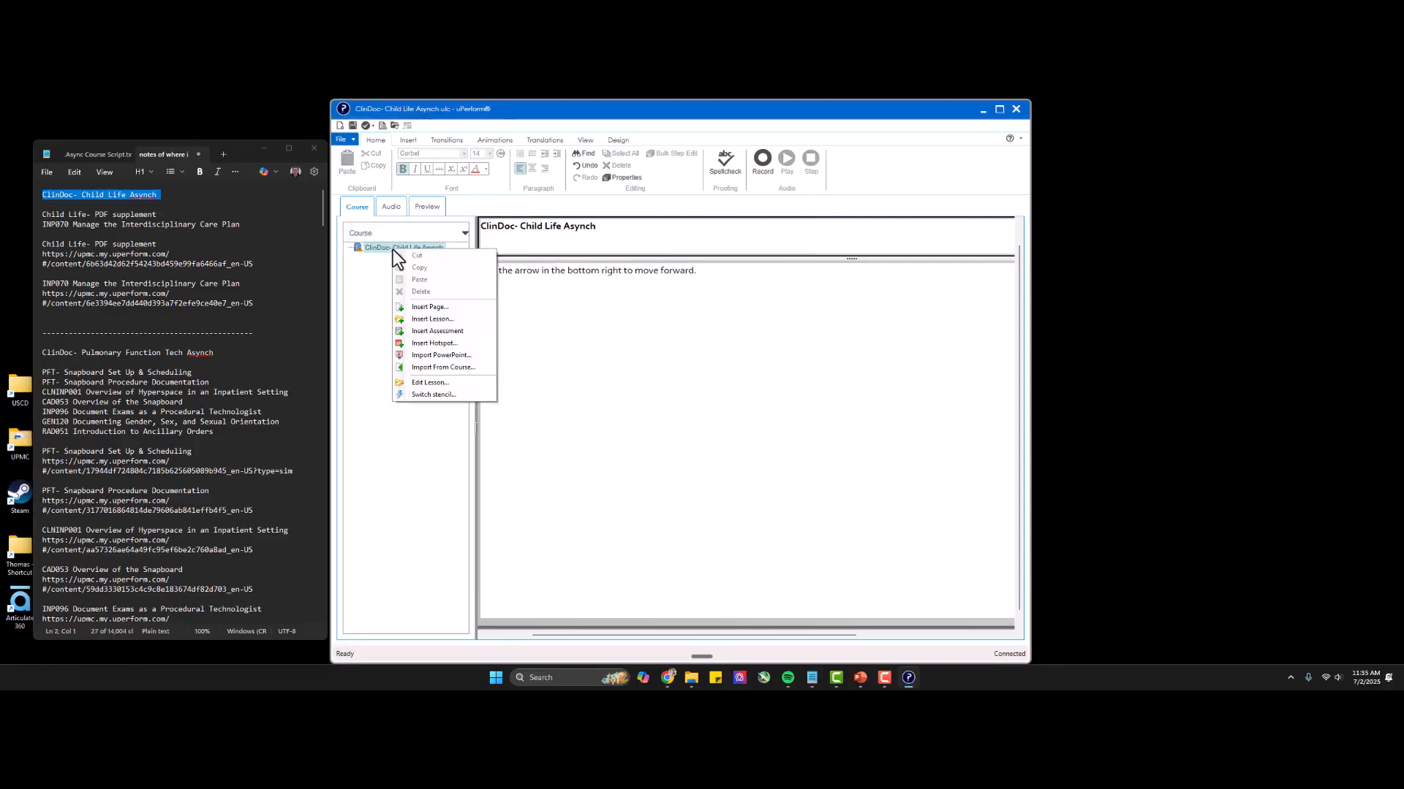
pyautogui.click(443, 357)
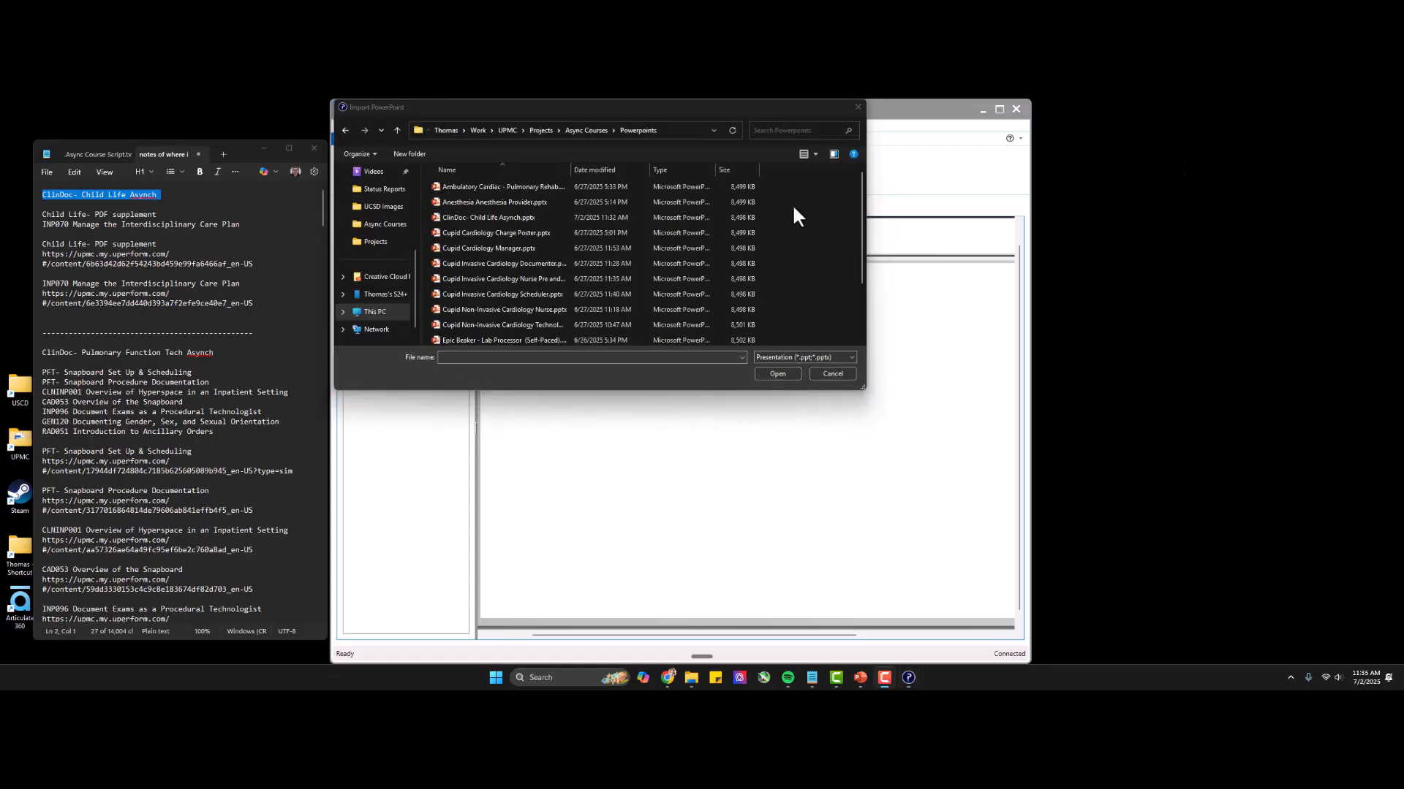
pyautogui.moveTo(571, 170); pyautogui.dragTo(673, 171)
pyautogui.click(692, 170)
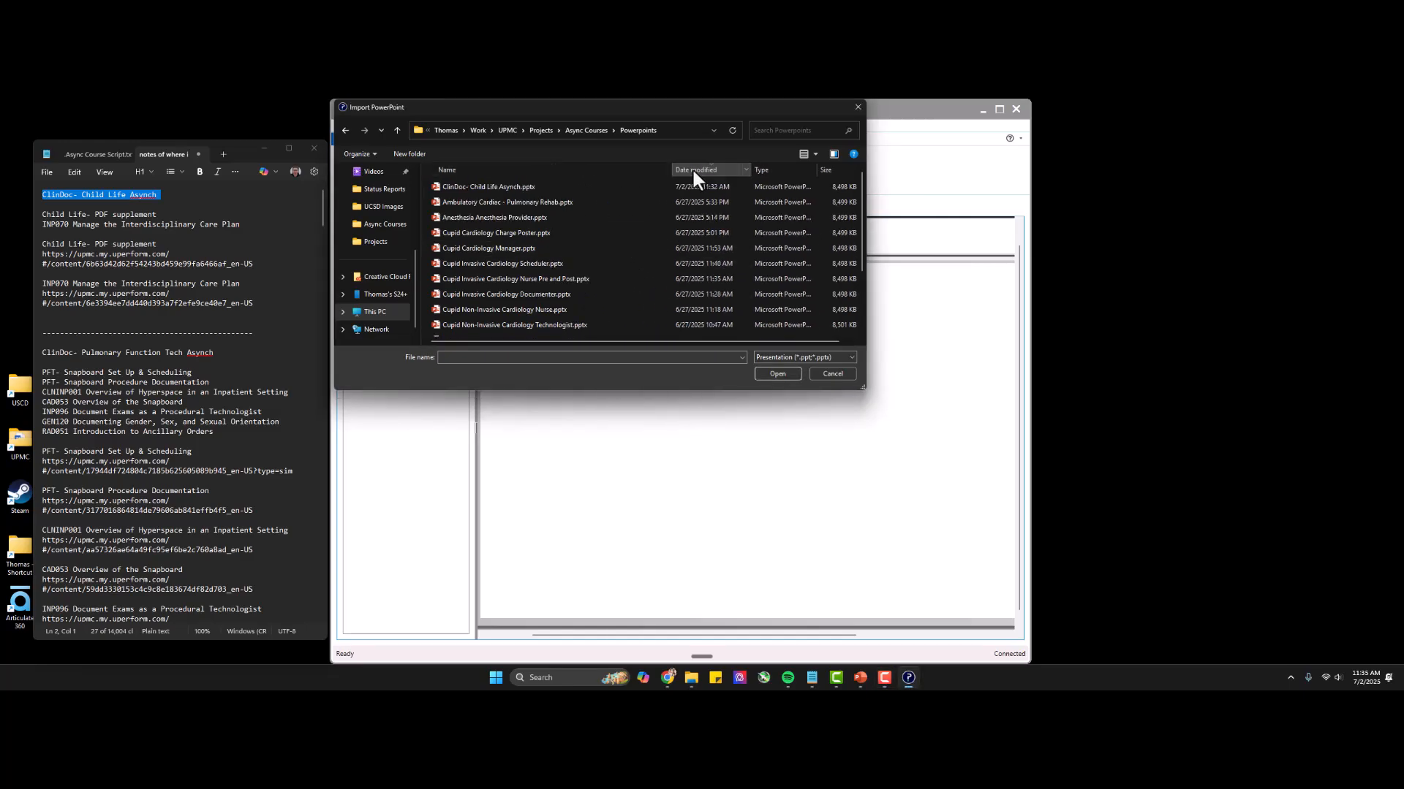
pyautogui.doubleClick(556, 185)
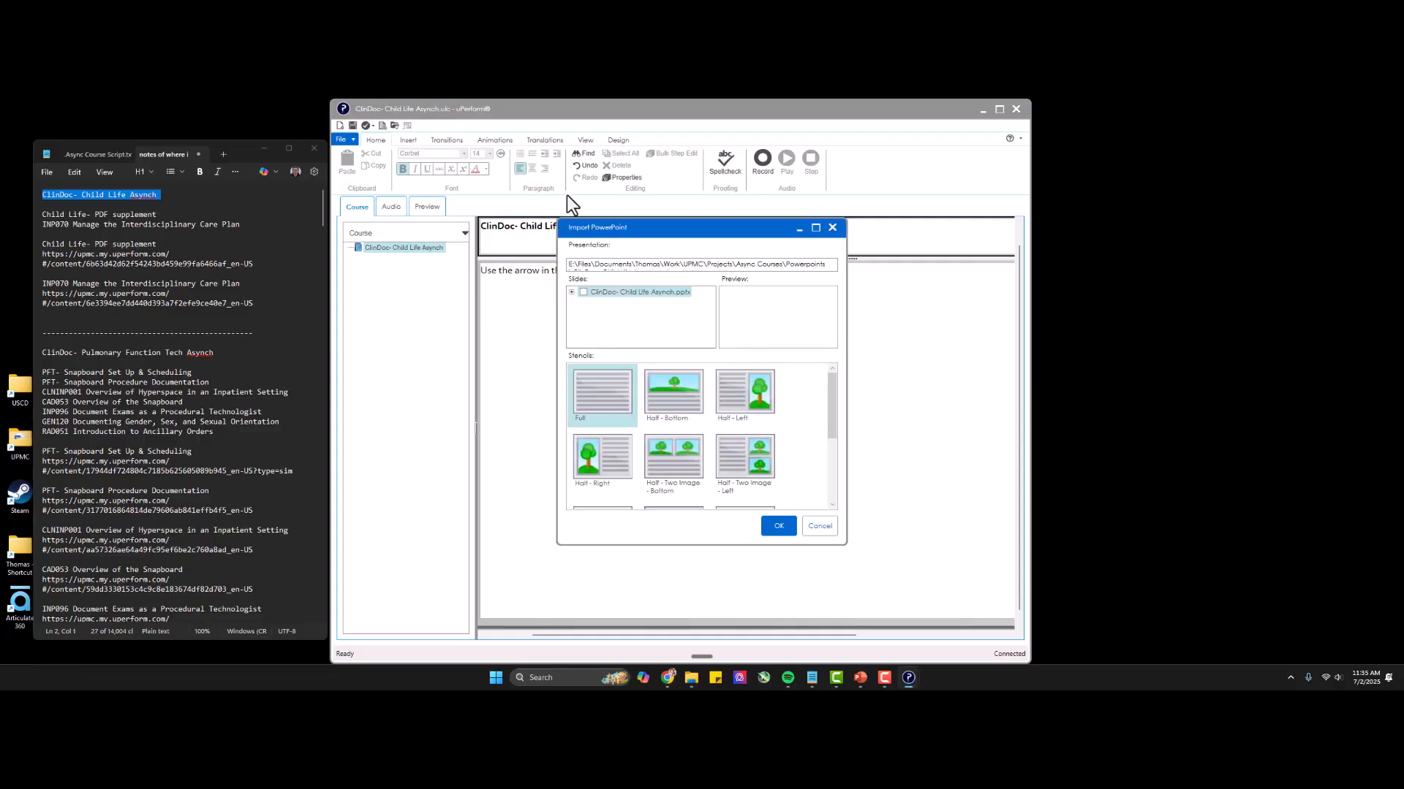
# Import all slides of "ClinDoc- Child Life Asynch.pptx" into the course using the Image stencil.
pyautogui.click(572, 293)
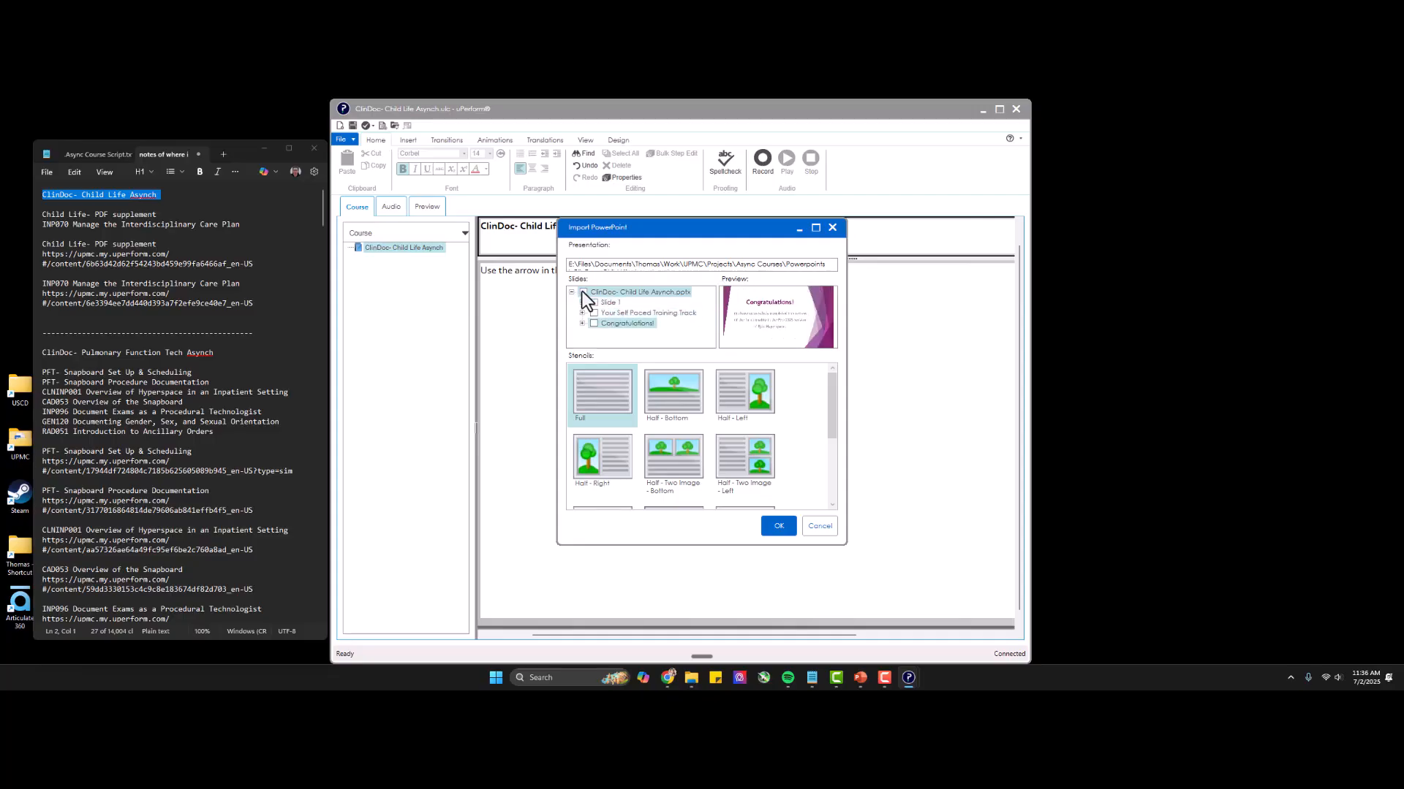
pyautogui.click(582, 292)
pyautogui.moveTo(835, 408); pyautogui.dragTo(724, 478)
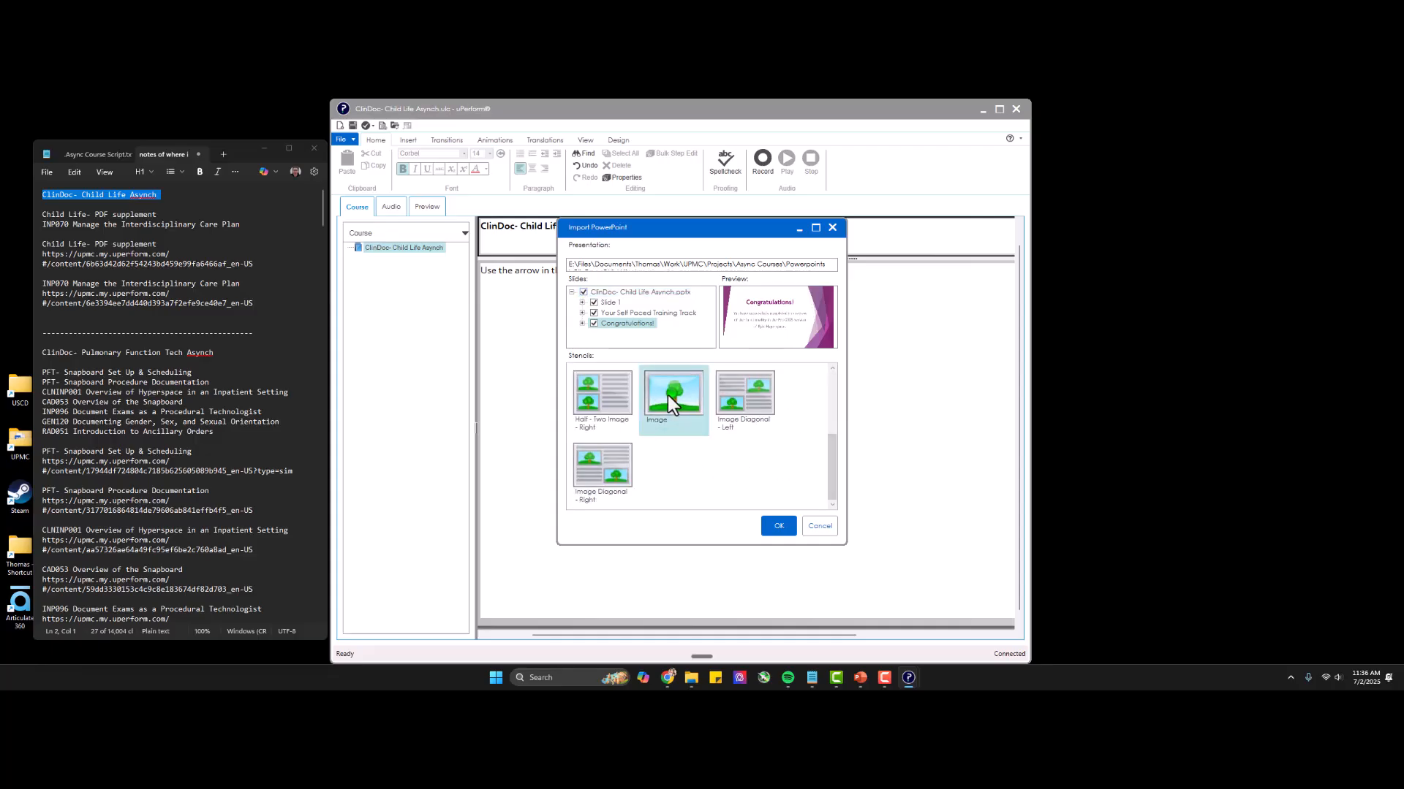
pyautogui.scroll(5, 664, 398)
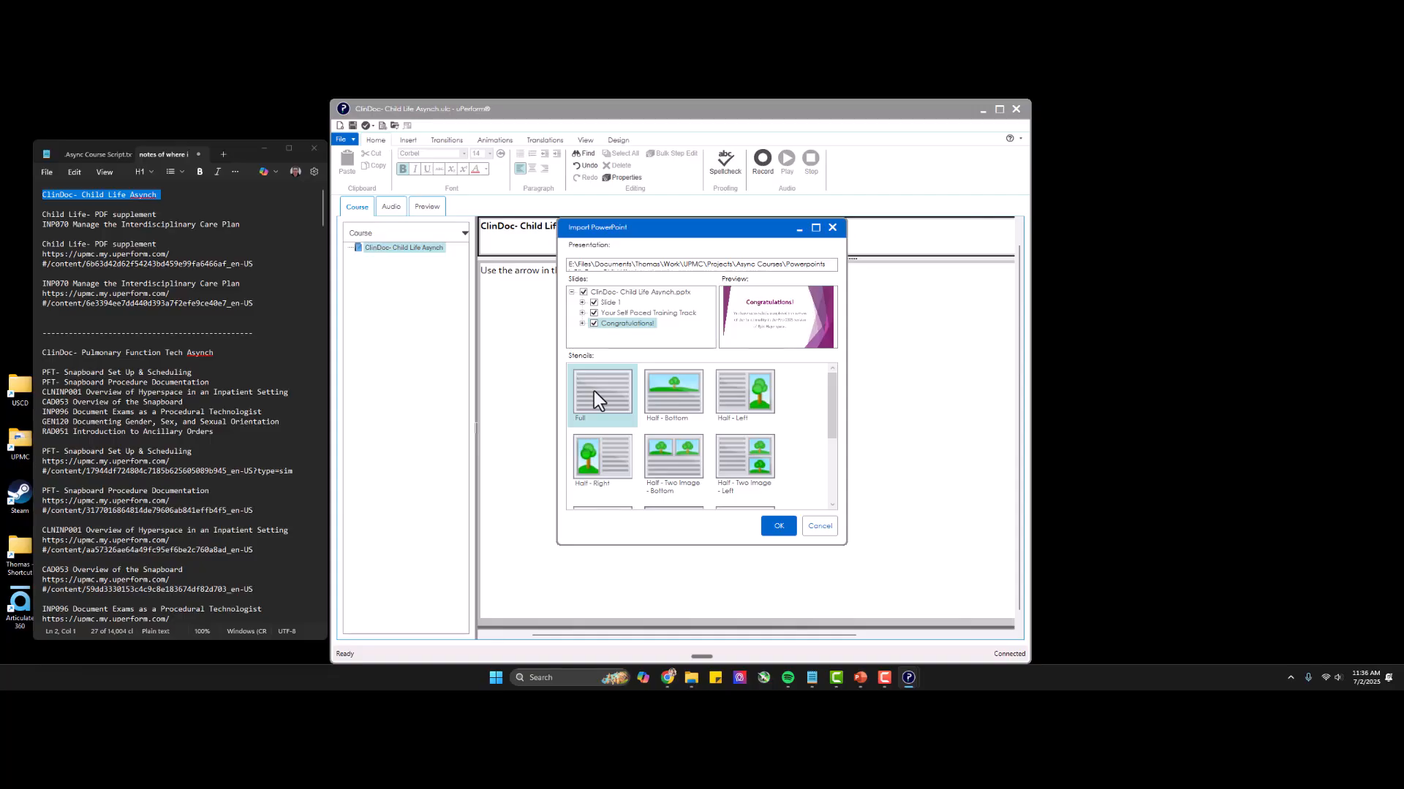
pyautogui.click(759, 309)
pyautogui.scroll(-5, 742, 410)
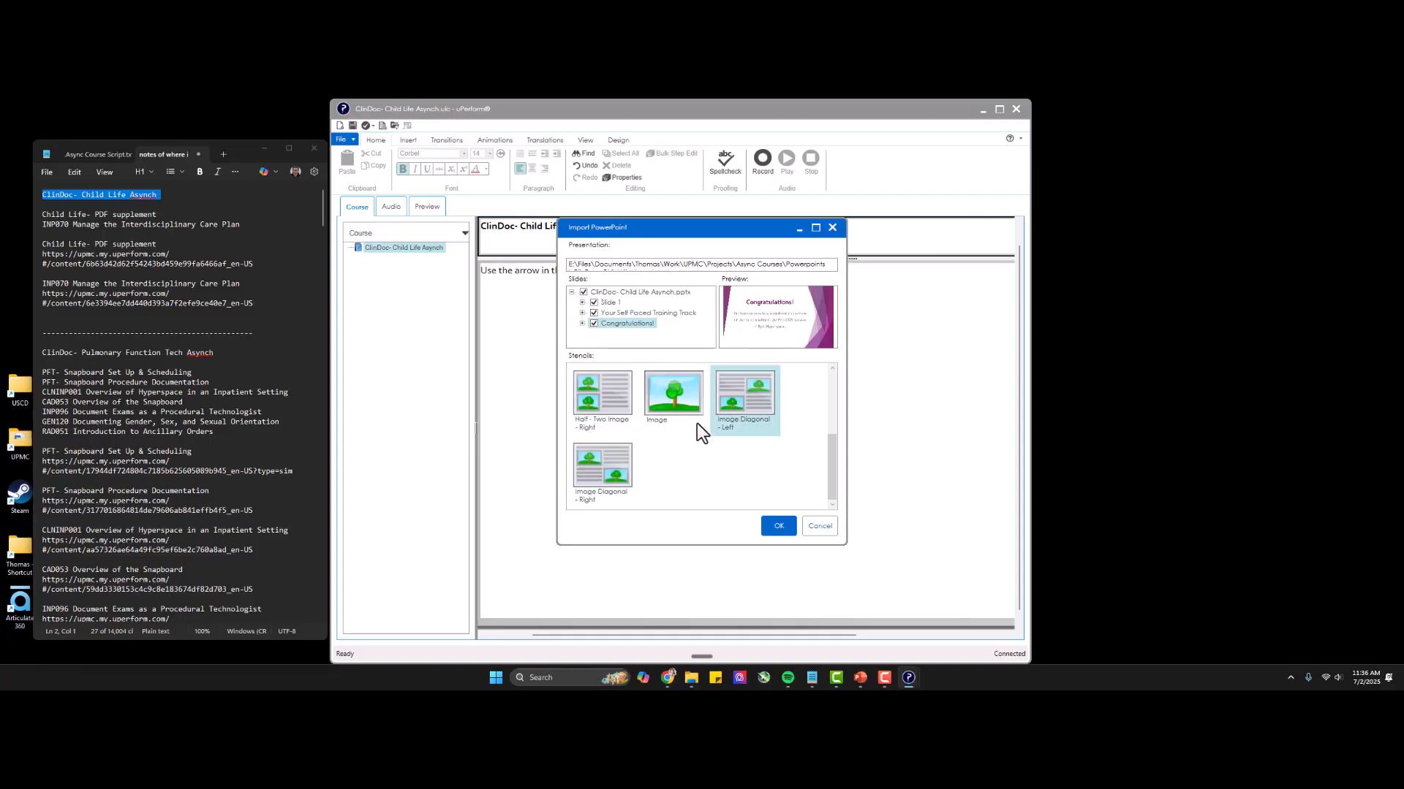
pyautogui.click(688, 405)
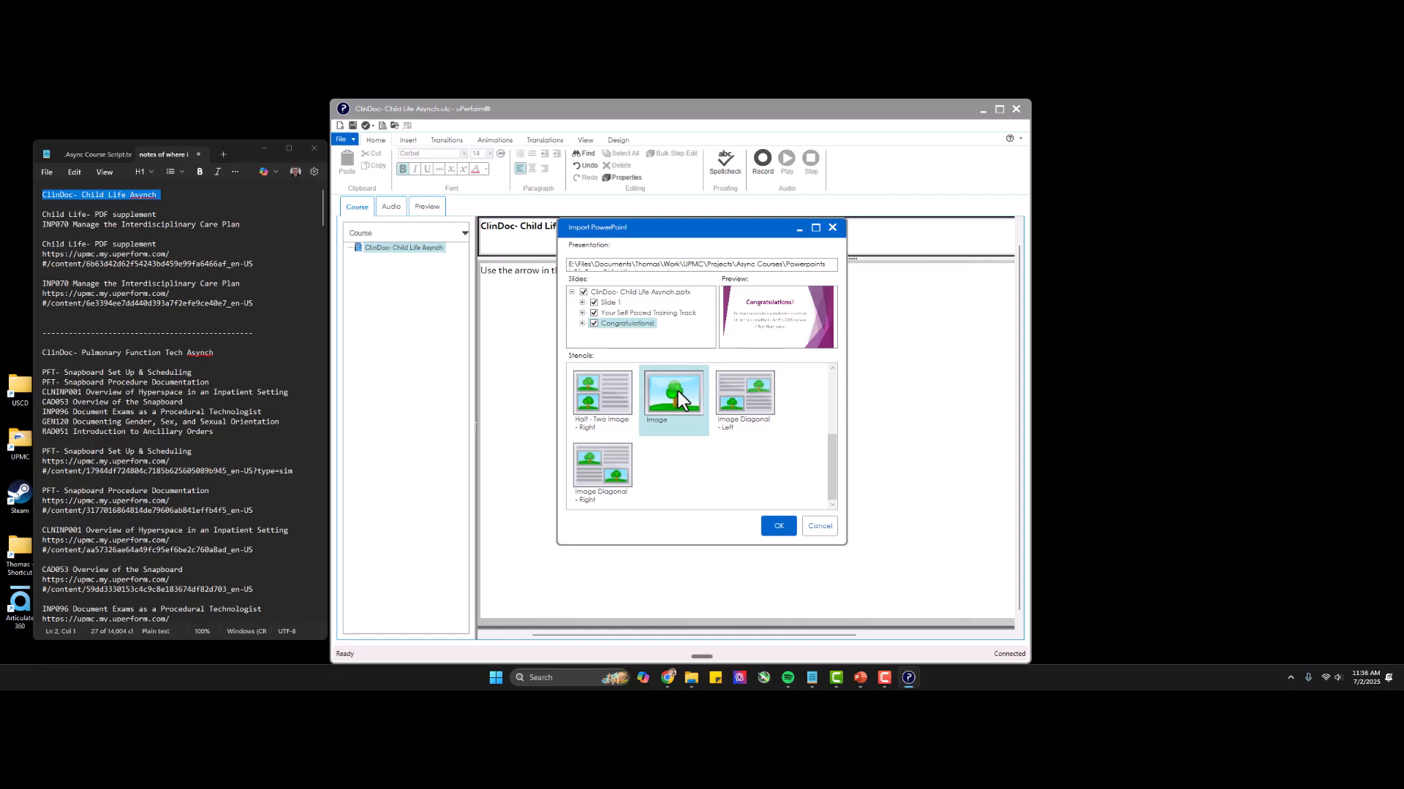
pyautogui.click(777, 523)
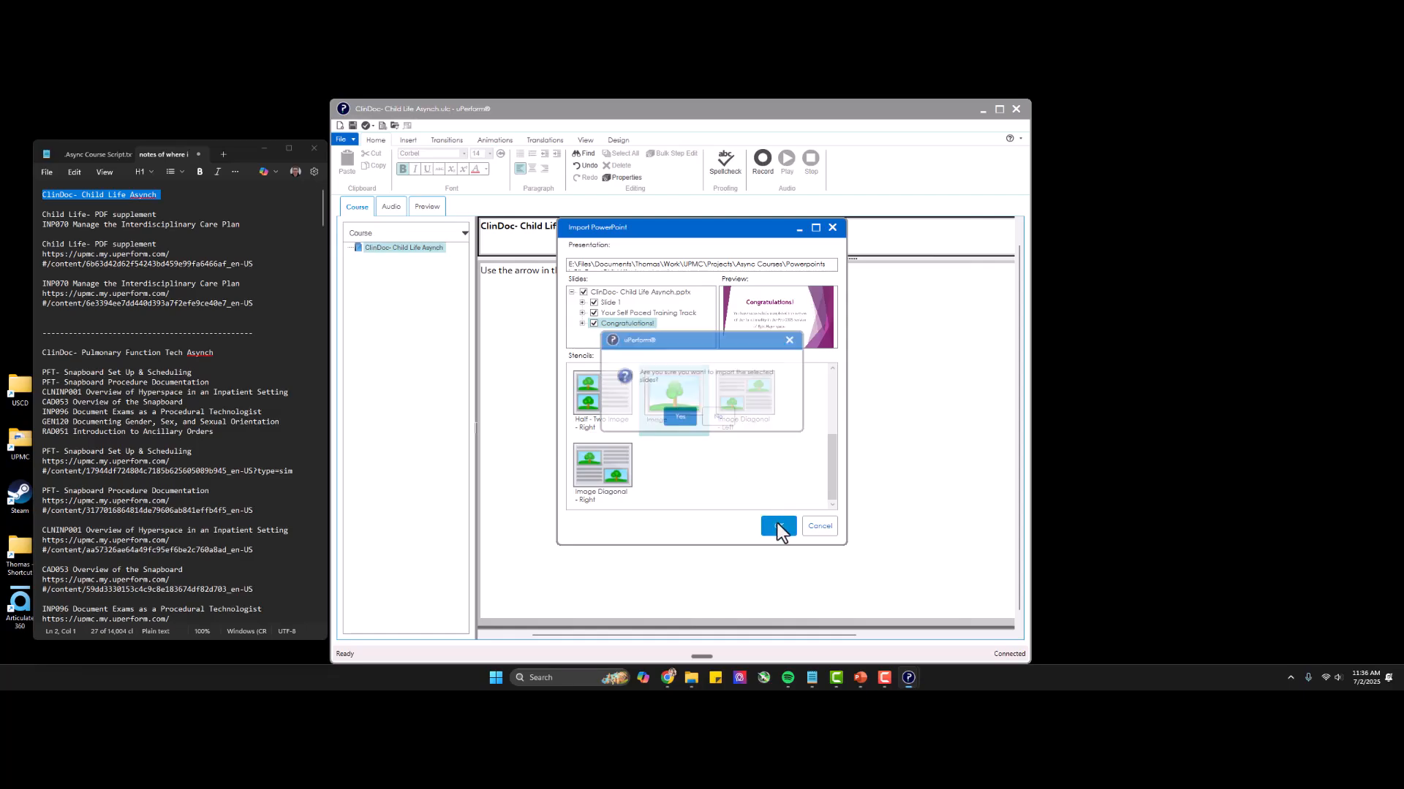
pyautogui.click(684, 417)
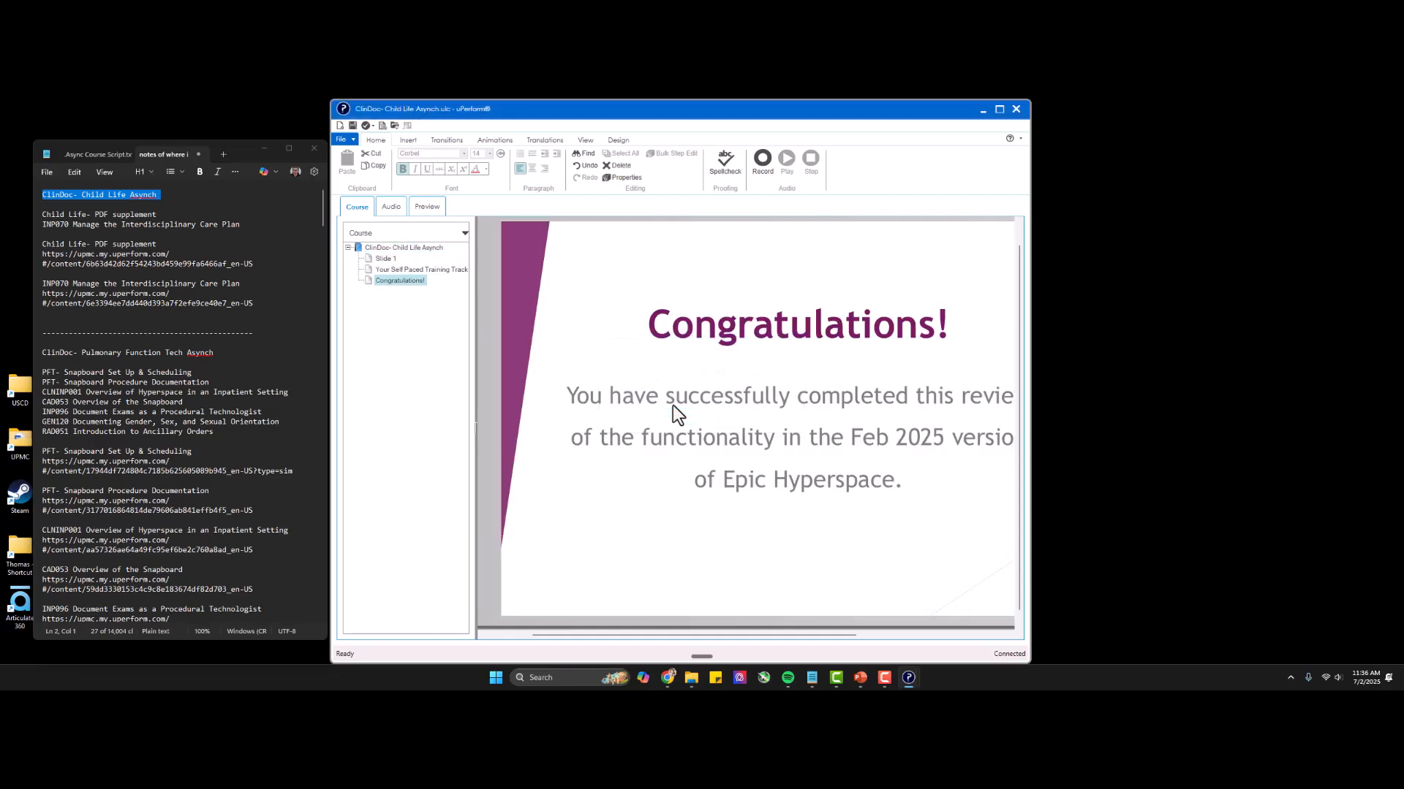
# Look through the imported pages and the course's introduction page, and rename the Slide 1 page as Intro.
pyautogui.click(387, 259)
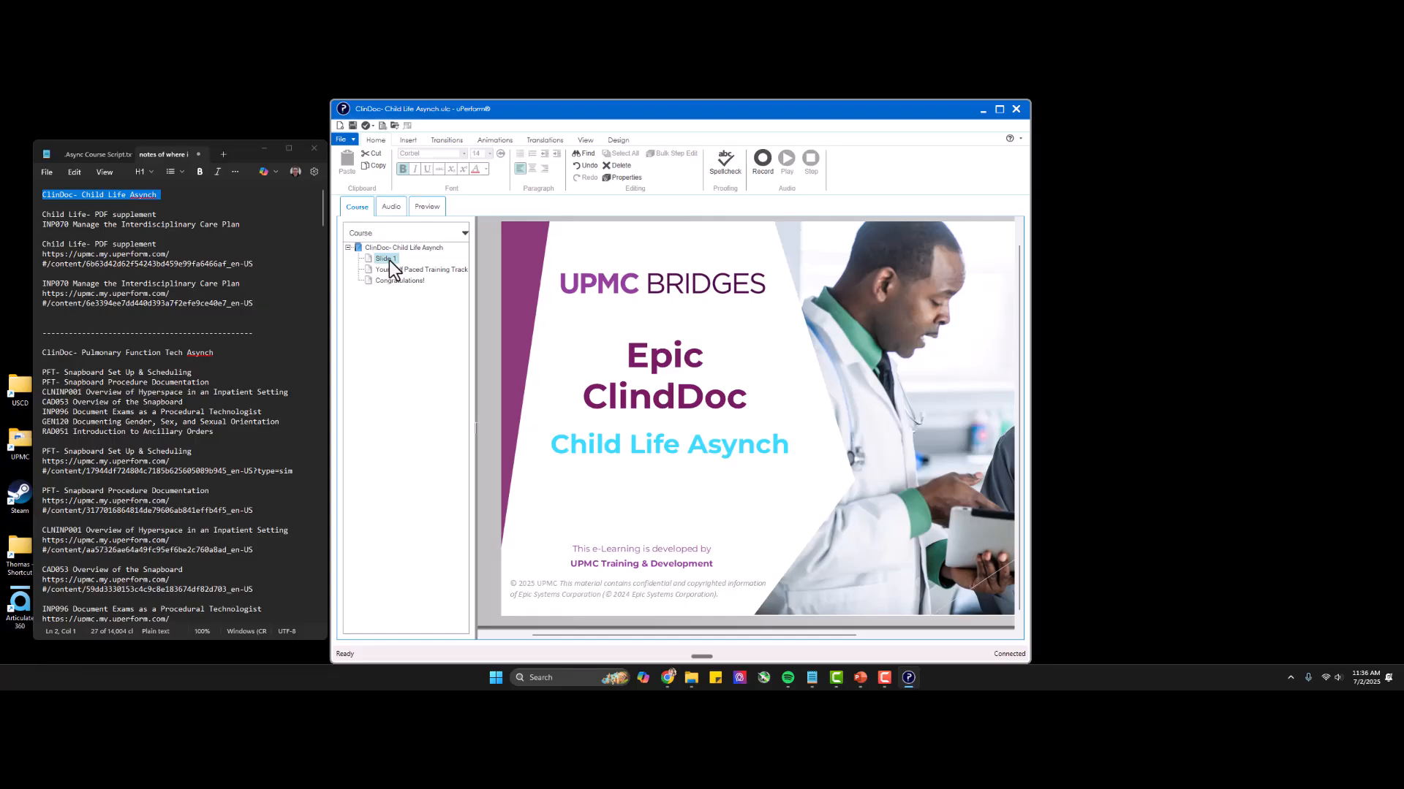
pyautogui.click(389, 270)
pyautogui.click(388, 281)
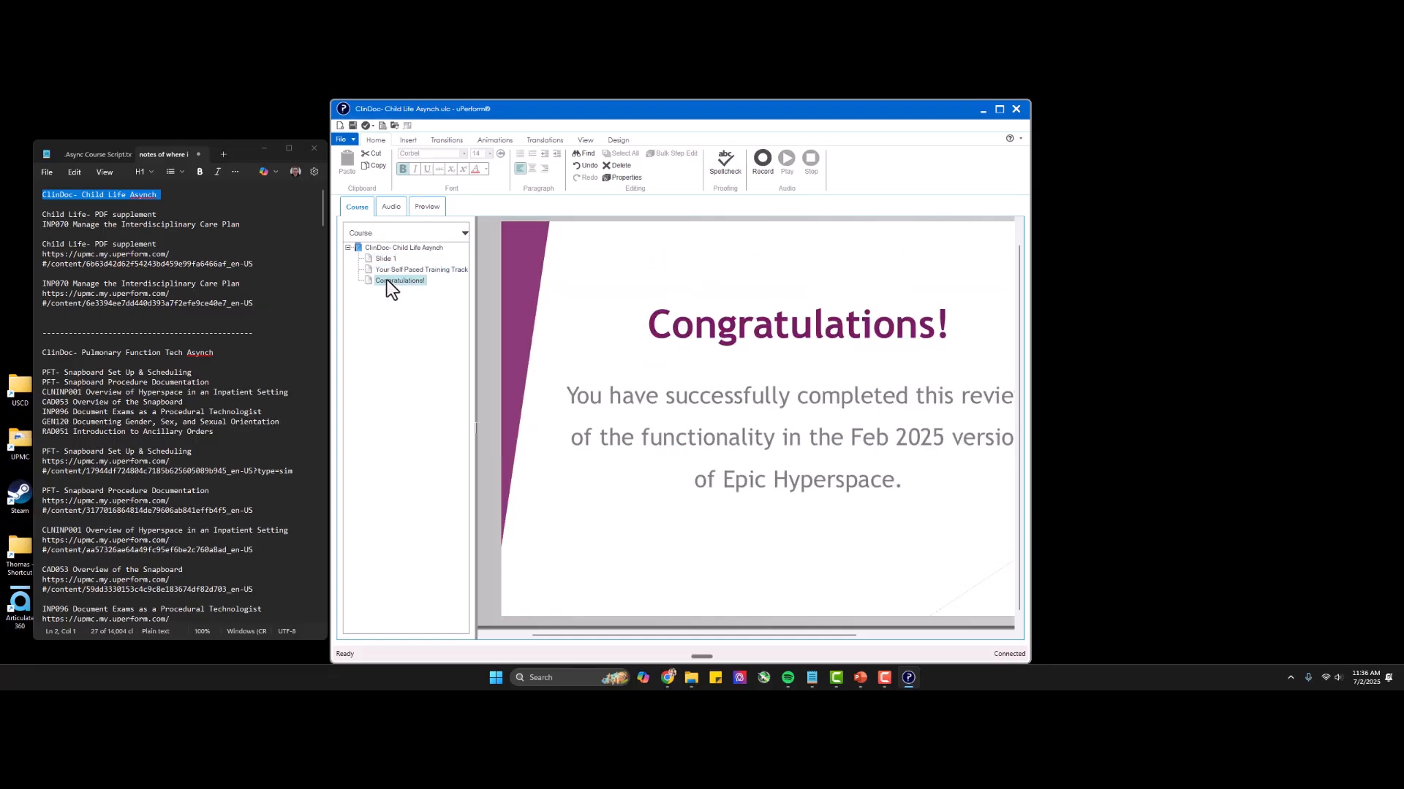
pyautogui.click(386, 249)
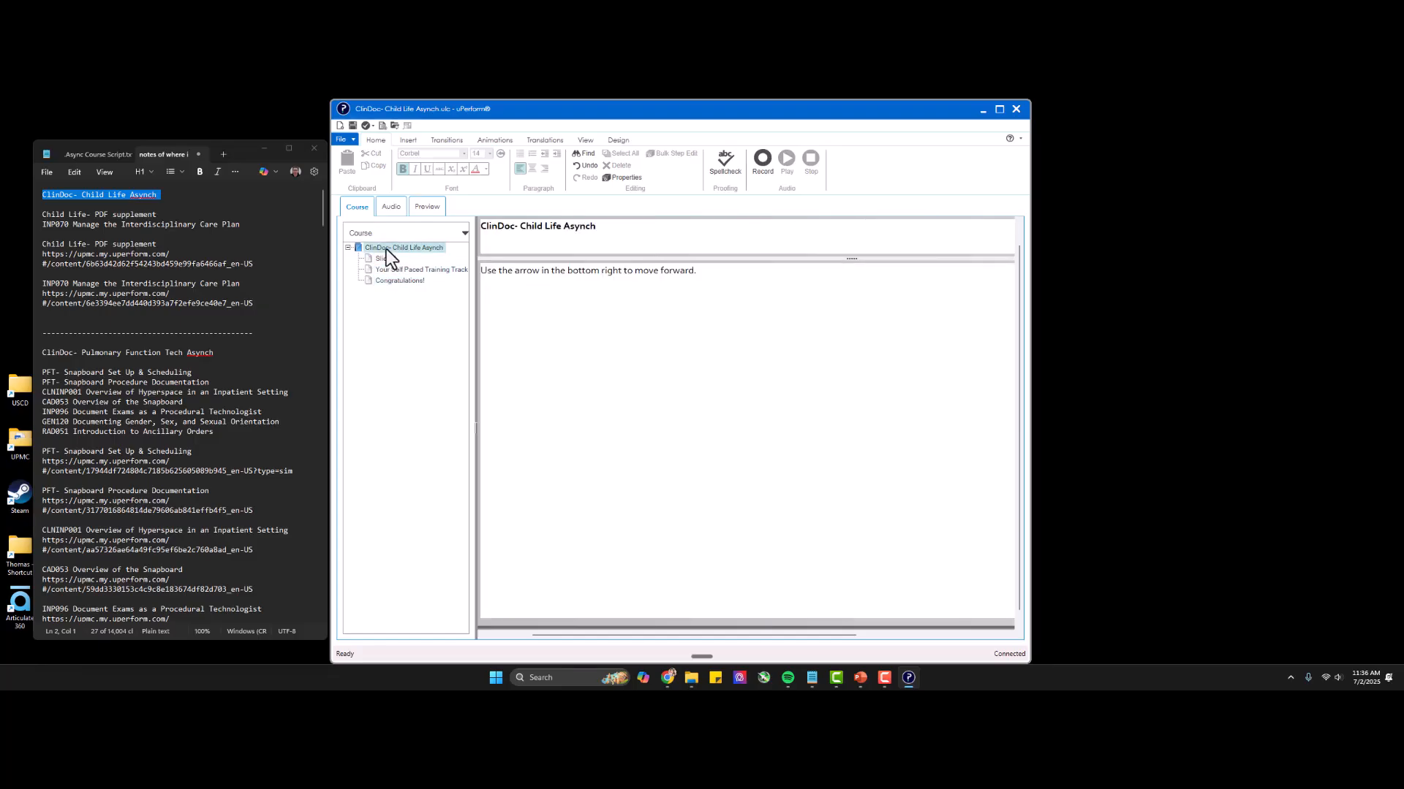
pyautogui.click(388, 259)
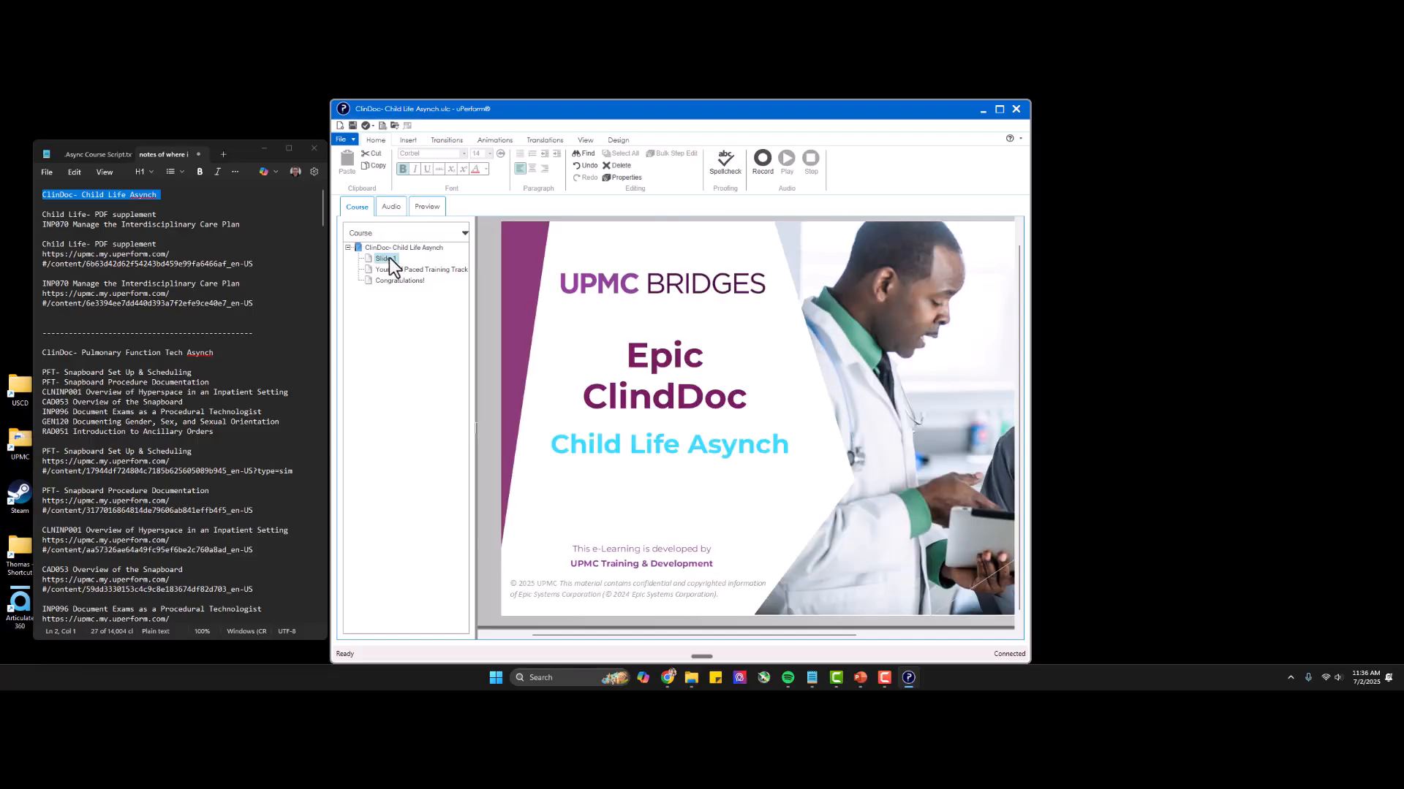
pyautogui.doubleClick(388, 258)
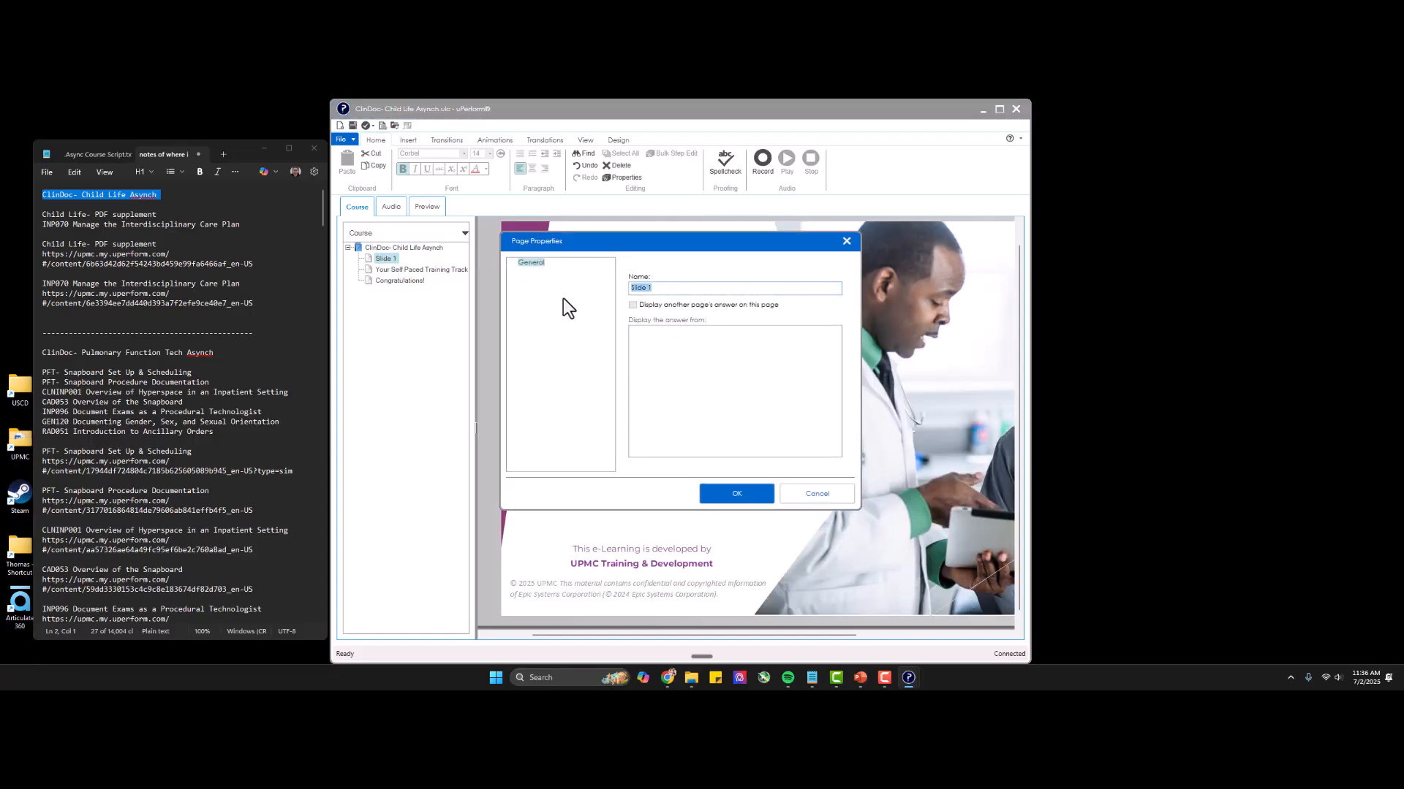
pyautogui.write('Intro')
pyautogui.press('Return')
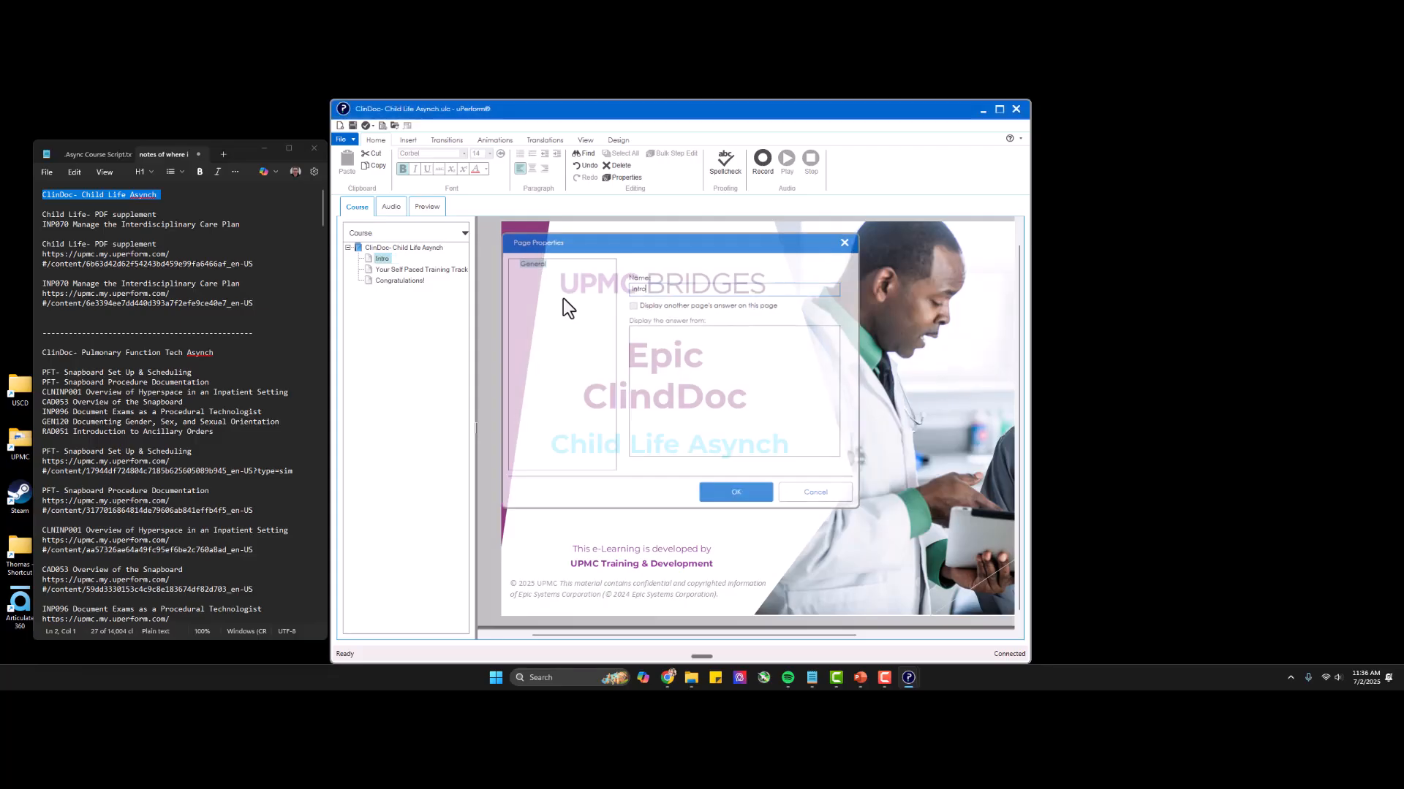
# Rename the "Your Self Paced Training Track" page as Track and the "Congratulations!" page as Outro.
pyautogui.doubleClick(396, 267)
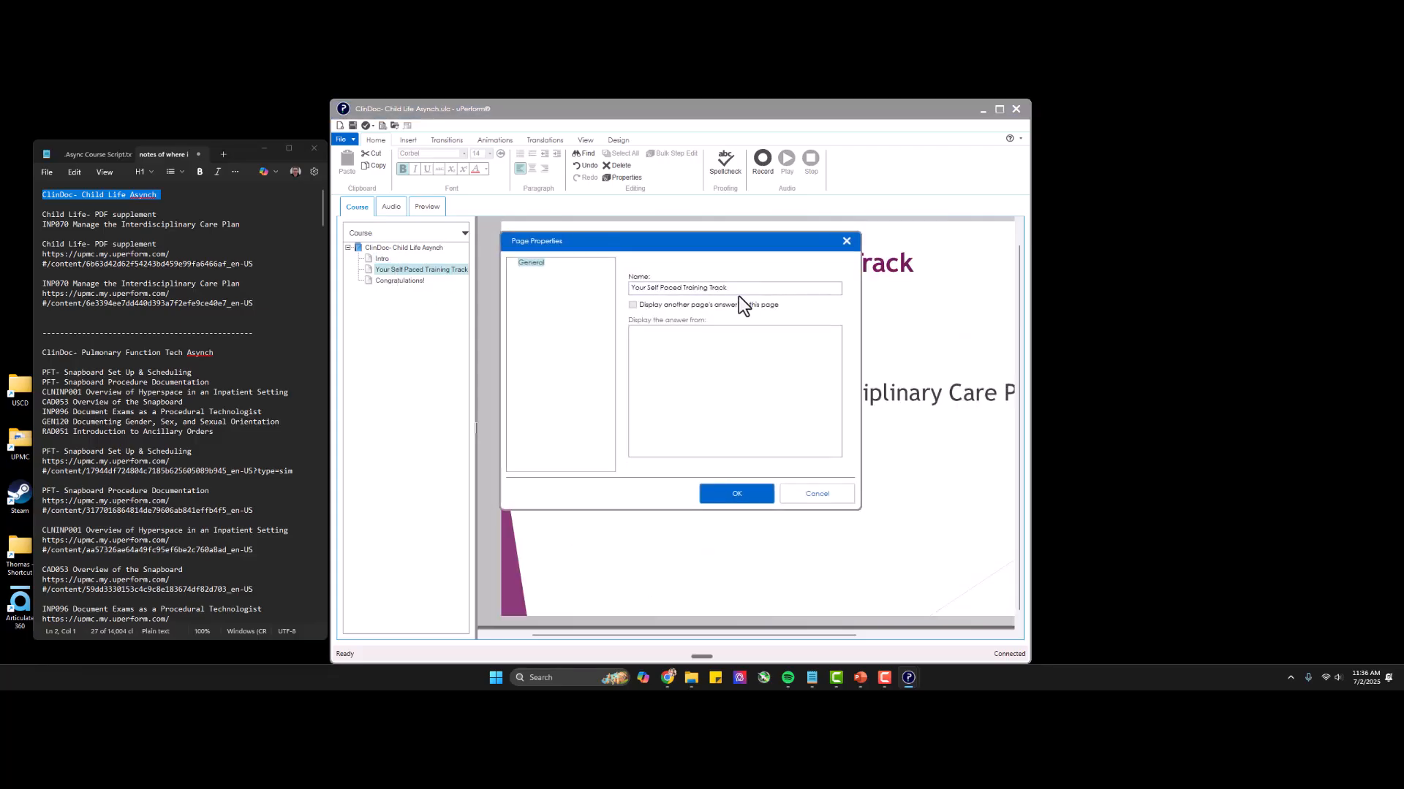
pyautogui.write('Track')
pyautogui.press('Return')
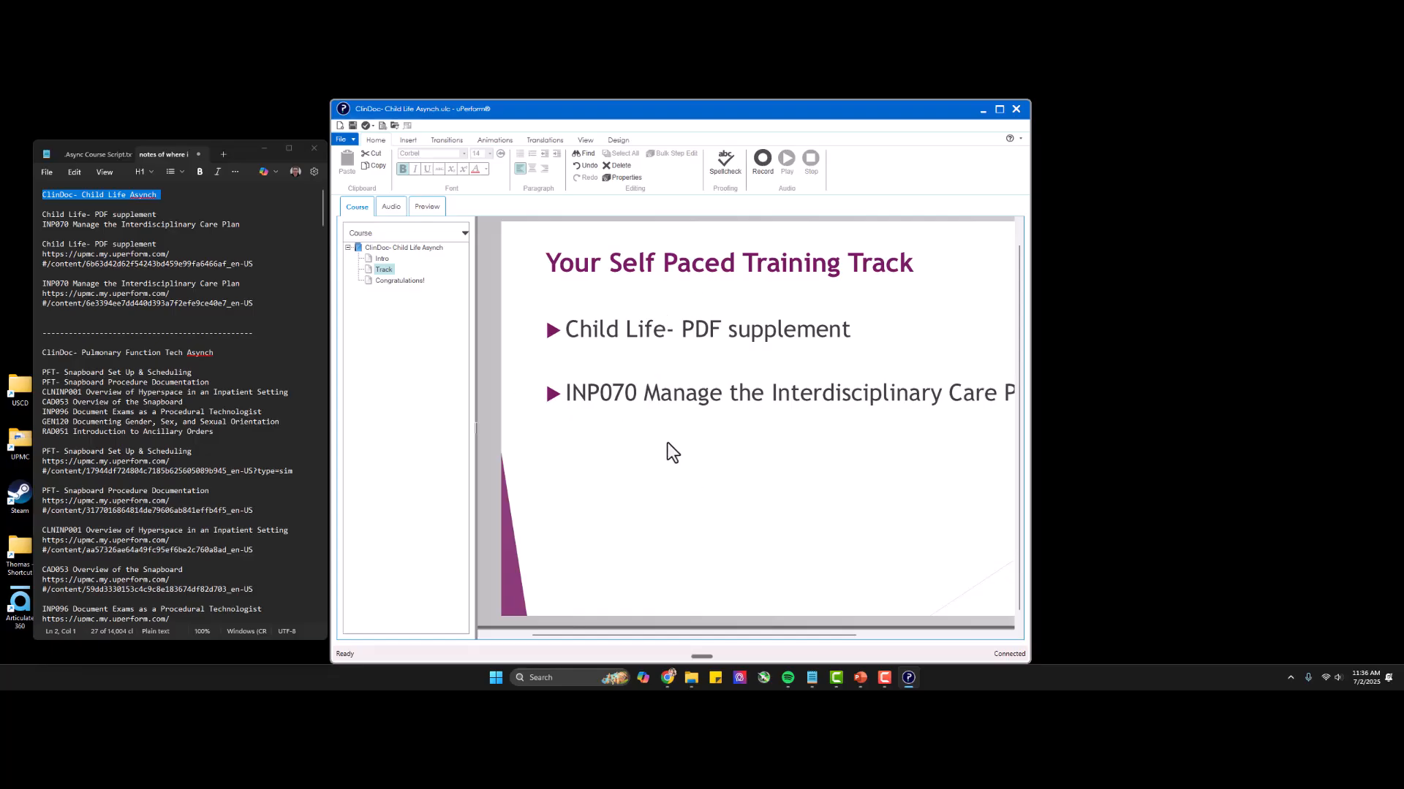
pyautogui.doubleClick(401, 280)
pyautogui.moveTo(705, 292); pyautogui.dragTo(519, 284)
pyautogui.write('Outro')
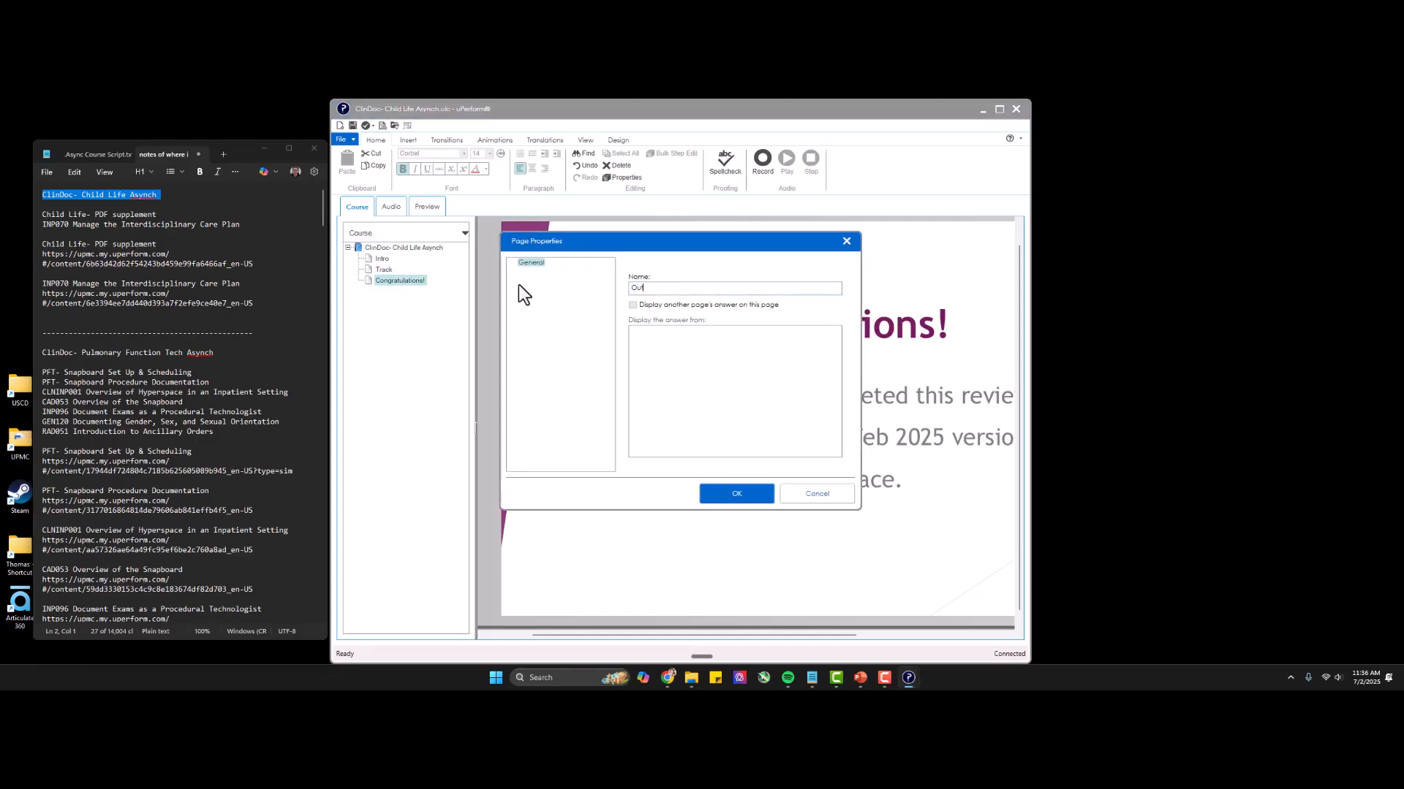
pyautogui.press('Return')
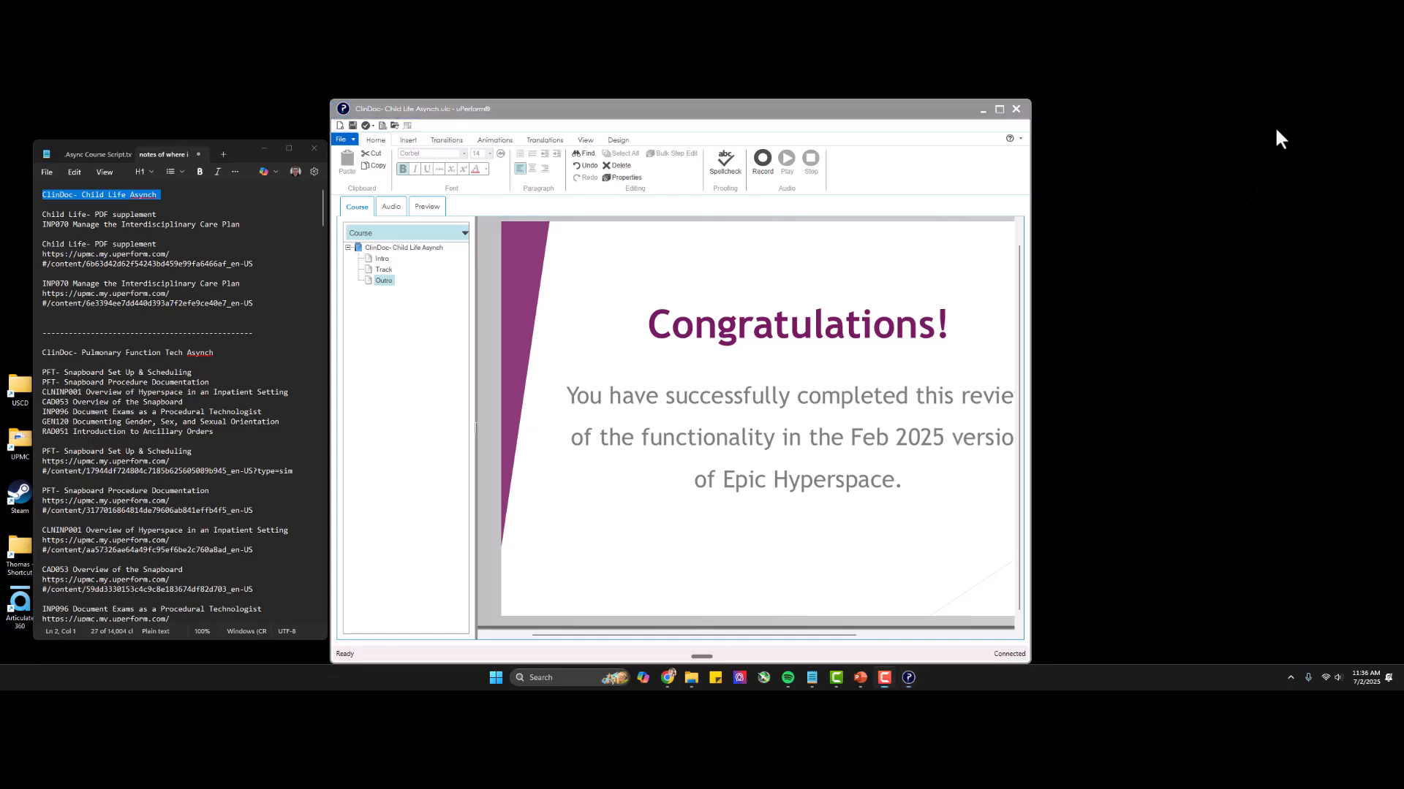
pyautogui.click(1274, 130)
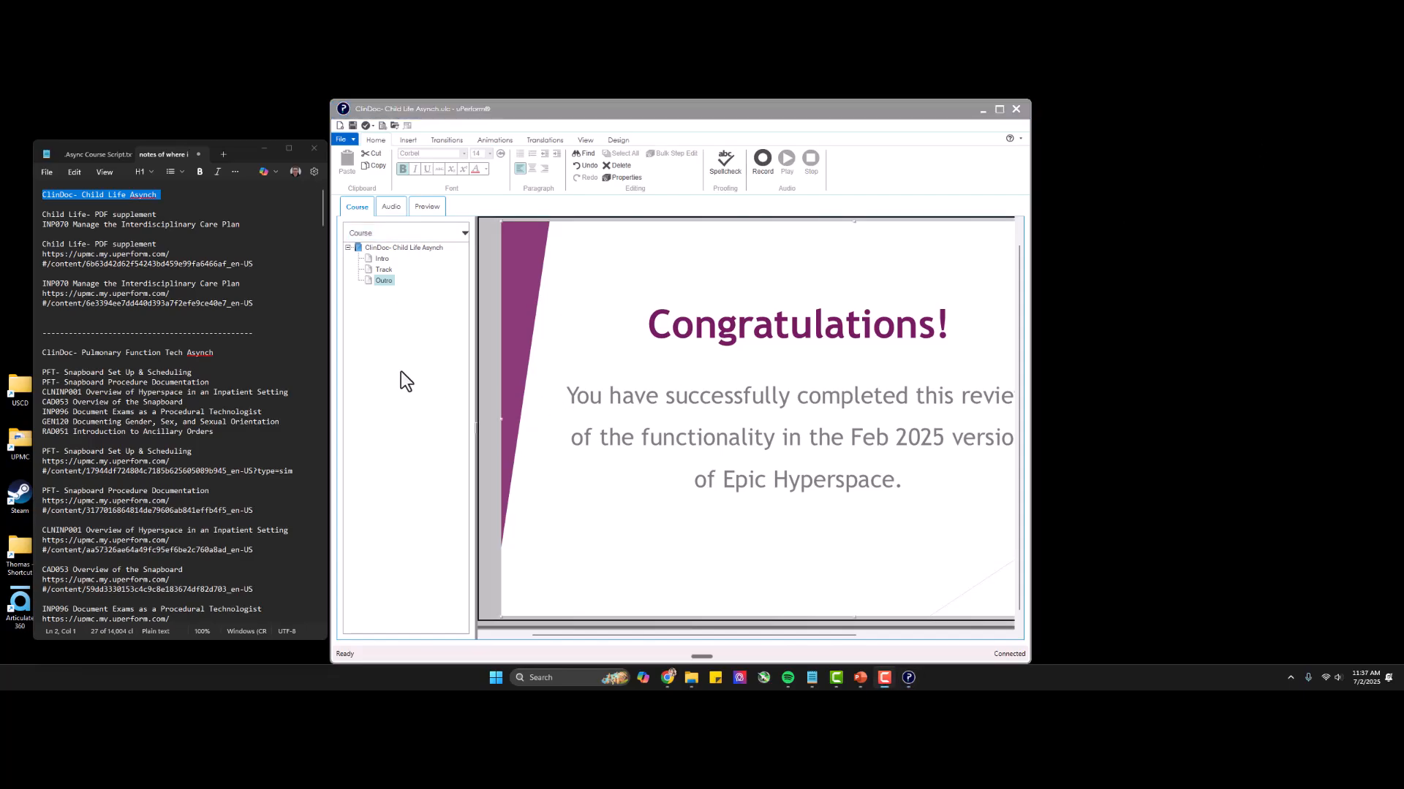
# Replace the default template voice in the document's text-to-speech properties with Amazon Polly - Brian (Neural) - British English.
pyautogui.click(85, 156)
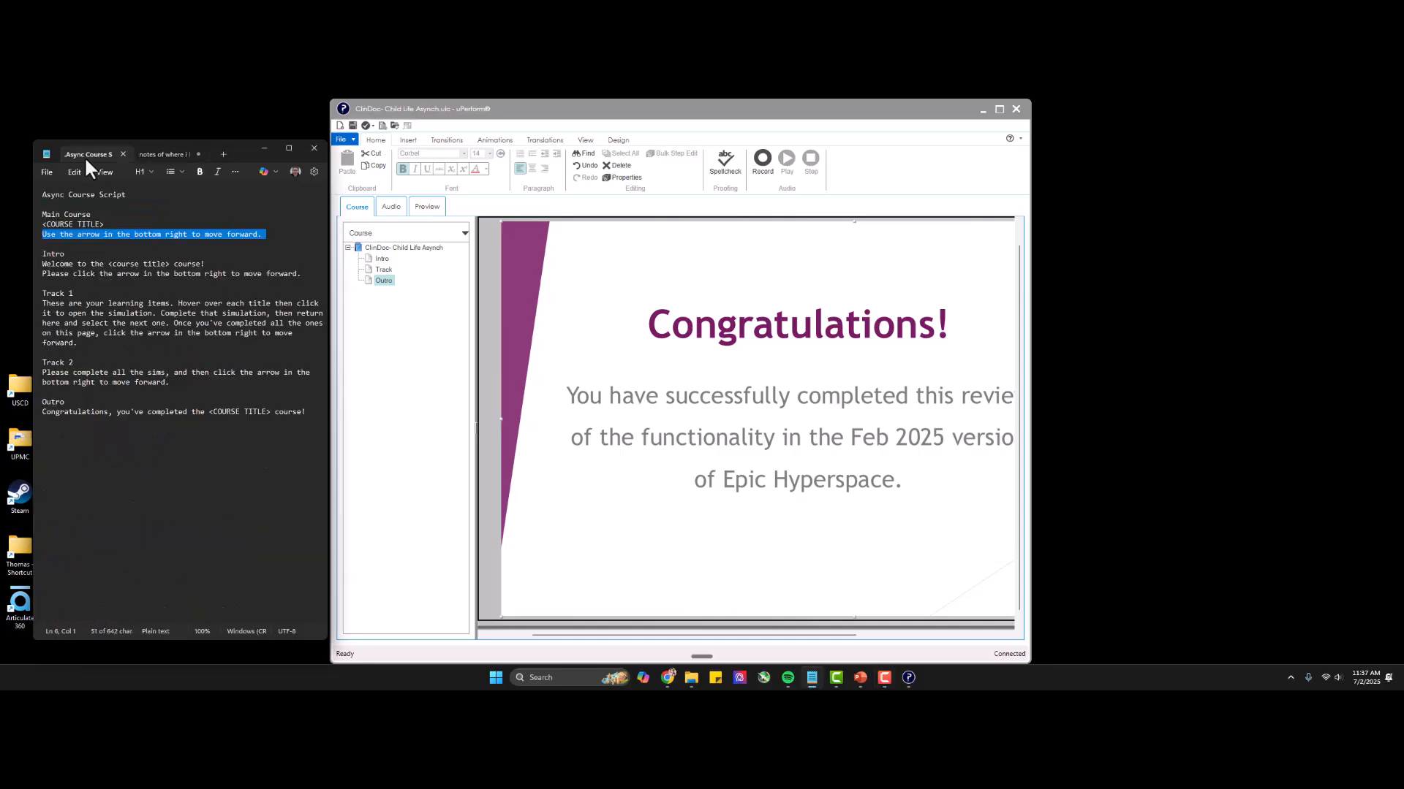
pyautogui.click(389, 210)
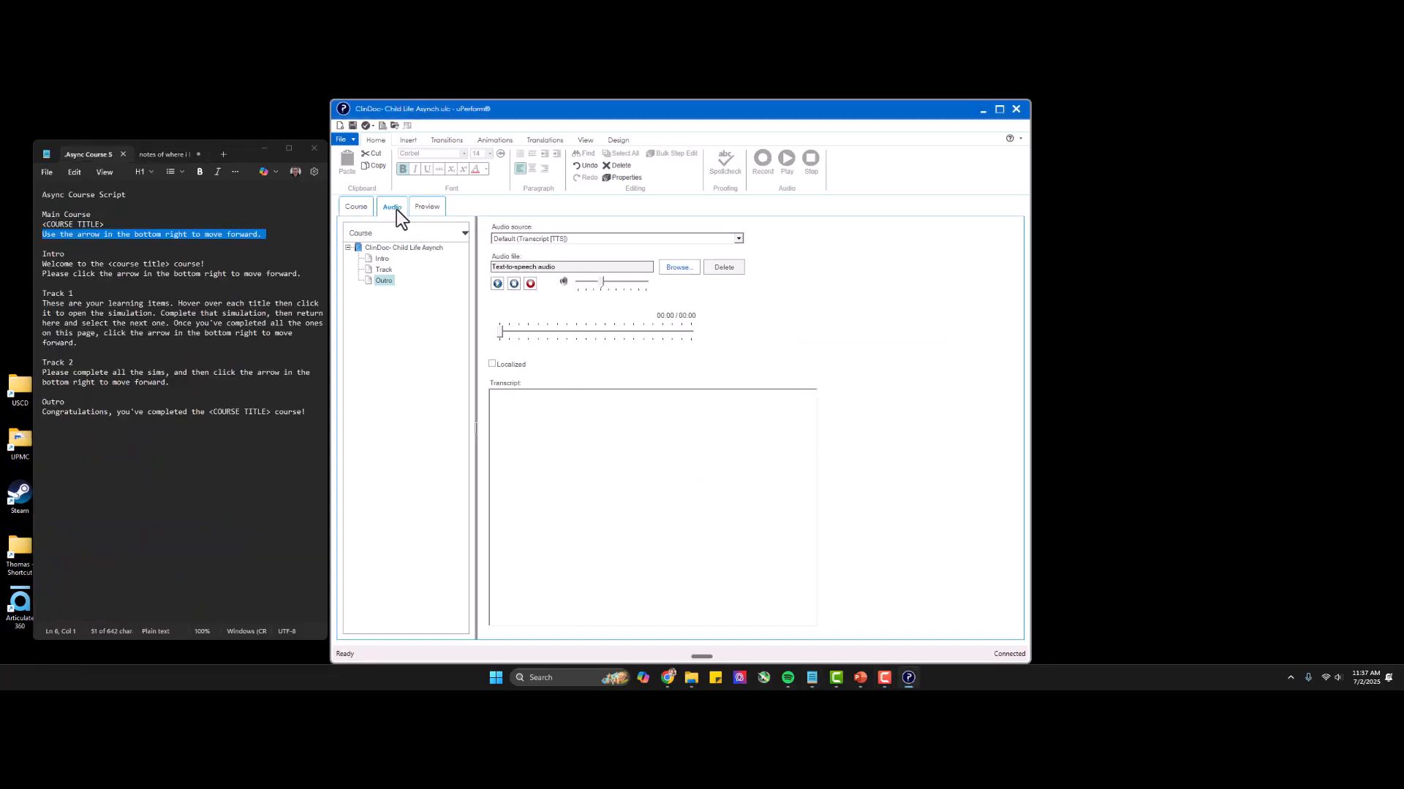
pyautogui.click(350, 140)
pyautogui.click(350, 139)
pyautogui.click(349, 138)
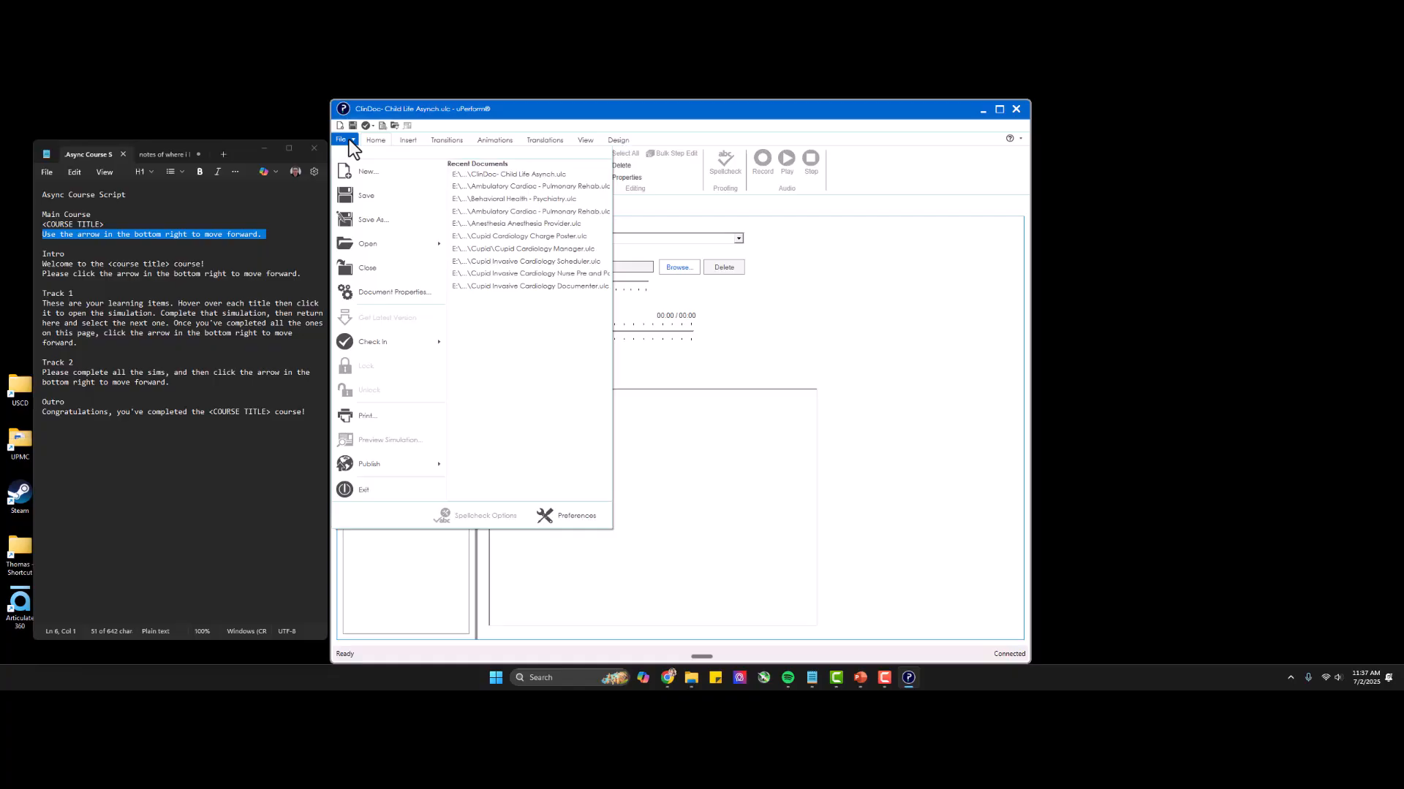
pyautogui.click(370, 288)
pyautogui.click(563, 304)
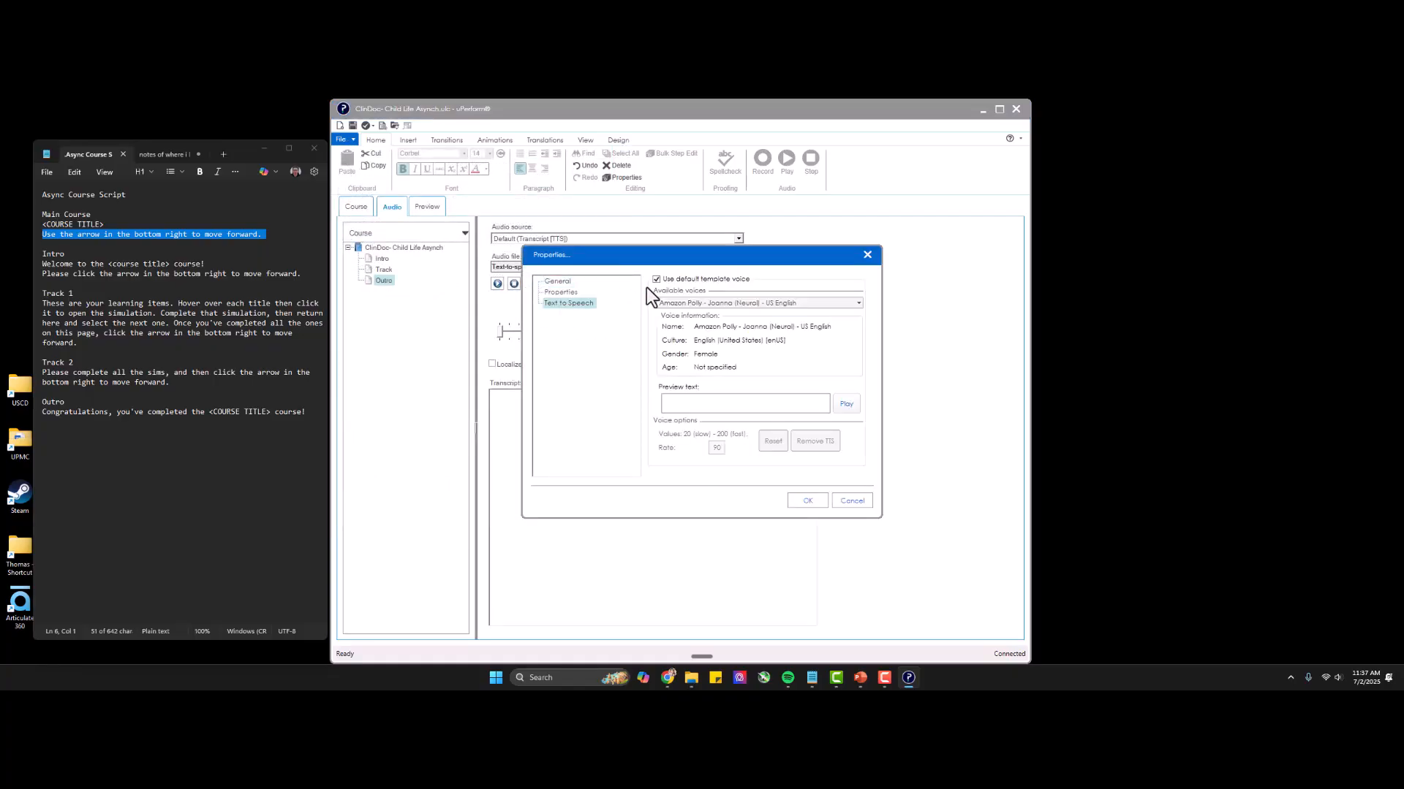
pyautogui.click(674, 283)
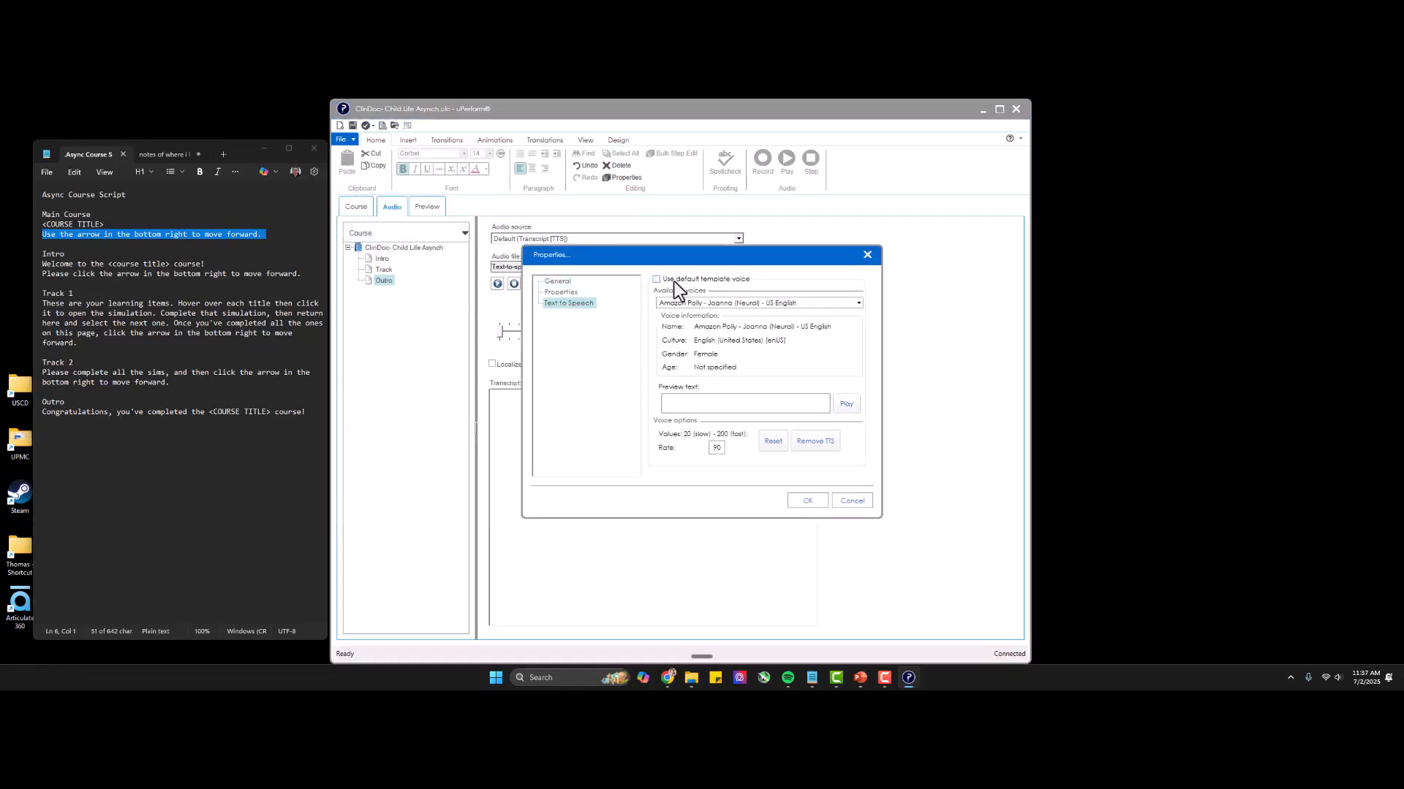
pyautogui.click(715, 303)
pyautogui.click(690, 316)
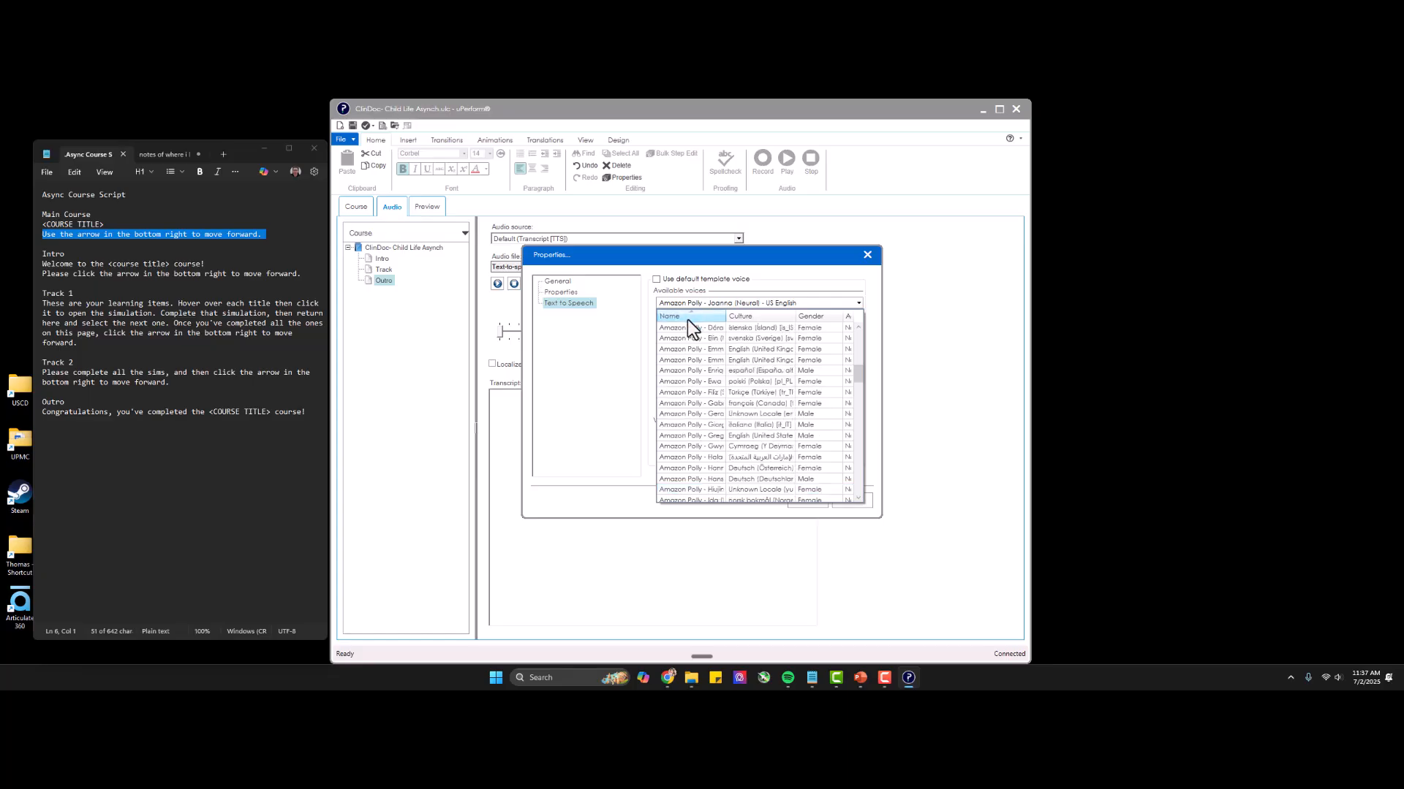
pyautogui.moveTo(727, 316); pyautogui.dragTo(771, 314)
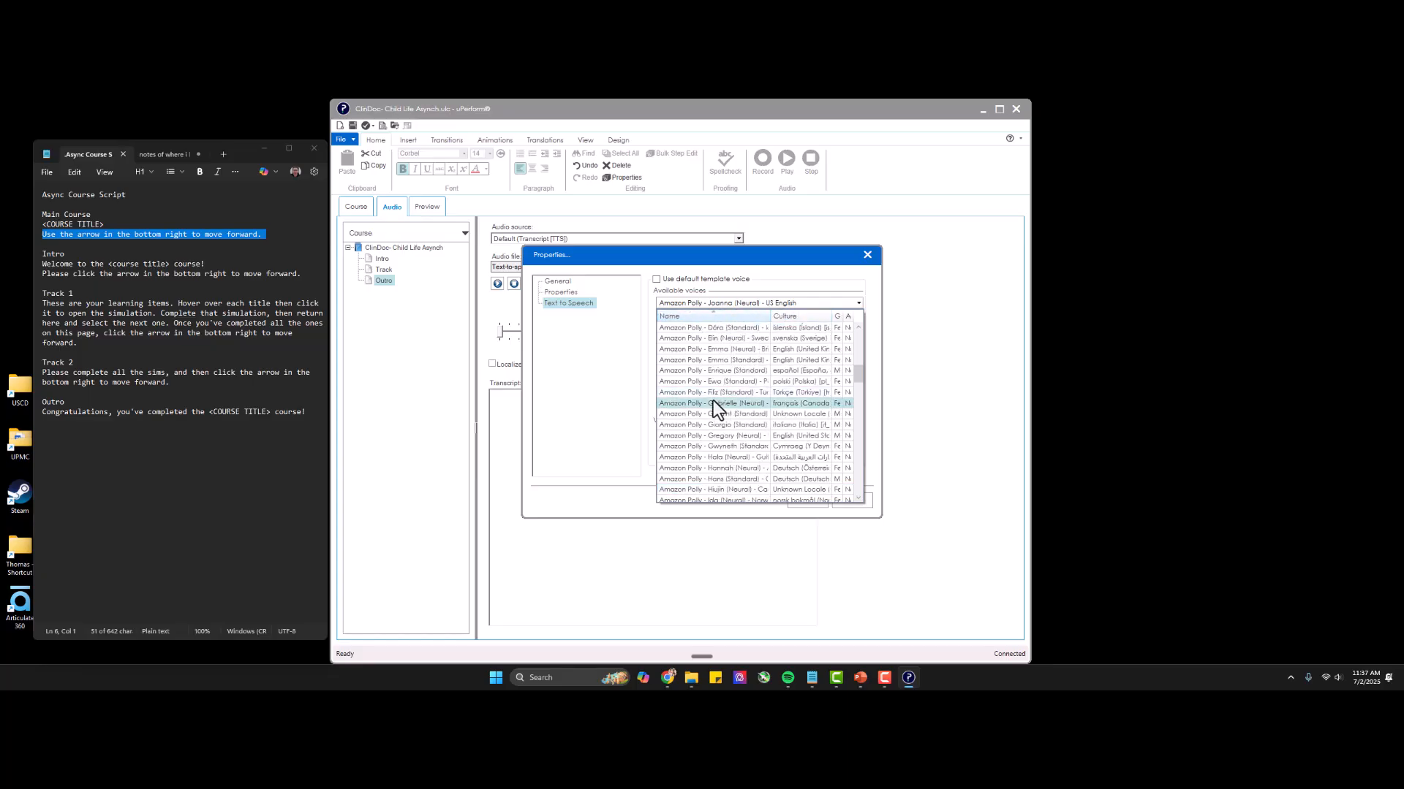
pyautogui.scroll(7, 715, 400)
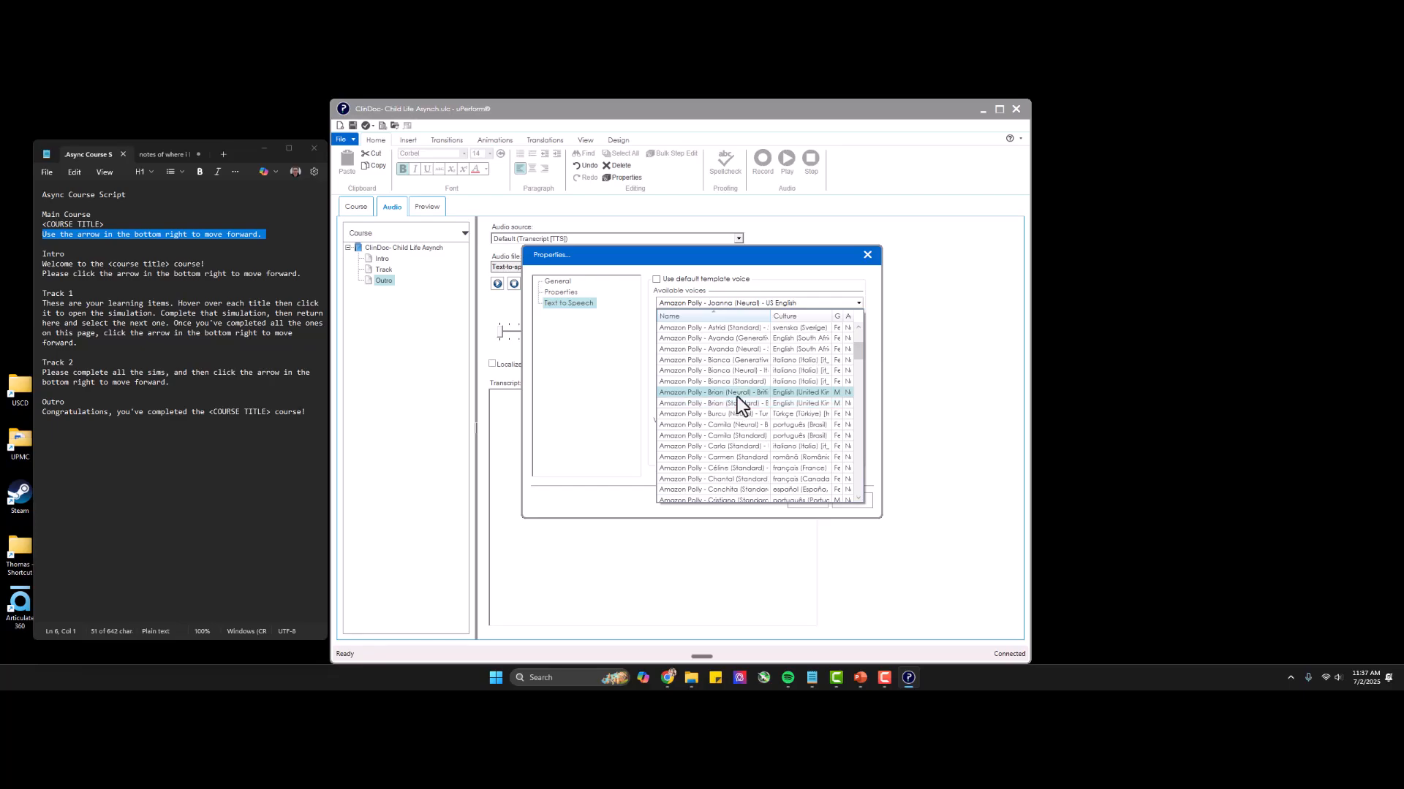
pyautogui.click(736, 393)
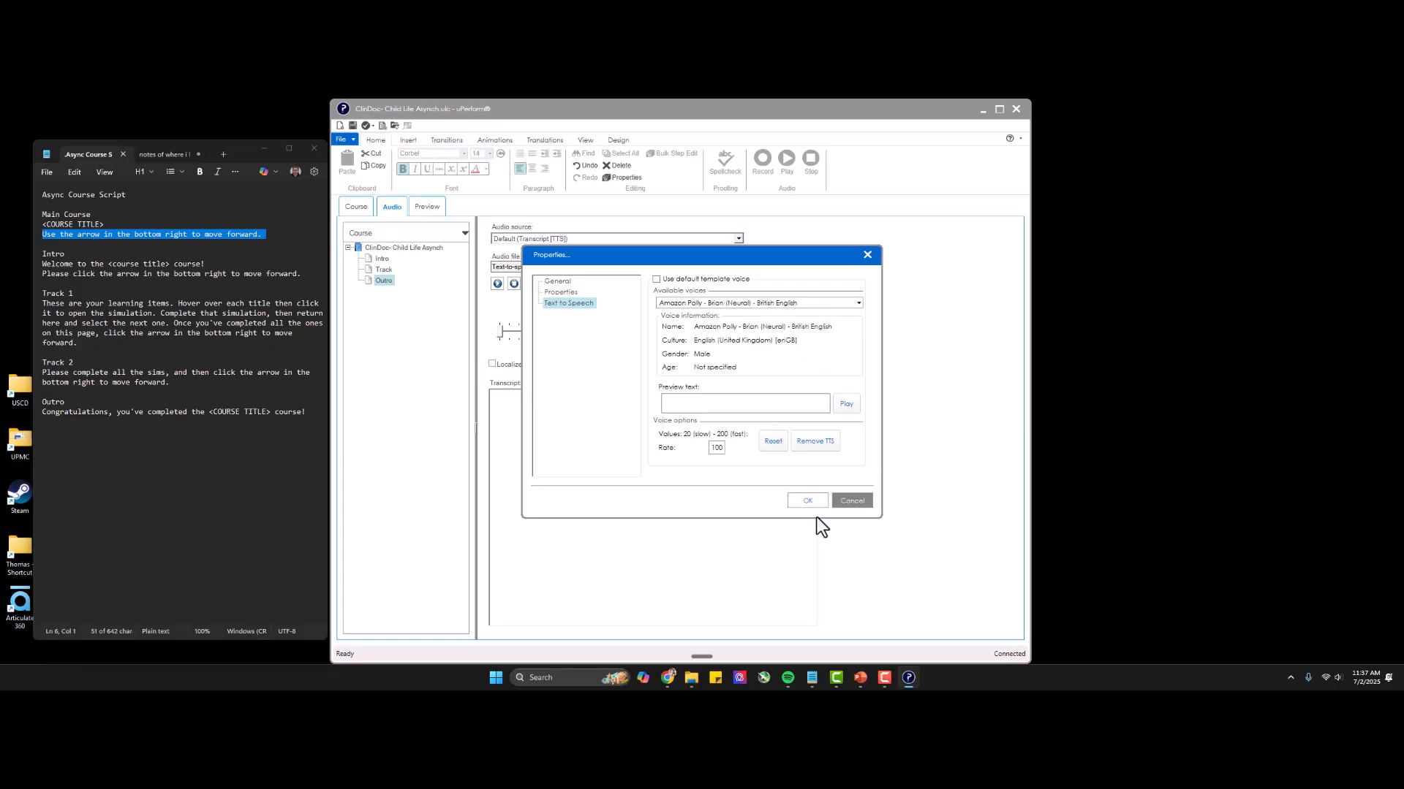
pyautogui.click(806, 501)
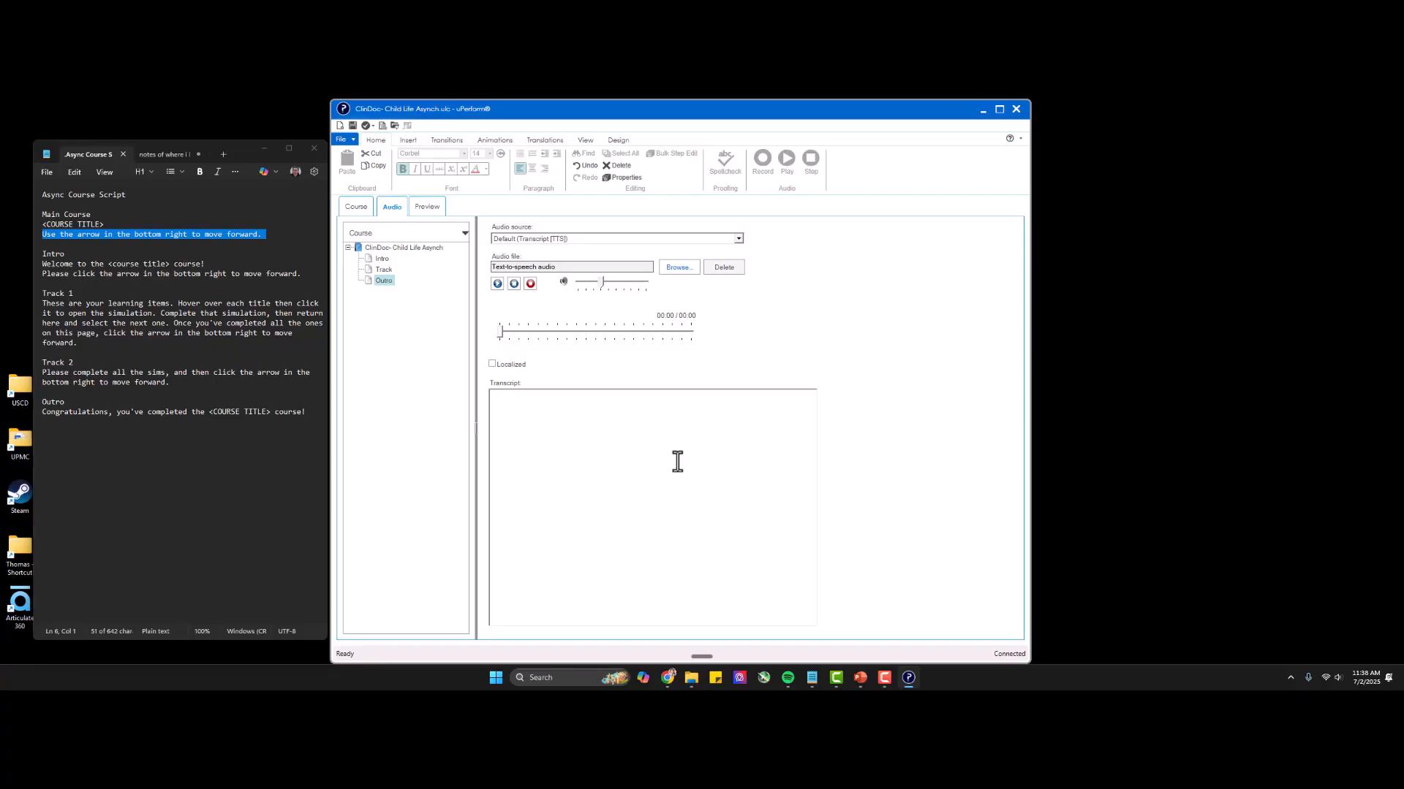
# Copy the two Intro lines from the course script into the Intro page's audio transcript.
pyautogui.click(381, 259)
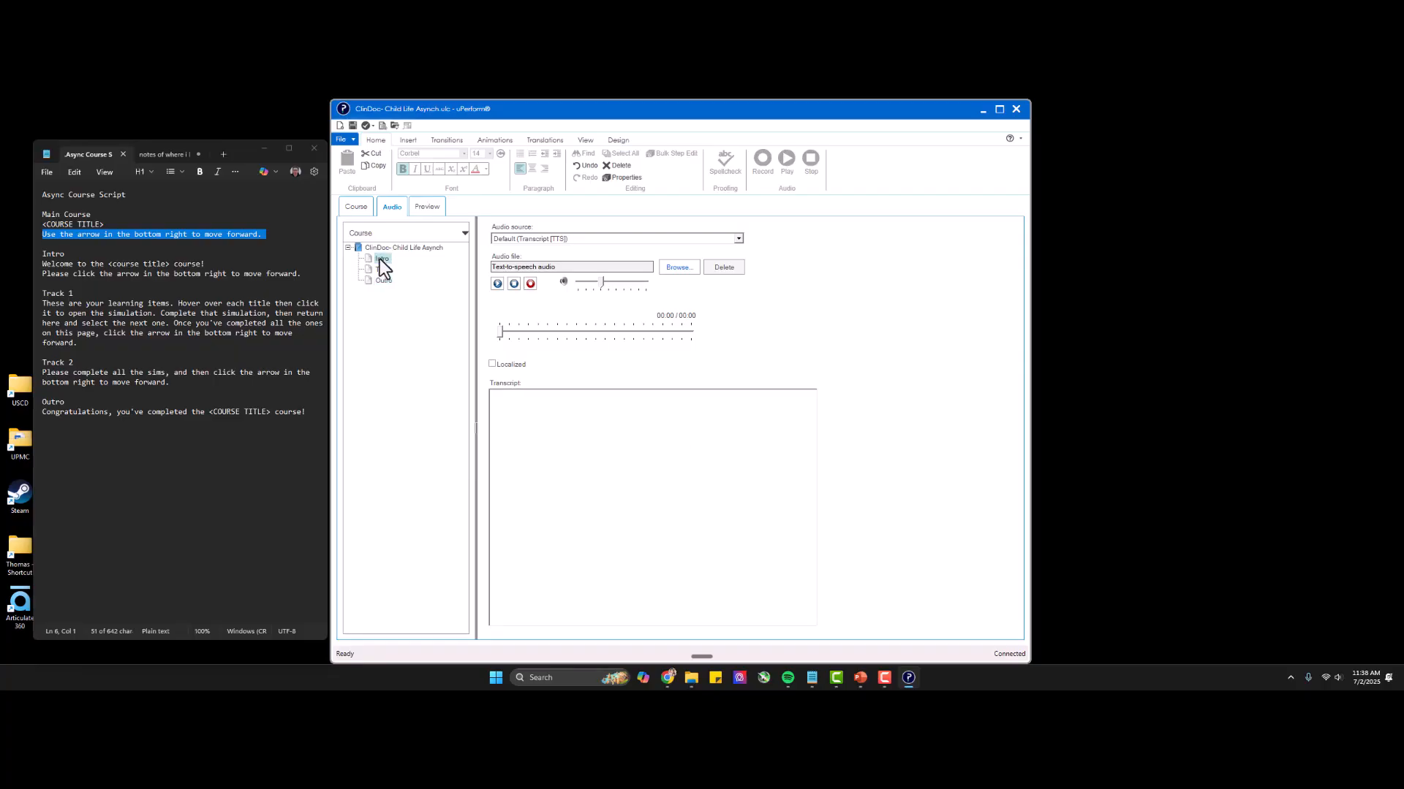
pyautogui.doubleClick(44, 254)
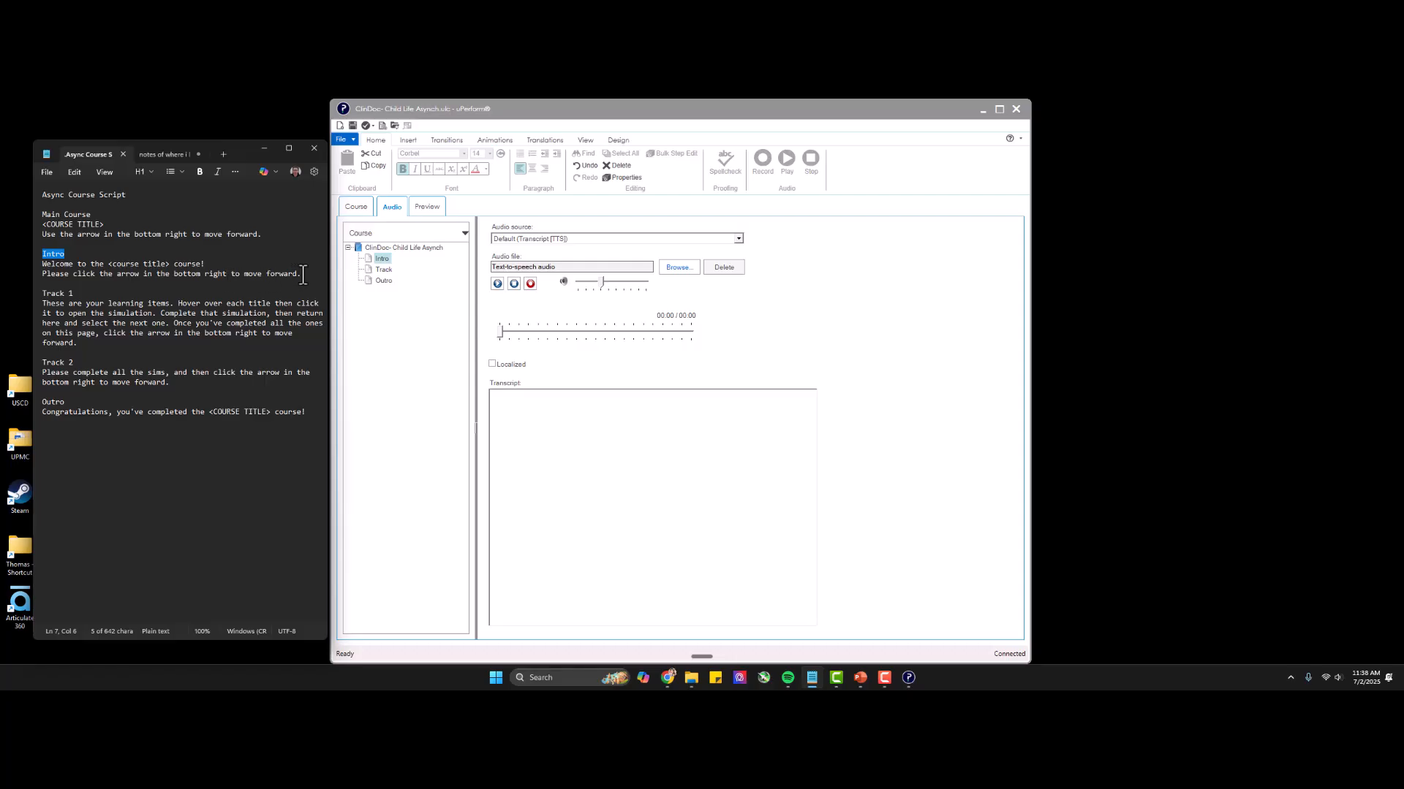
pyautogui.moveTo(303, 275); pyautogui.dragTo(32, 266)
pyautogui.hotkey('ctrl', 'c')
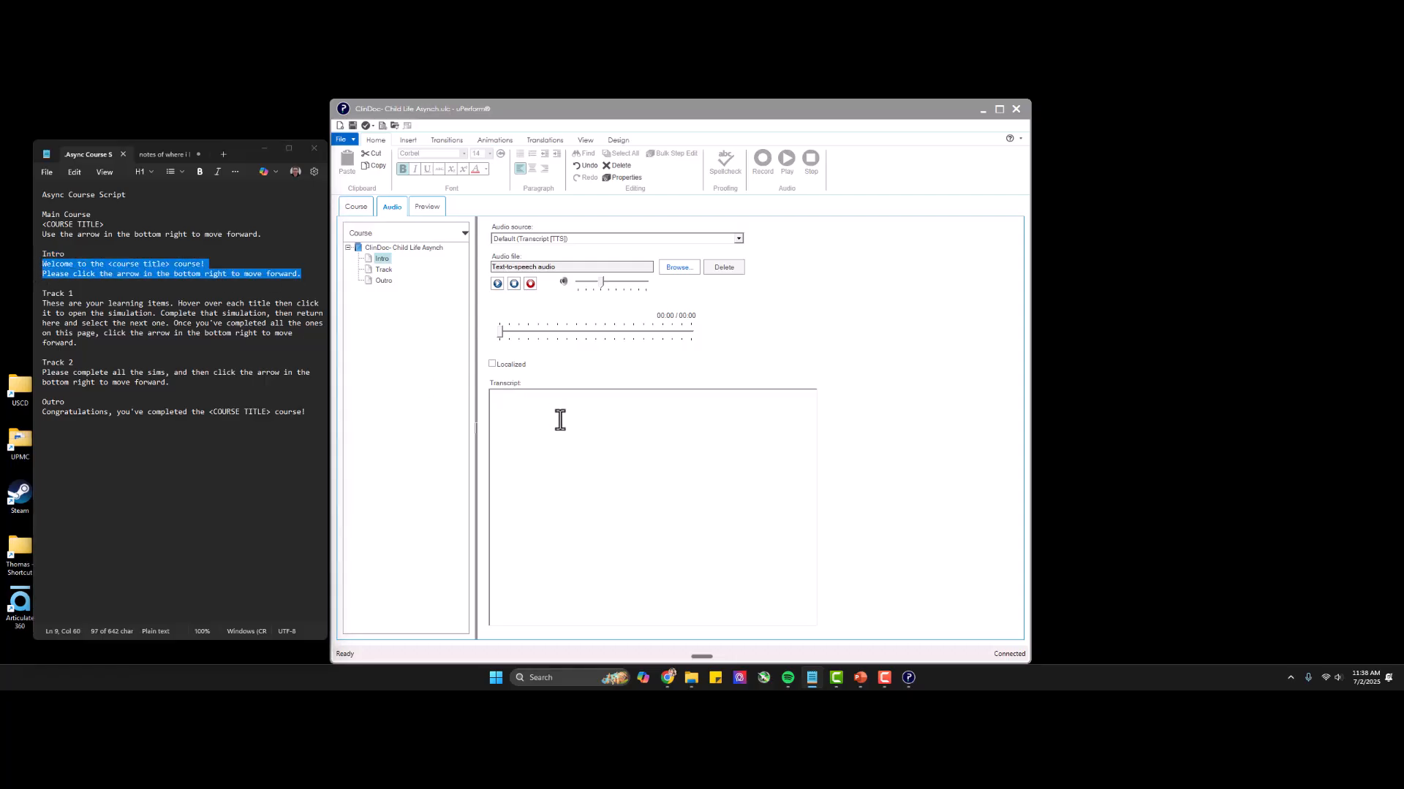
pyautogui.click(557, 417)
pyautogui.hotkey('ctrl', 'v')
# Replace the <course title> placeholder in the Intro transcript with the course name from the notes, adjusted to read "Epic ClinDoc, Child Life Asynch".
pyautogui.moveTo(539, 398); pyautogui.dragTo(576, 397)
pyautogui.click(162, 155)
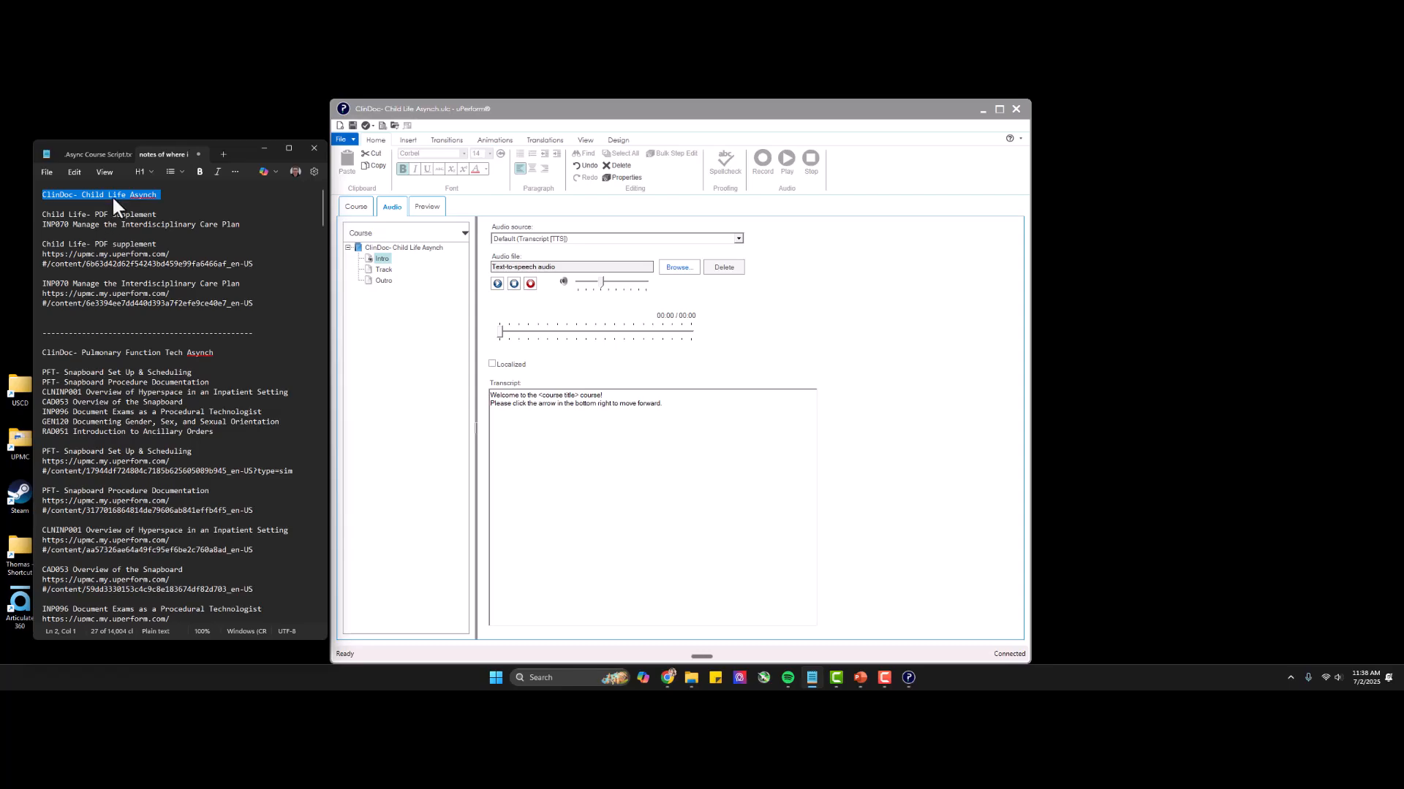
pyautogui.hotkey('ctrl', 'c')
pyautogui.moveTo(540, 396); pyautogui.dragTo(583, 397)
pyautogui.hotkey('ctrl', 'v')
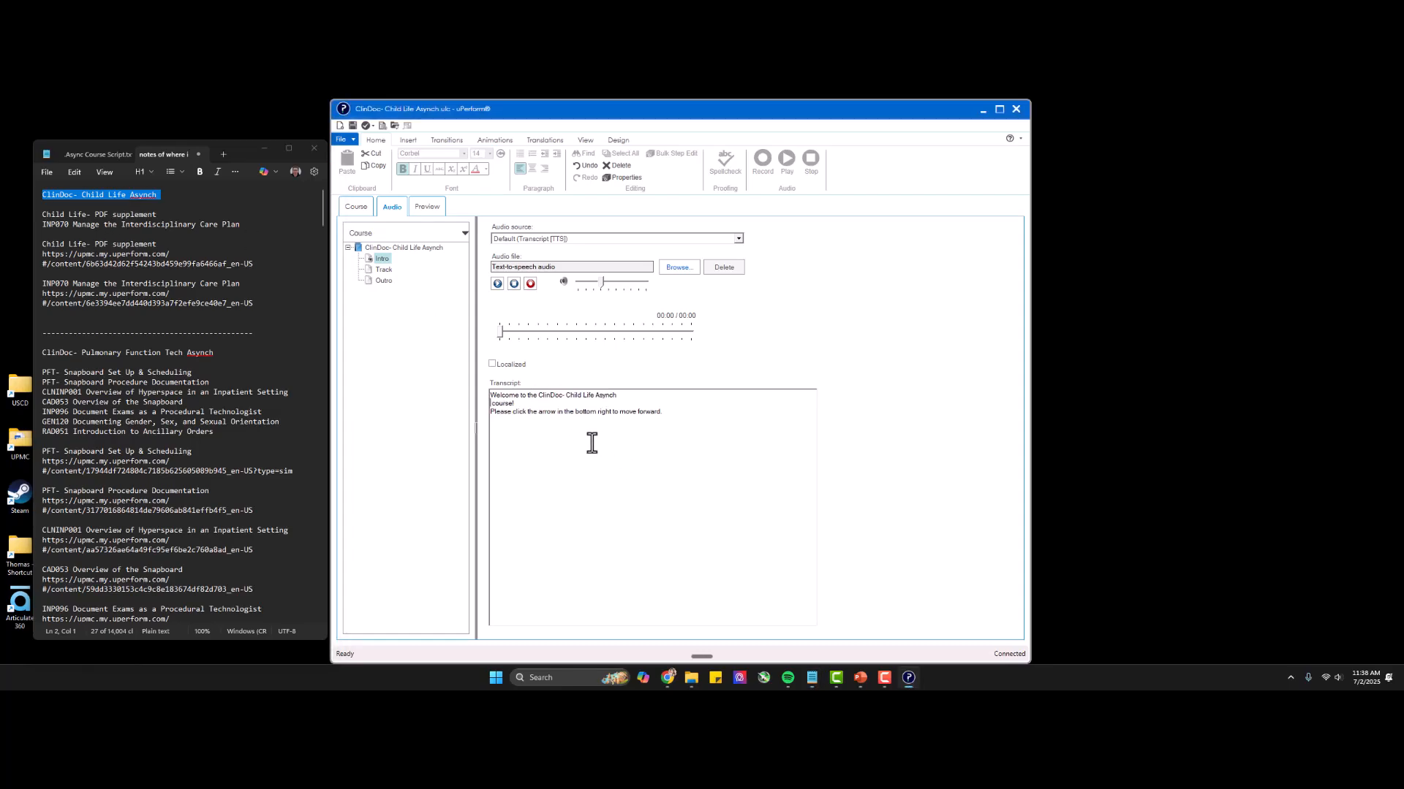
pyautogui.press('BackSpace')
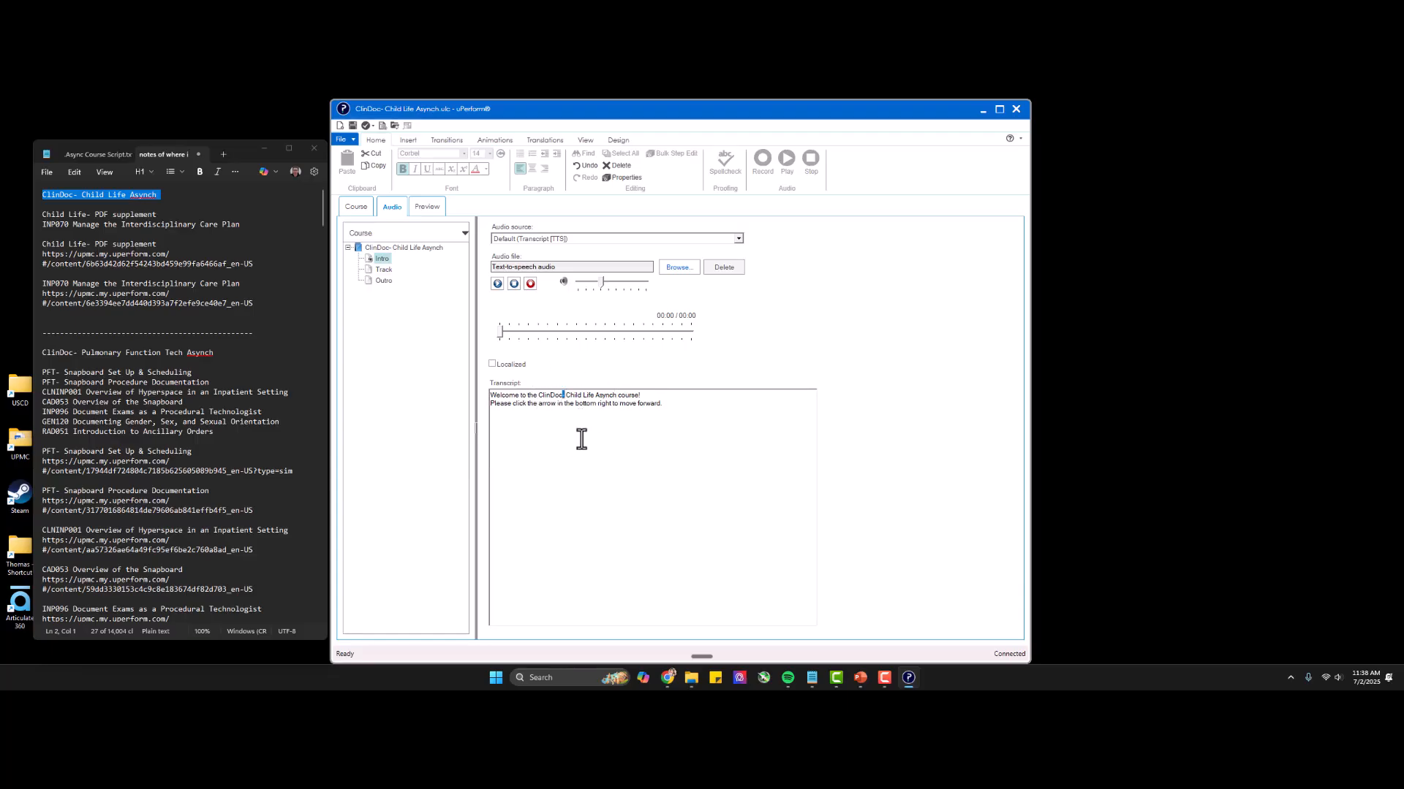
pyautogui.write(',')
pyautogui.click(538, 395)
pyautogui.write('Epic')
# Copy the Track 1 paragraph from the course script into the Track page's audio transcript.
pyautogui.click(382, 270)
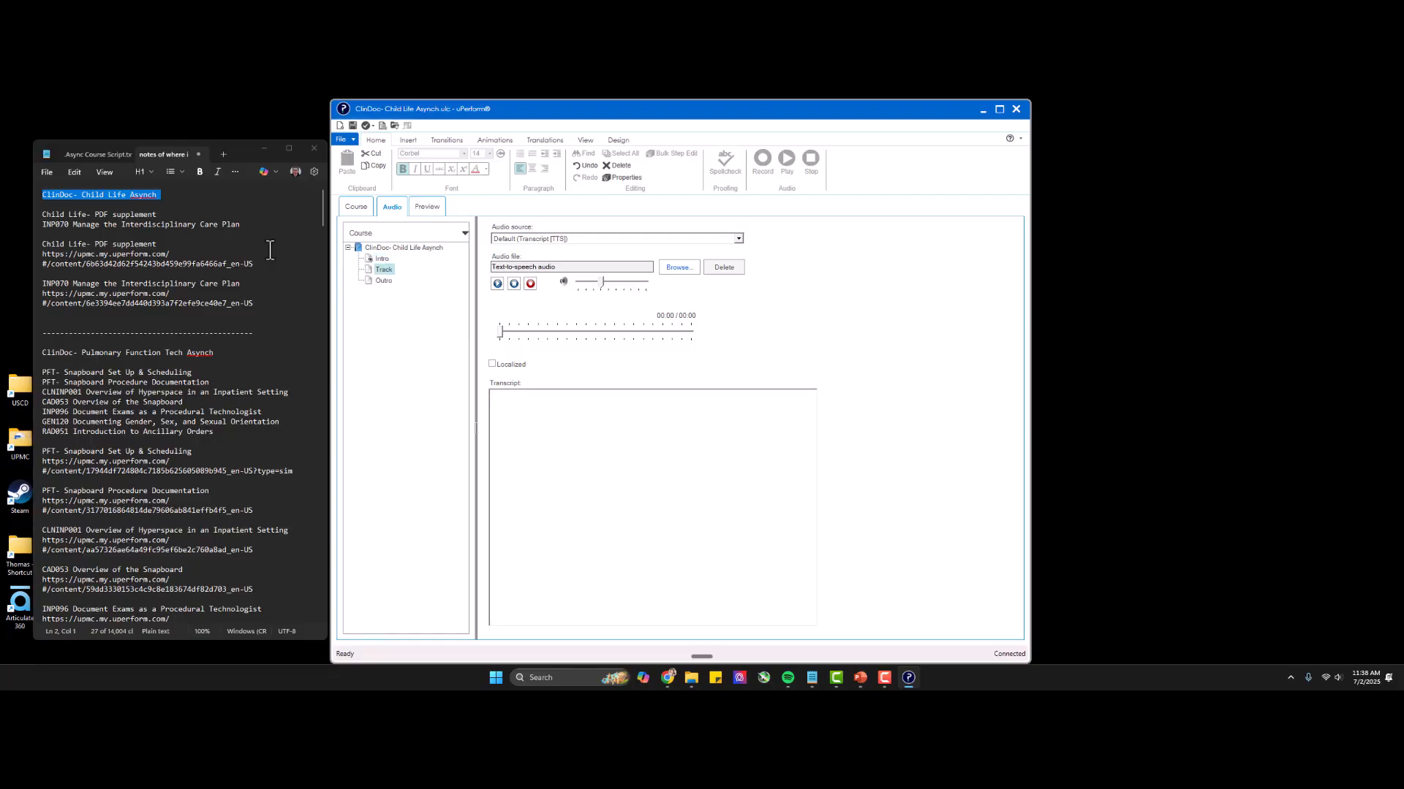
pyautogui.click(108, 156)
pyautogui.tripleClick(95, 315)
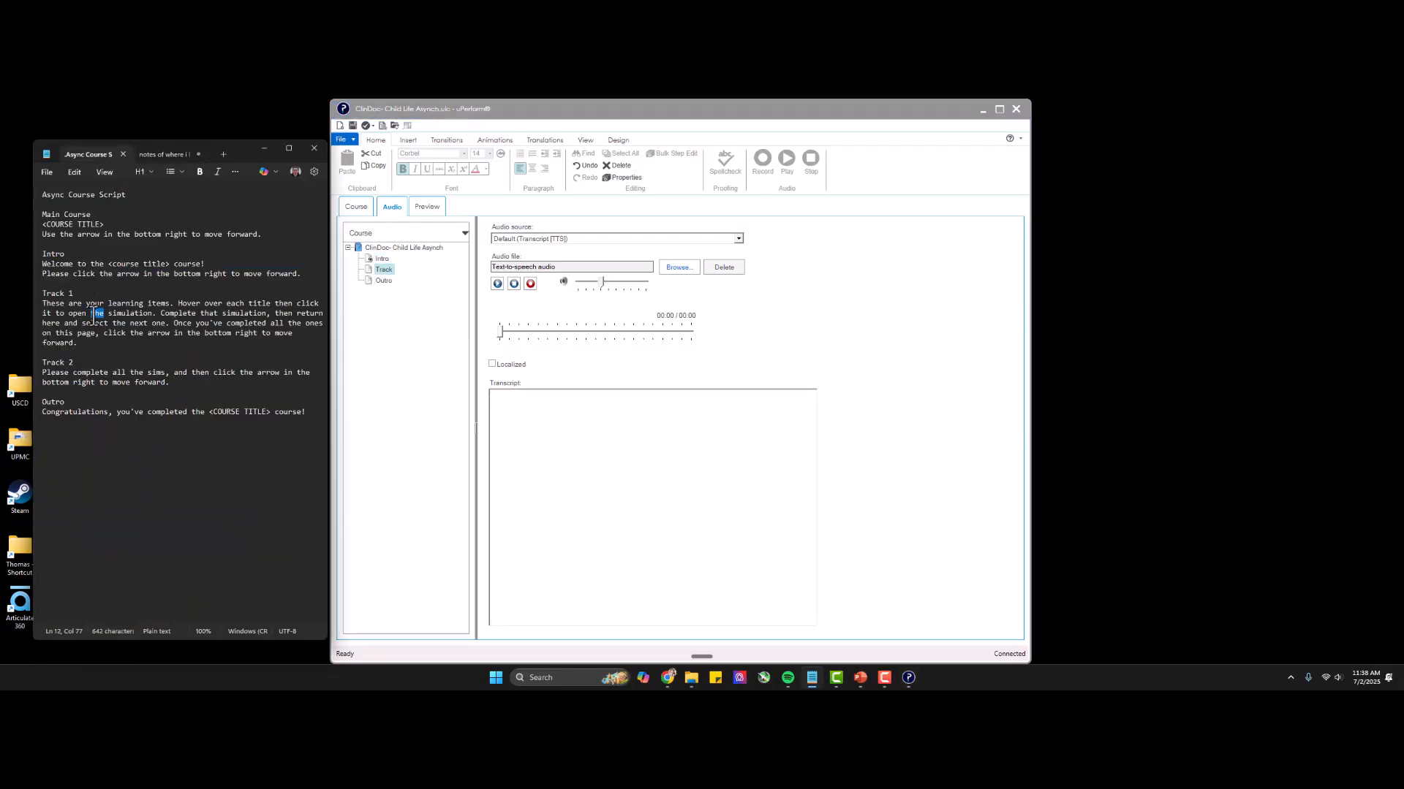
pyautogui.hotkey('ctrl', 'c')
pyautogui.click(621, 454)
pyautogui.hotkey('ctrl', 'v')
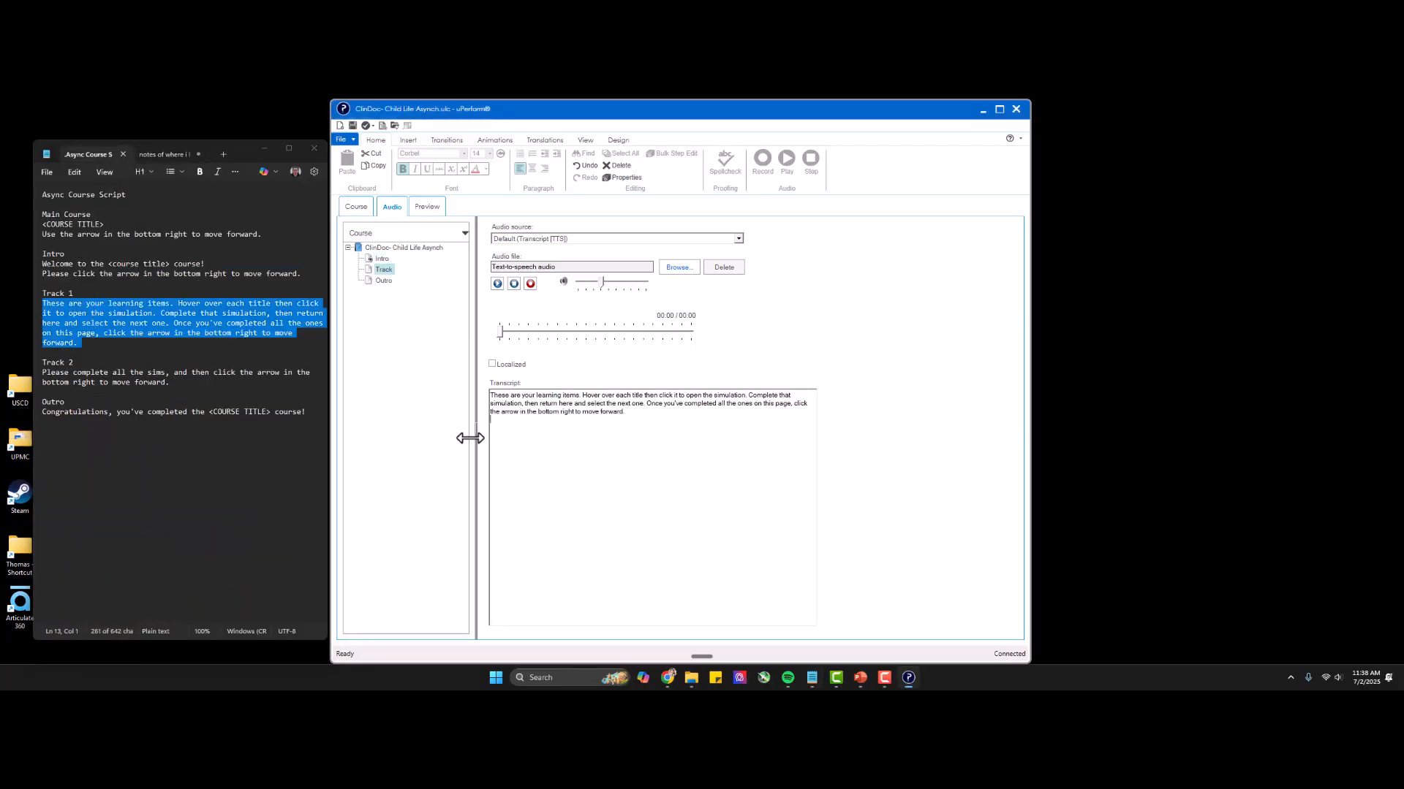
# Copy the Outro line from the course script into the Outro page's audio transcript.
pyautogui.click(384, 281)
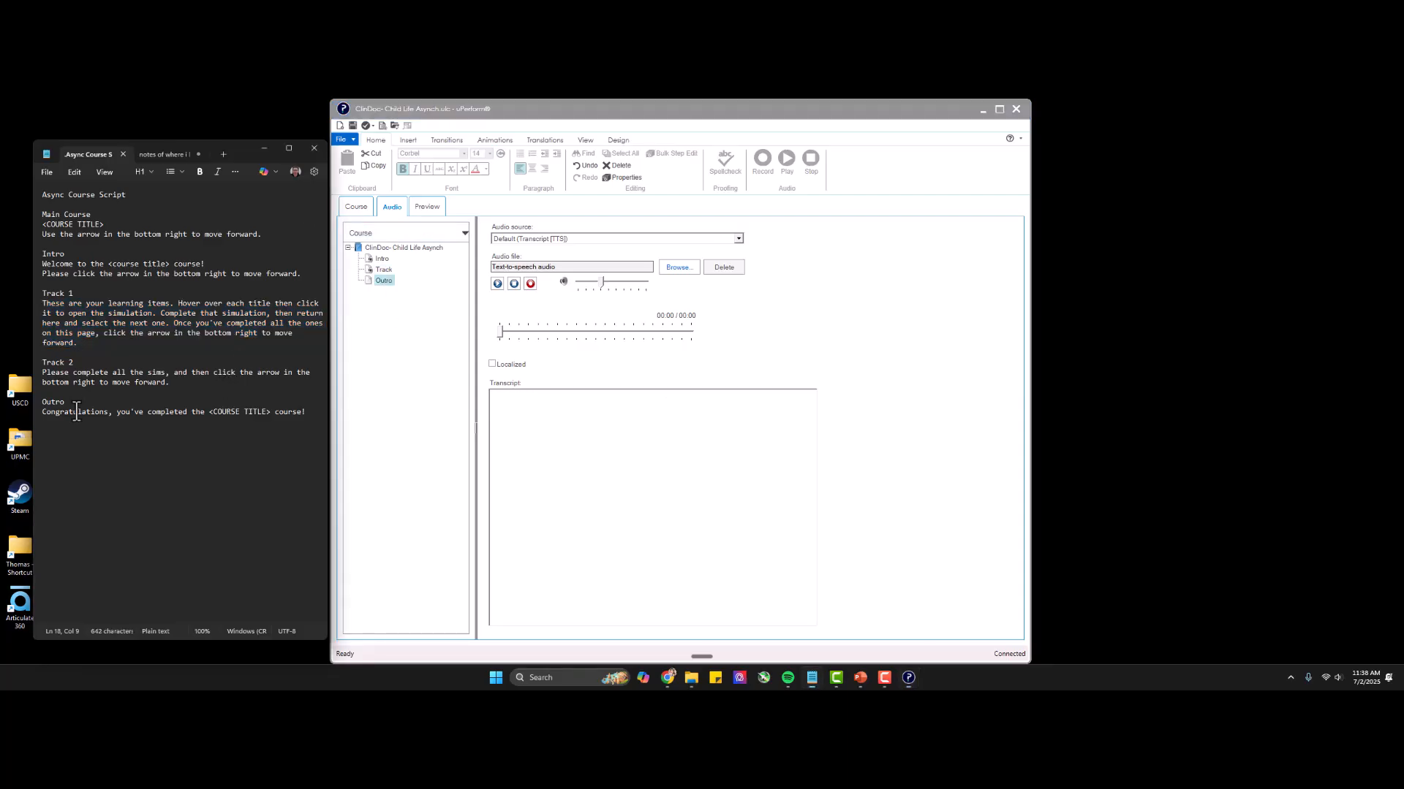
pyautogui.doubleClick(99, 412)
pyautogui.tripleClick(128, 412)
pyautogui.hotkey('ctrl', 'c')
pyautogui.click(574, 457)
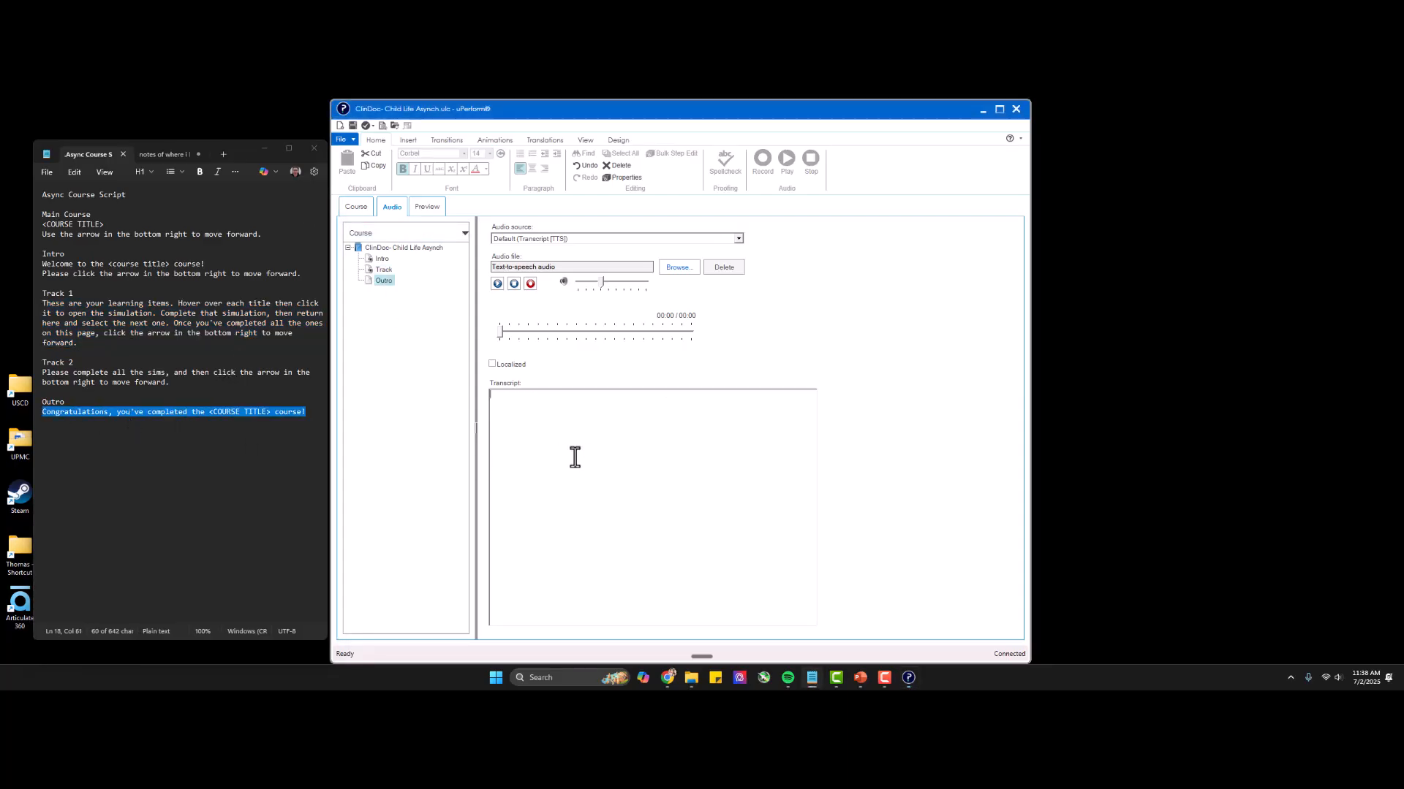
pyautogui.hotkey('ctrl', 'v')
# Replace the <COURSE TITLE> placeholder in the Outro transcript with "Epic ClinDoc, Child Life Asynch" copied from the Intro transcript.
pyautogui.moveTo(605, 396); pyautogui.dragTo(661, 397)
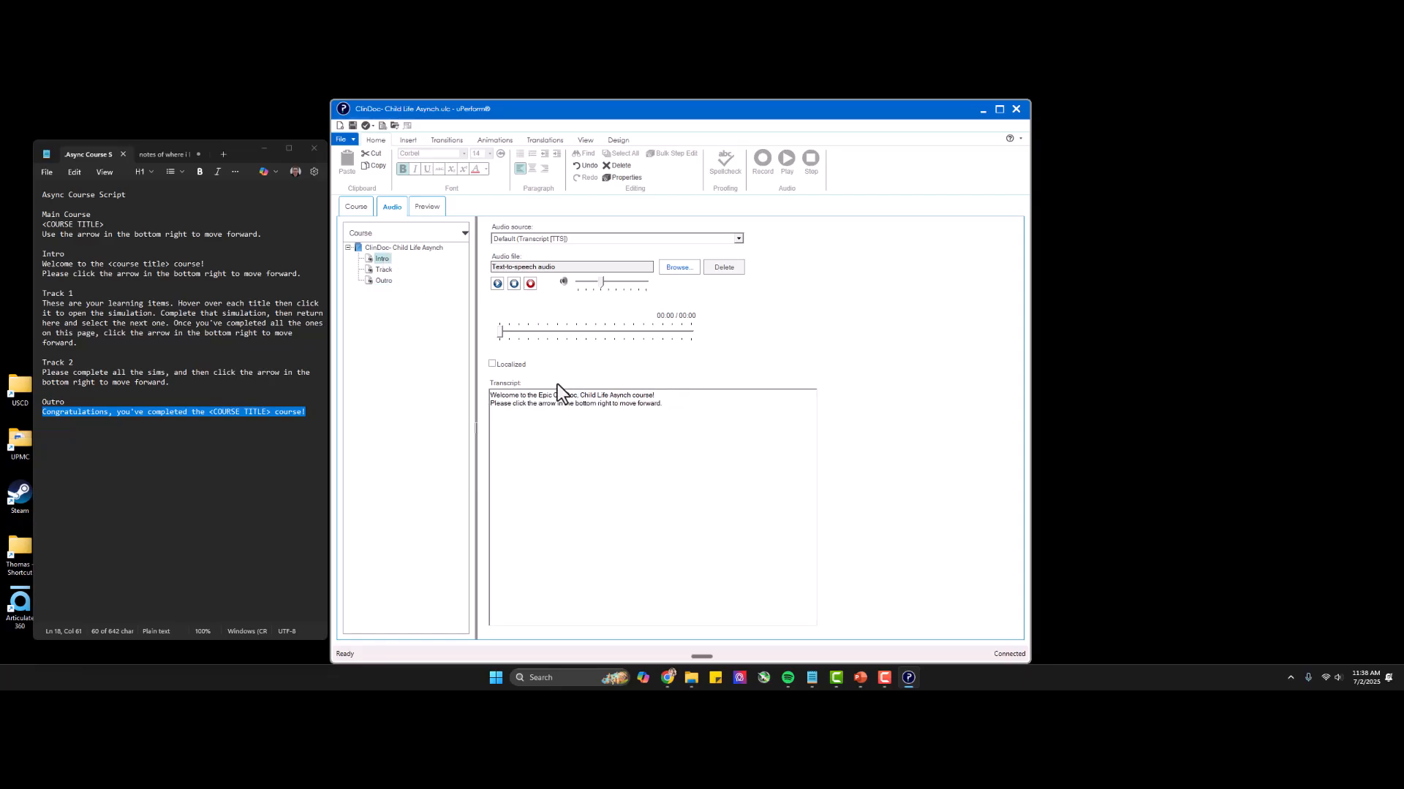
pyautogui.moveTo(538, 396); pyautogui.dragTo(627, 396)
pyautogui.click(374, 282)
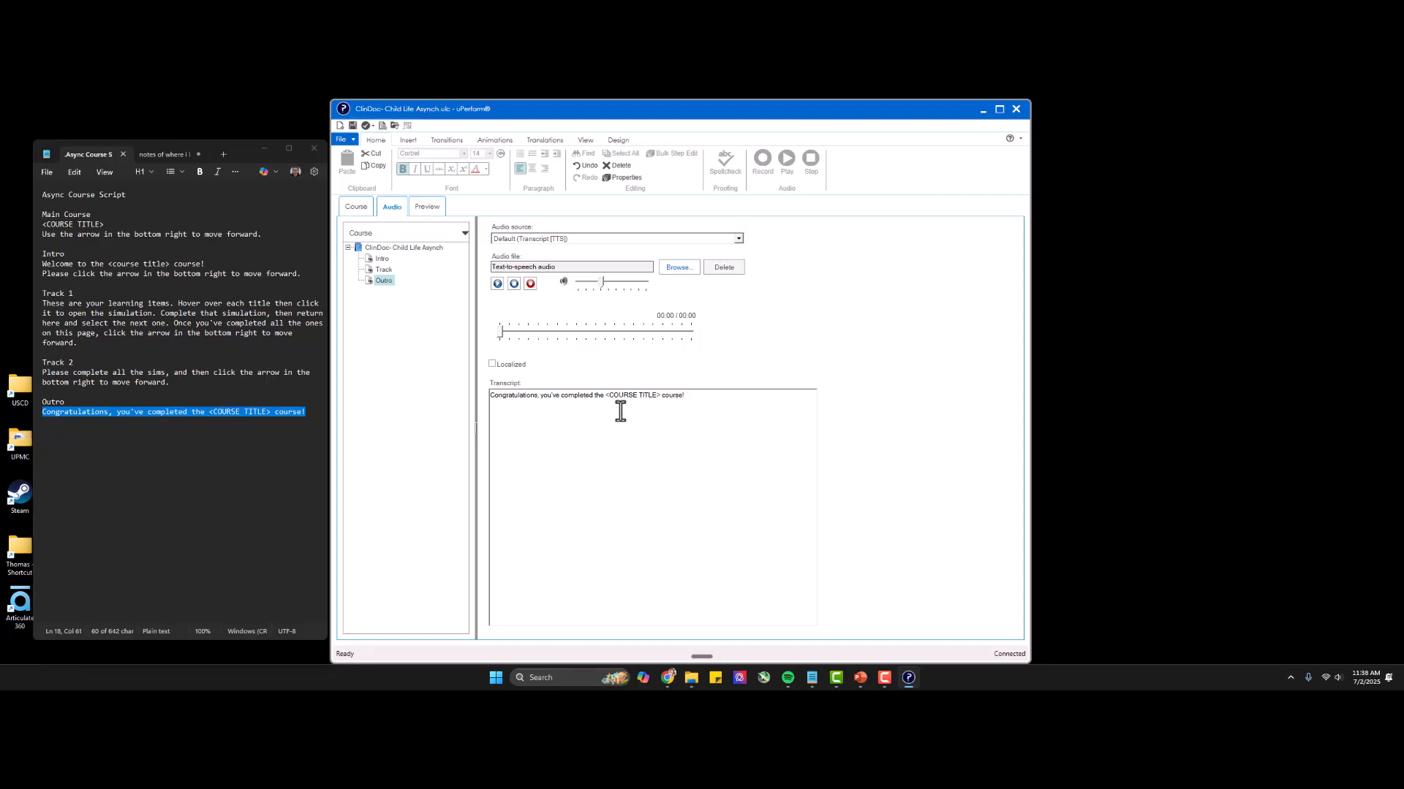
pyautogui.moveTo(605, 396); pyautogui.dragTo(657, 396)
pyautogui.hotkey('ctrl', 'v')
pyautogui.click(647, 395)
# Check the audio transcripts of the course root and the Intro, Track and Outro pages.
pyautogui.click(497, 285)
pyautogui.click(393, 247)
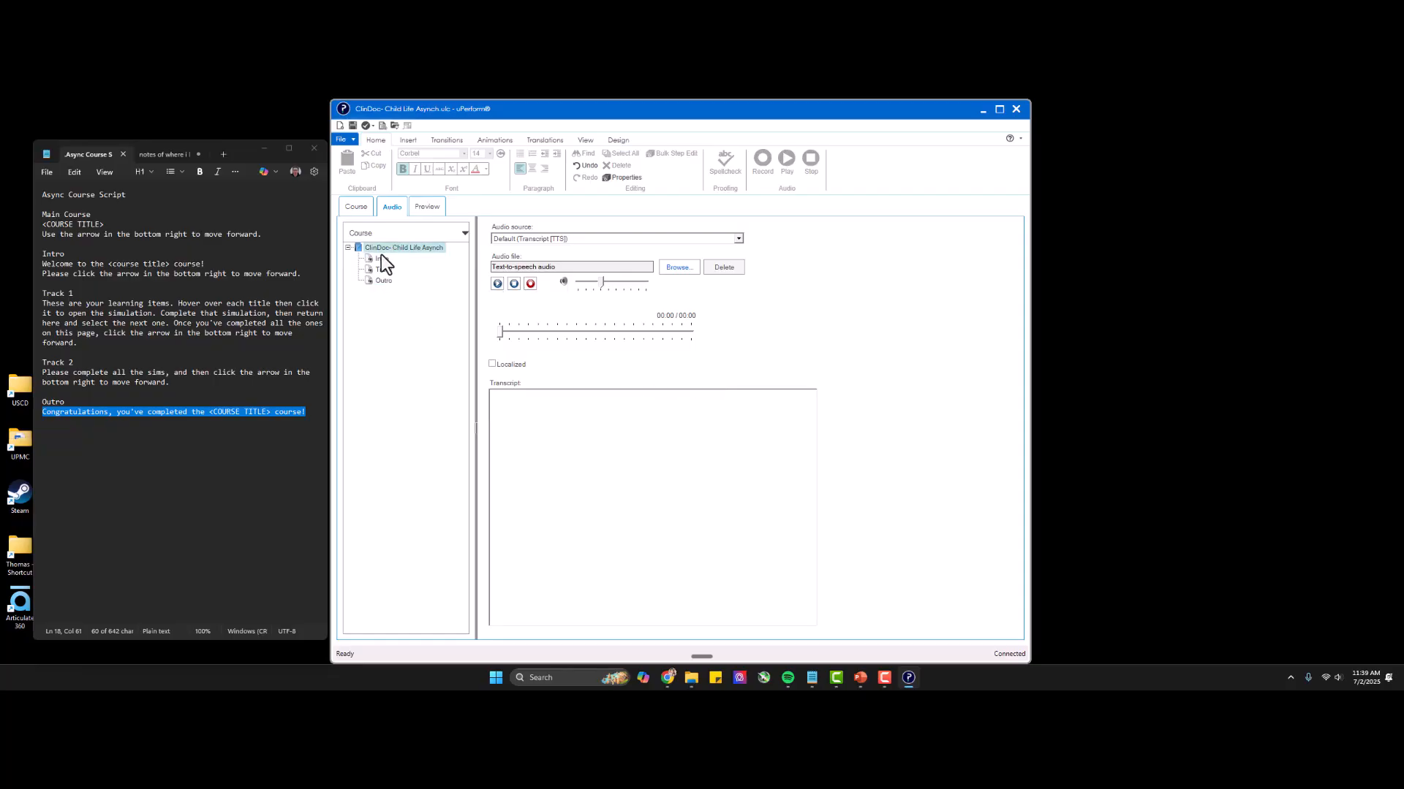
pyautogui.click(381, 258)
pyautogui.click(383, 270)
pyautogui.click(385, 282)
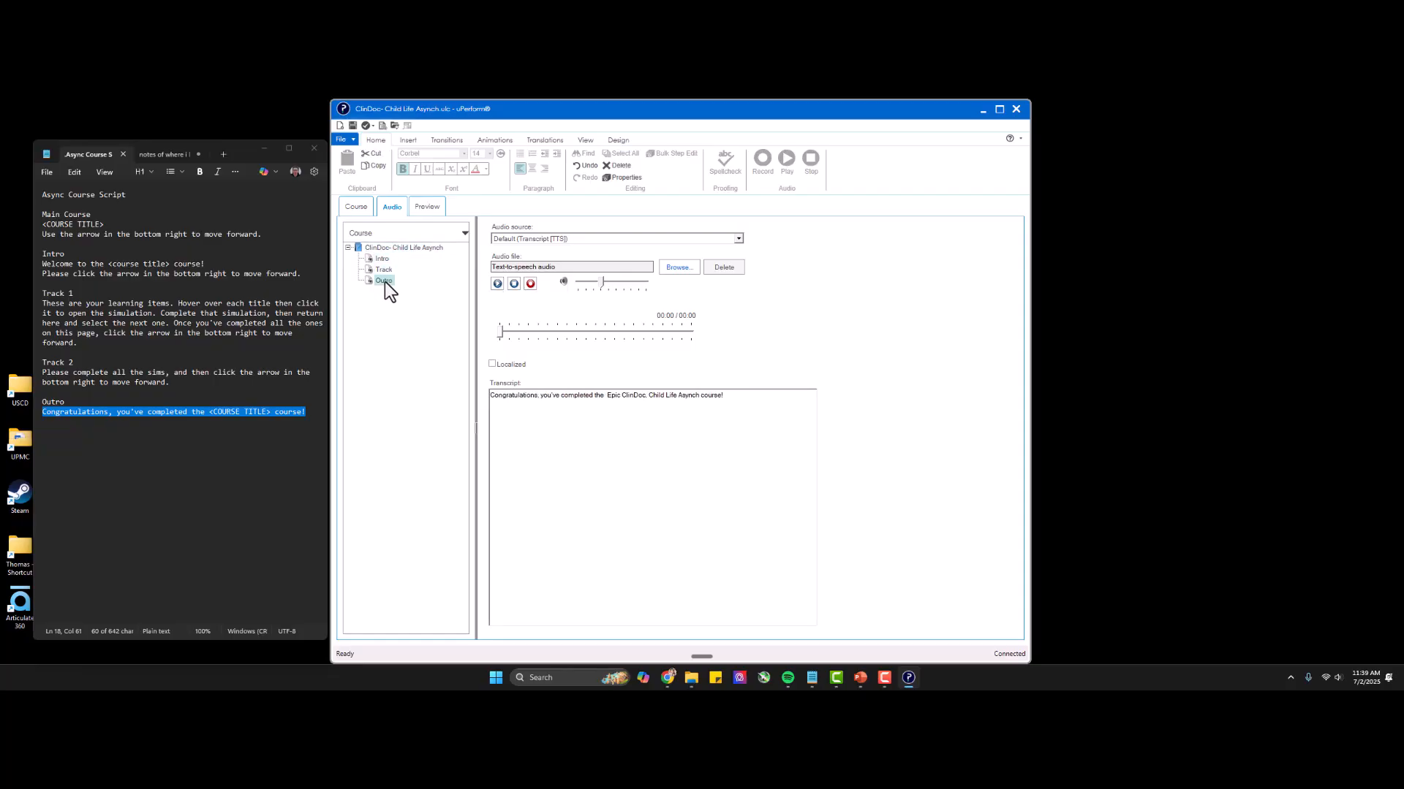
pyautogui.click(497, 242)
pyautogui.click(499, 243)
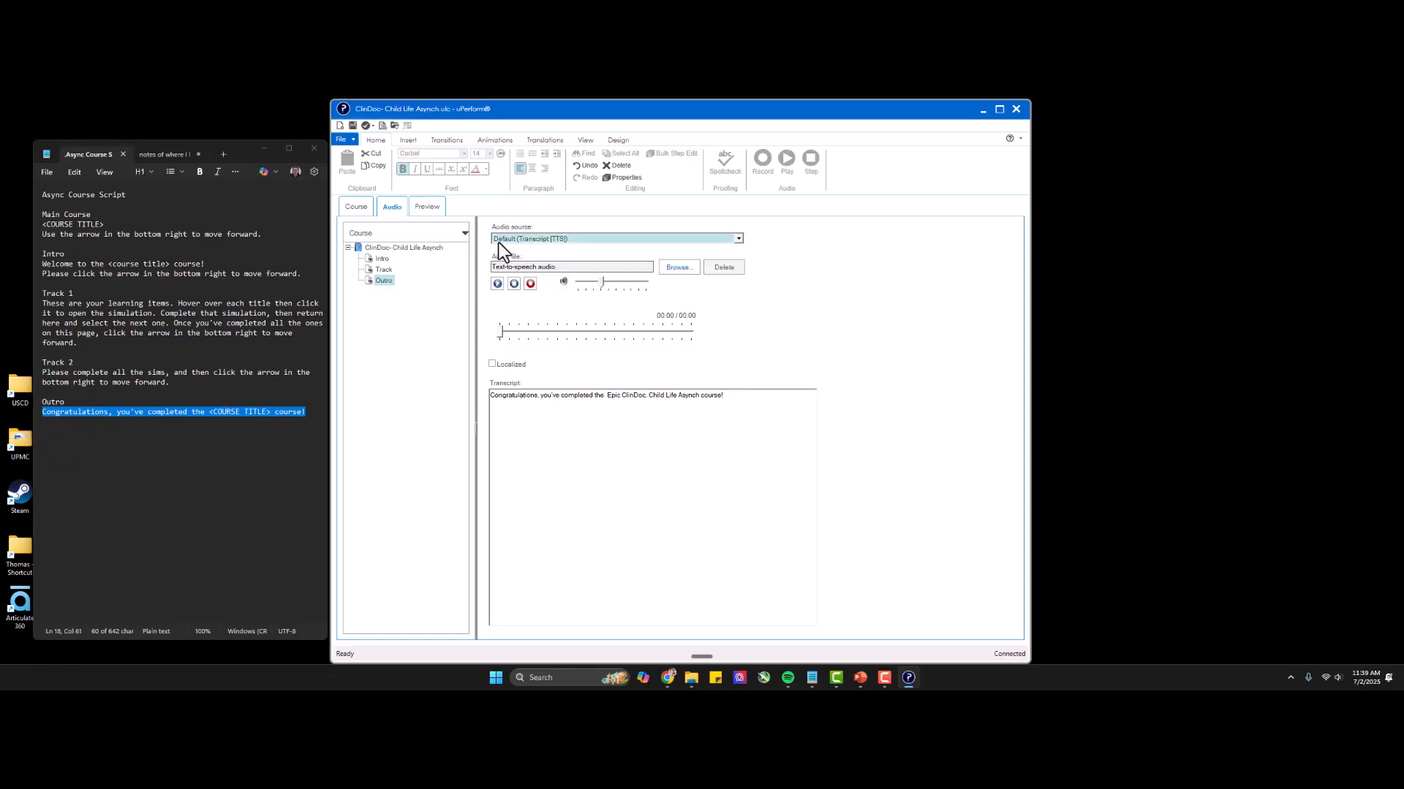
pyautogui.press('ctrl')
pyautogui.click(1272, 145)
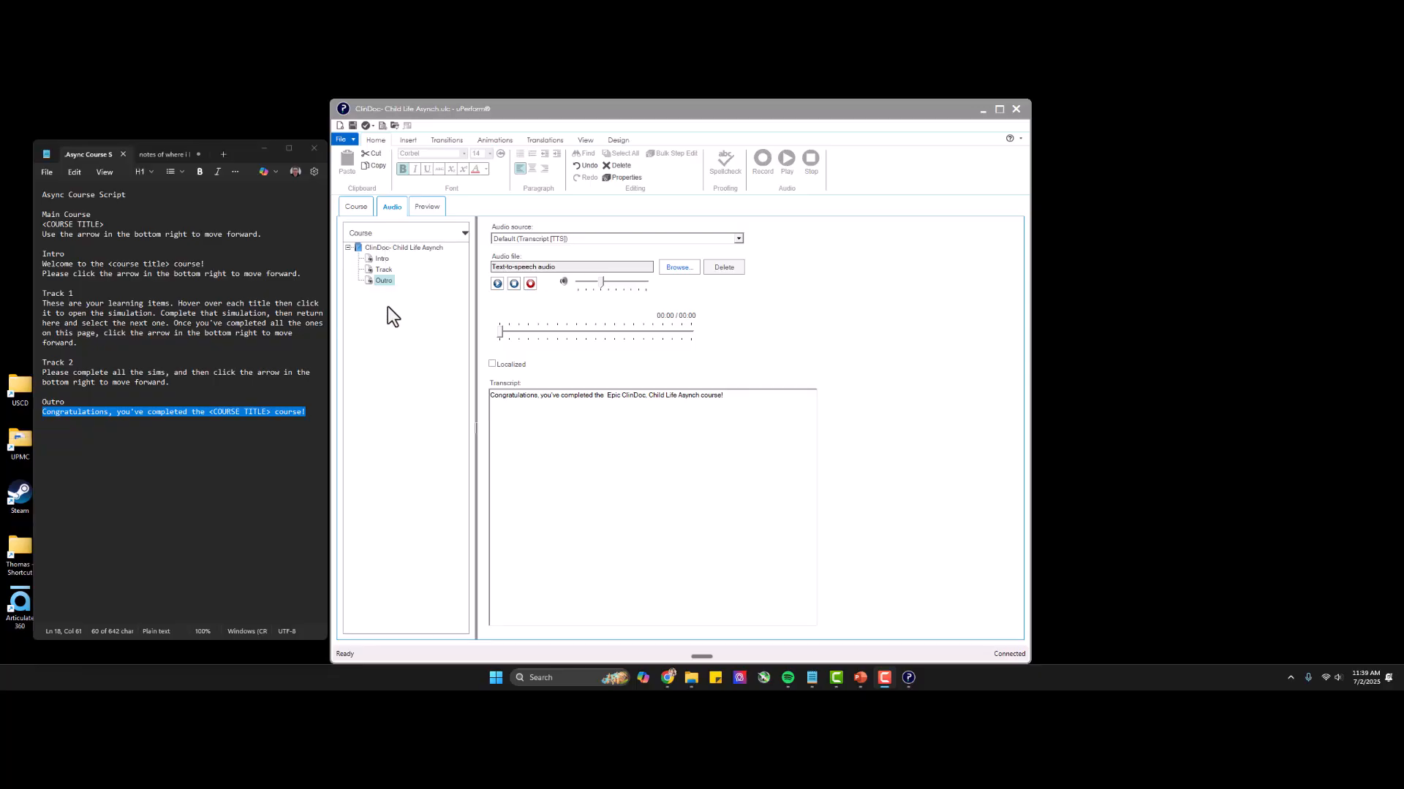
# Open the Track page's slide for editing alongside the link notes and widen the editor window to fit both training items.
pyautogui.click(361, 212)
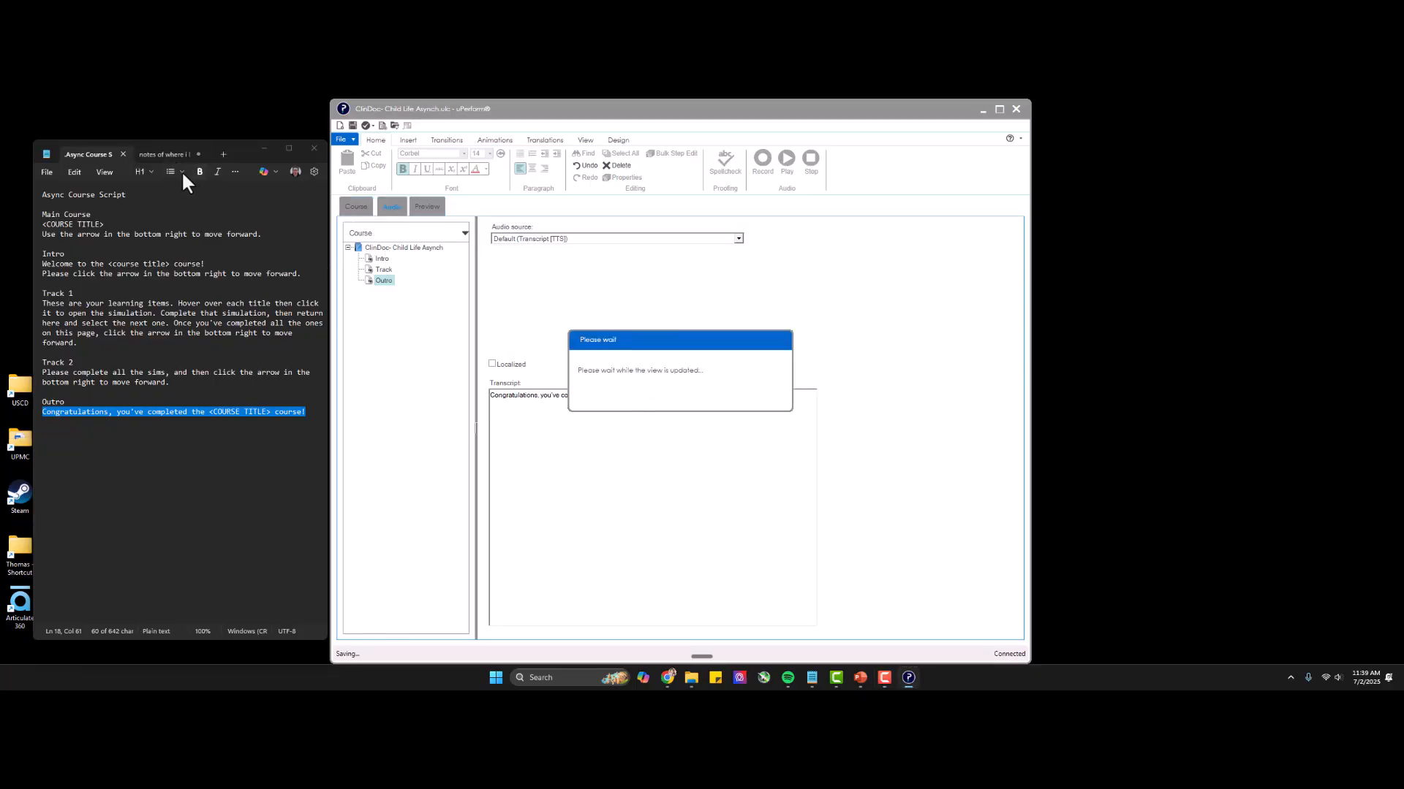
pyautogui.click(165, 154)
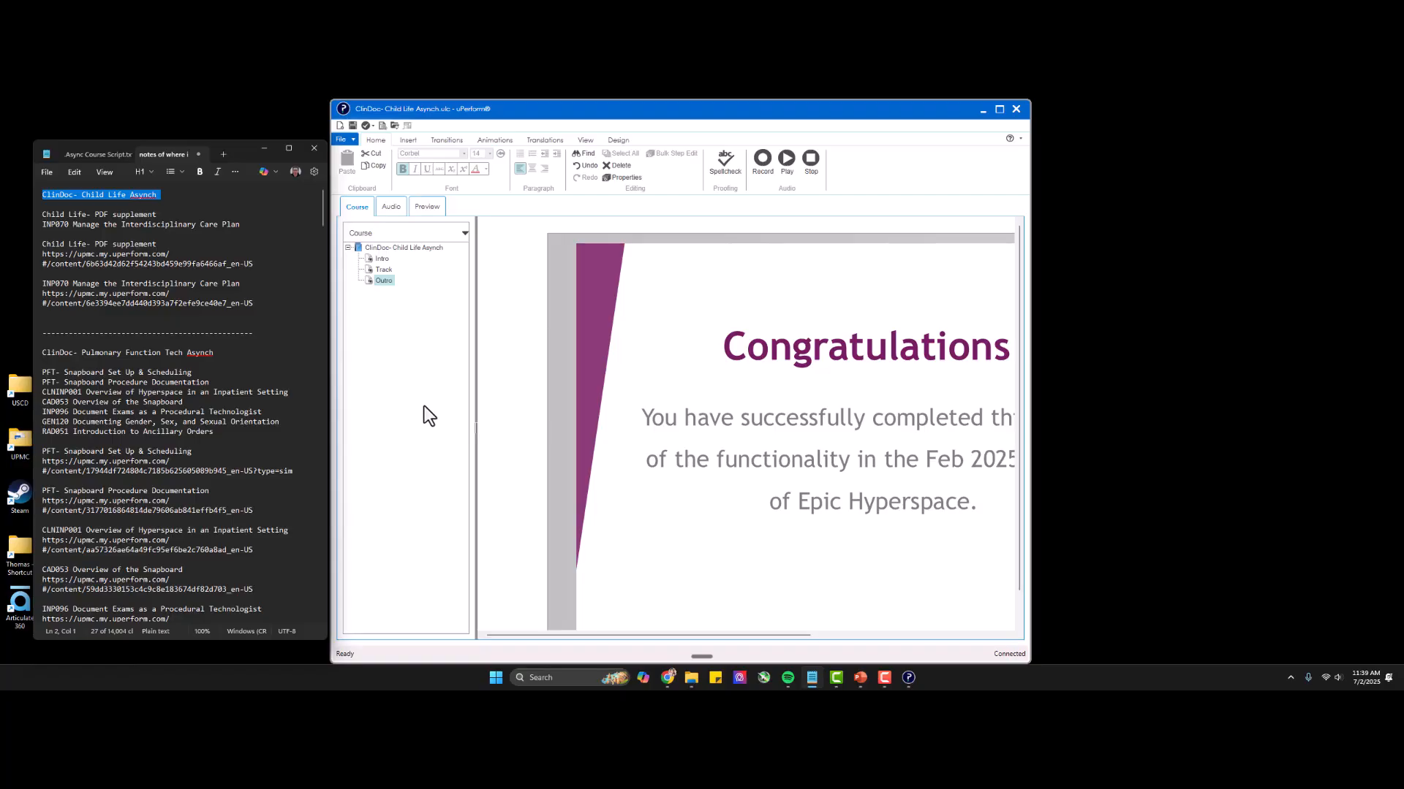
pyautogui.click(382, 270)
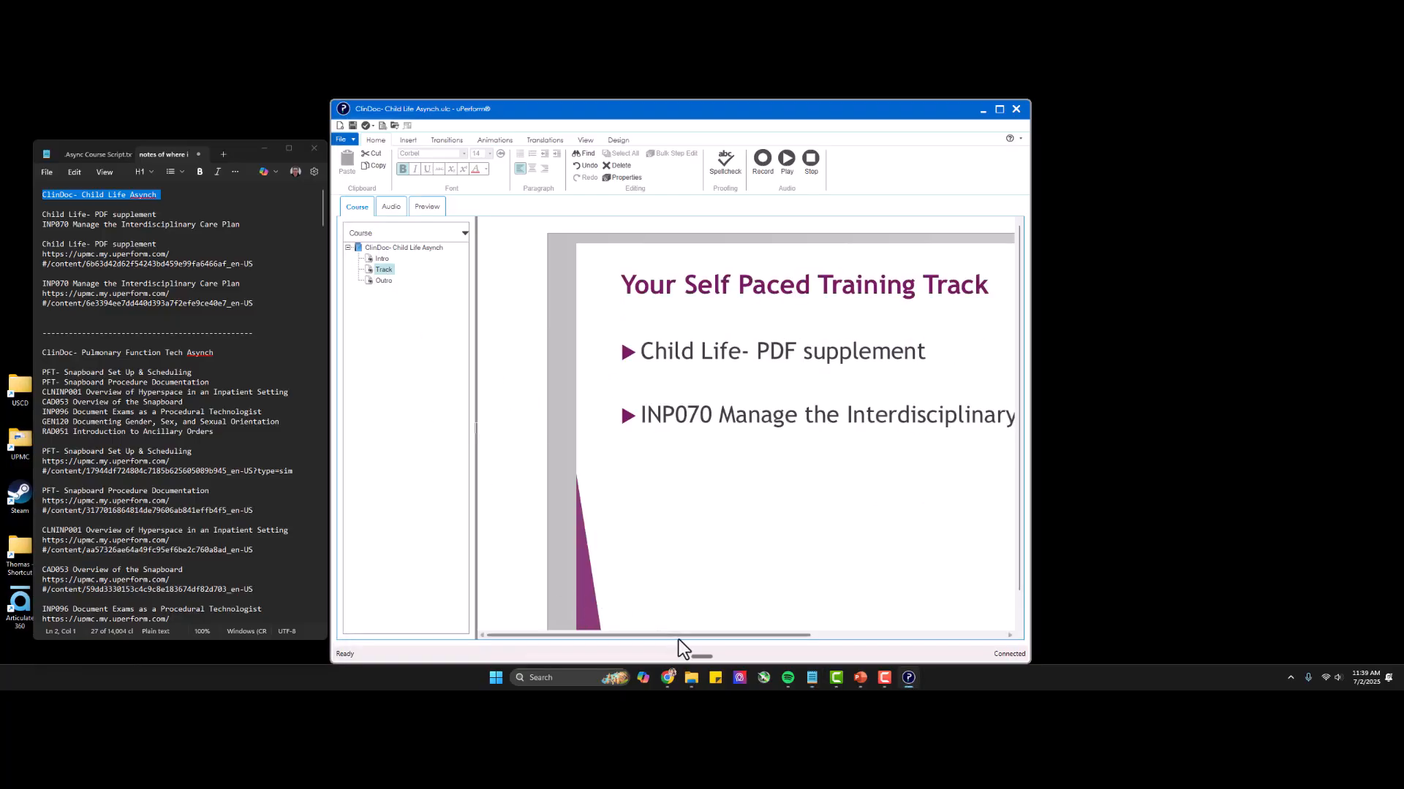
pyautogui.moveTo(679, 638); pyautogui.dragTo(748, 630)
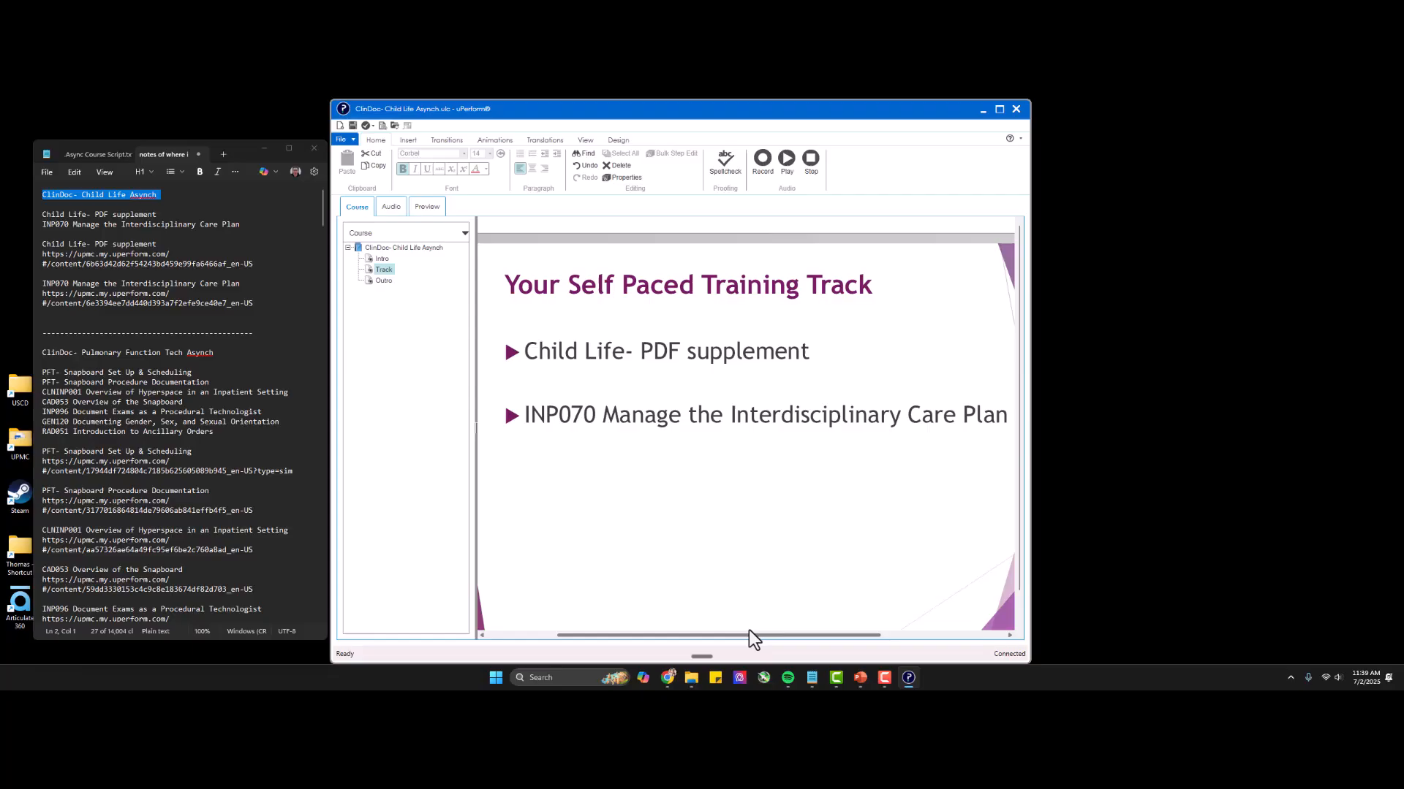
pyautogui.rightClick(557, 360)
pyautogui.click(1035, 308)
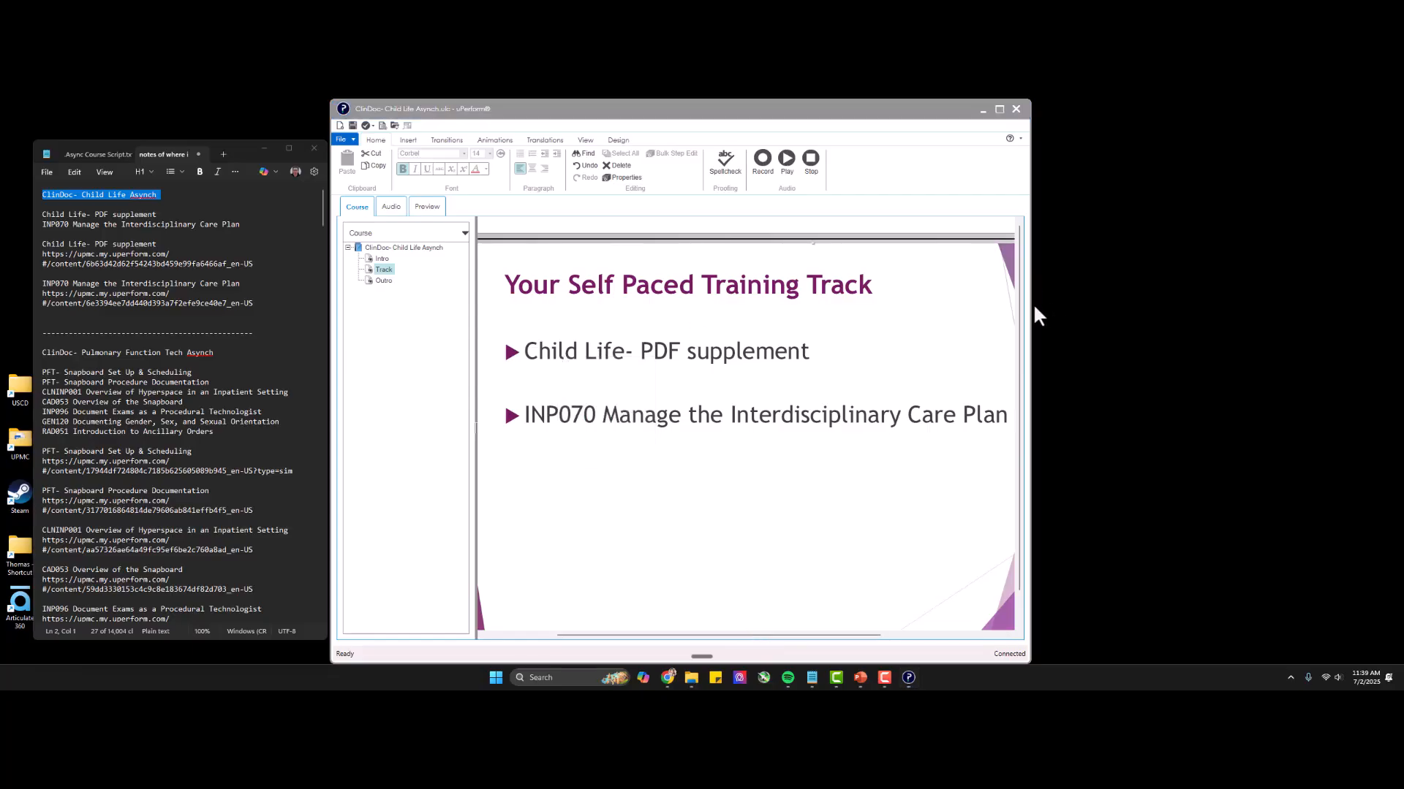
pyautogui.moveTo(1030, 303); pyautogui.dragTo(1109, 303)
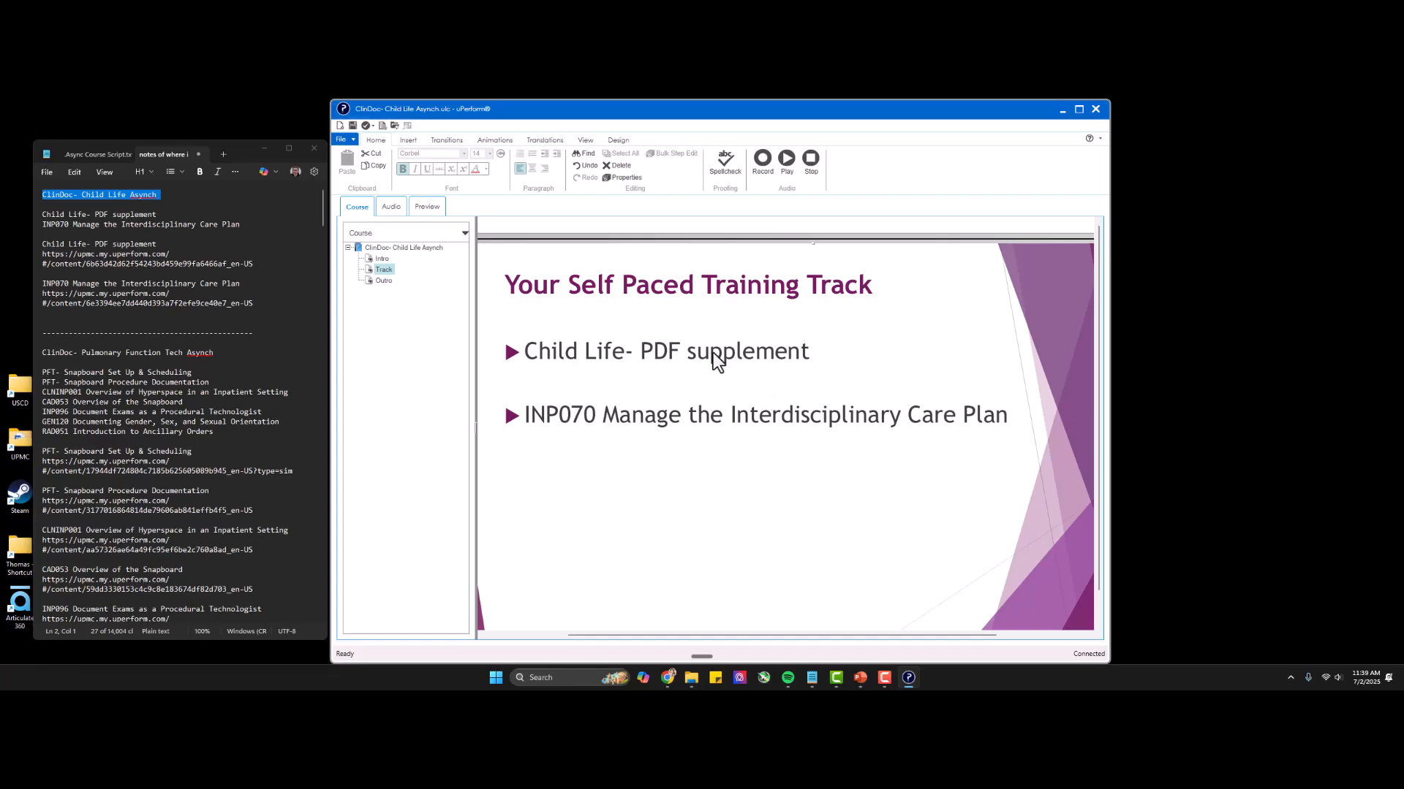
pyautogui.moveTo(667, 634)
pyautogui.mouseDown()
pyautogui.moveTo(617, 633)
pyautogui.moveTo(658, 627)
pyautogui.mouseUp()
# Insert a Web Link hotspot on the Track page, using the Child Life- PDF supplement URL from the notes as its link location.
pyautogui.rightClick(642, 370)
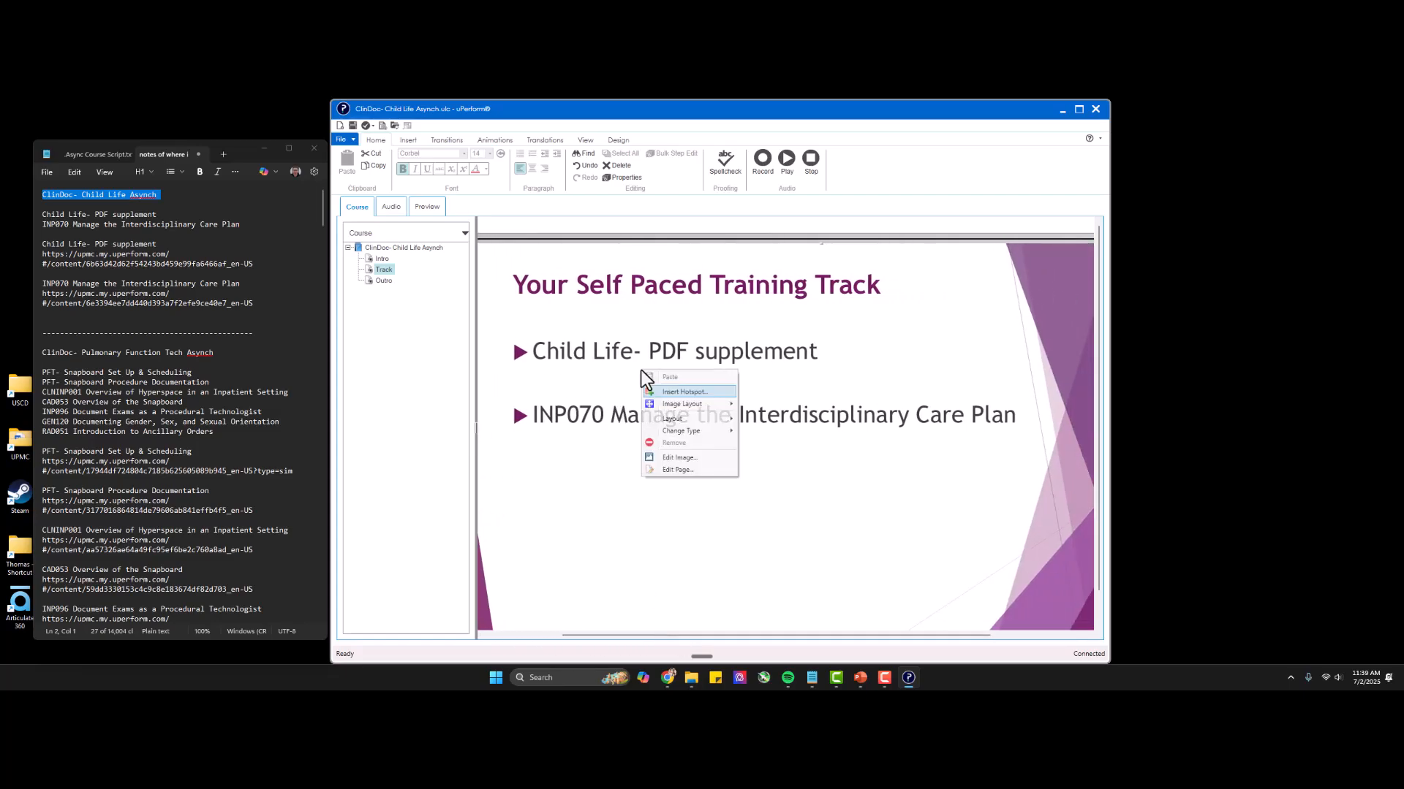
pyautogui.click(678, 390)
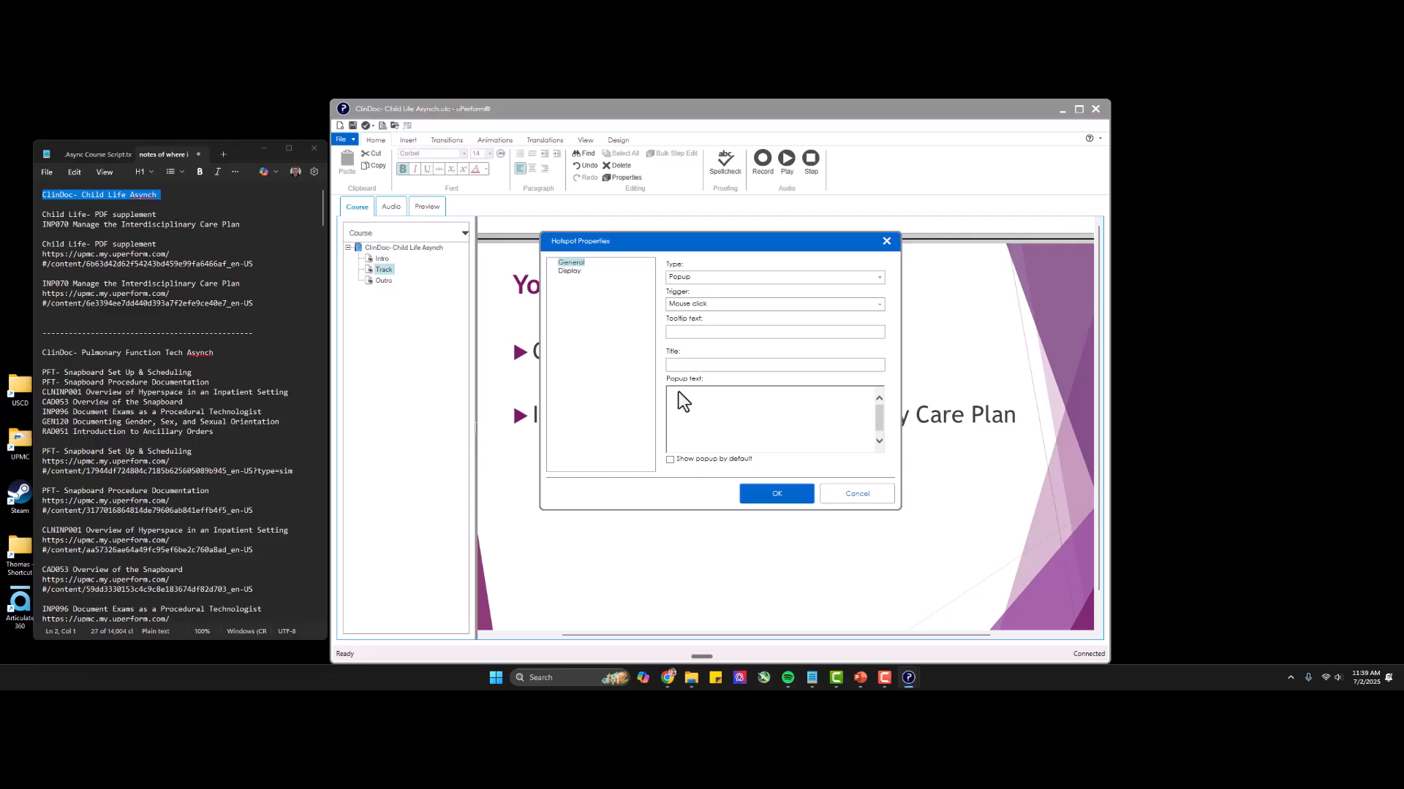
pyautogui.click(689, 275)
pyautogui.click(704, 306)
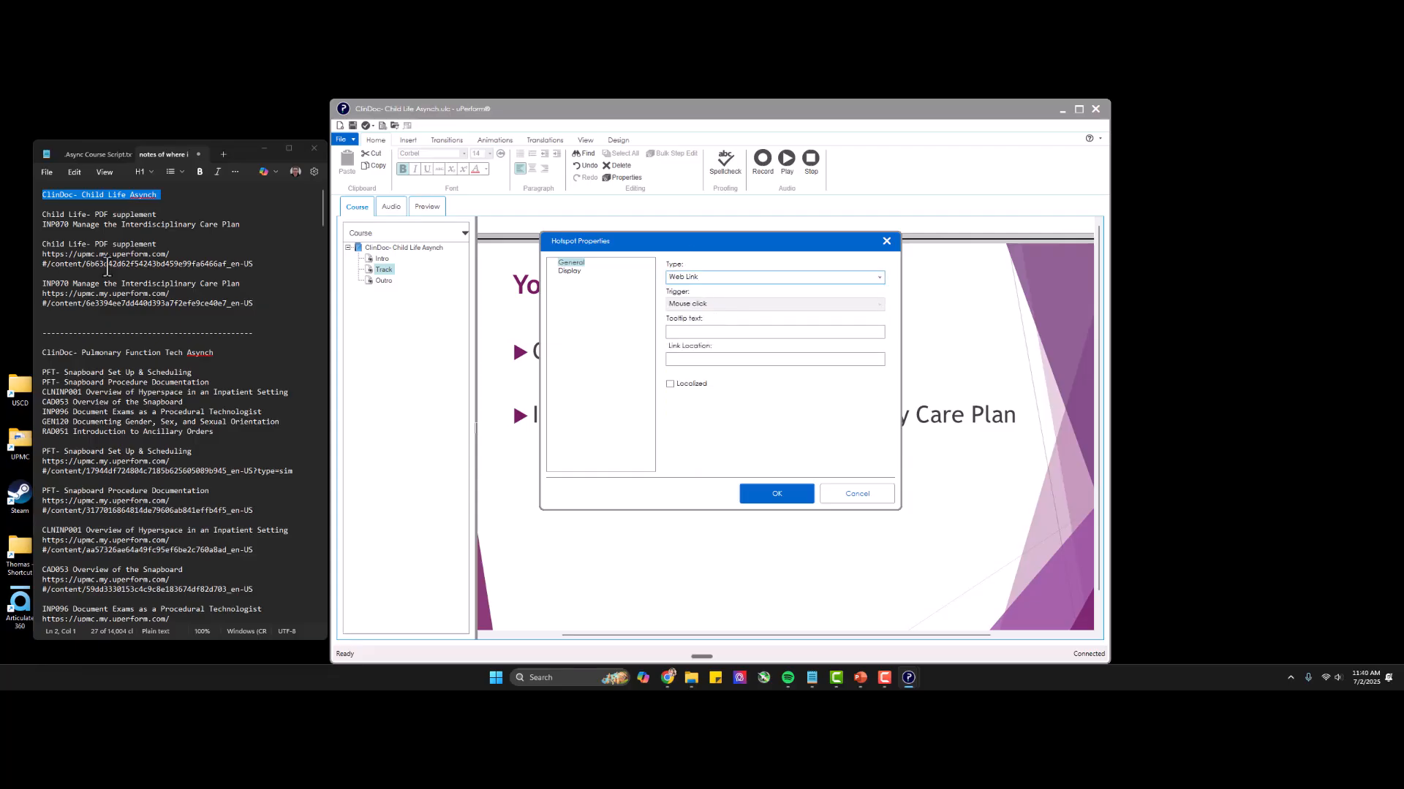
pyautogui.tripleClick(71, 258)
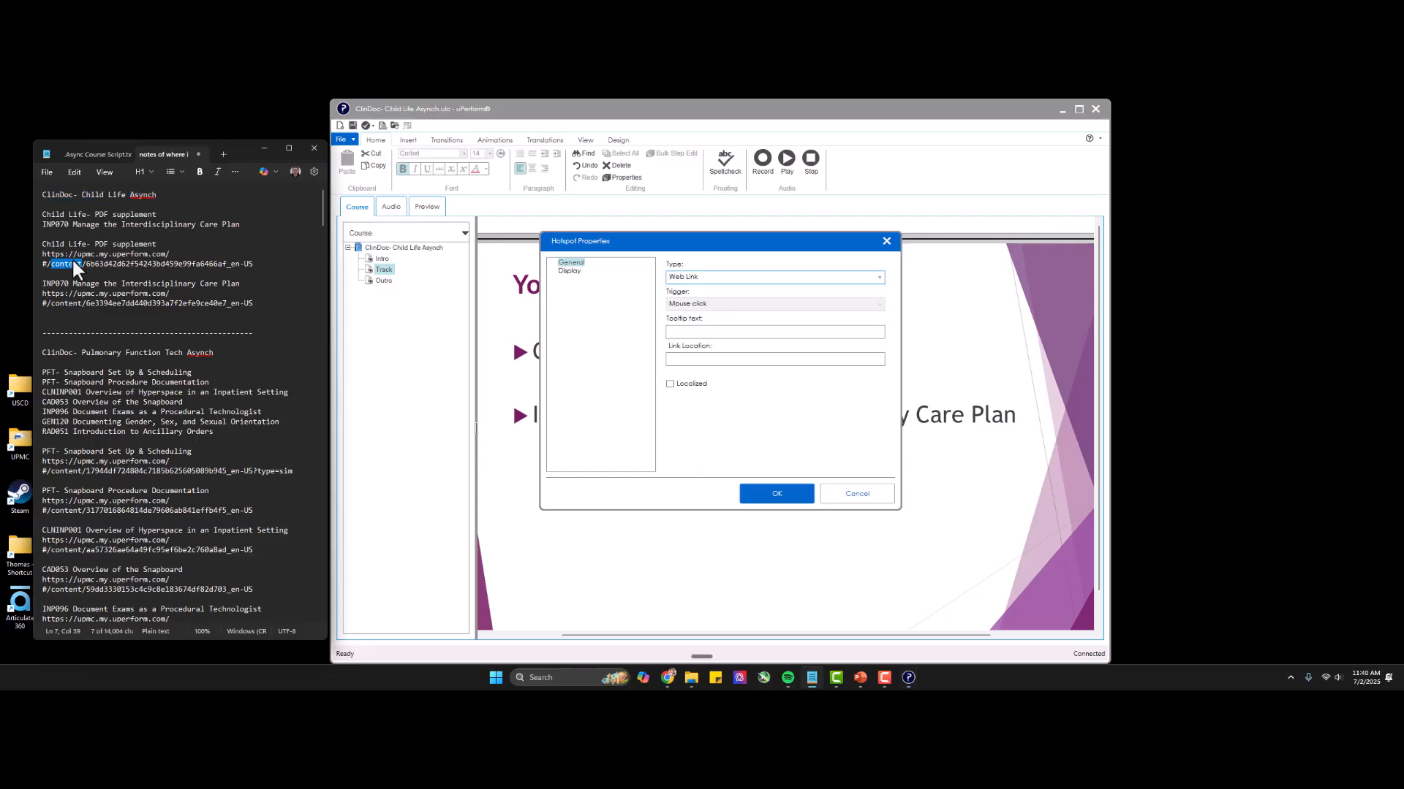
pyautogui.tripleClick(72, 257)
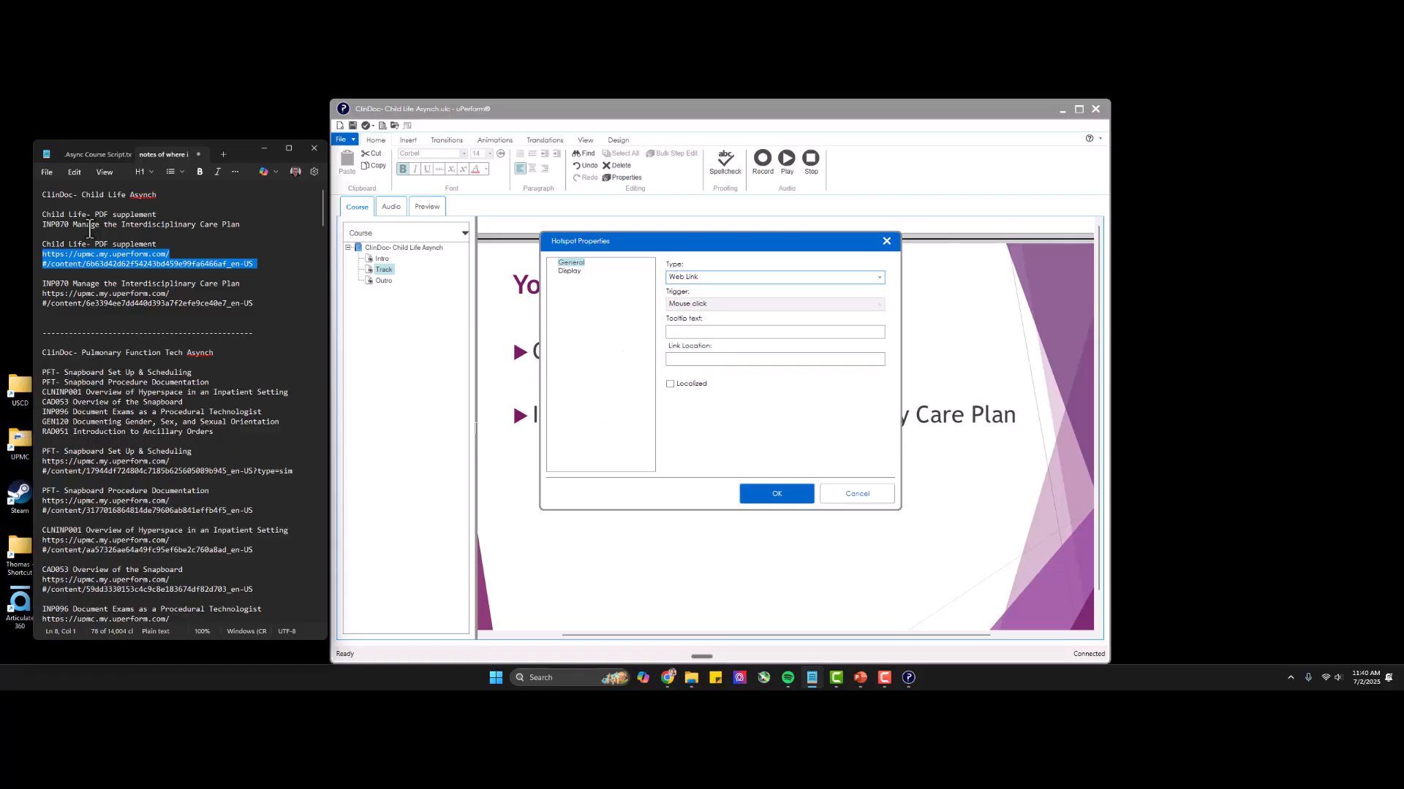
pyautogui.moveTo(81, 214); pyautogui.dragTo(114, 302)
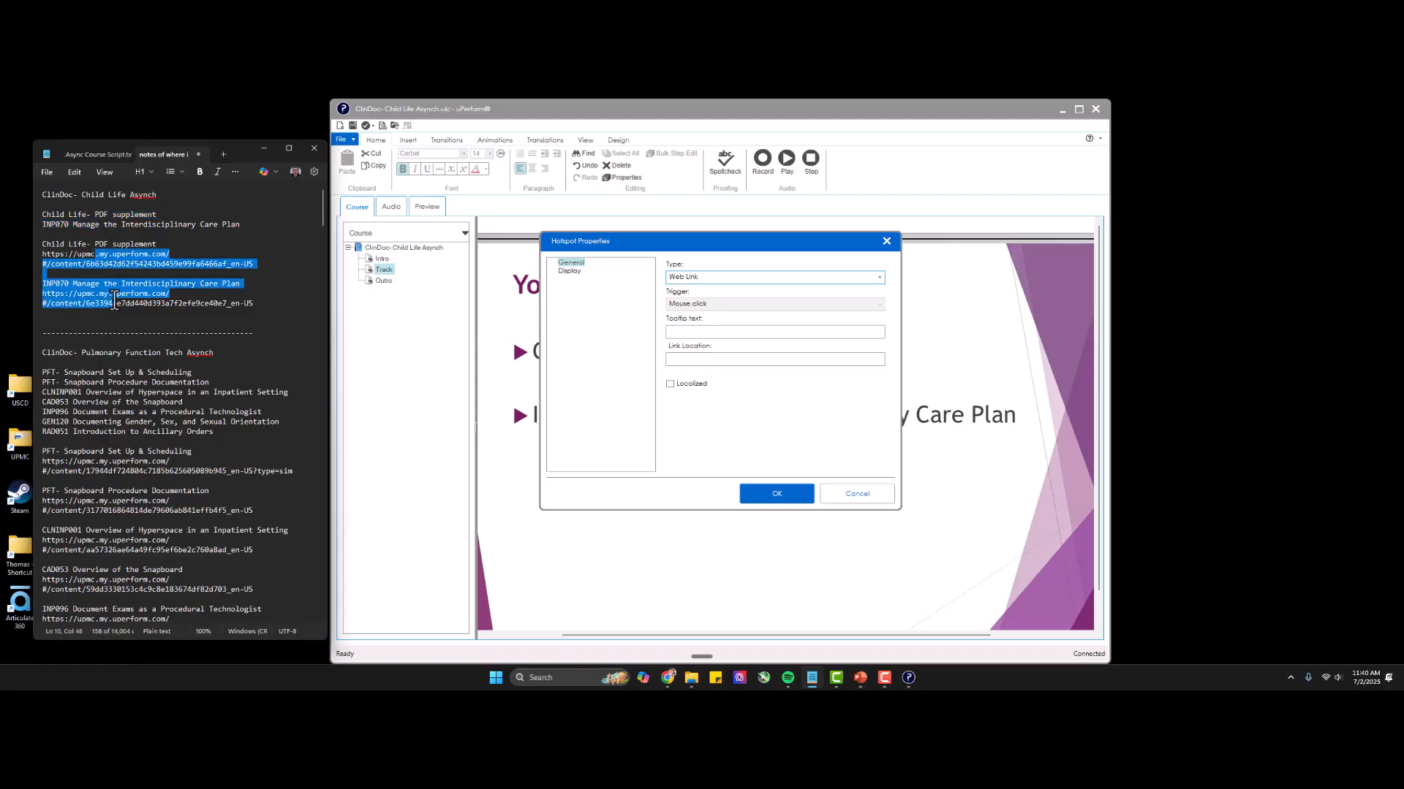
pyautogui.tripleClick(104, 260)
pyautogui.hotkey('ctrl', 'c')
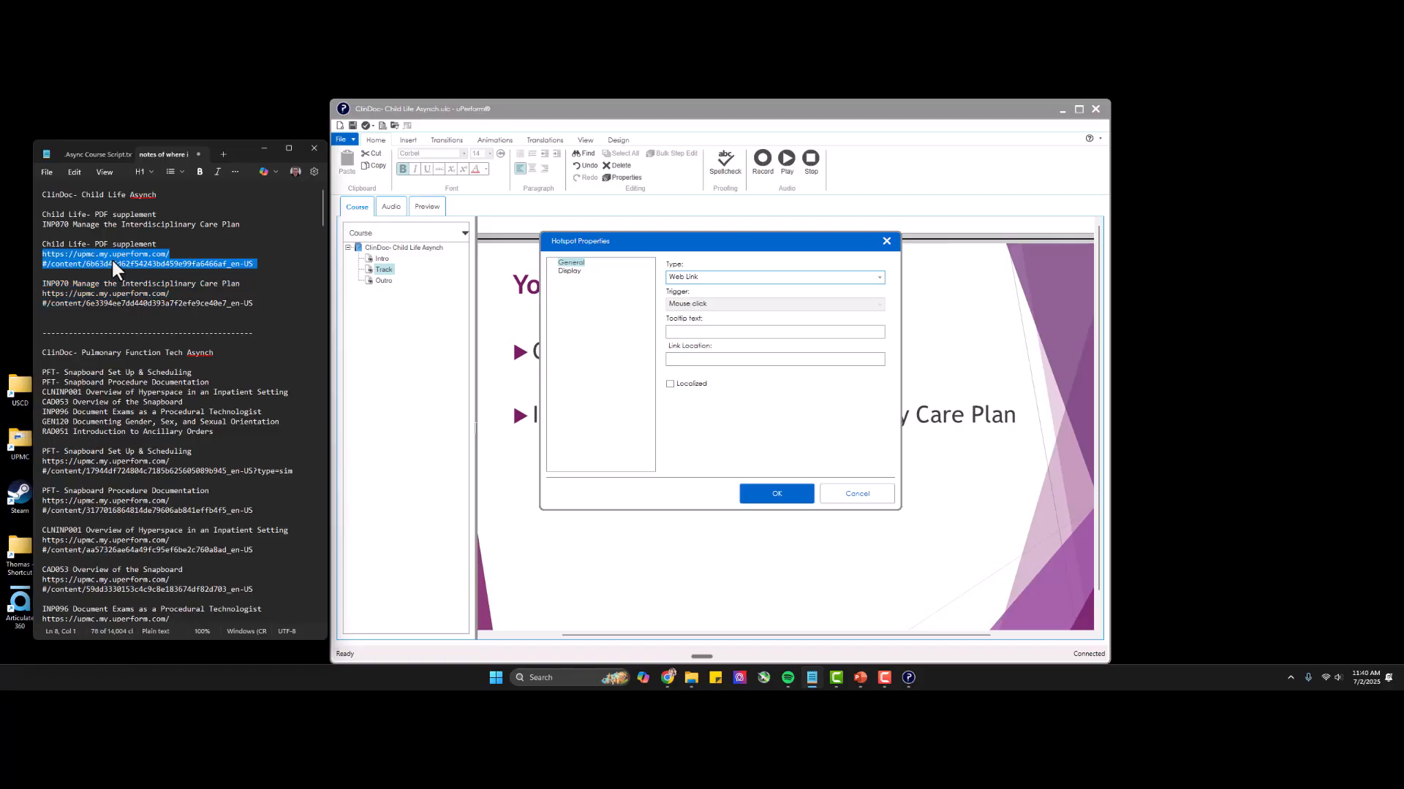
pyautogui.click(696, 360)
pyautogui.hotkey('ctrl', 'v')
# Turn off the hotspot's background color and stretch its frame over the whole Child Life- PDF supplement line.
pyautogui.click(568, 270)
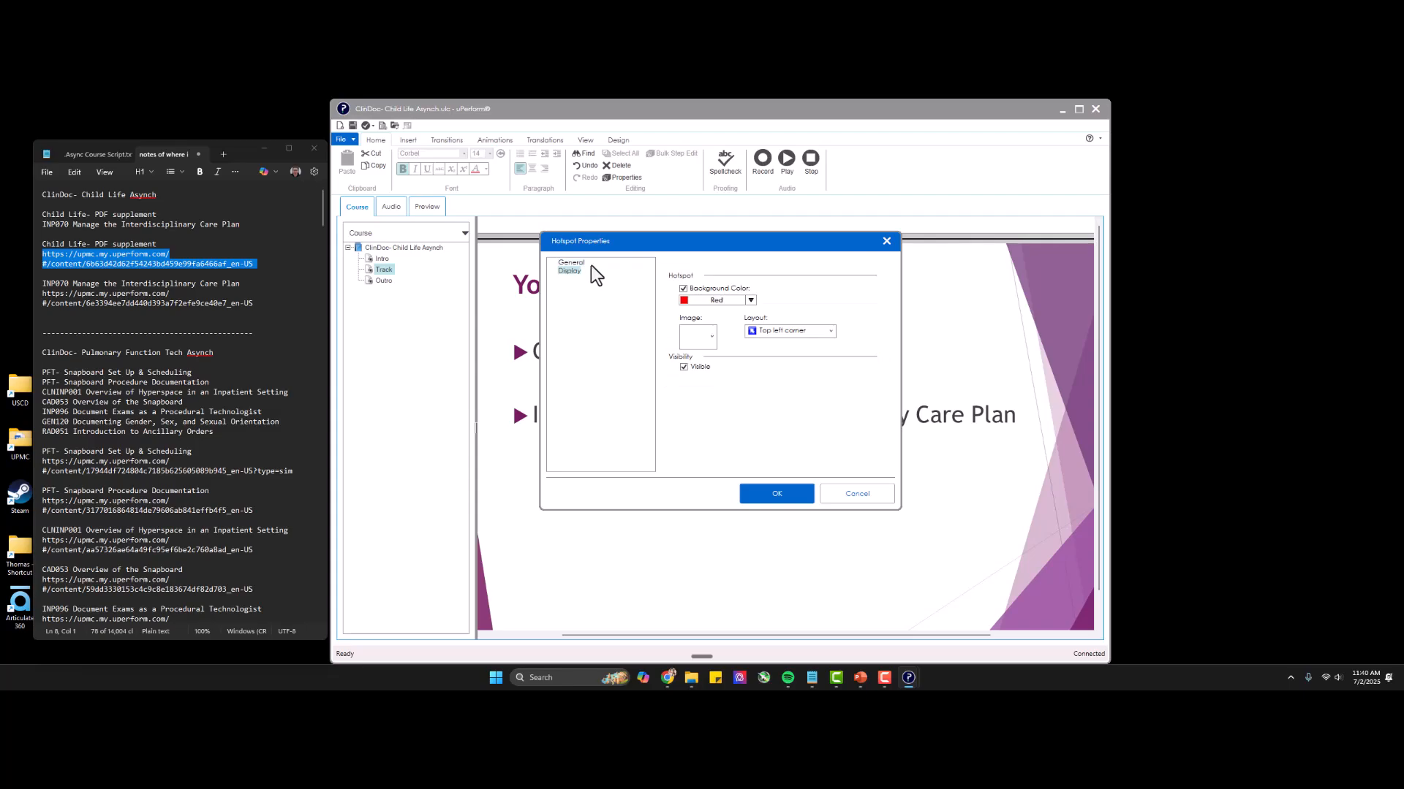
pyautogui.click(683, 290)
pyautogui.click(767, 492)
pyautogui.moveTo(562, 333); pyautogui.dragTo(829, 375)
pyautogui.rightClick(649, 350)
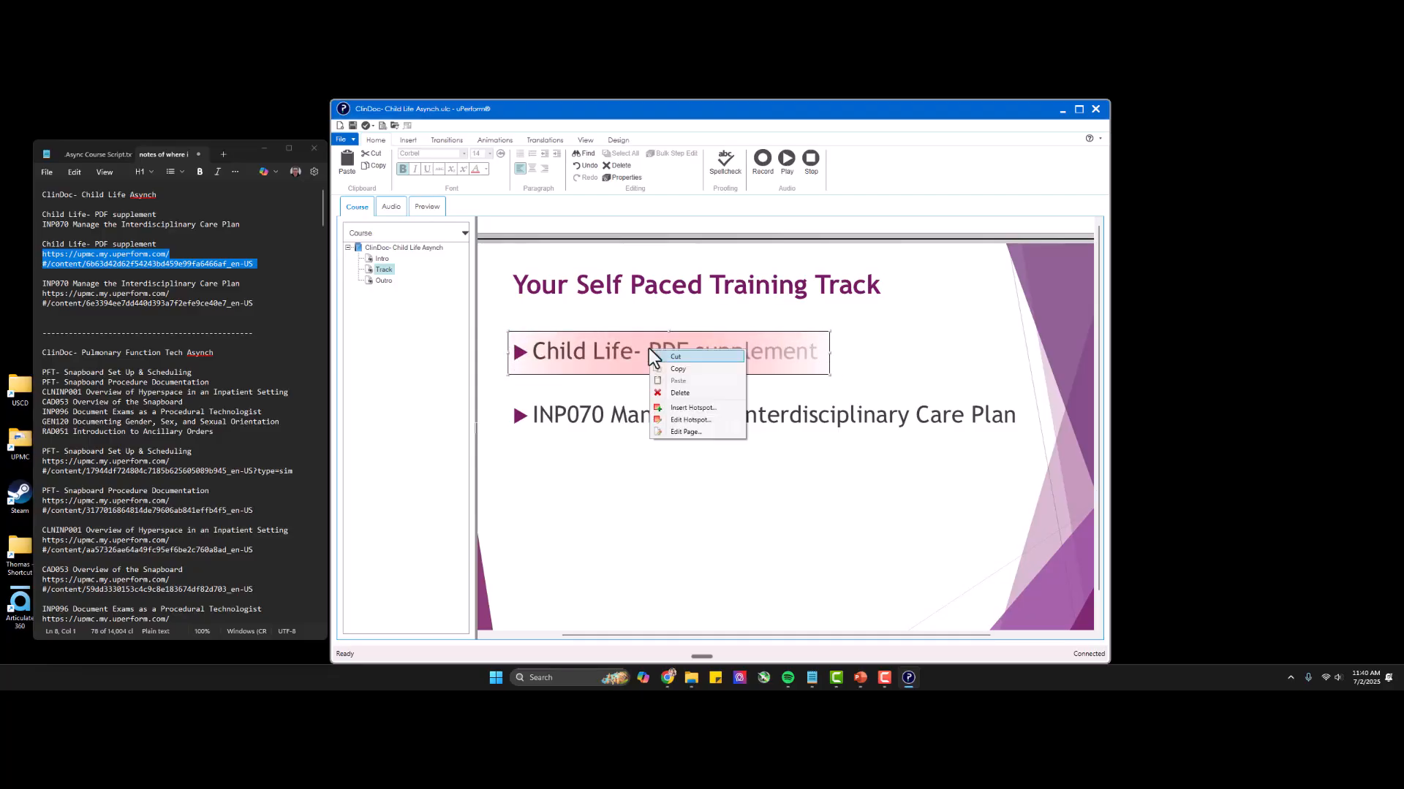
pyautogui.click(707, 420)
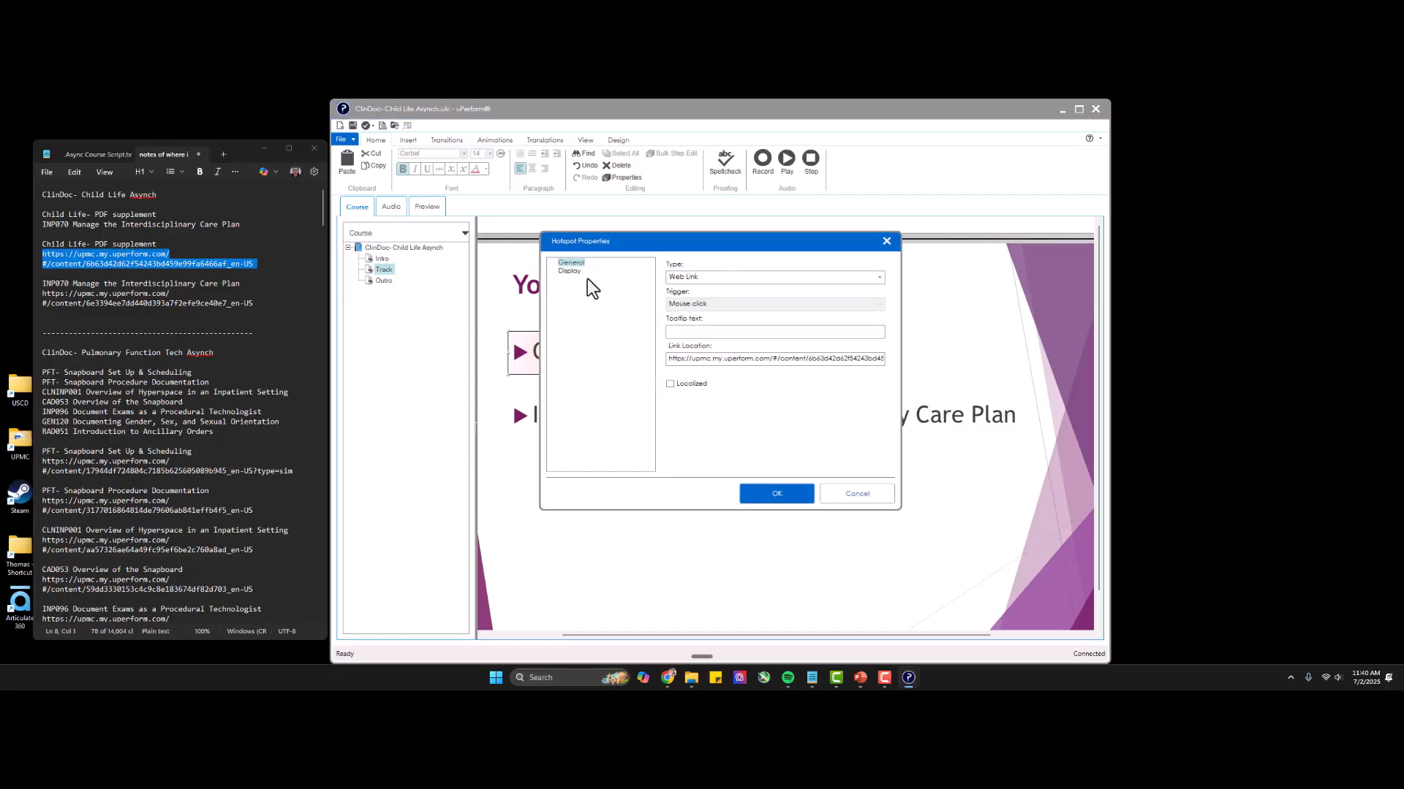
pyautogui.click(570, 270)
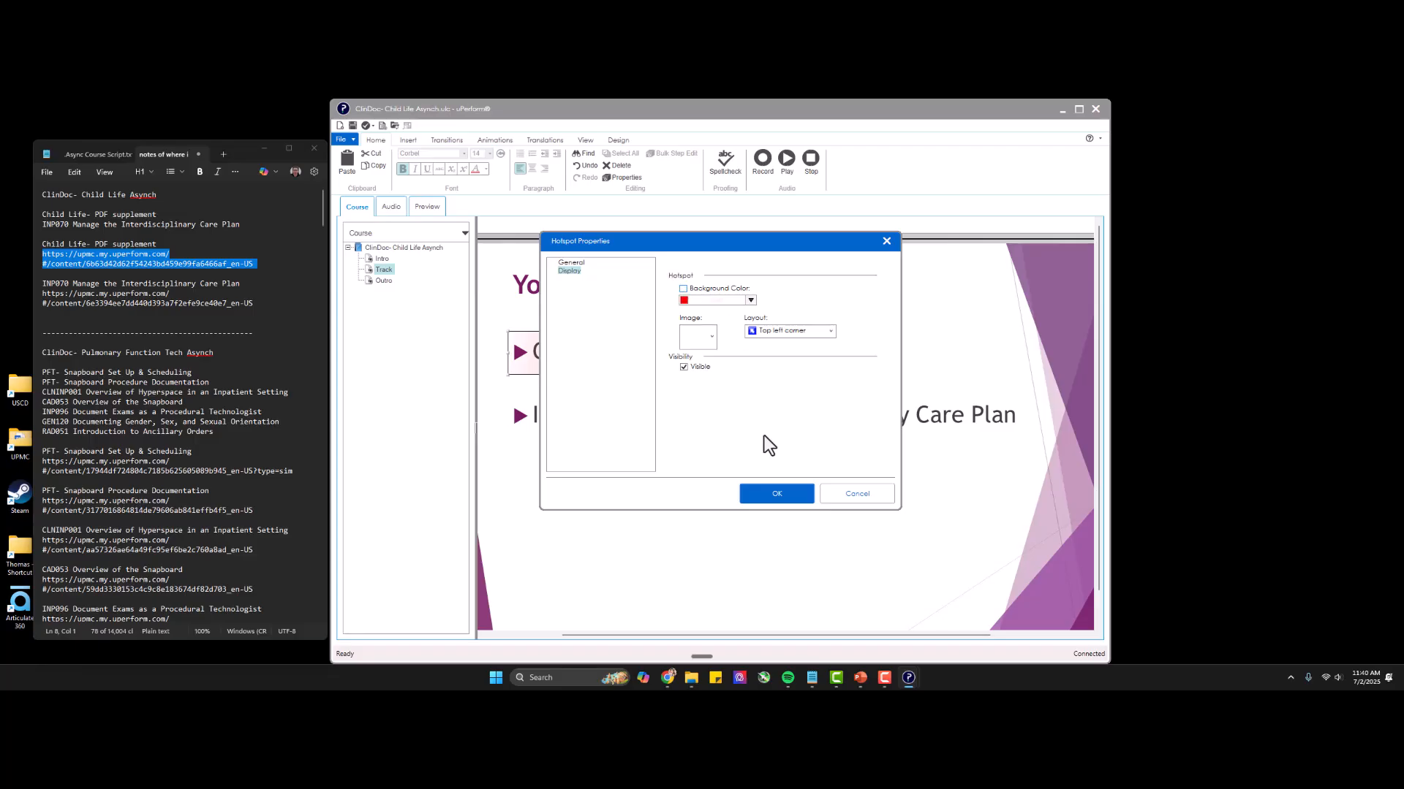
pyautogui.click(749, 492)
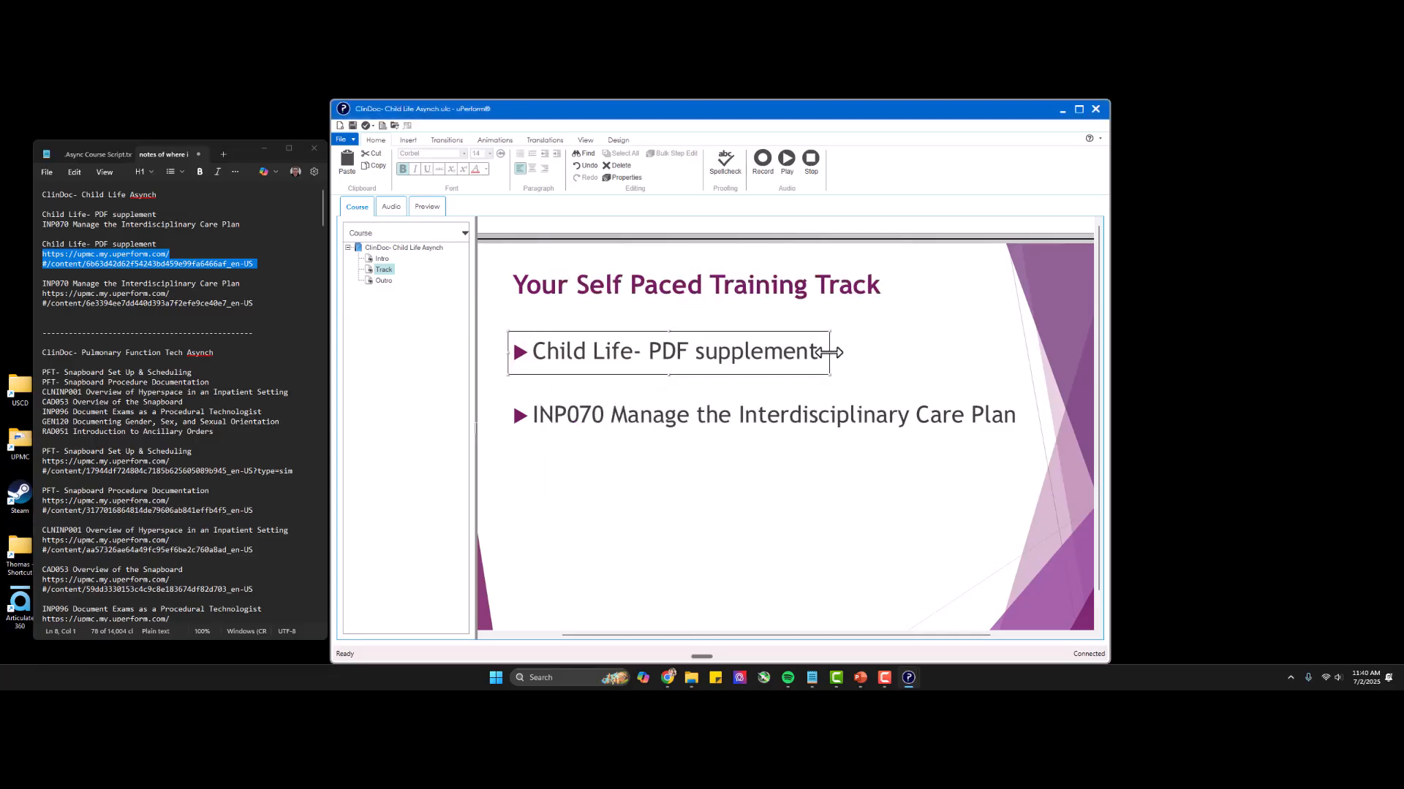
pyautogui.moveTo(832, 356); pyautogui.dragTo(1031, 355)
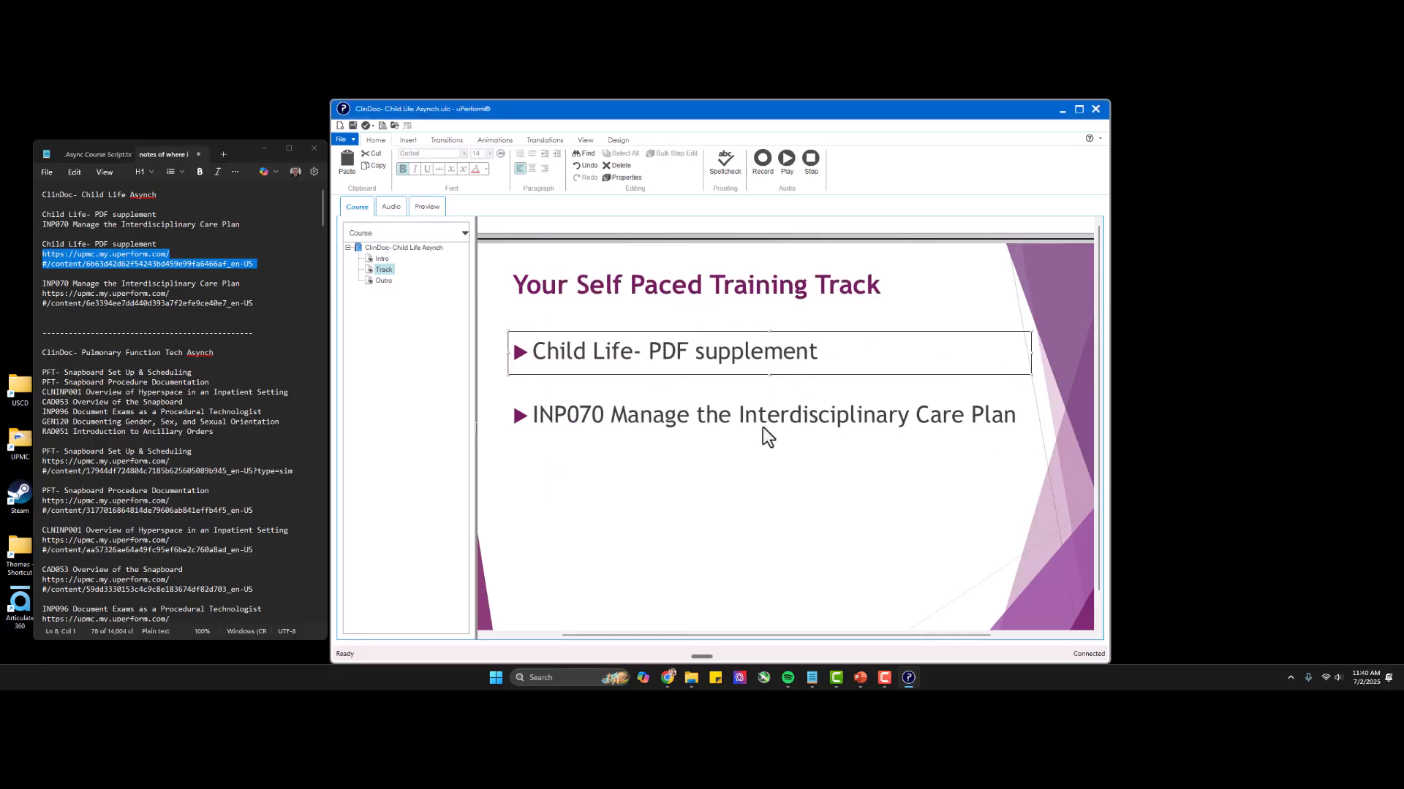
# Duplicate the PDF supplement hotspot and place the copy over the INP070 Manage the Interdisciplinary Care Plan line.
pyautogui.rightClick(639, 353)
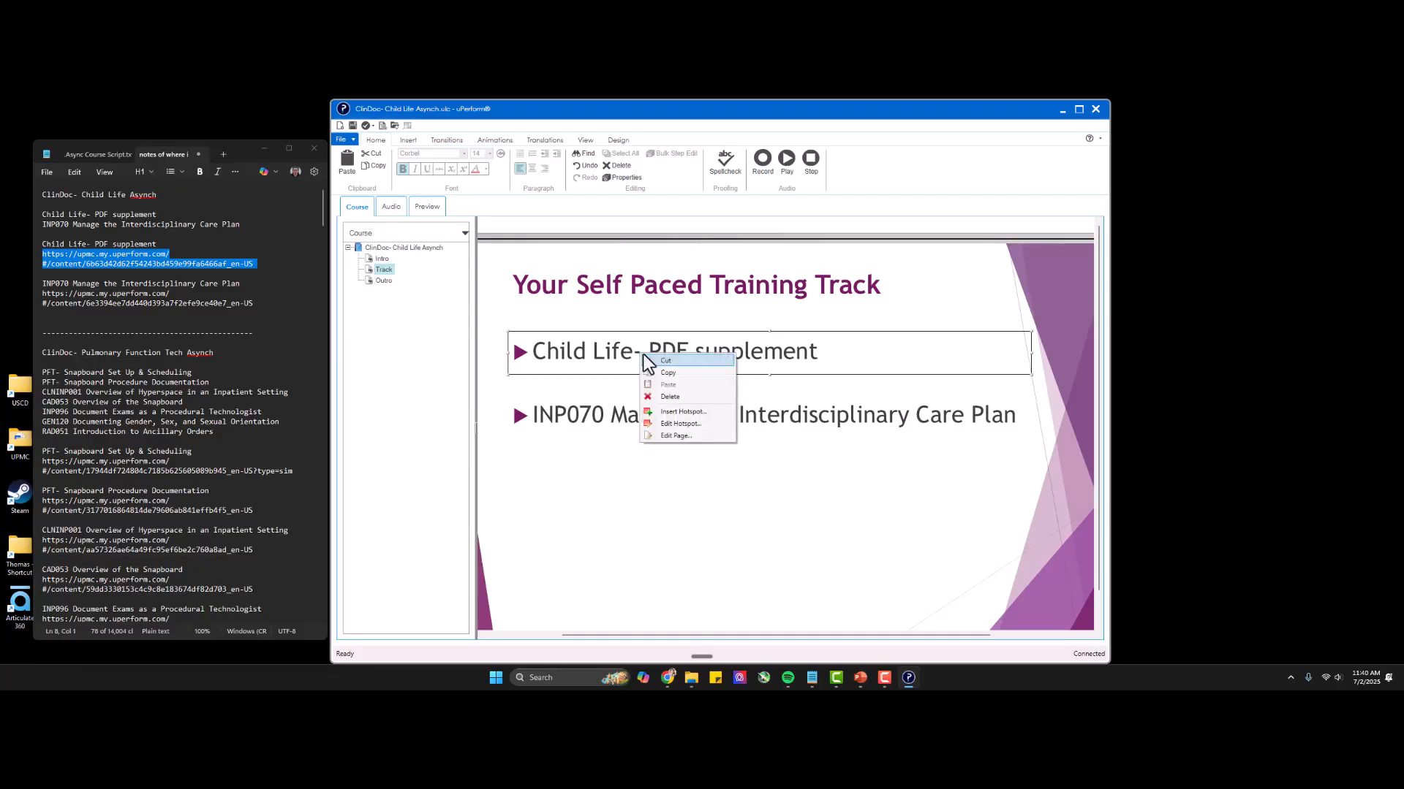
pyautogui.click(664, 372)
pyautogui.rightClick(630, 353)
pyautogui.click(669, 386)
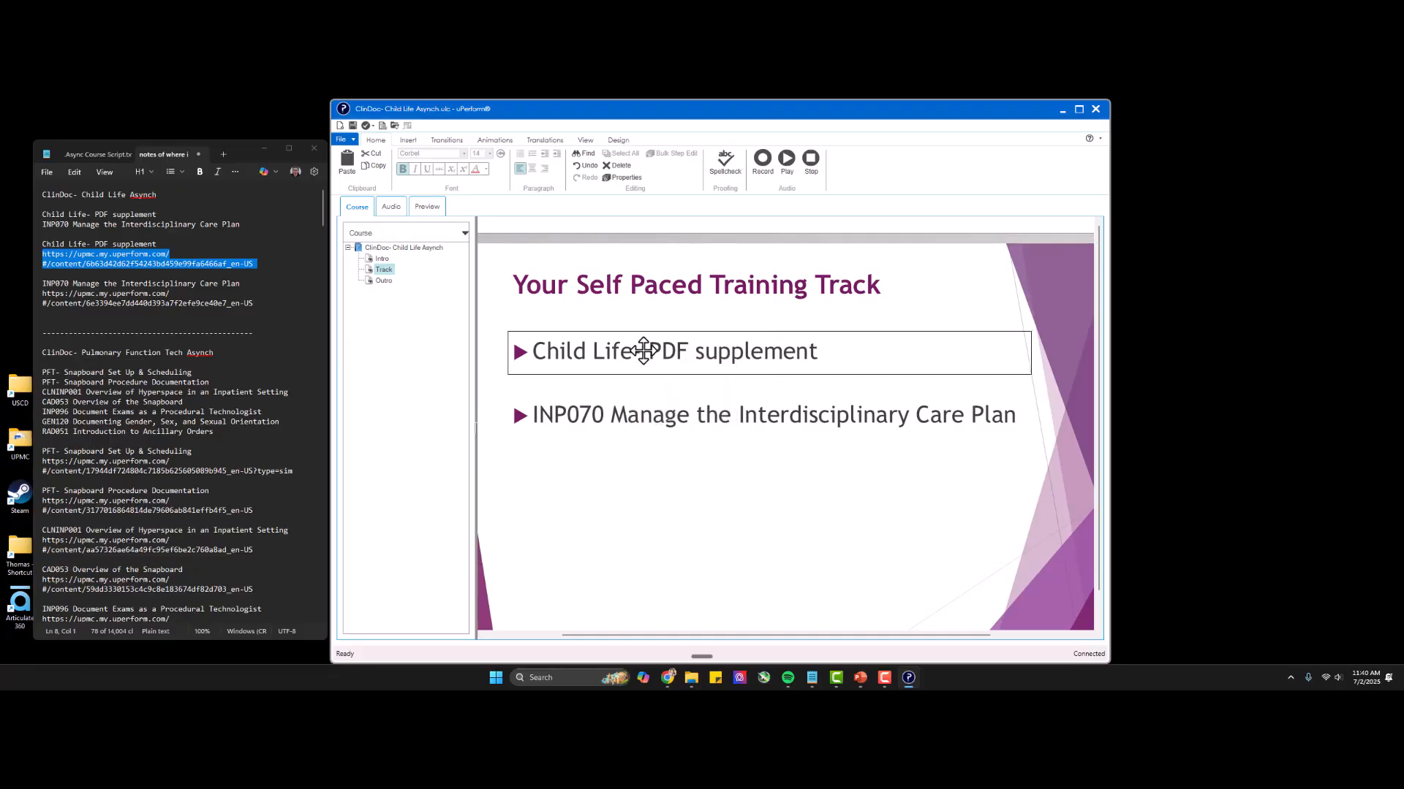
pyautogui.moveTo(642, 348); pyautogui.dragTo(644, 410)
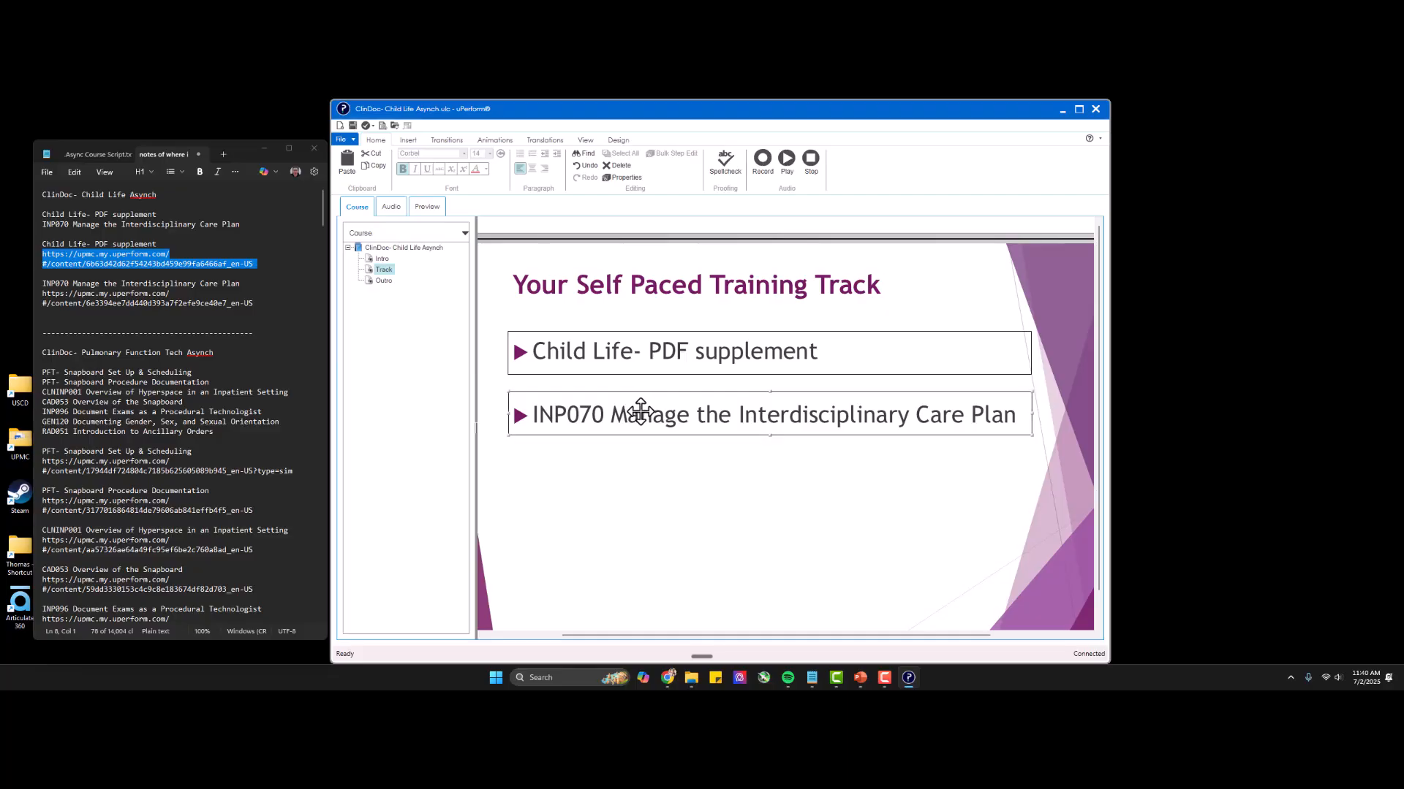
pyautogui.rightClick(640, 411)
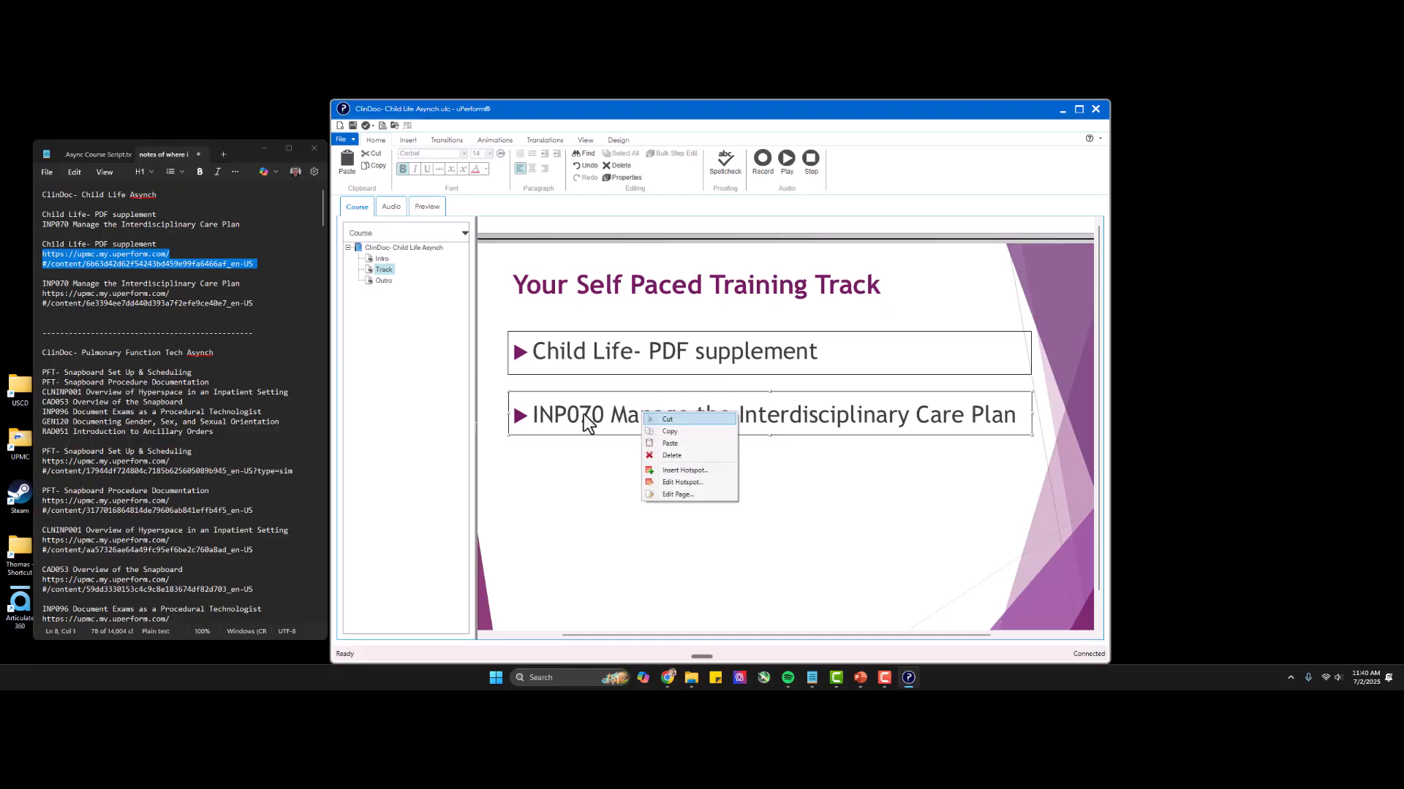
pyautogui.click(602, 344)
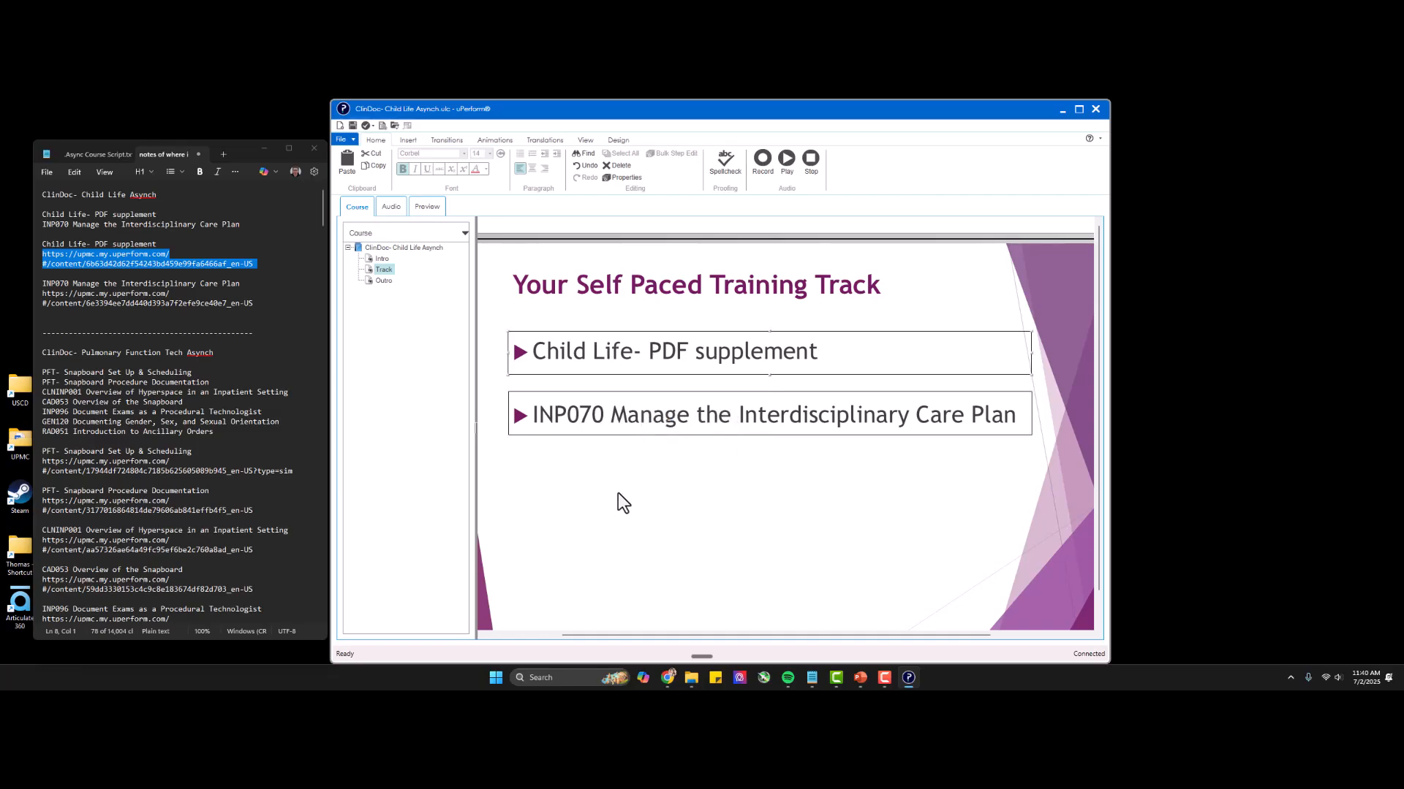
# Delete the duplicated hotspot over the INP070 Manage the Interdisciplinary Care Plan line.
pyautogui.rightClick(623, 360)
pyautogui.click(581, 409)
pyautogui.rightClick(585, 409)
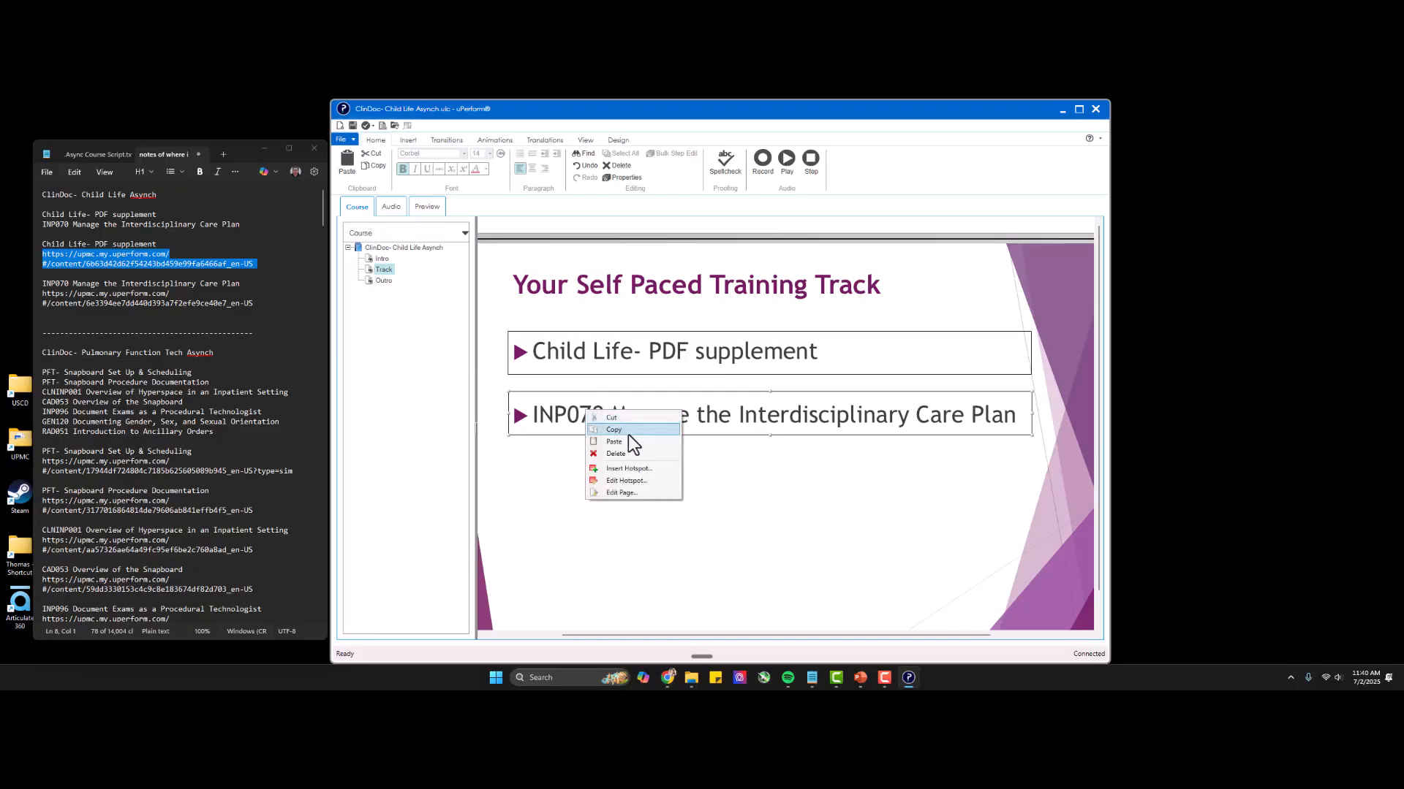
pyautogui.click(626, 452)
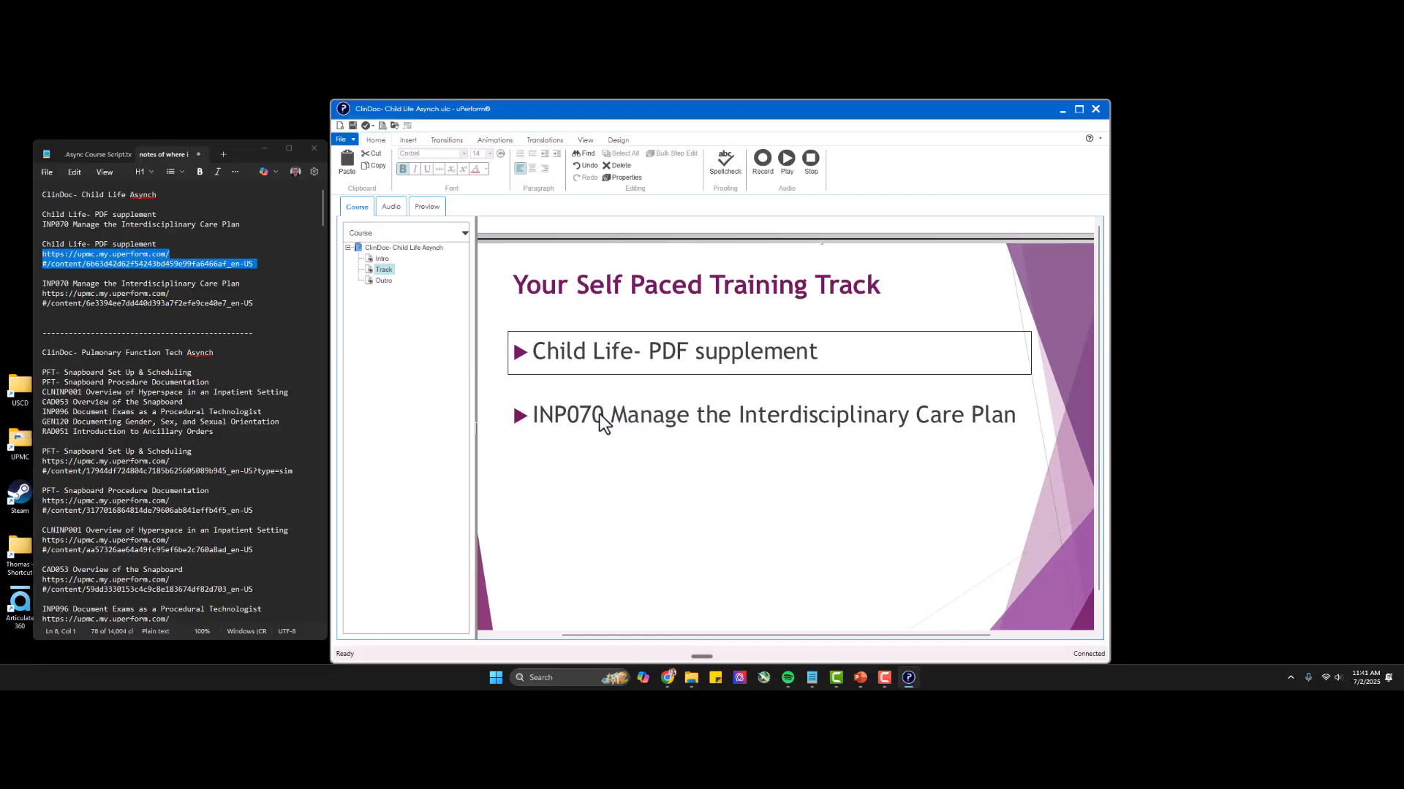
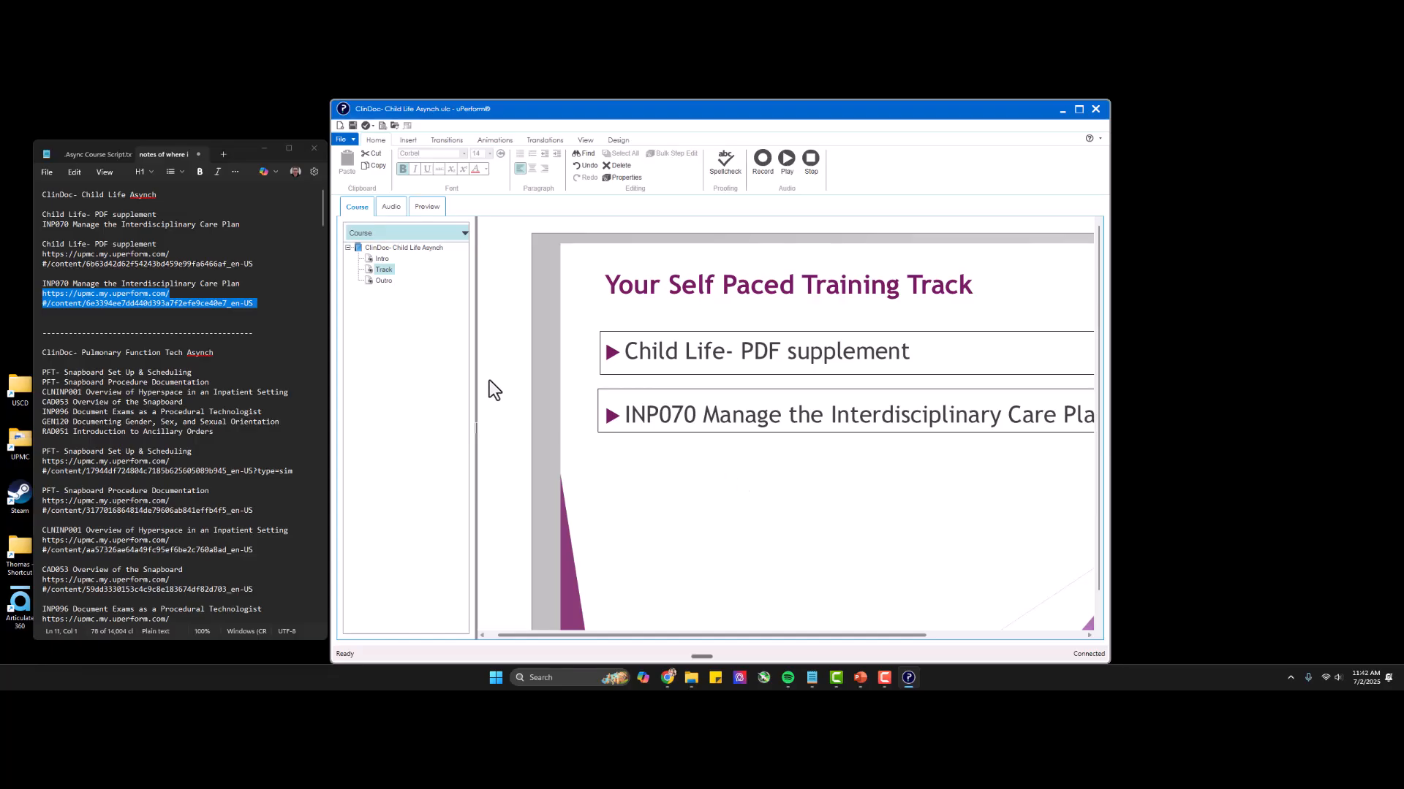
# Review the audio transcripts of the course title, Intro, Track and Outro pages and look at the course preview.
pyautogui.click(386, 280)
pyautogui.moveTo(739, 636)
pyautogui.mouseDown()
pyautogui.moveTo(836, 634)
pyautogui.moveTo(738, 636)
pyautogui.mouseUp()
pyautogui.click(391, 206)
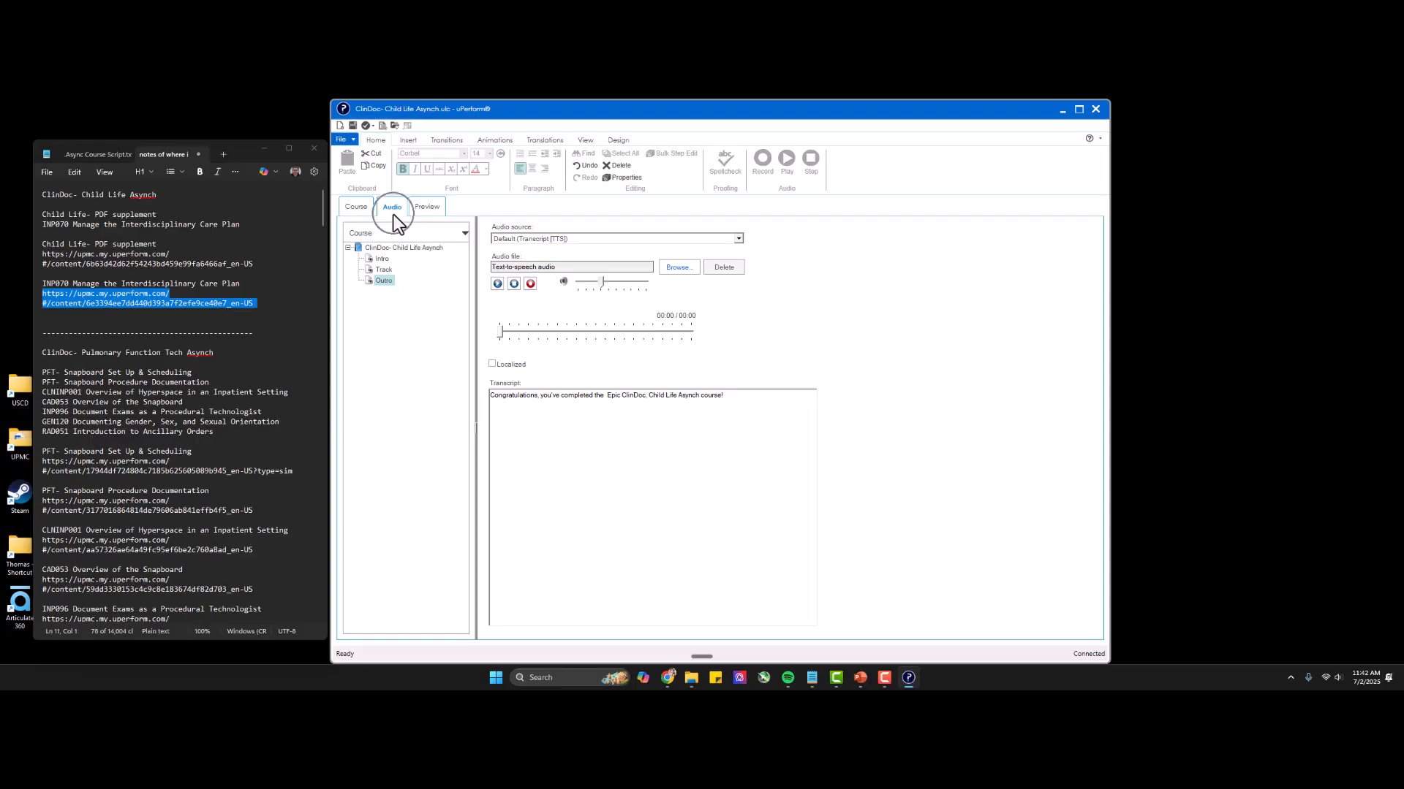
pyautogui.click(383, 247)
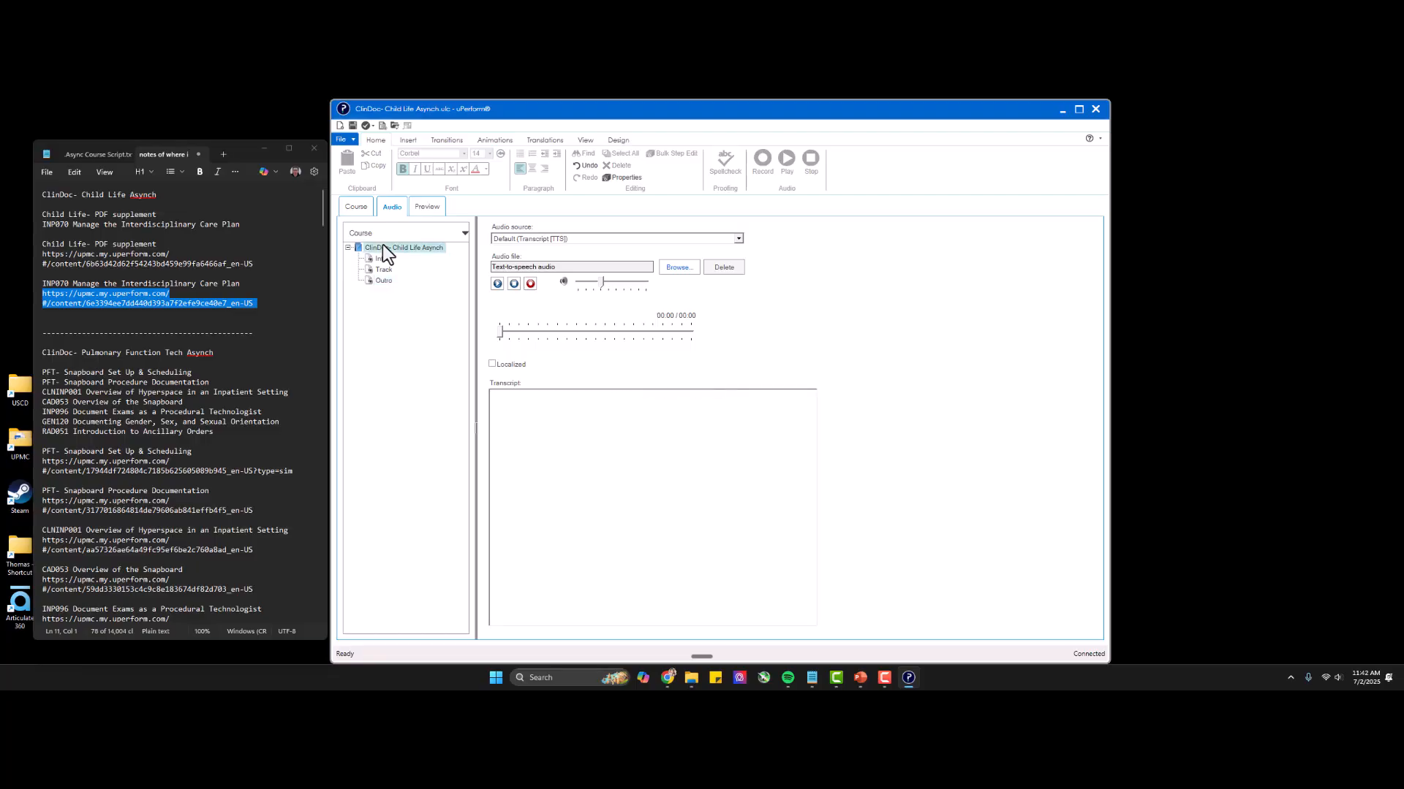
pyautogui.click(380, 258)
pyautogui.click(382, 270)
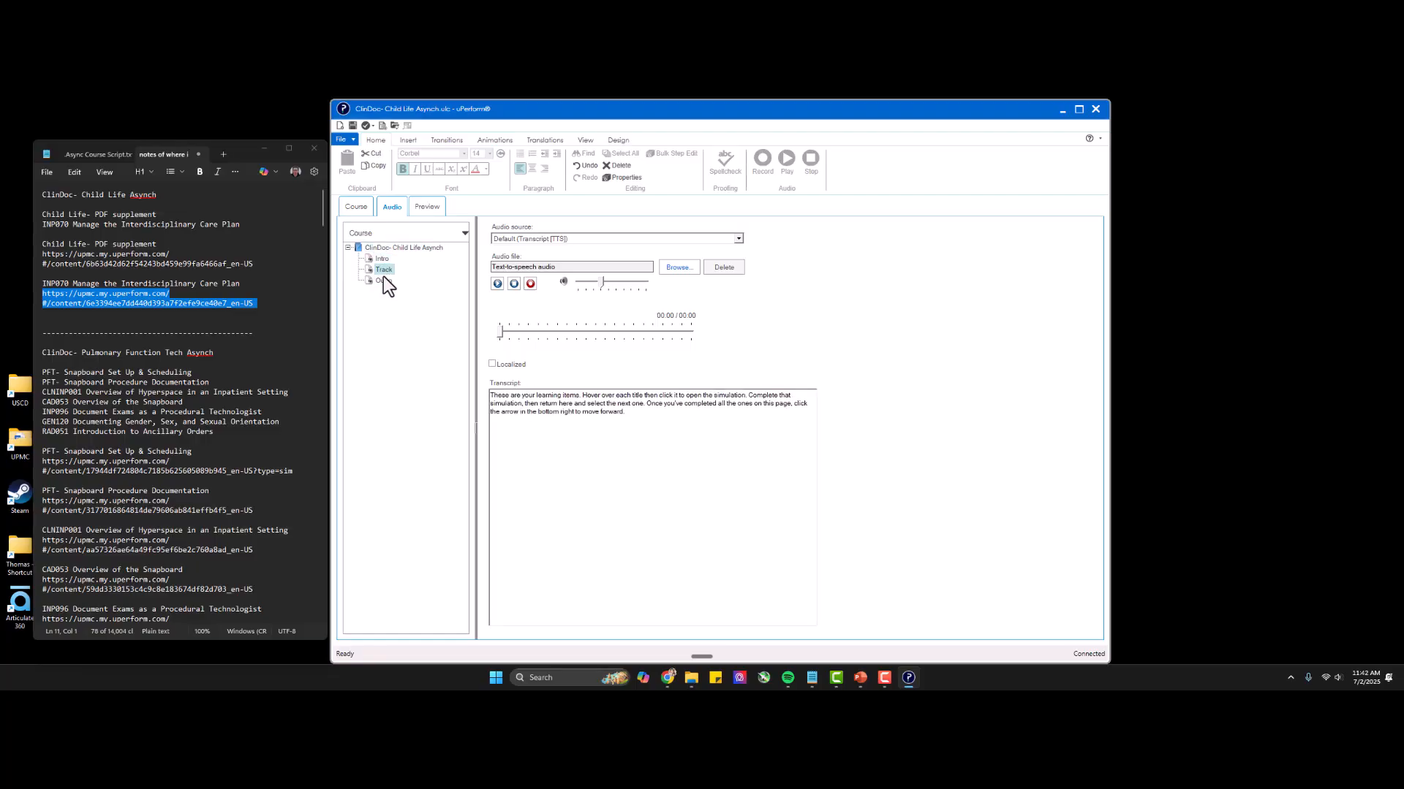
pyautogui.click(384, 282)
pyautogui.click(382, 260)
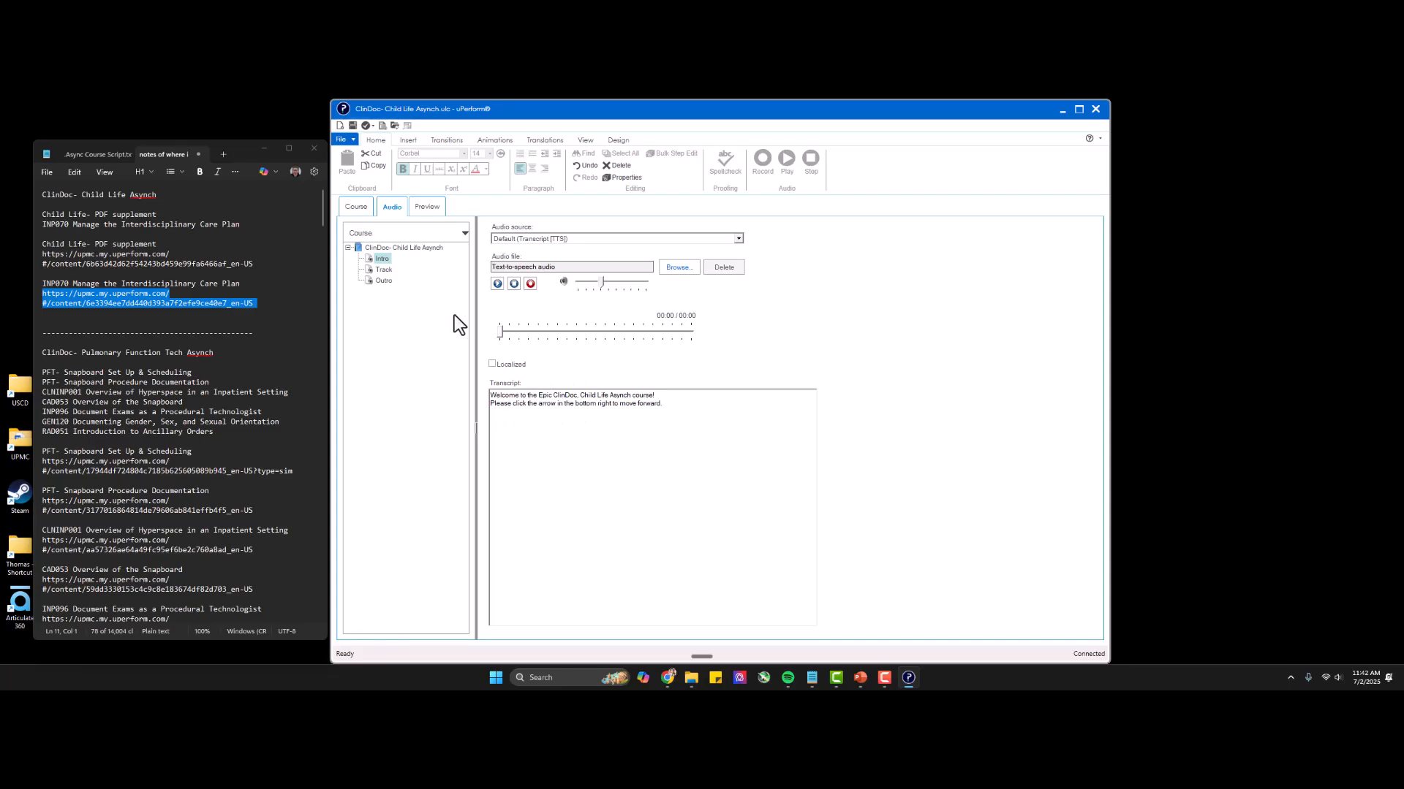
pyautogui.click(384, 271)
pyautogui.click(384, 280)
pyautogui.click(380, 249)
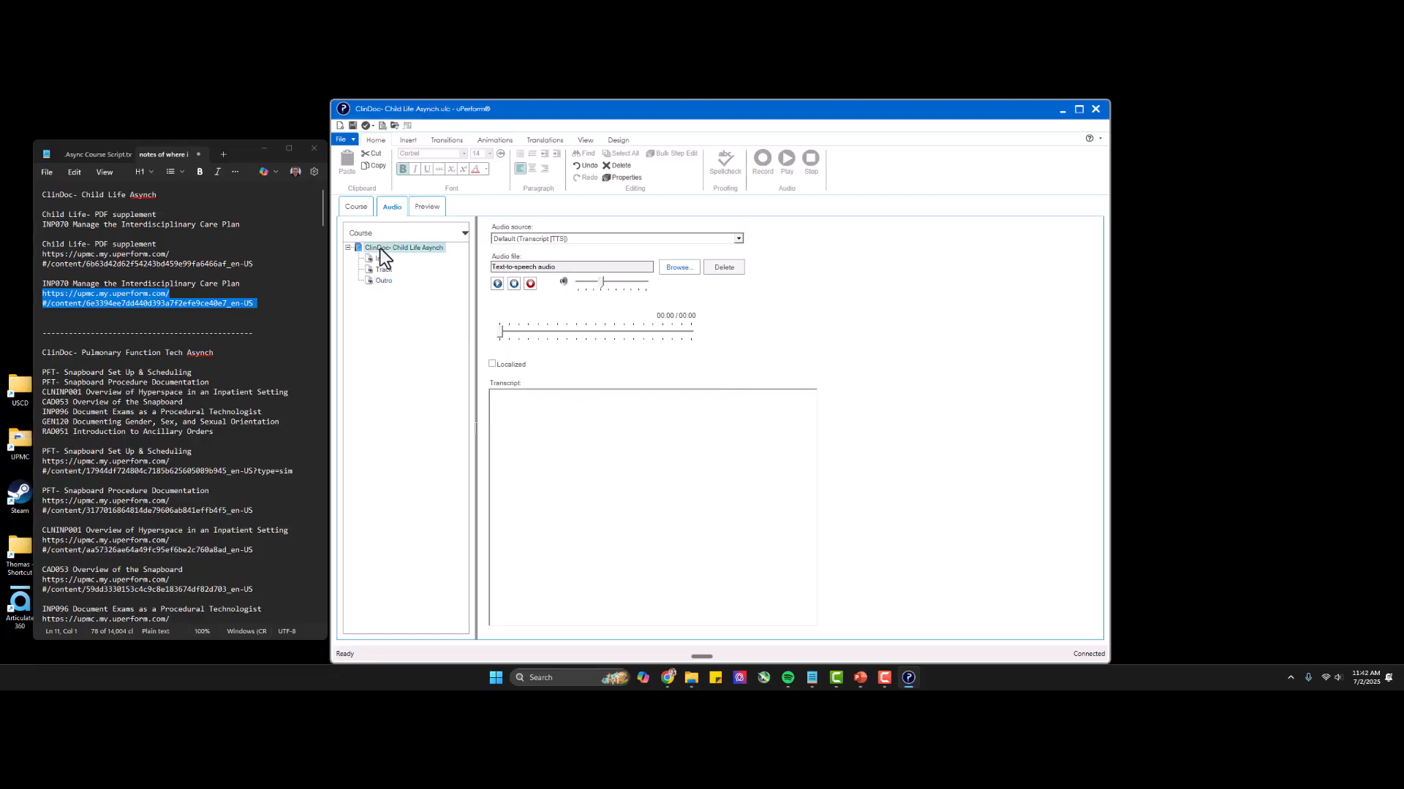
pyautogui.click(428, 207)
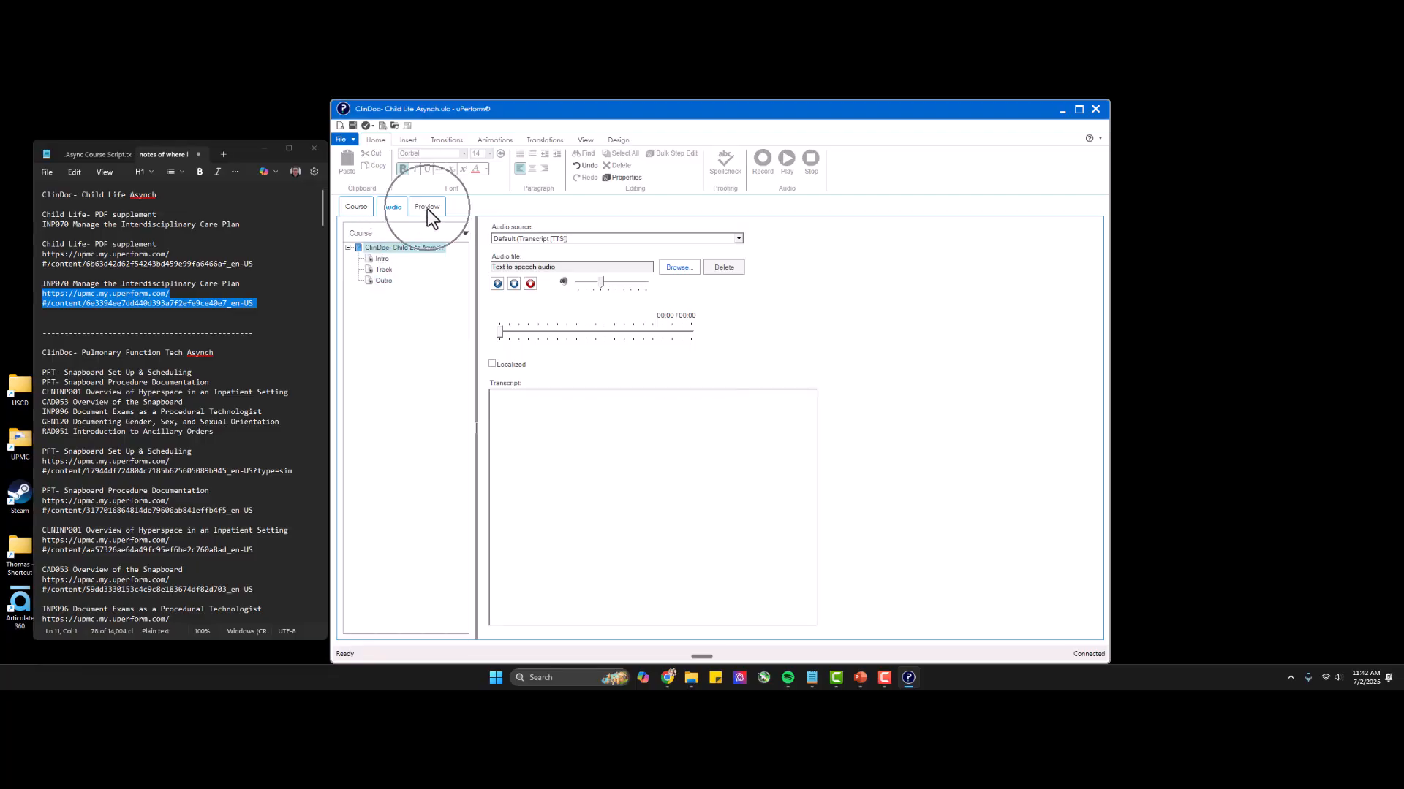
pyautogui.click(361, 208)
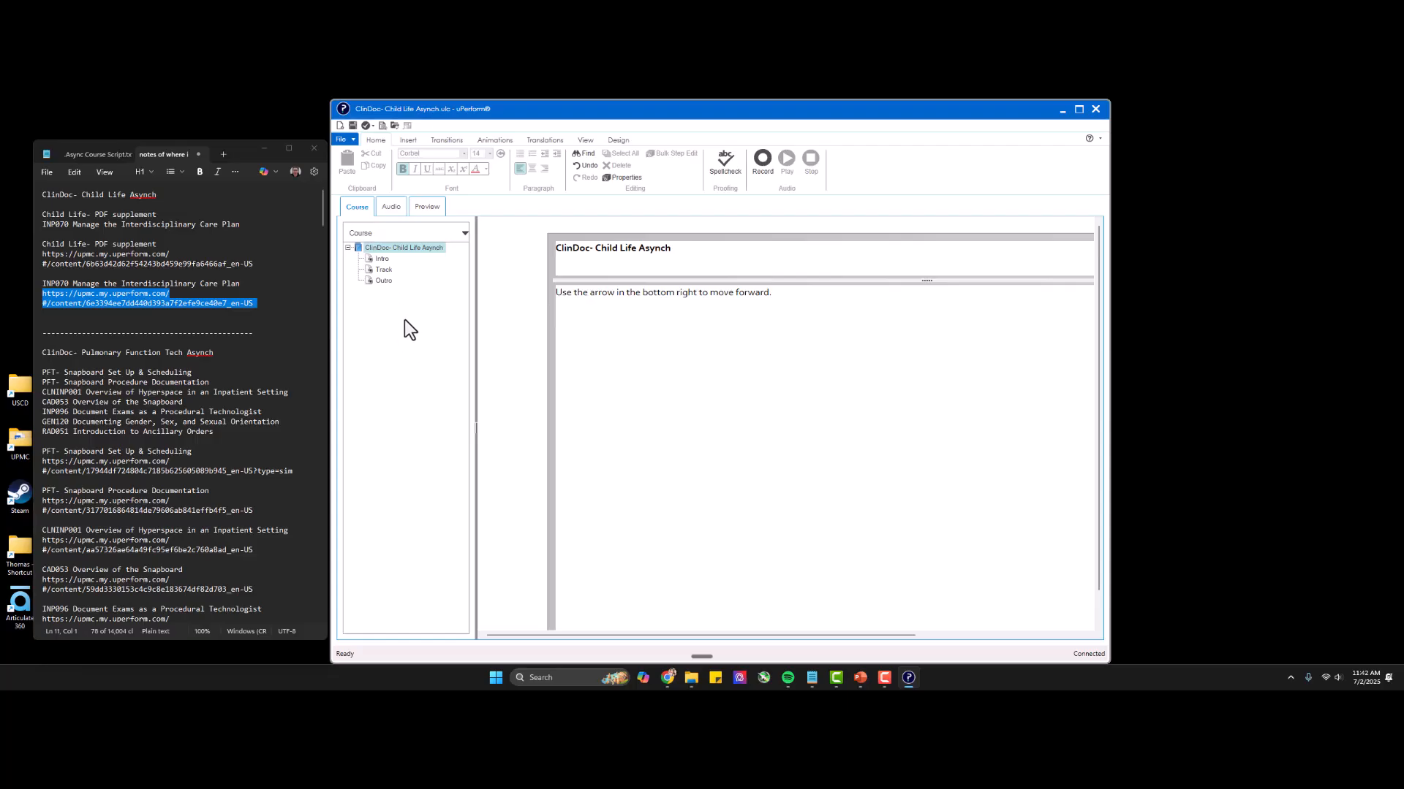
# Save the ClinDoc- Child Life Asynch course file.
pyautogui.click(352, 126)
pyautogui.click(371, 126)
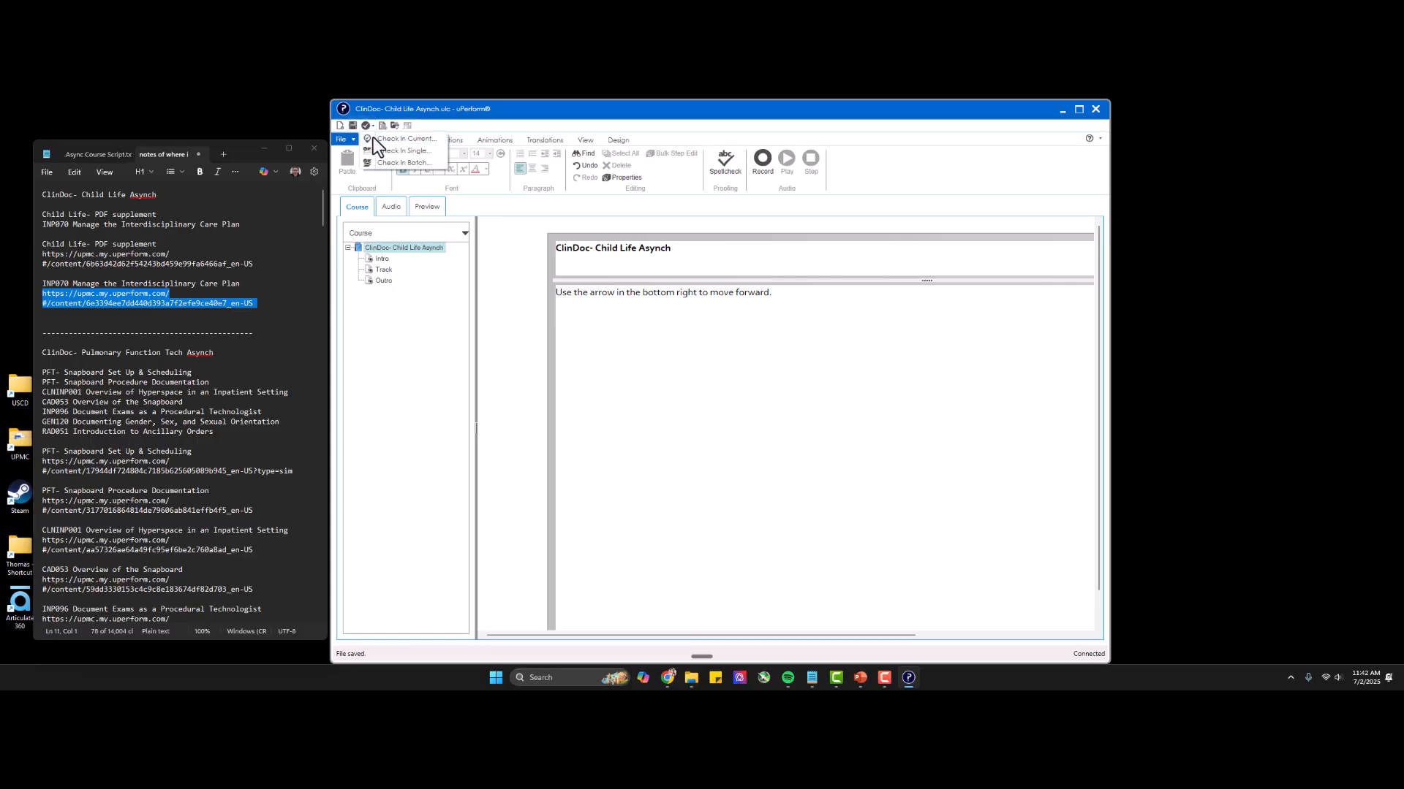
pyautogui.click(372, 138)
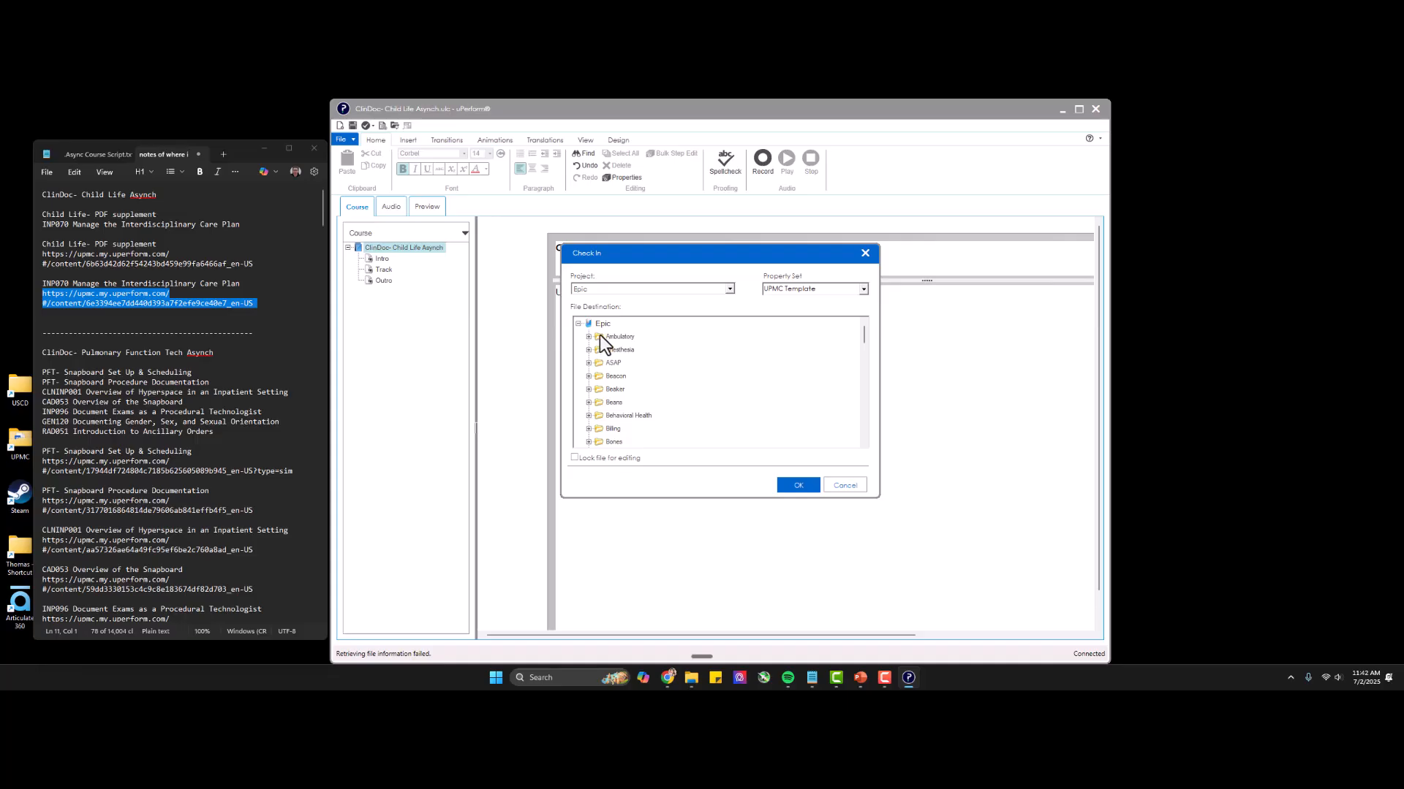
pyautogui.click(587, 337)
pyautogui.scroll(-1, 643, 376)
pyautogui.scroll(-3, 644, 376)
pyautogui.click(845, 486)
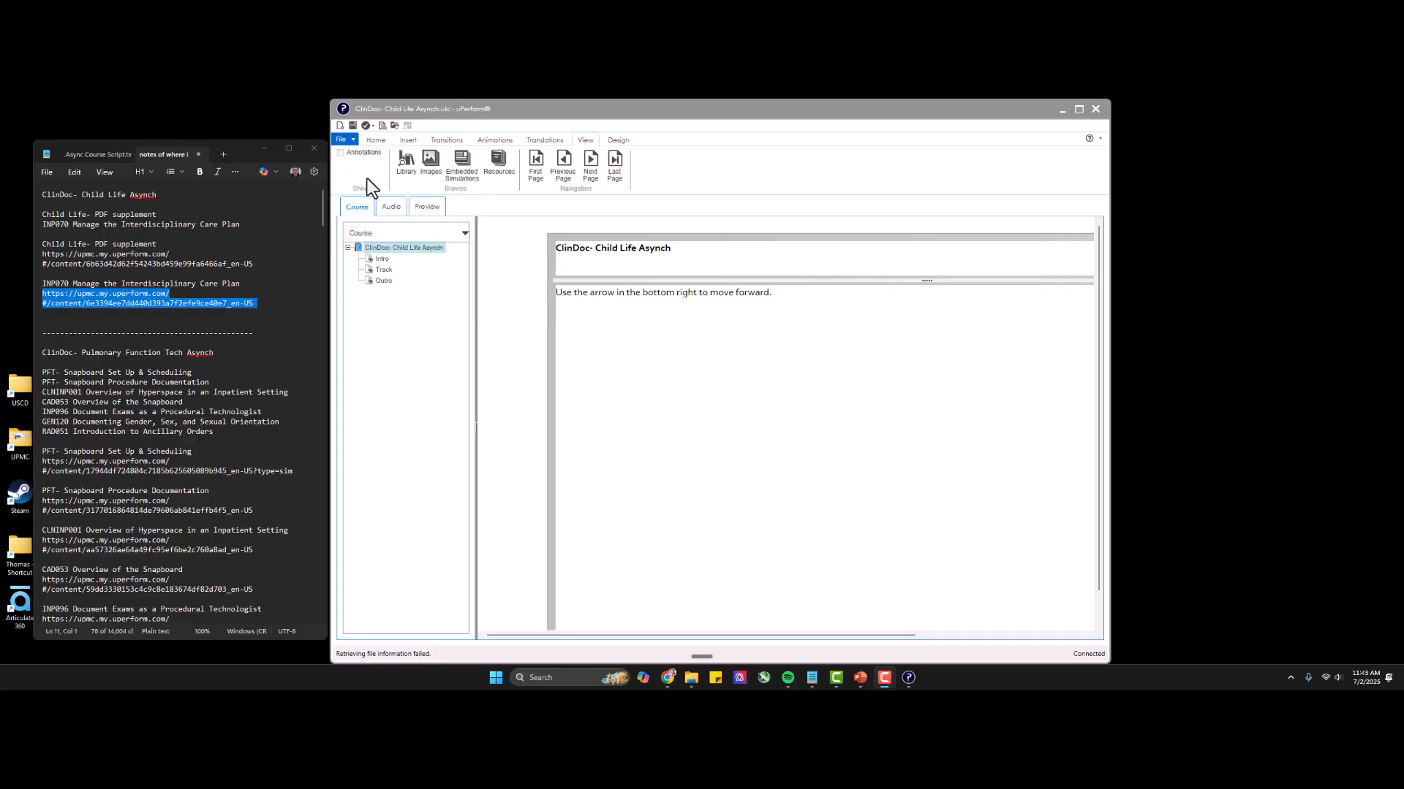
# Check the current course in to the Async Courses folder under ClinDoc in the Epic project, with the UPMC Template property set.
pyautogui.click(372, 125)
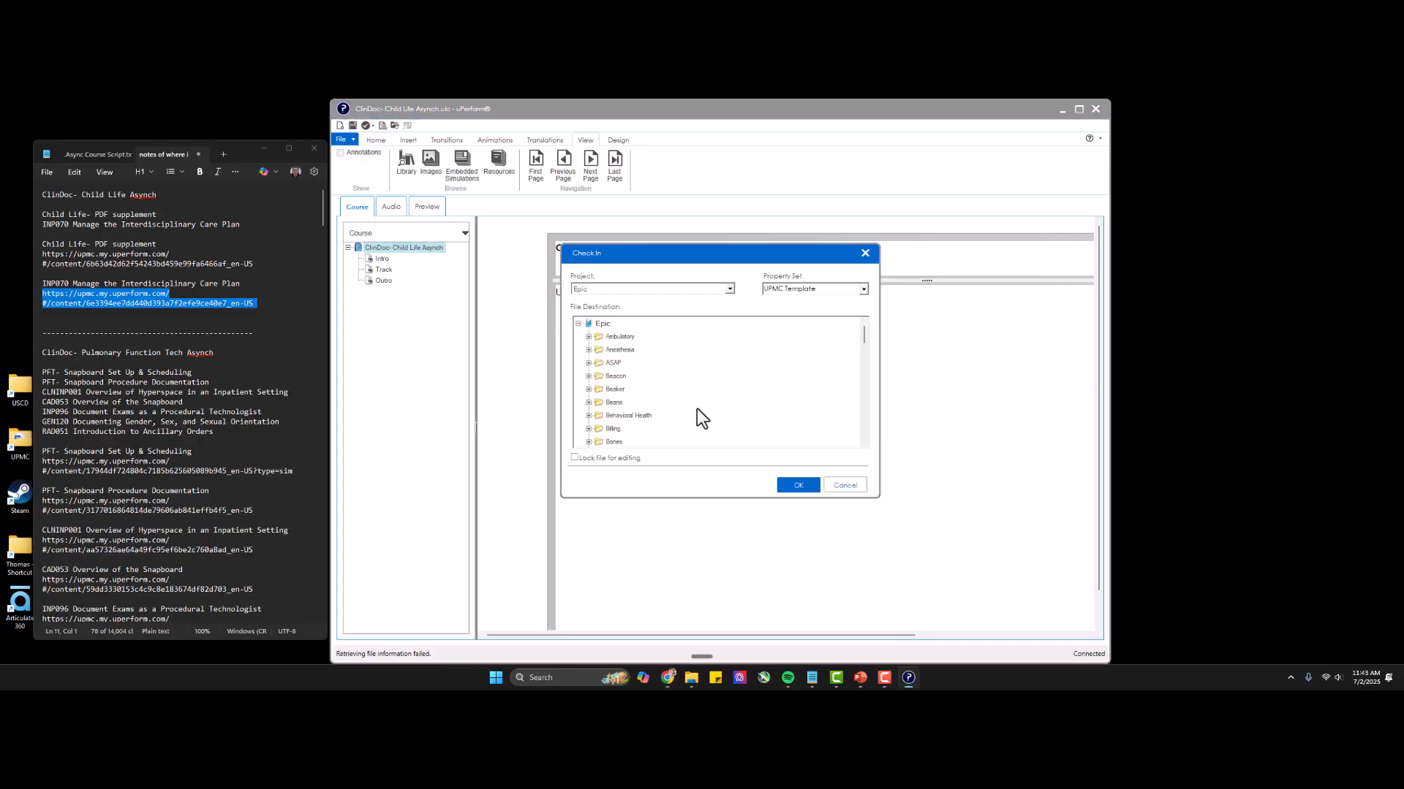
pyautogui.scroll(-2, 592, 388)
pyautogui.click(615, 428)
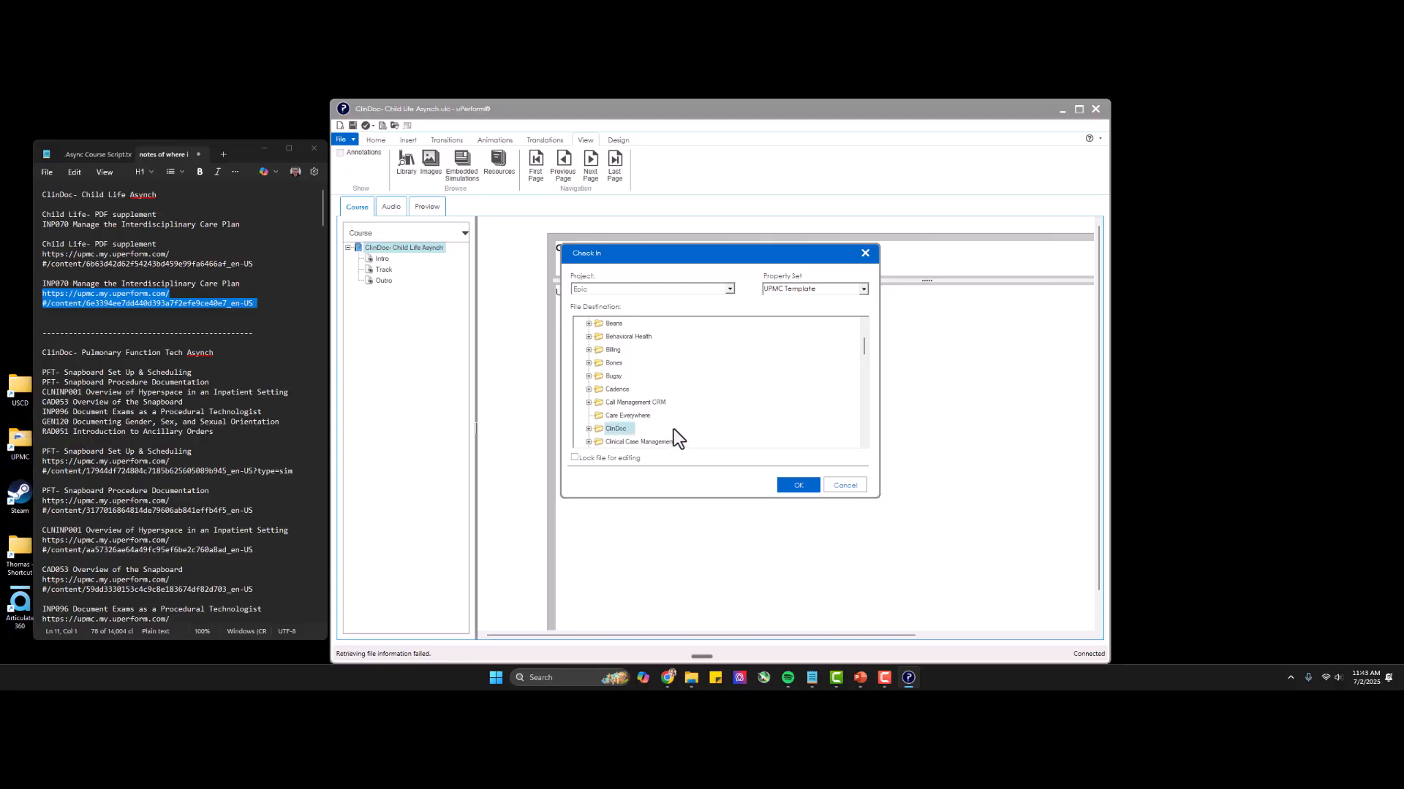
pyautogui.doubleClick(668, 429)
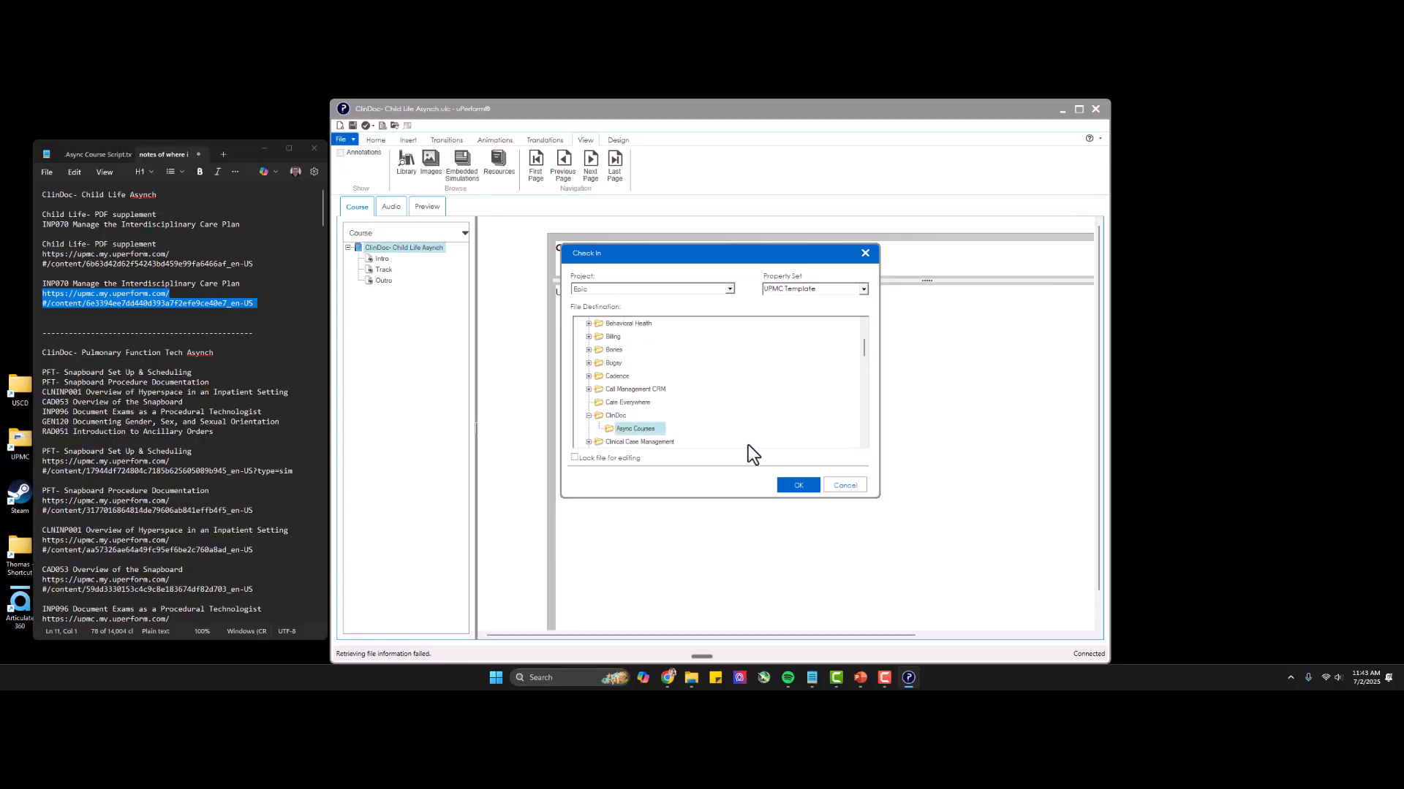
pyautogui.click(796, 486)
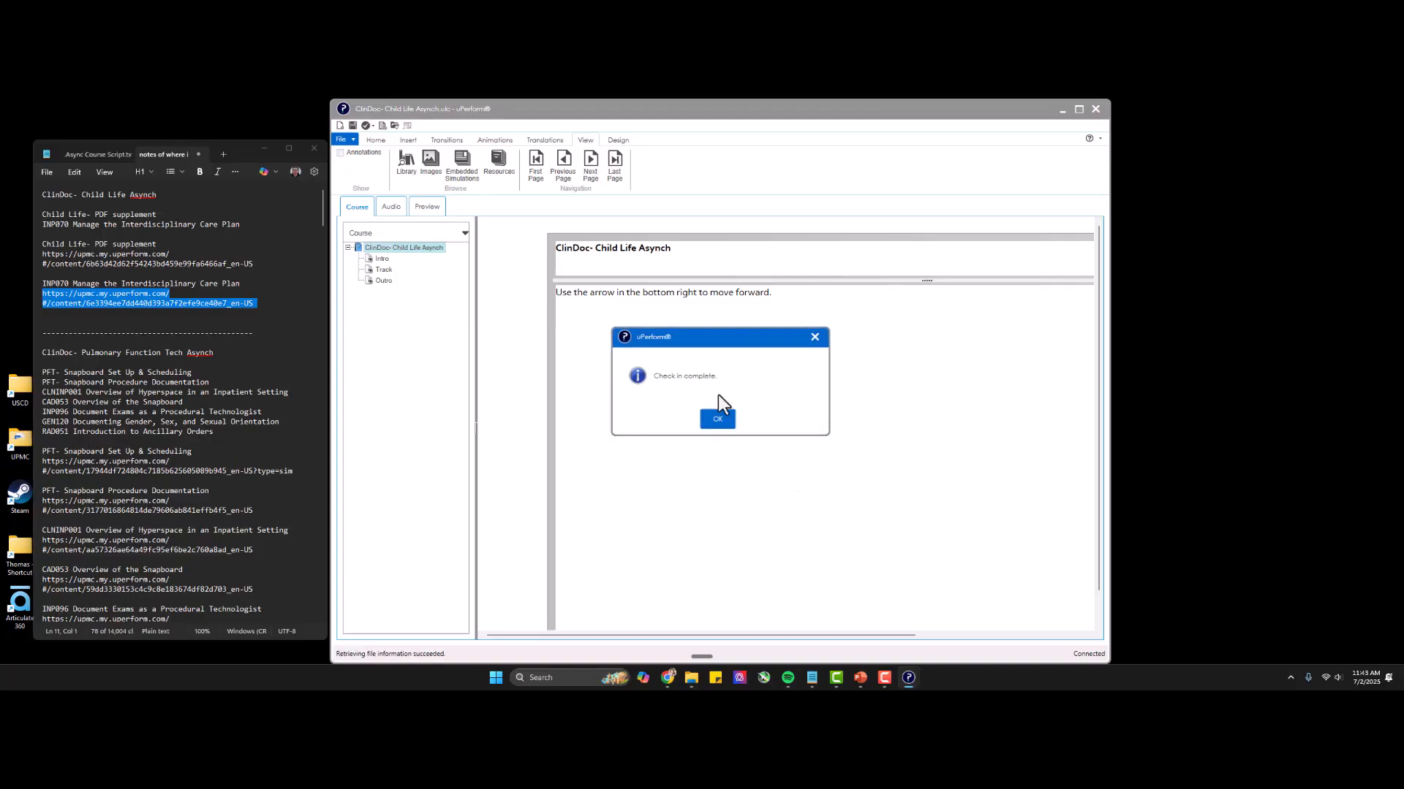
pyautogui.click(716, 419)
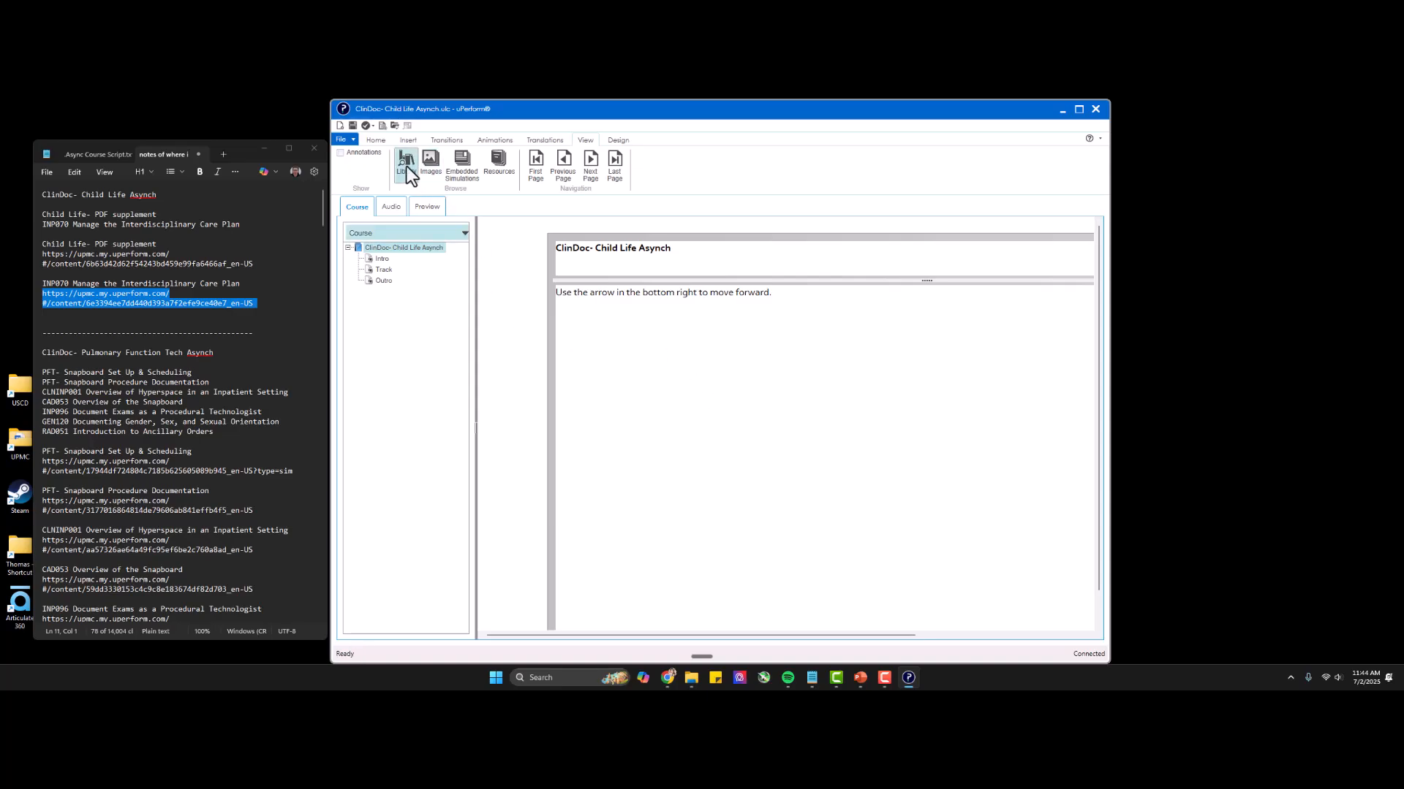
pyautogui.click(106, 249)
pyautogui.moveTo(106, 249); pyautogui.dragTo(139, 580)
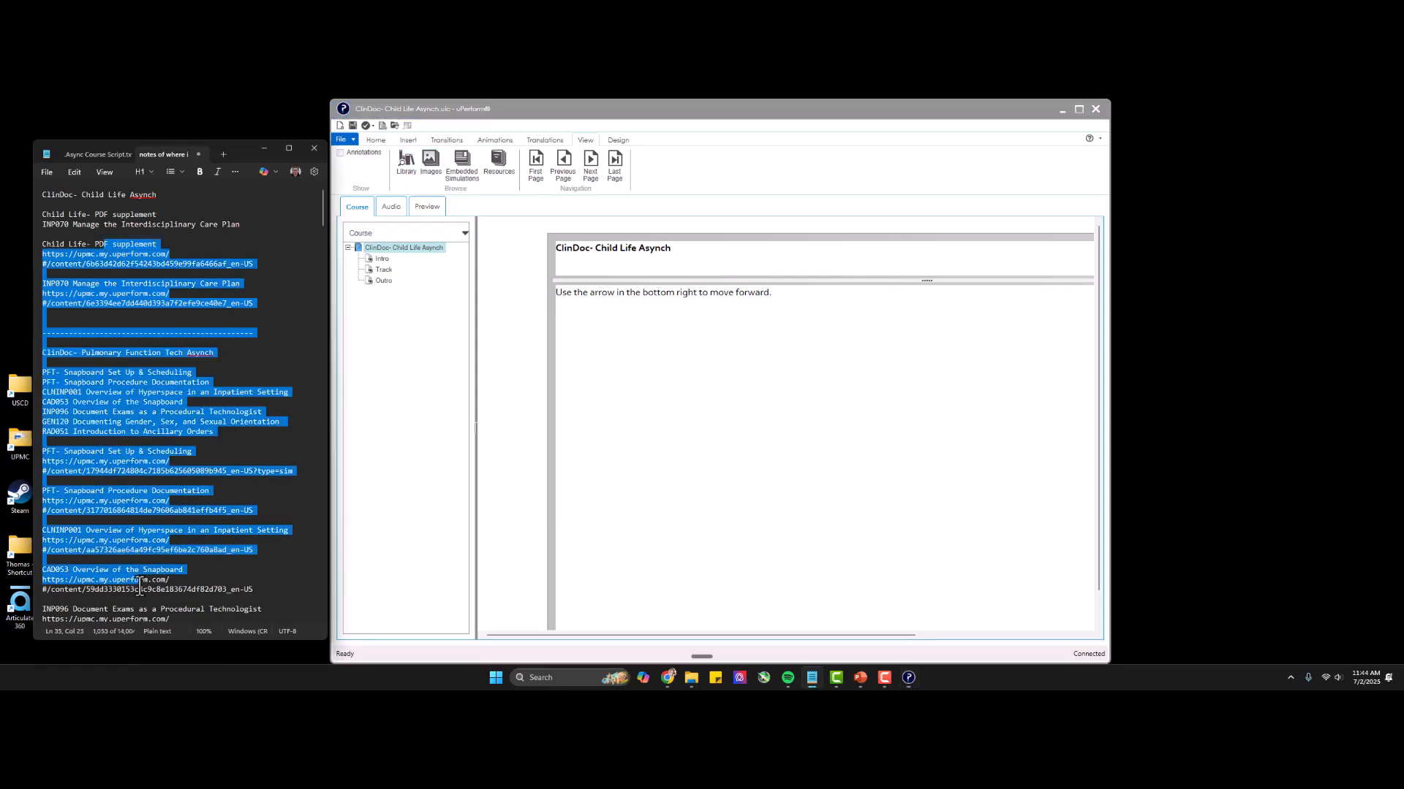
pyautogui.click(268, 347)
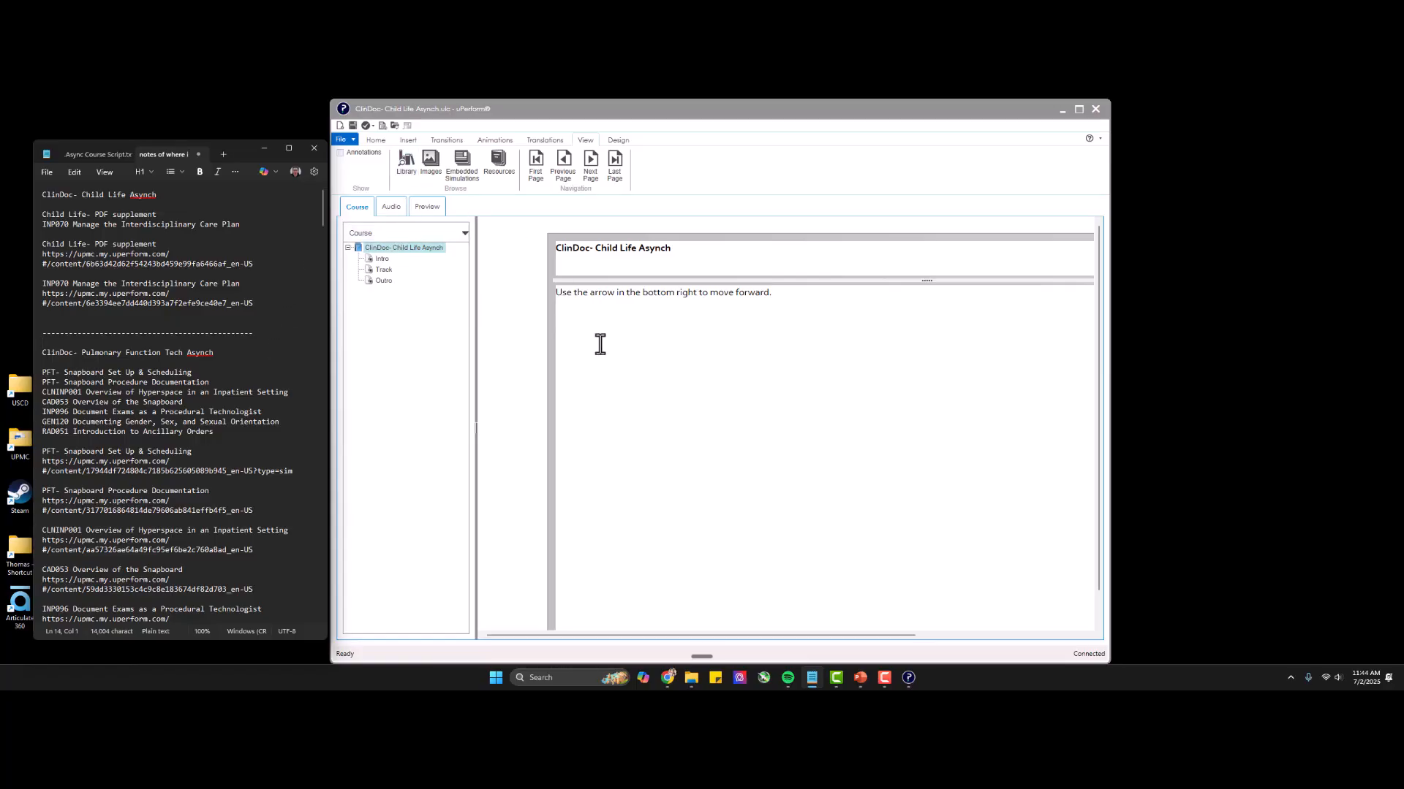
# Open the course's record in the online library in the browser, widen the window, and publish the document.
pyautogui.click(405, 164)
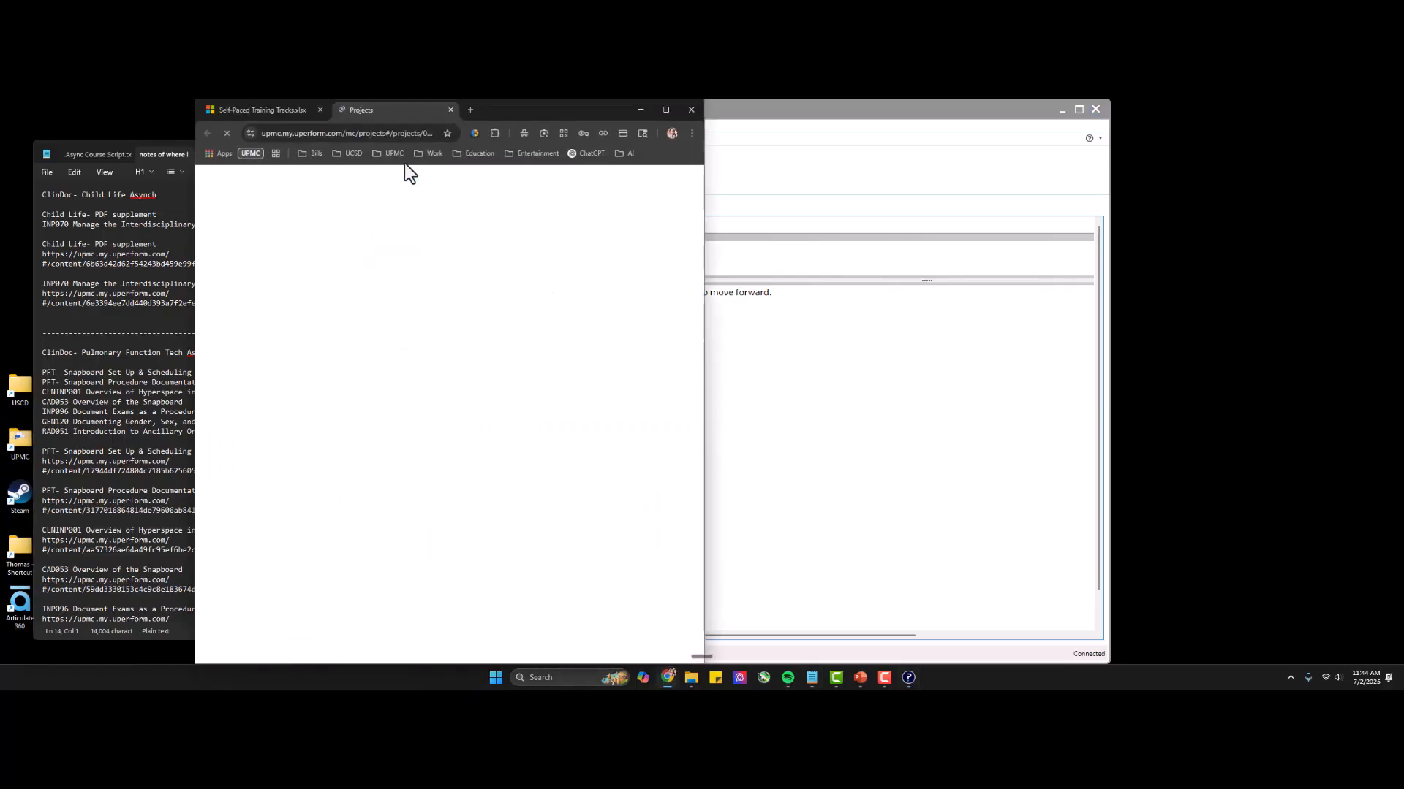
pyautogui.moveTo(704, 230); pyautogui.dragTo(1153, 235)
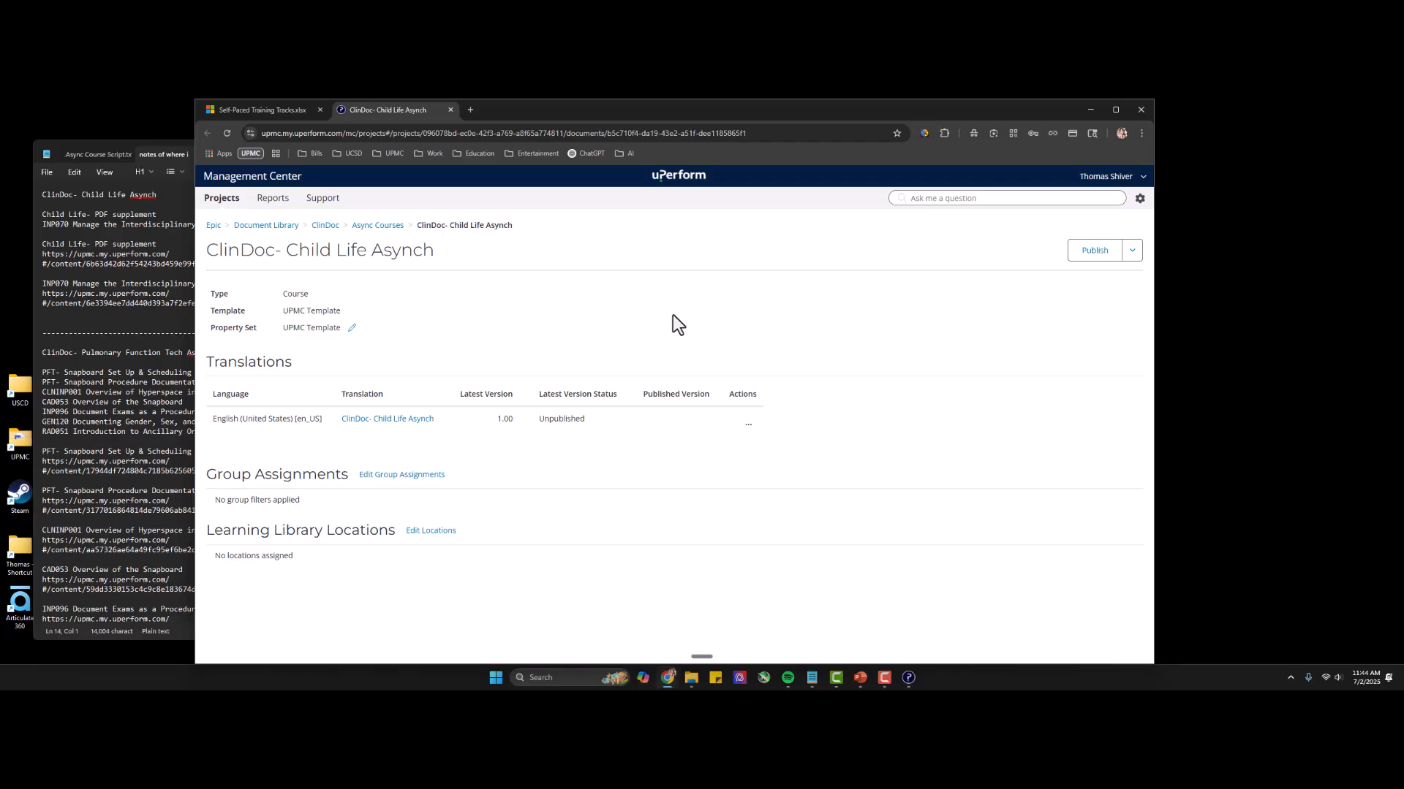
pyautogui.click(1092, 255)
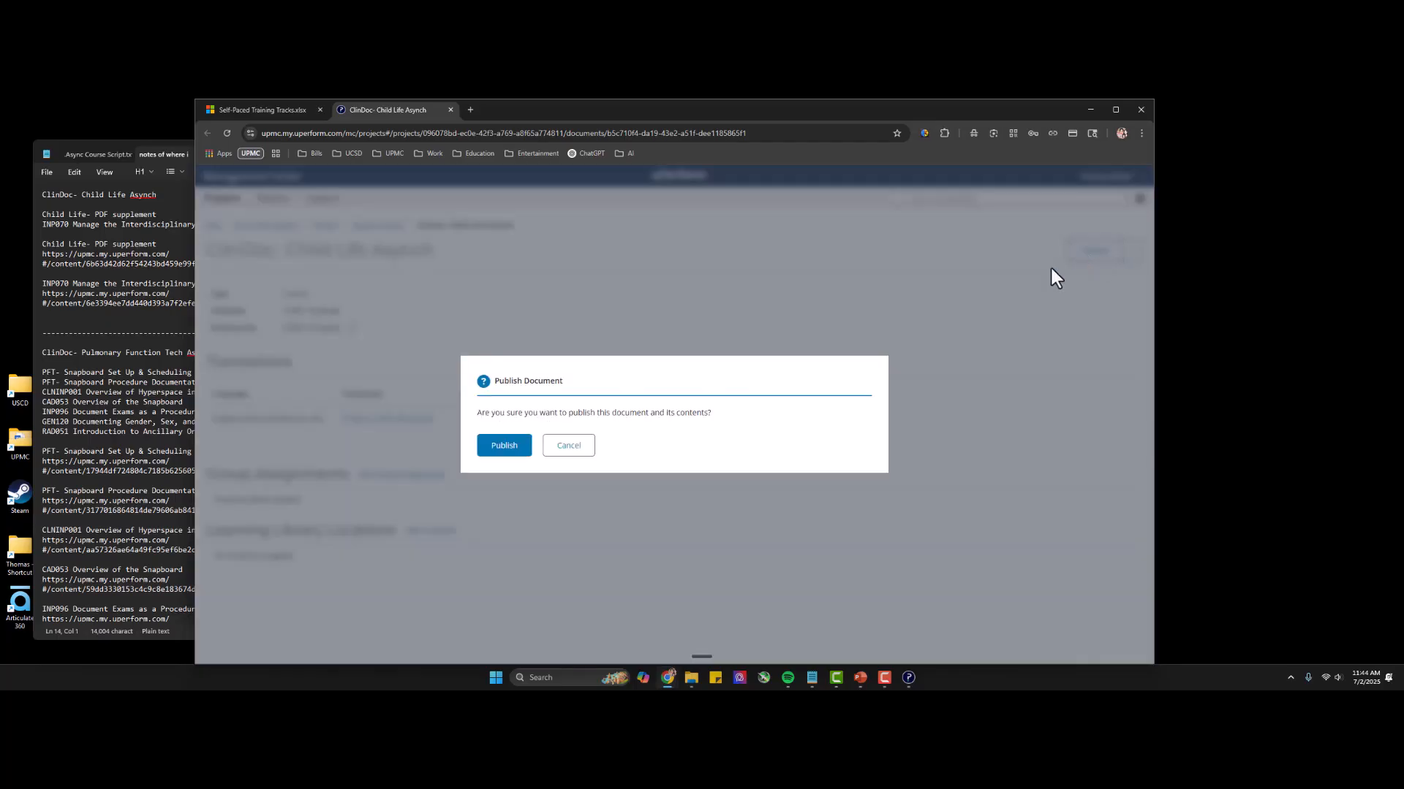
pyautogui.click(495, 450)
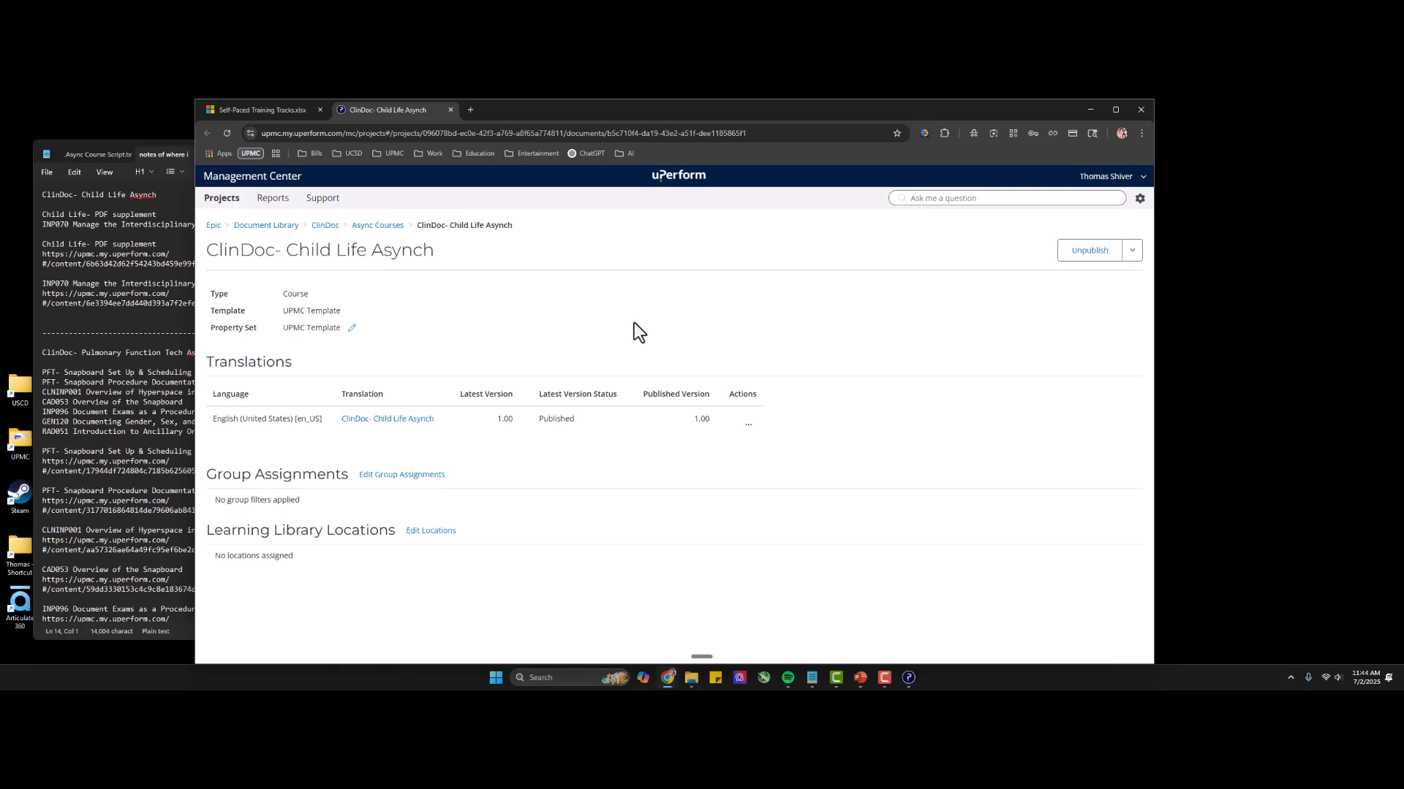
# Examine the contents and available folder actions of the Async Courses folder and its parent ClinDoc folder in the Document Library.
pyautogui.click(381, 227)
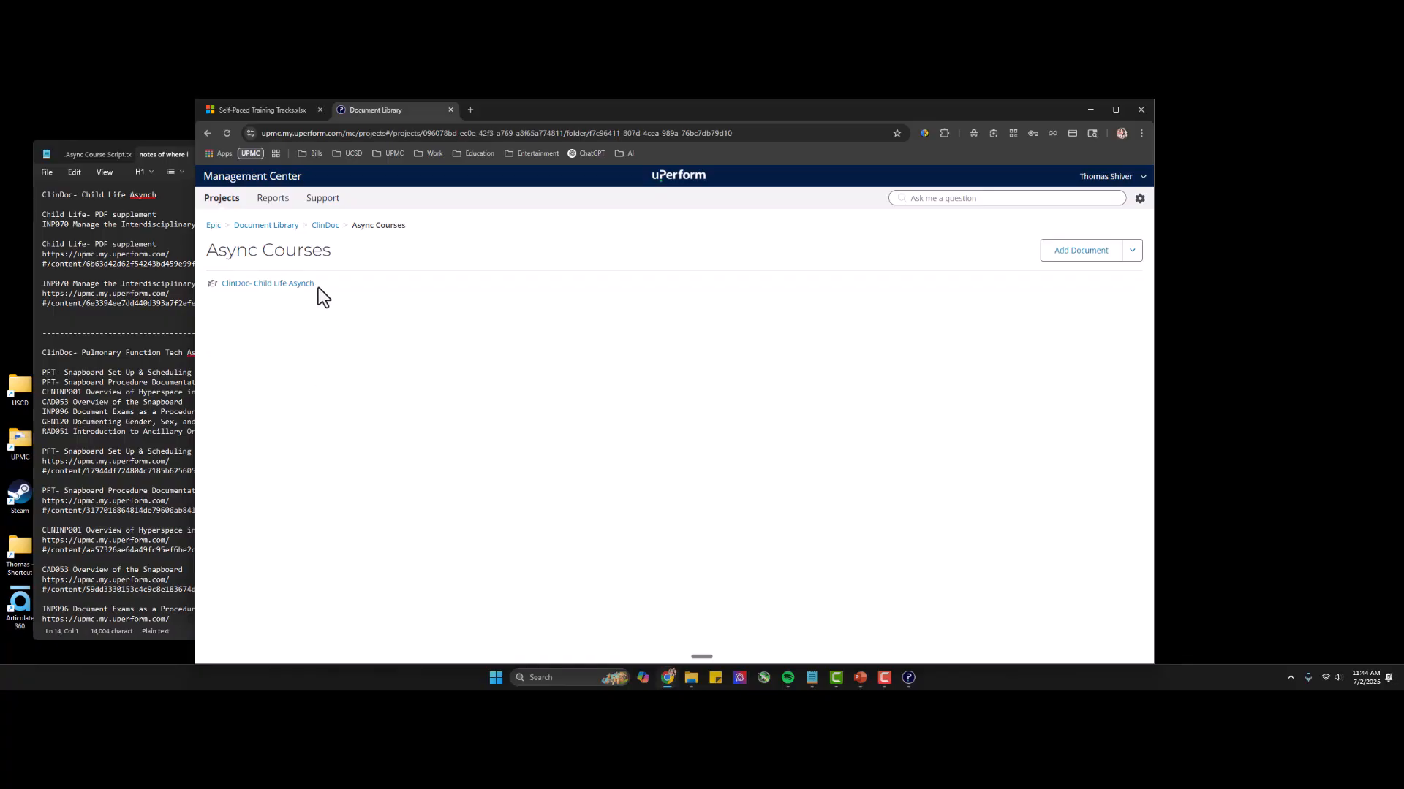
pyautogui.click(1133, 253)
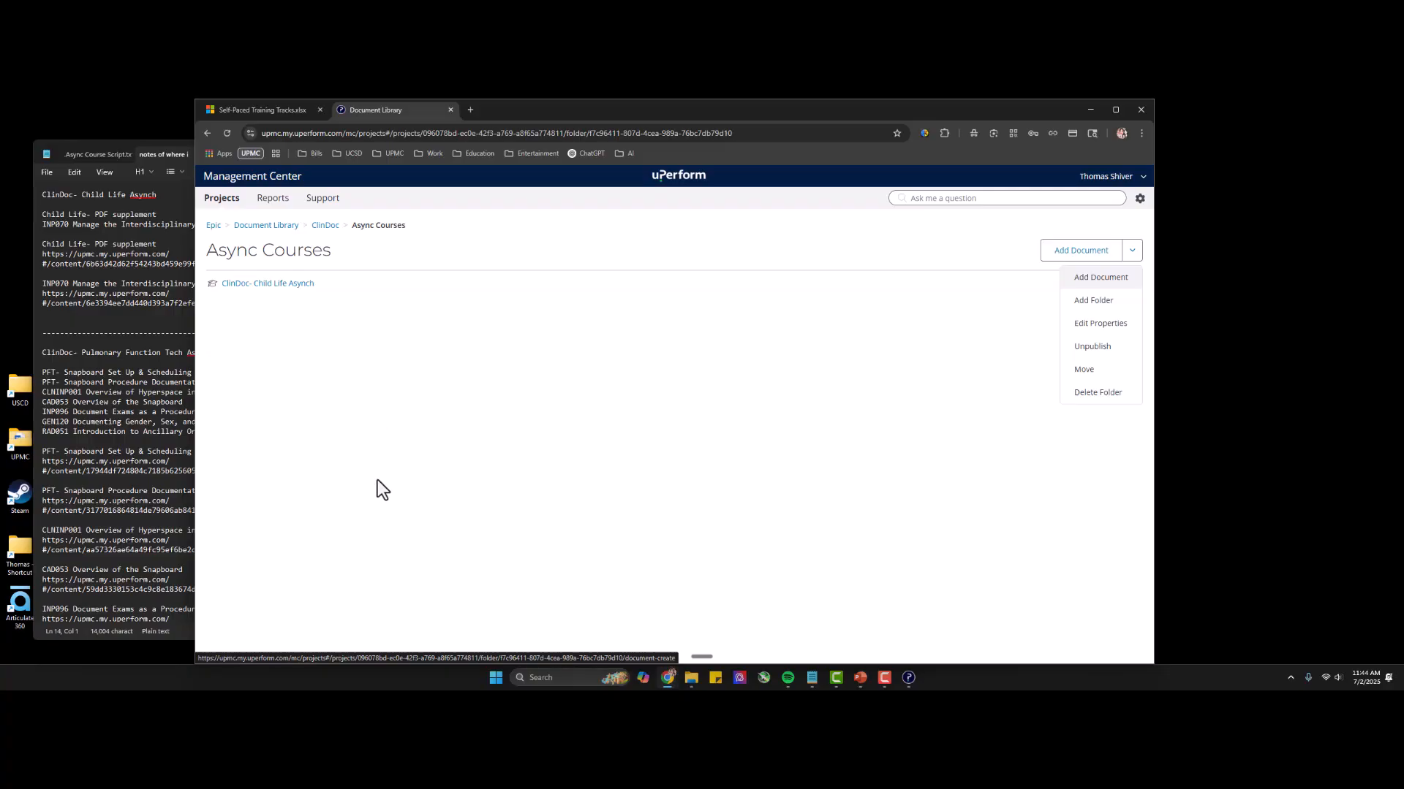
pyautogui.click(325, 226)
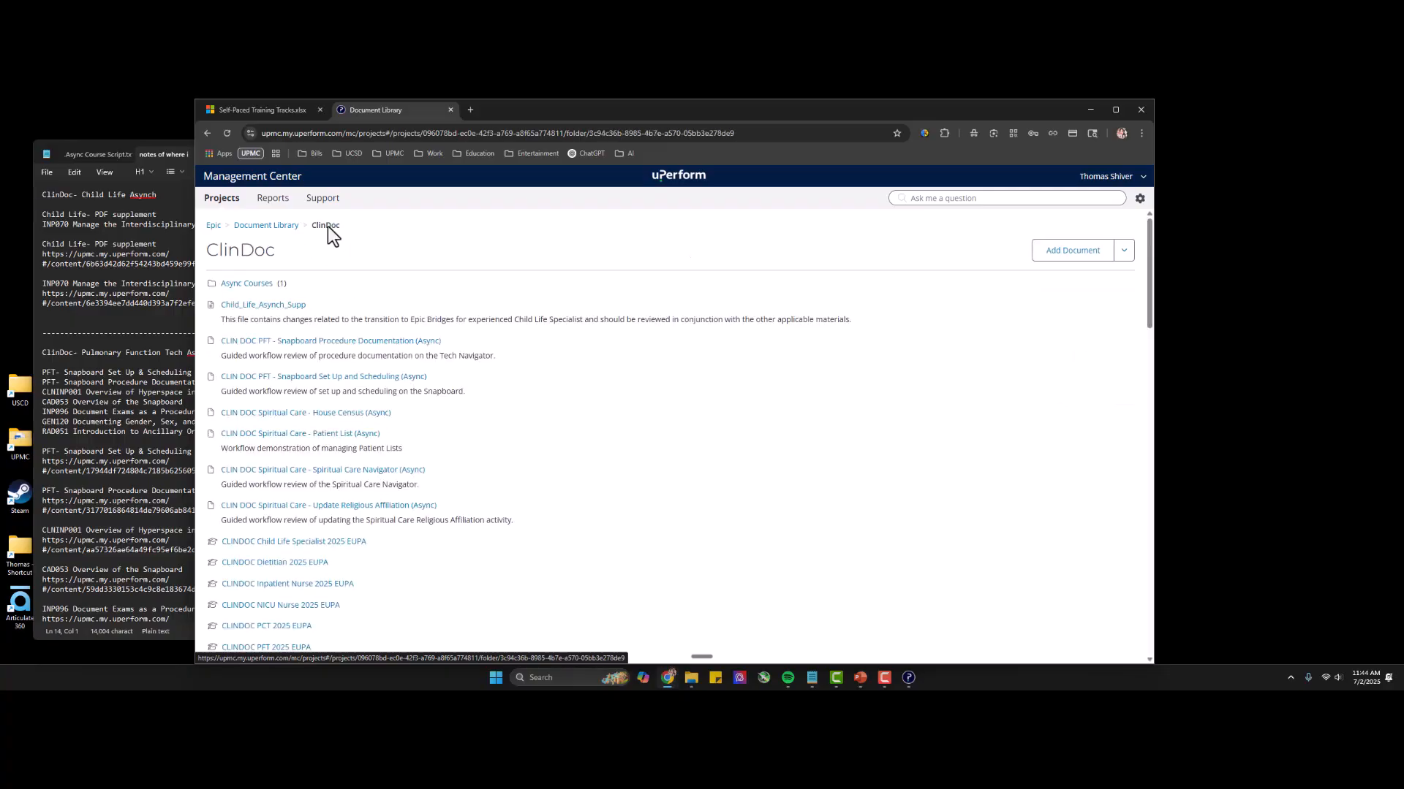
pyautogui.doubleClick(229, 254)
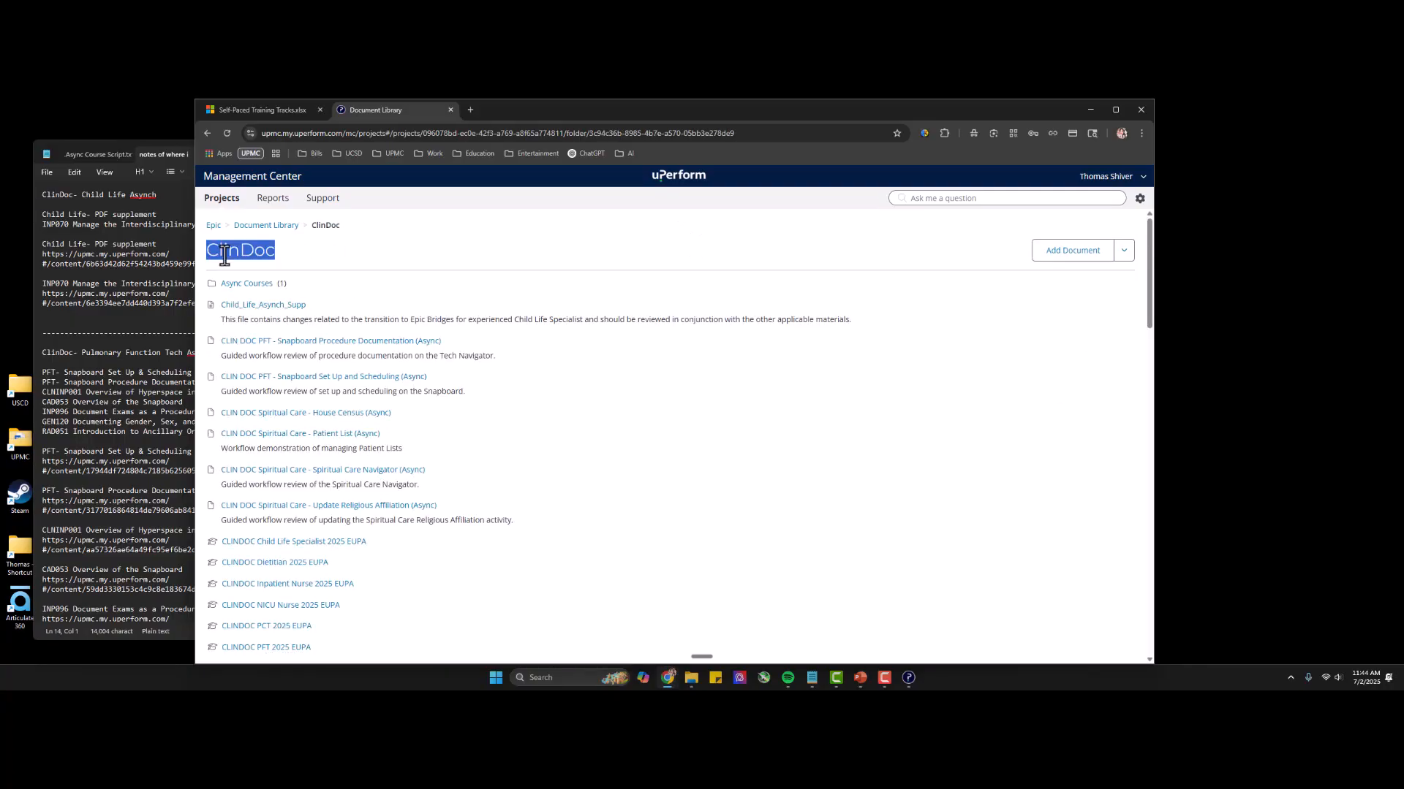
pyautogui.click(323, 260)
pyautogui.click(1122, 256)
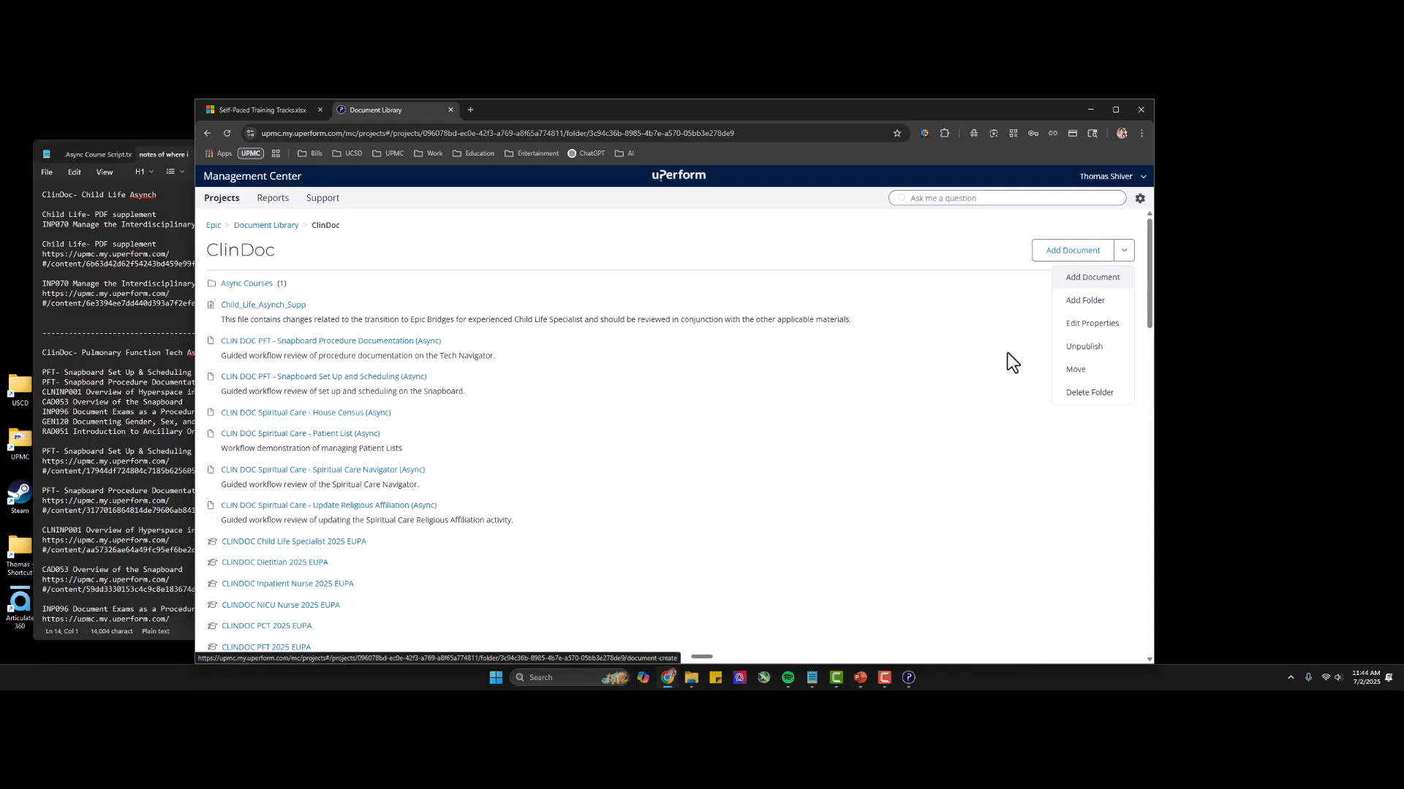
pyautogui.click(766, 248)
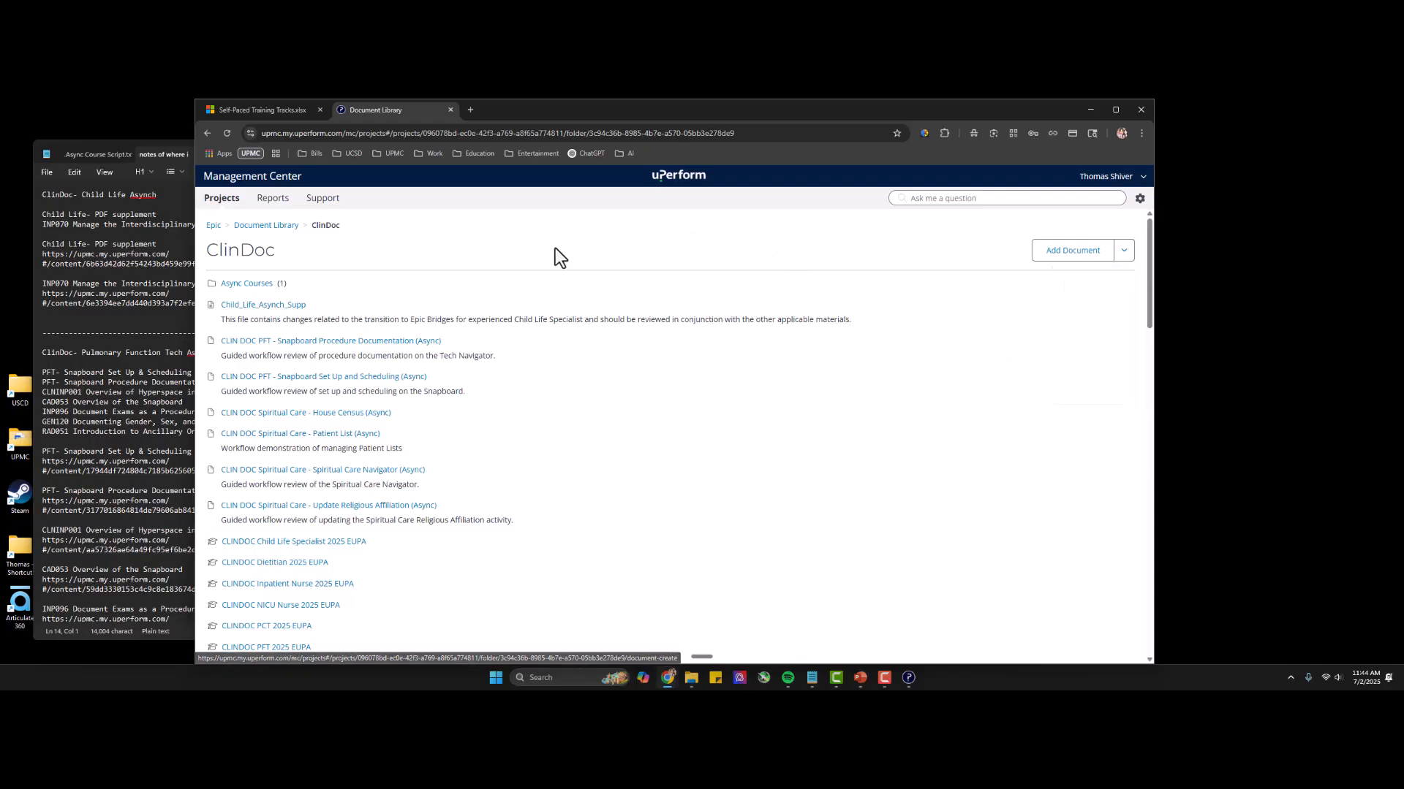
pyautogui.click(252, 291)
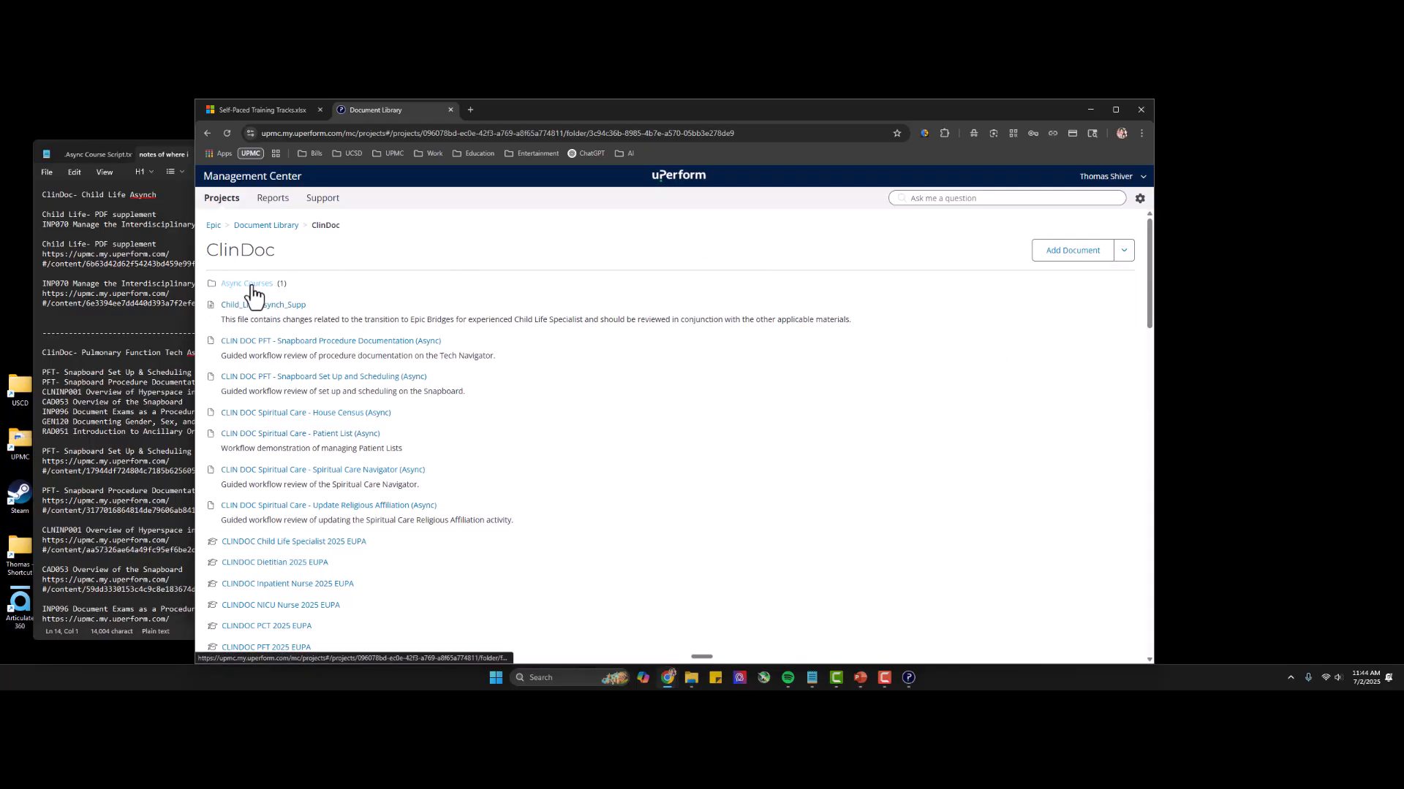
pyautogui.click(252, 291)
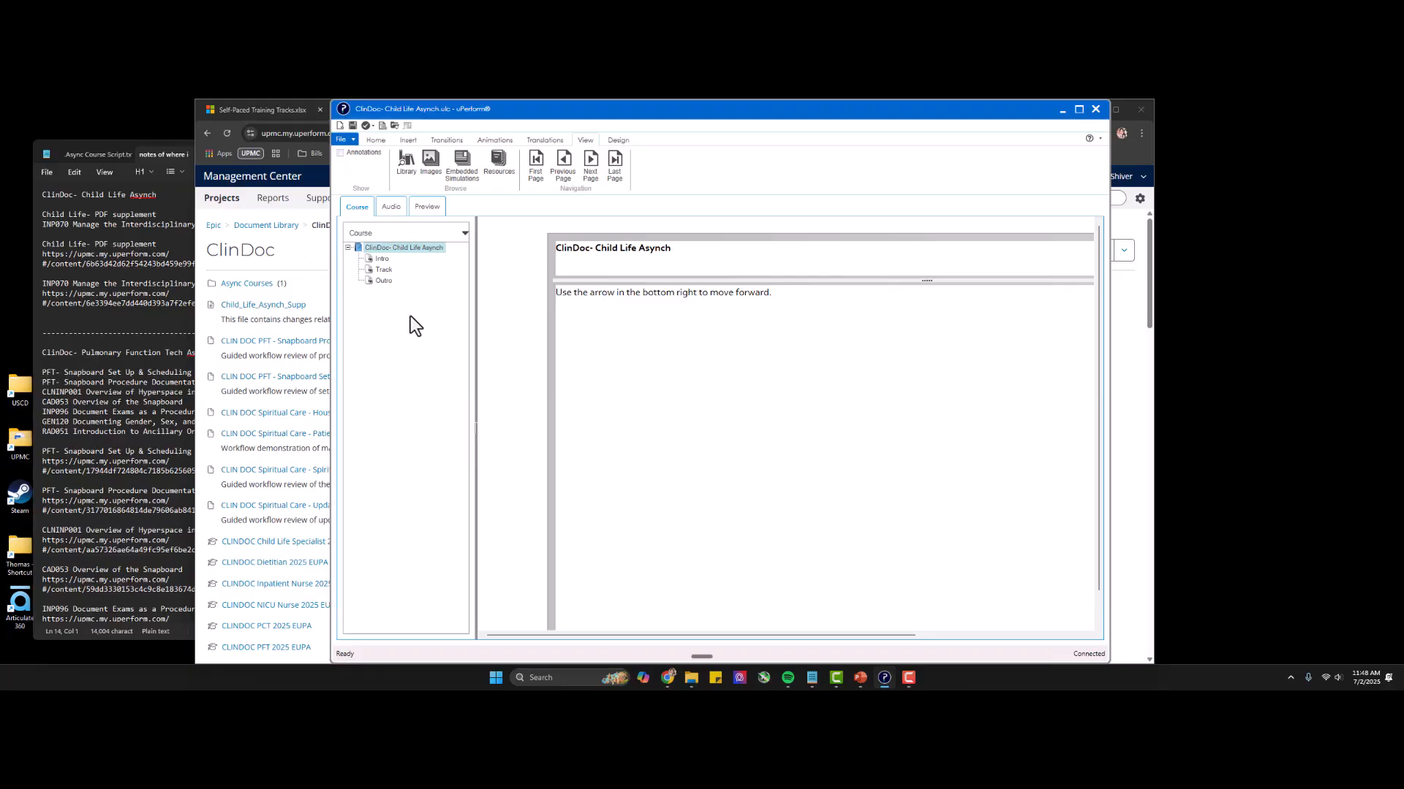
pyautogui.click(349, 138)
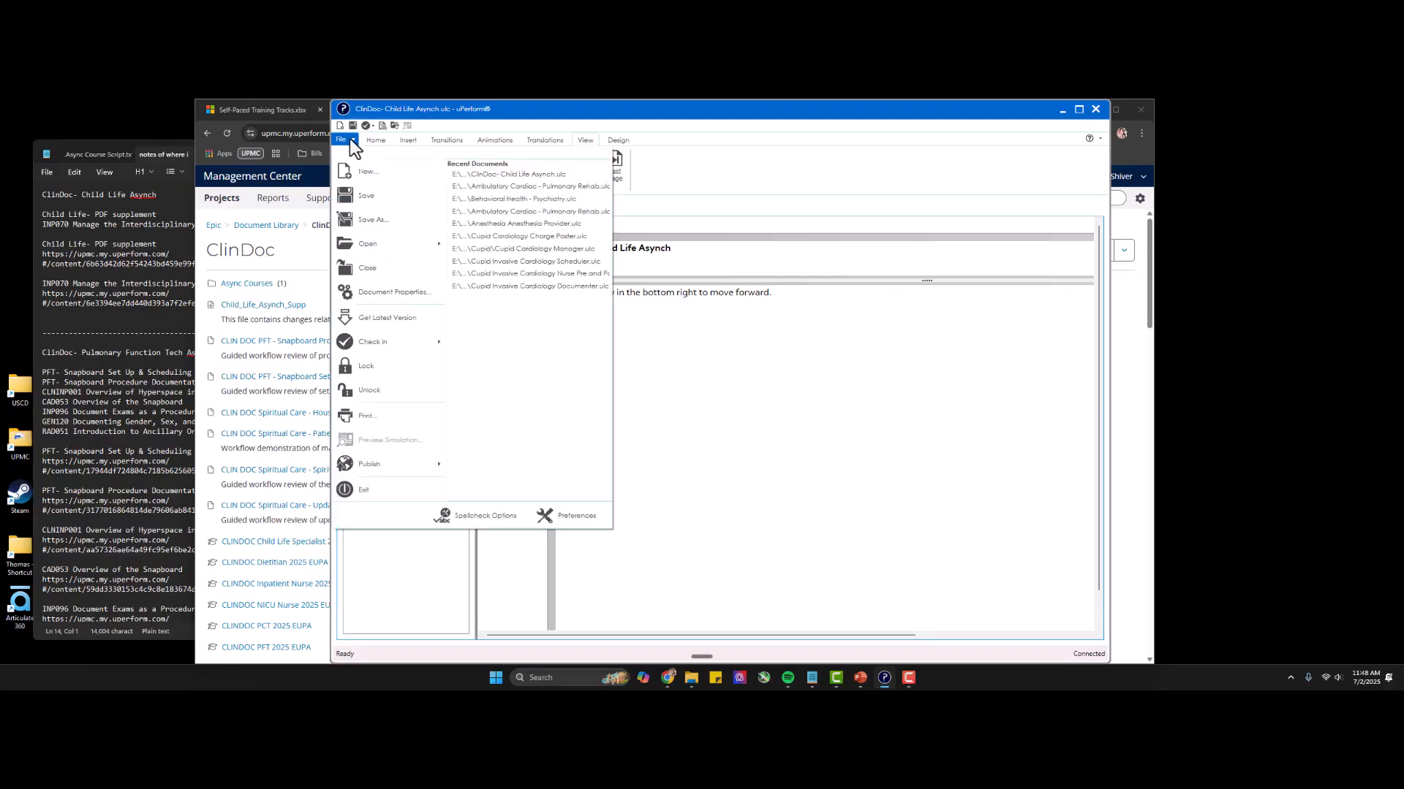
pyautogui.moveTo(411, 470)
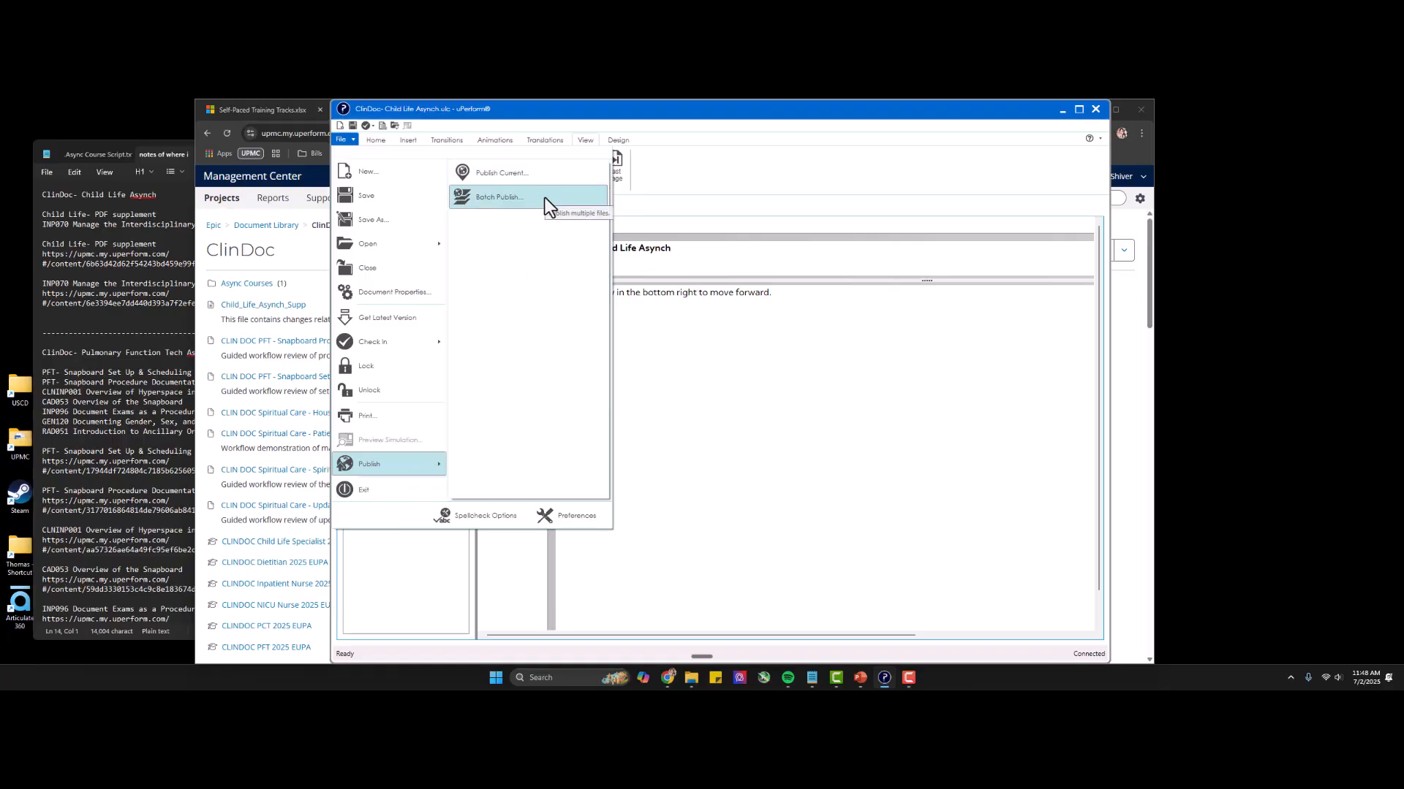
pyautogui.click(686, 174)
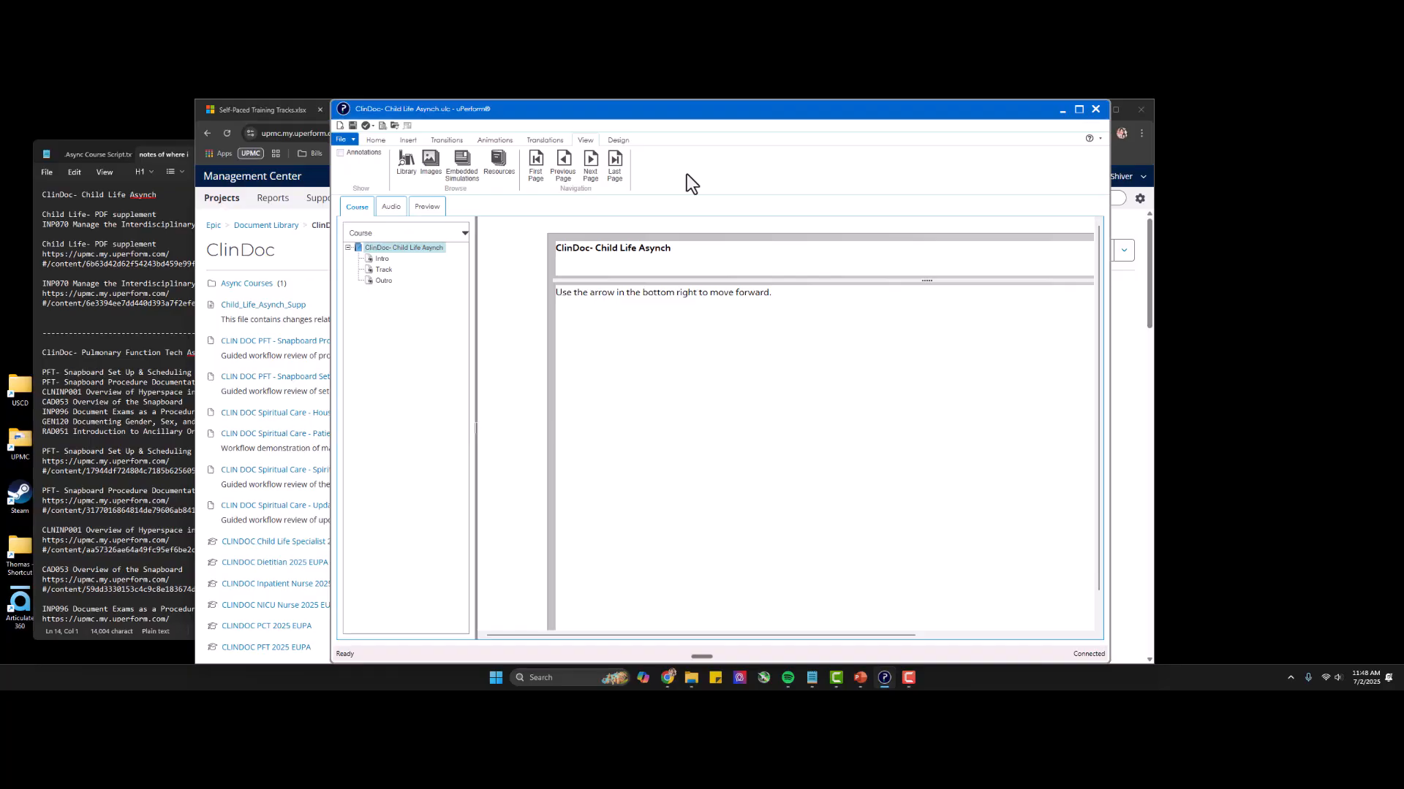
# Switch back to the browser and open the English translation details of ClinDoc- Child Life Asynch from the Async Courses folder.
pyautogui.click(1062, 110)
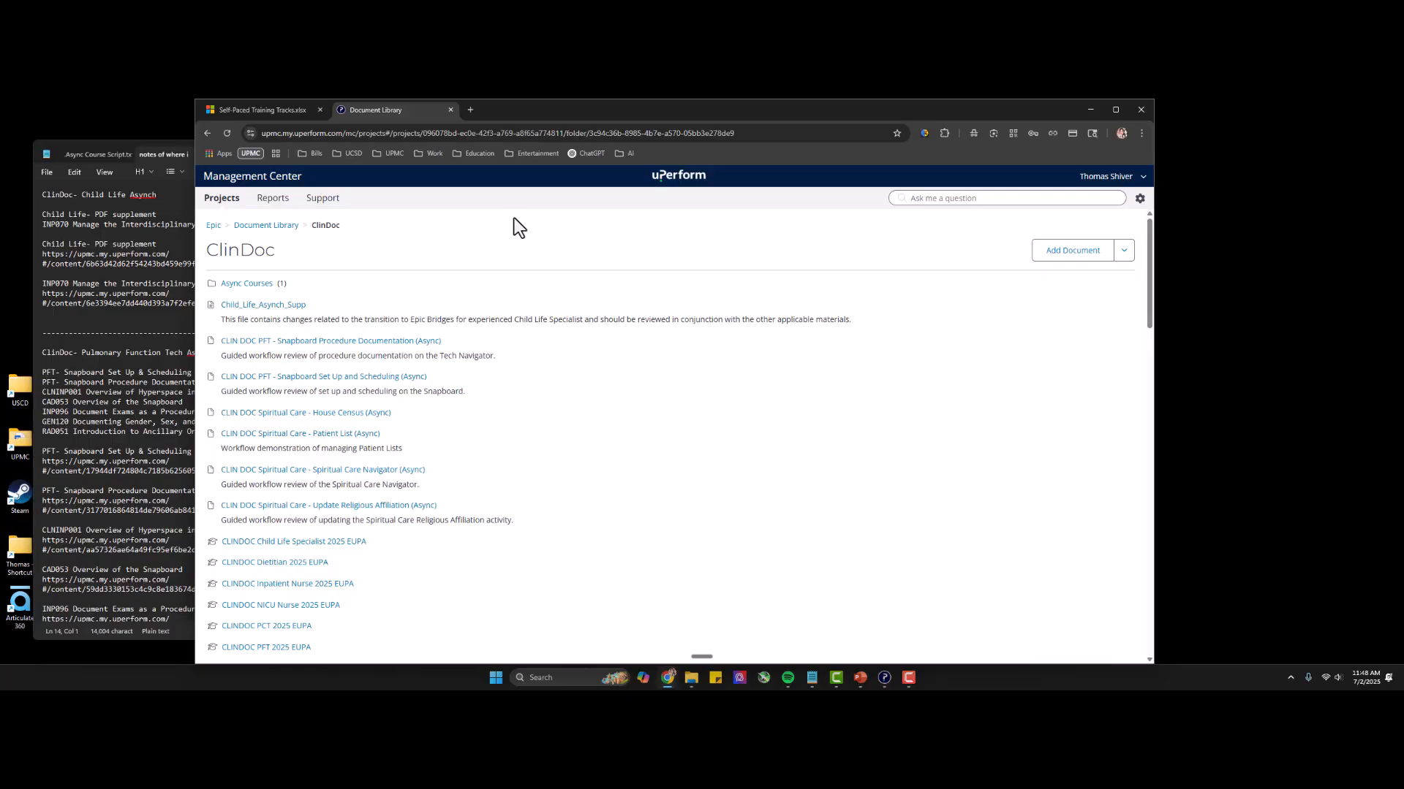
pyautogui.click(251, 284)
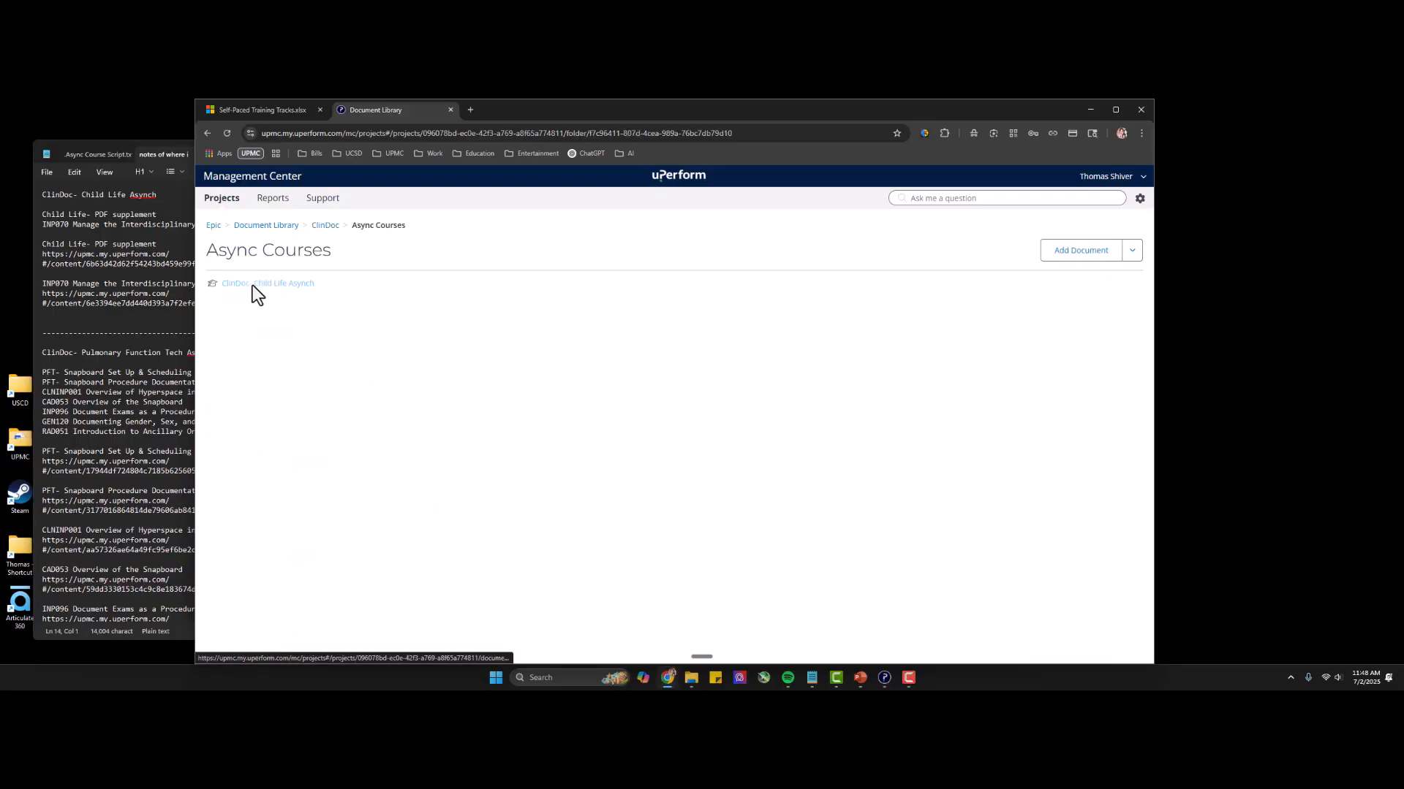
pyautogui.click(252, 285)
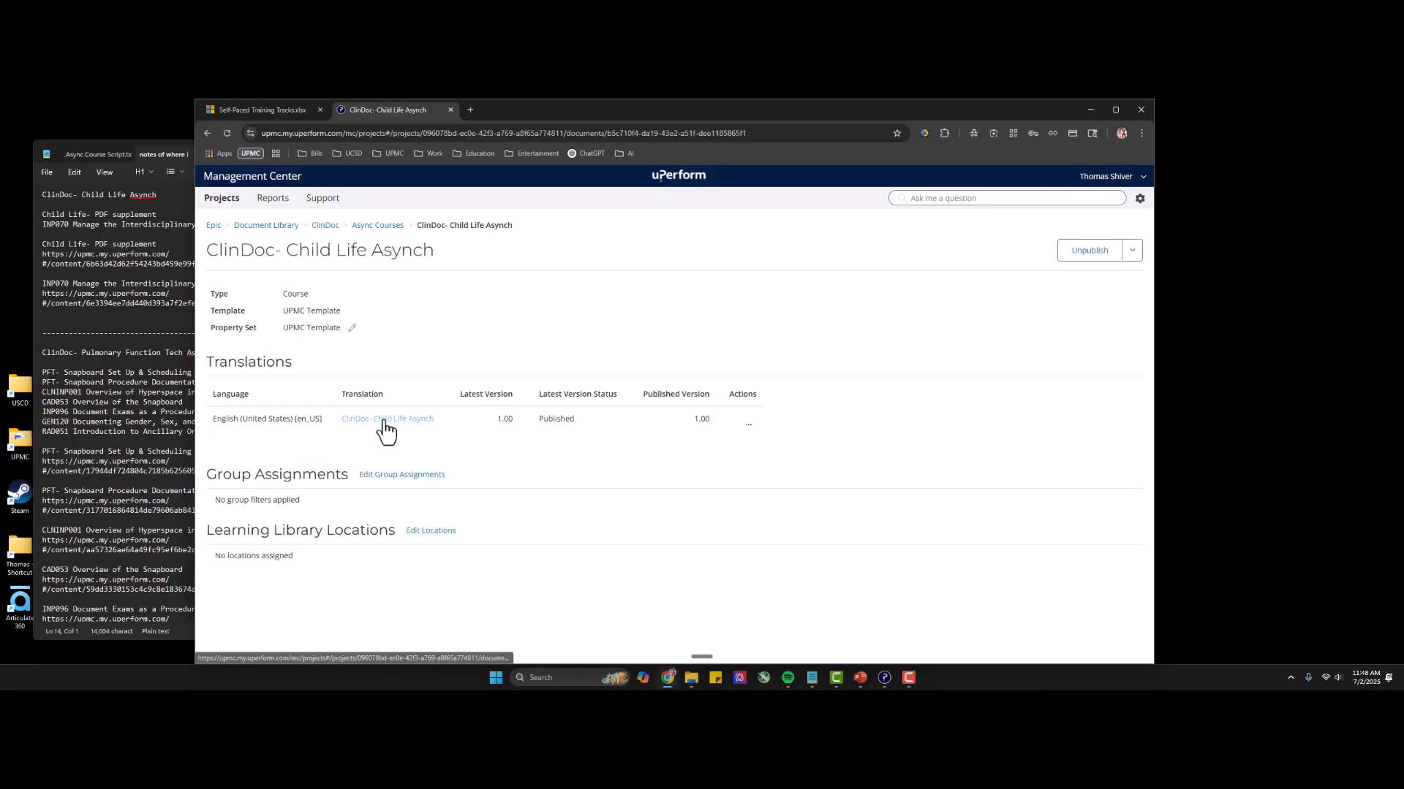
pyautogui.click(384, 421)
pyautogui.click(1133, 251)
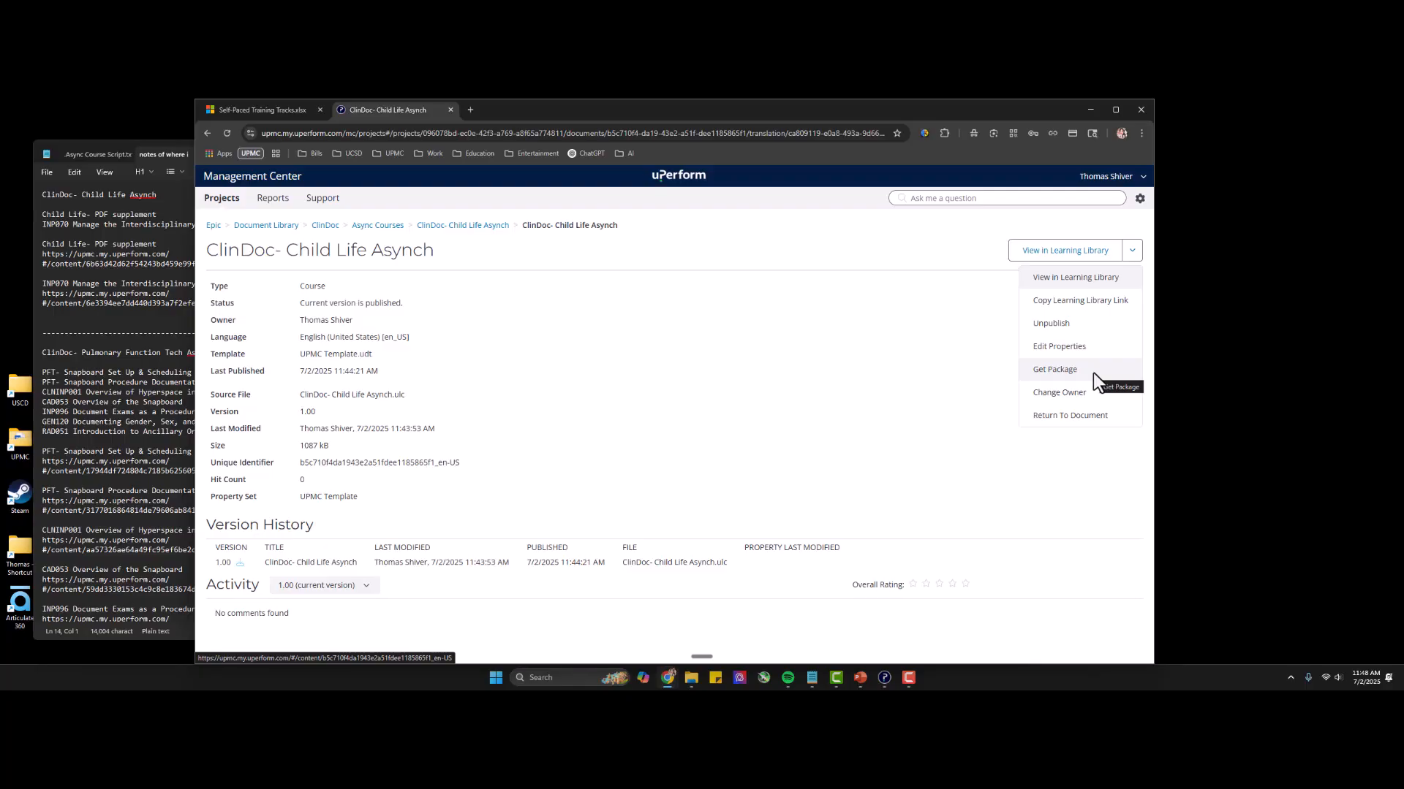
pyautogui.moveTo(218, 547); pyautogui.dragTo(352, 569)
pyautogui.click(546, 411)
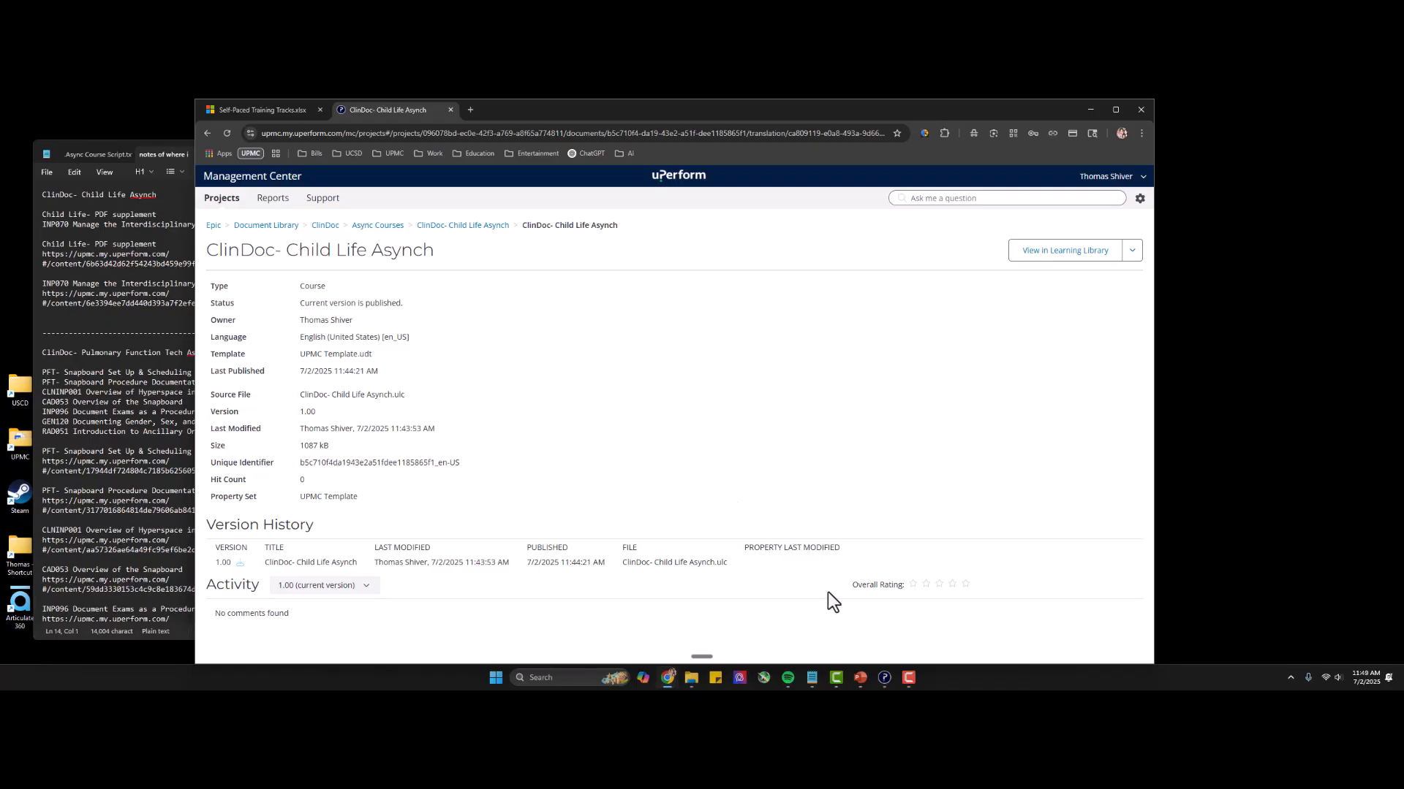
pyautogui.click(884, 677)
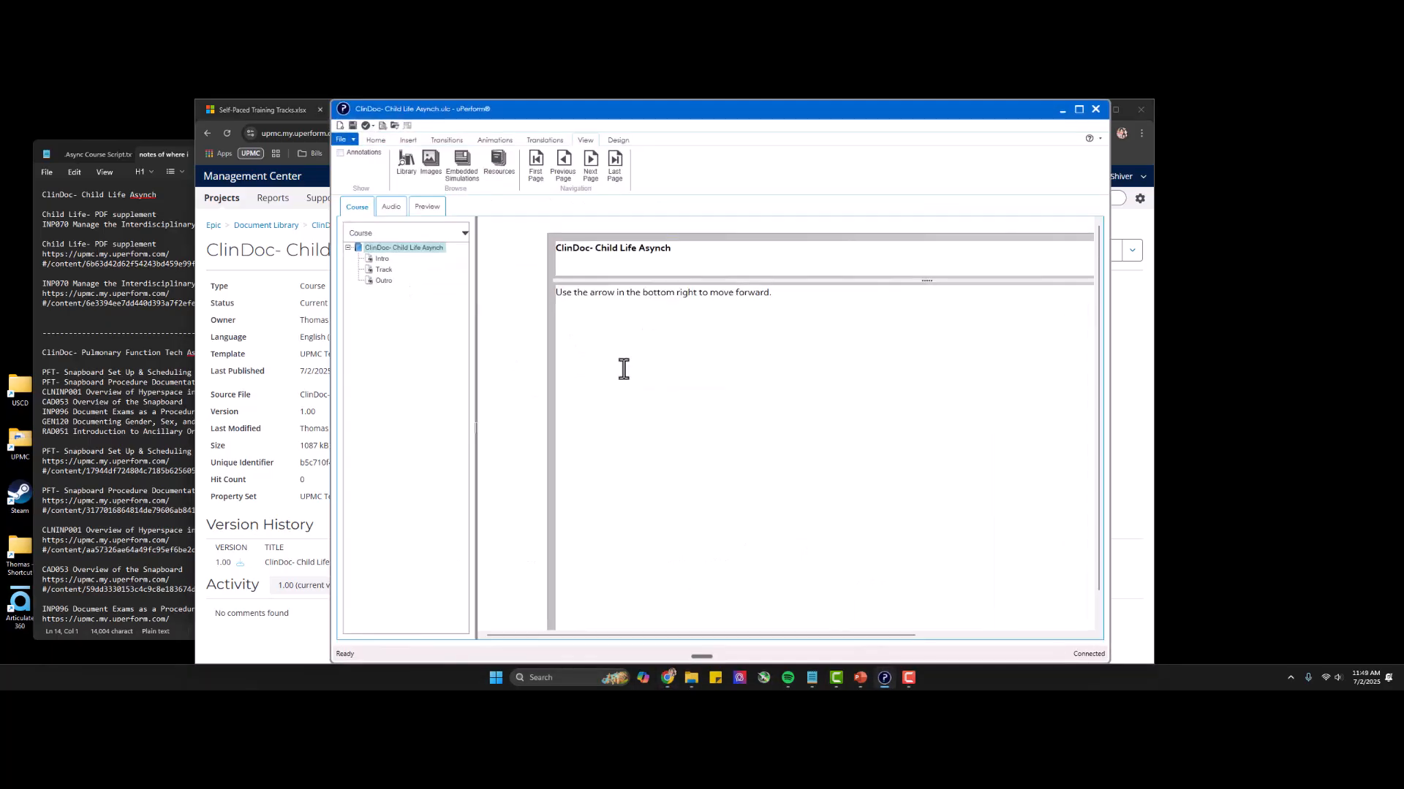
pyautogui.click(349, 143)
pyautogui.moveTo(419, 463)
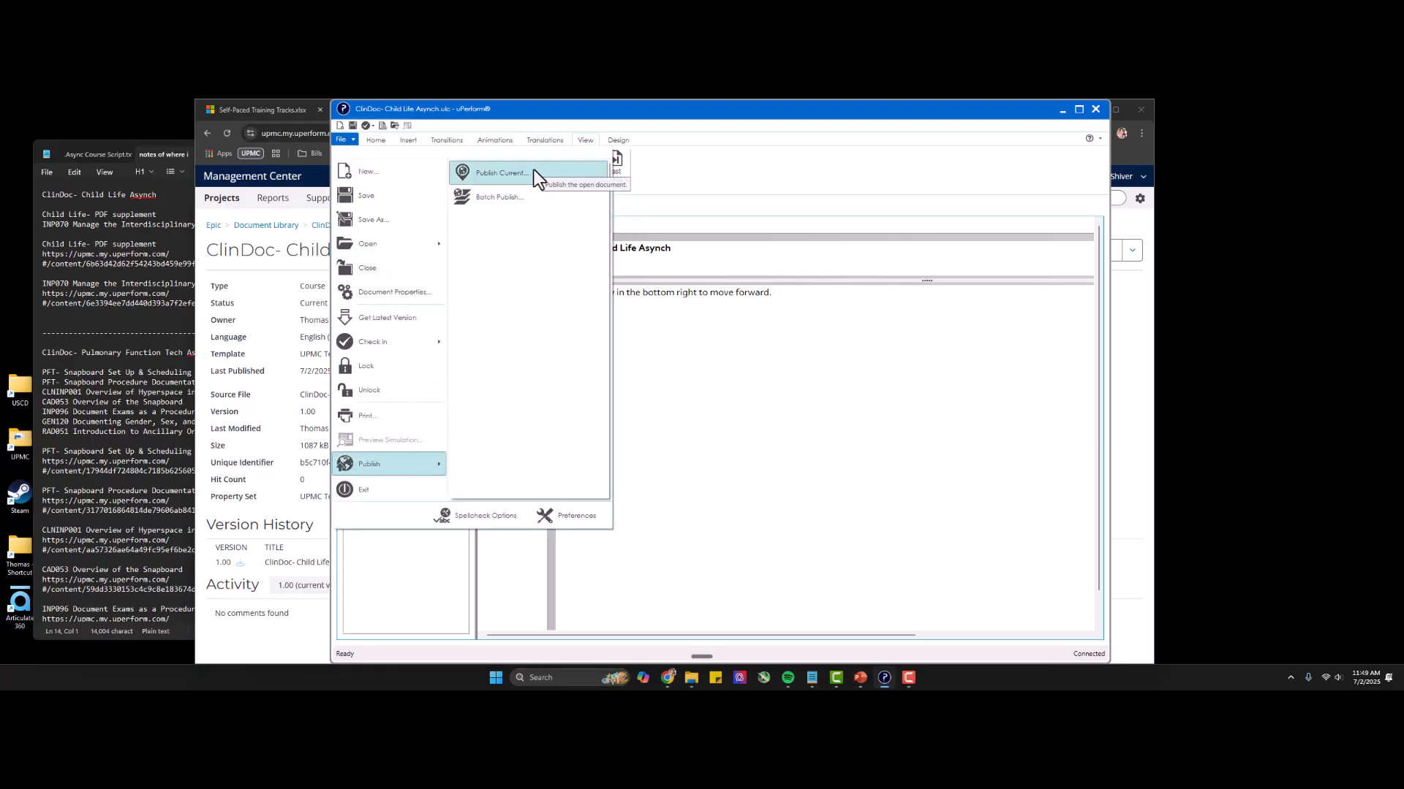
# Return to the browser and show the additional actions for the ClinDoc- Child Life Asynch translation, including Get Package.
pyautogui.click(1061, 112)
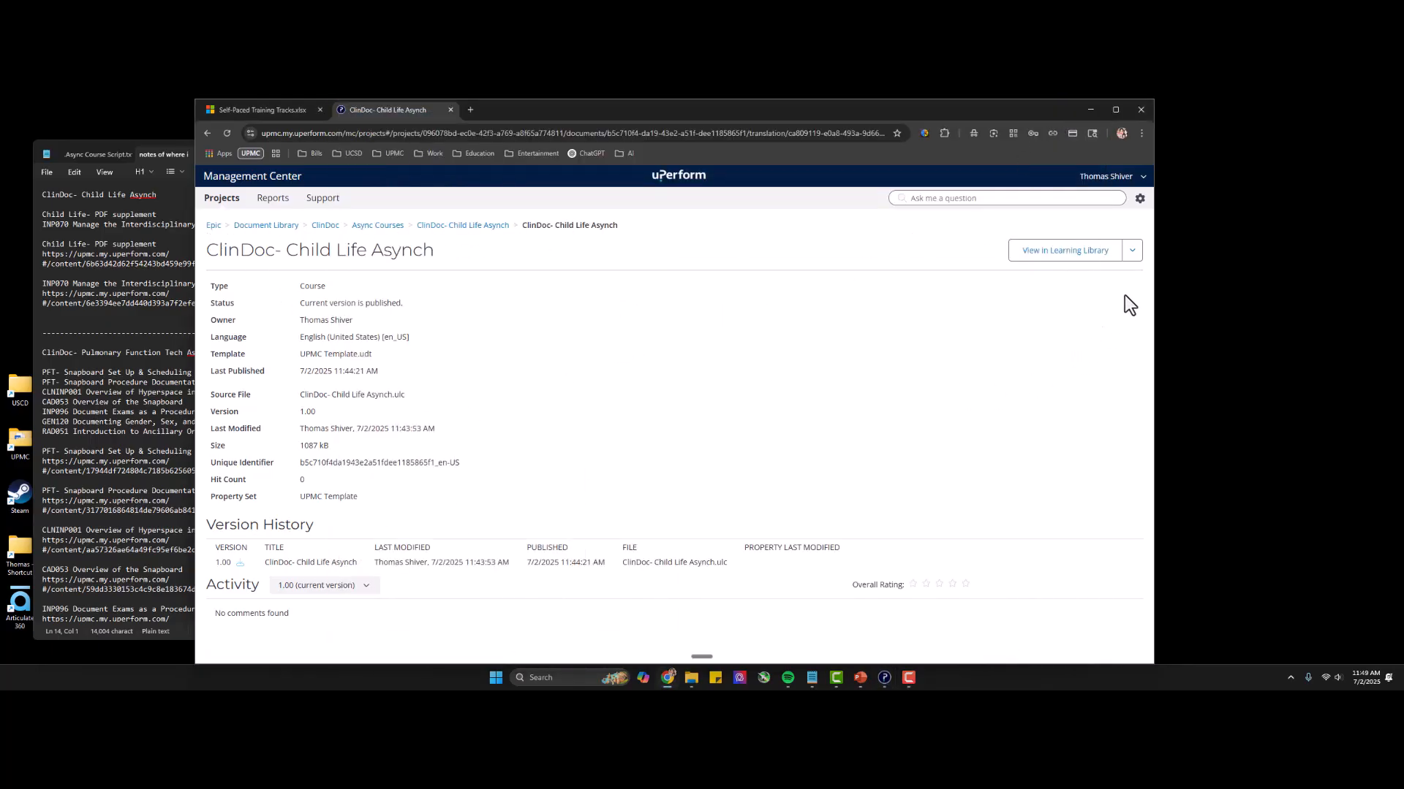
pyautogui.click(1136, 252)
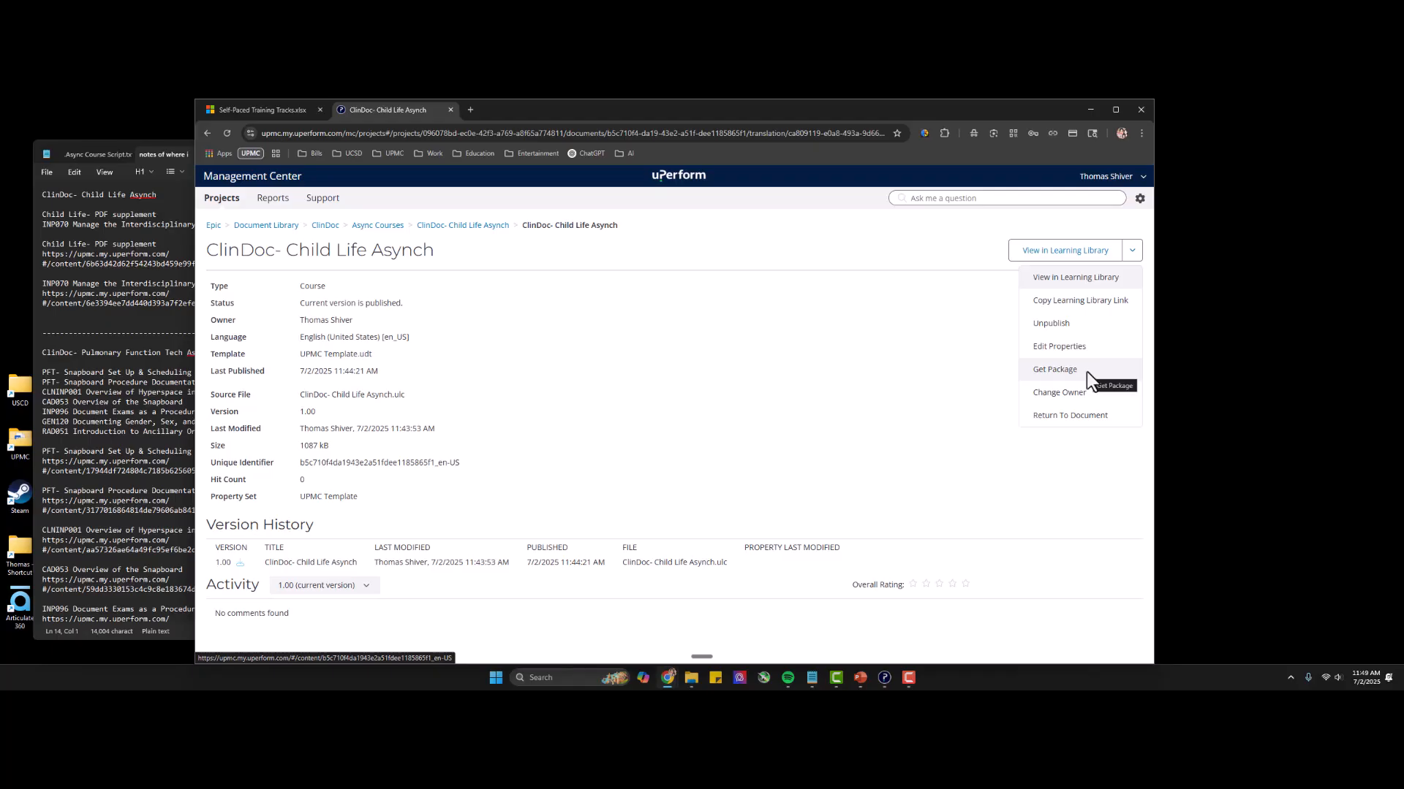